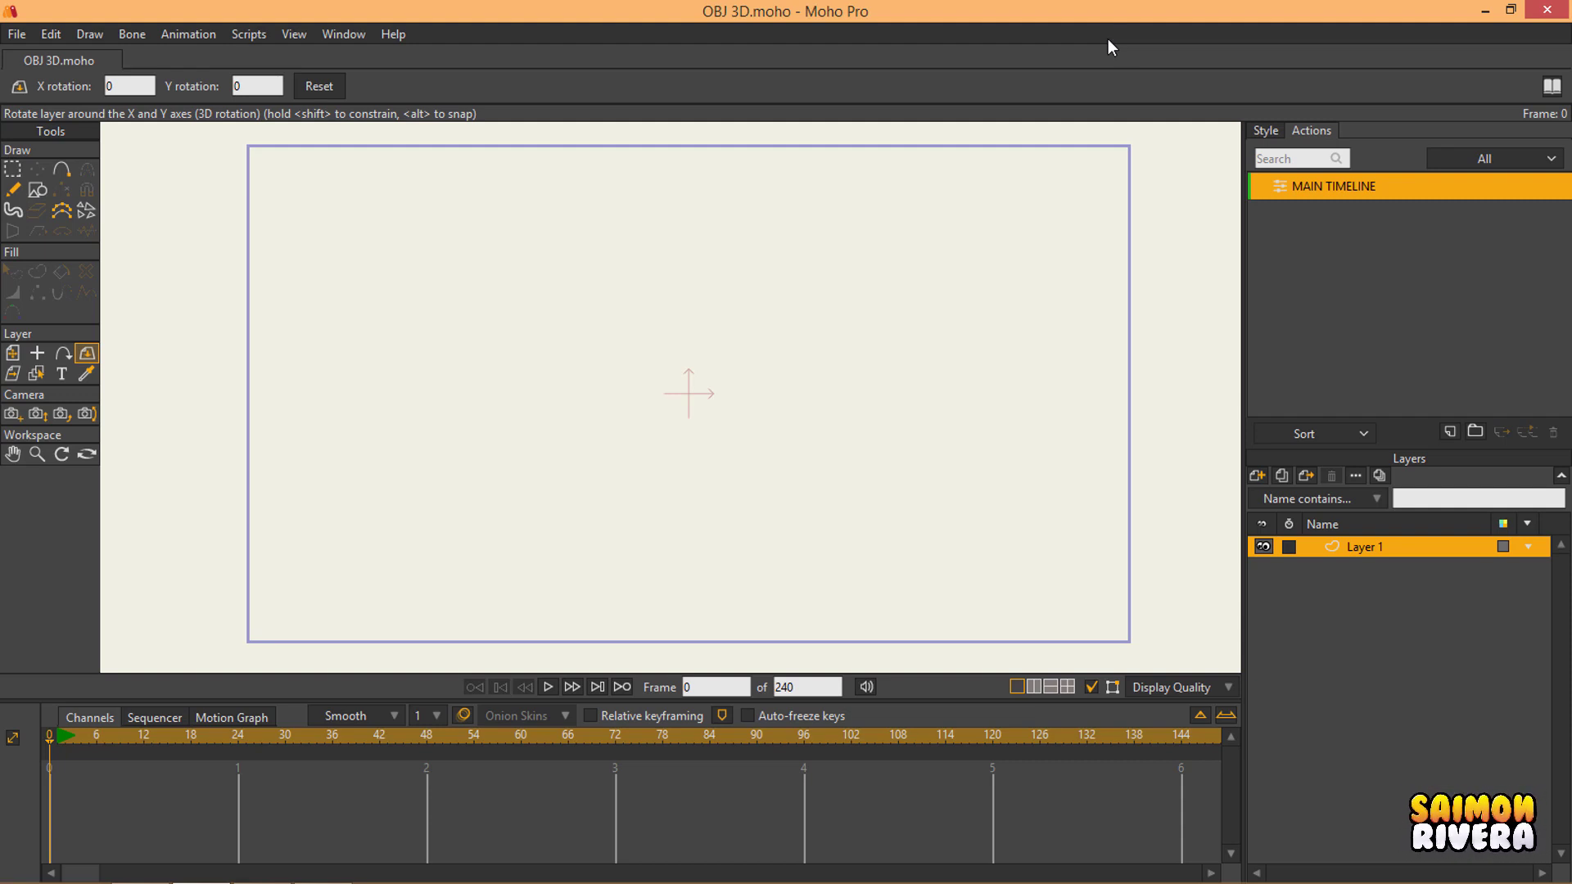
Step: Start a new 3D Object layer with Scale to Moho enabled and browse for its OBJ file
left_click(1254, 475)
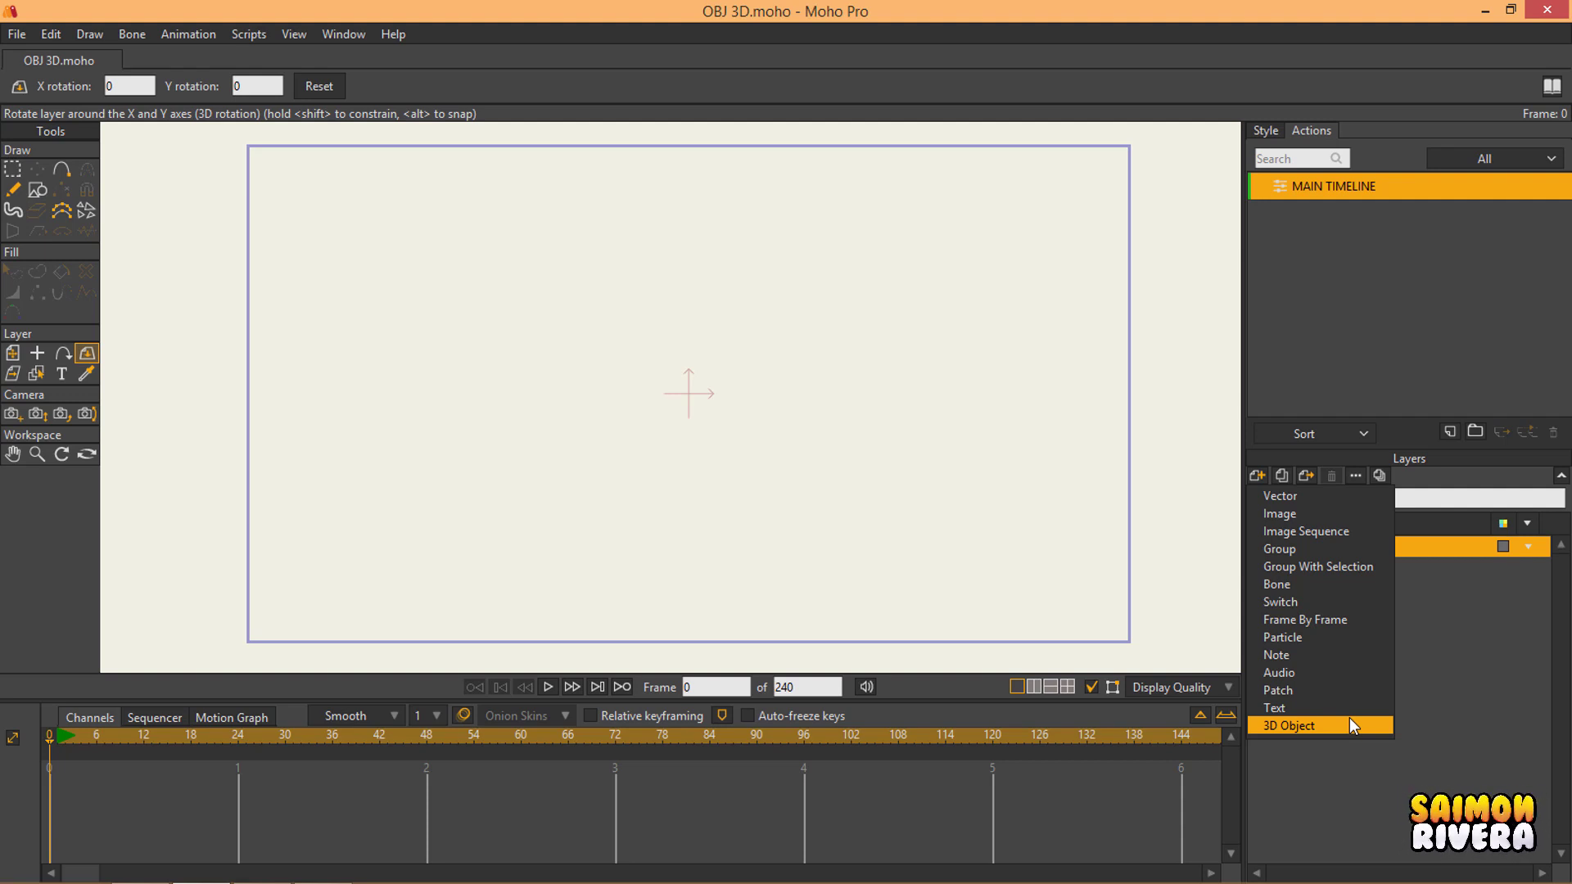
left_click(1408, 680)
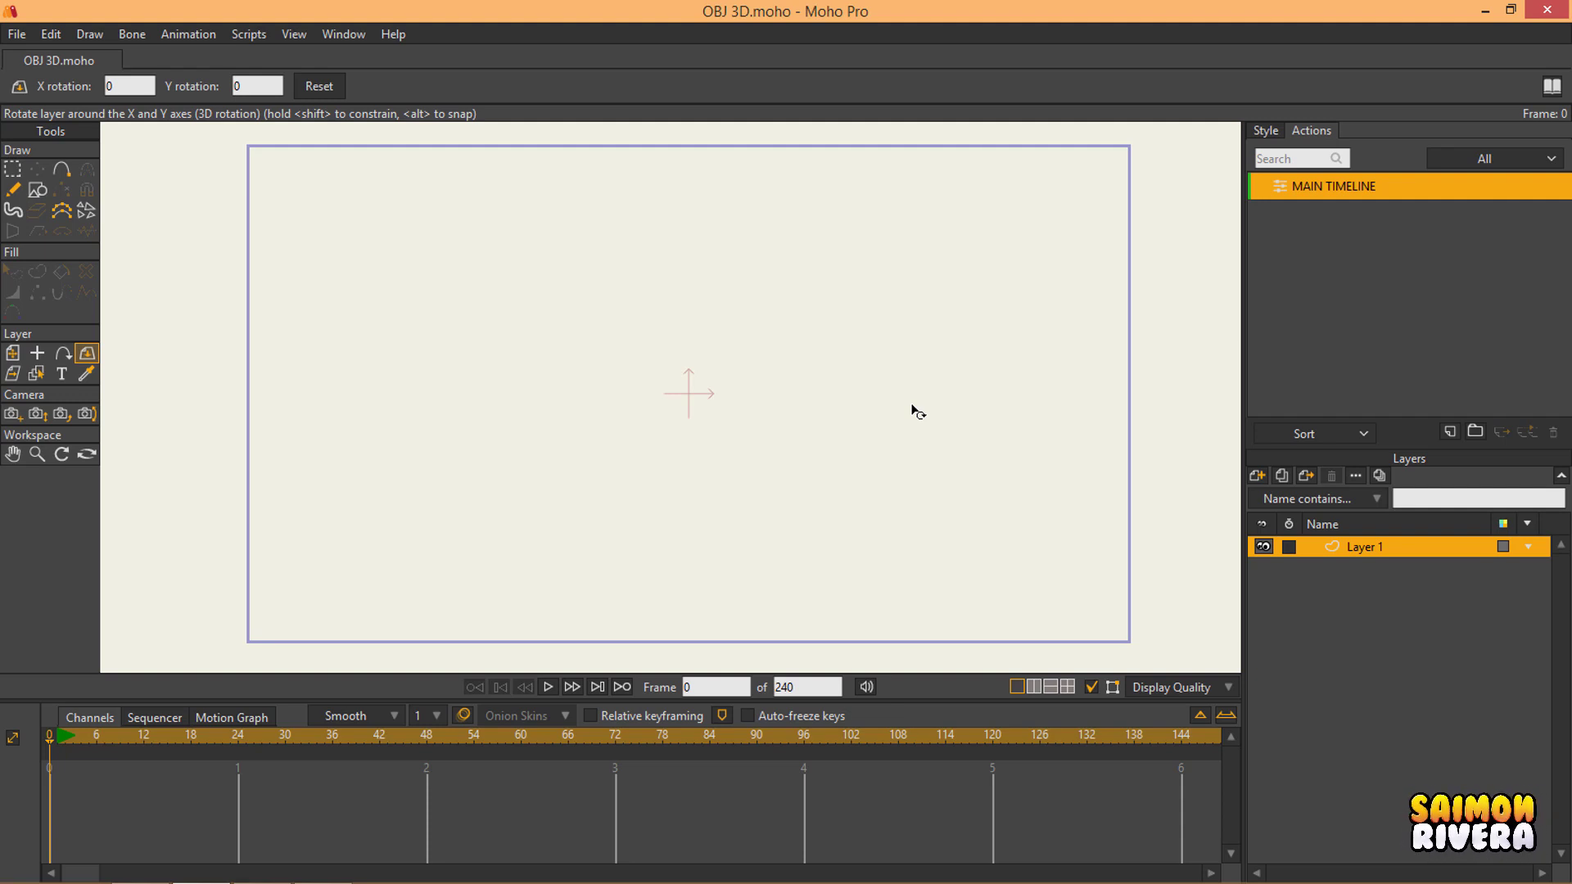
left_click(1258, 476)
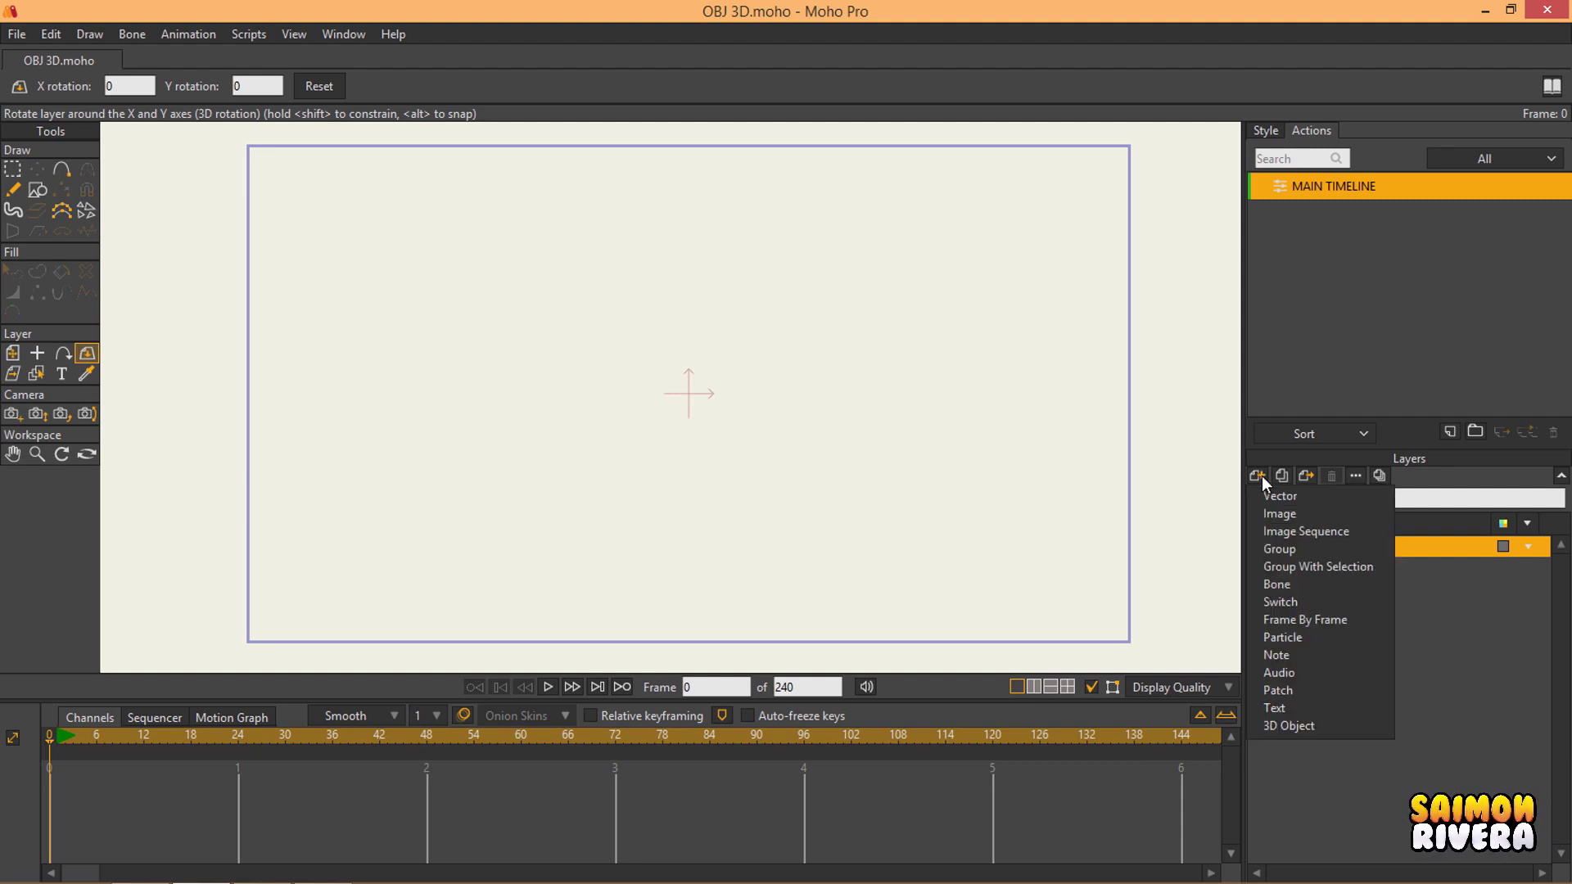
left_click(1339, 730)
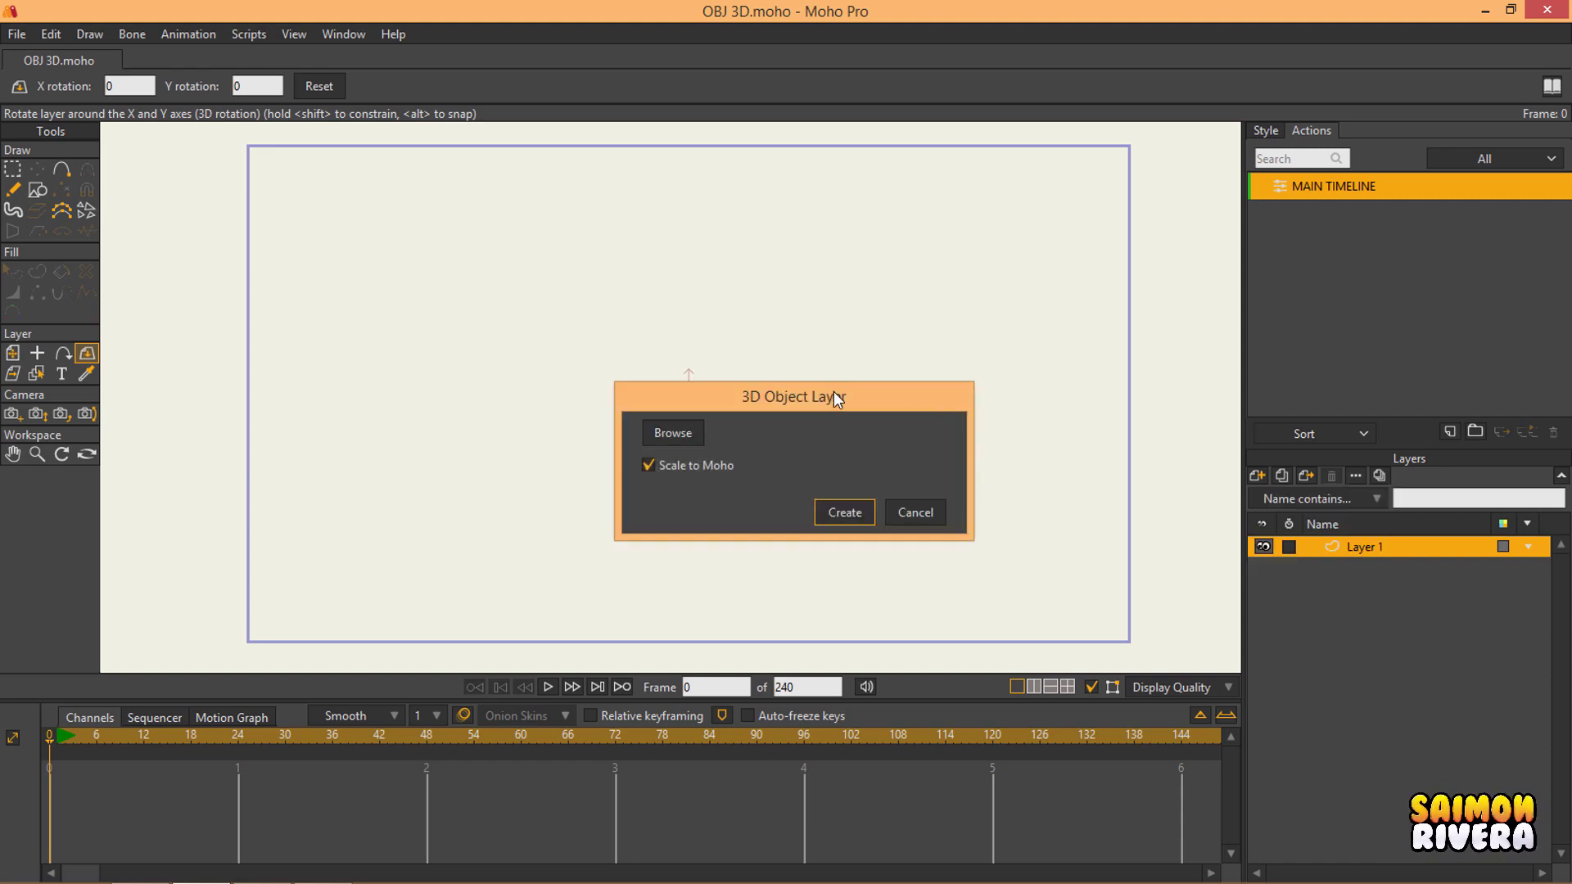
left_click_drag(834, 391, 745, 327)
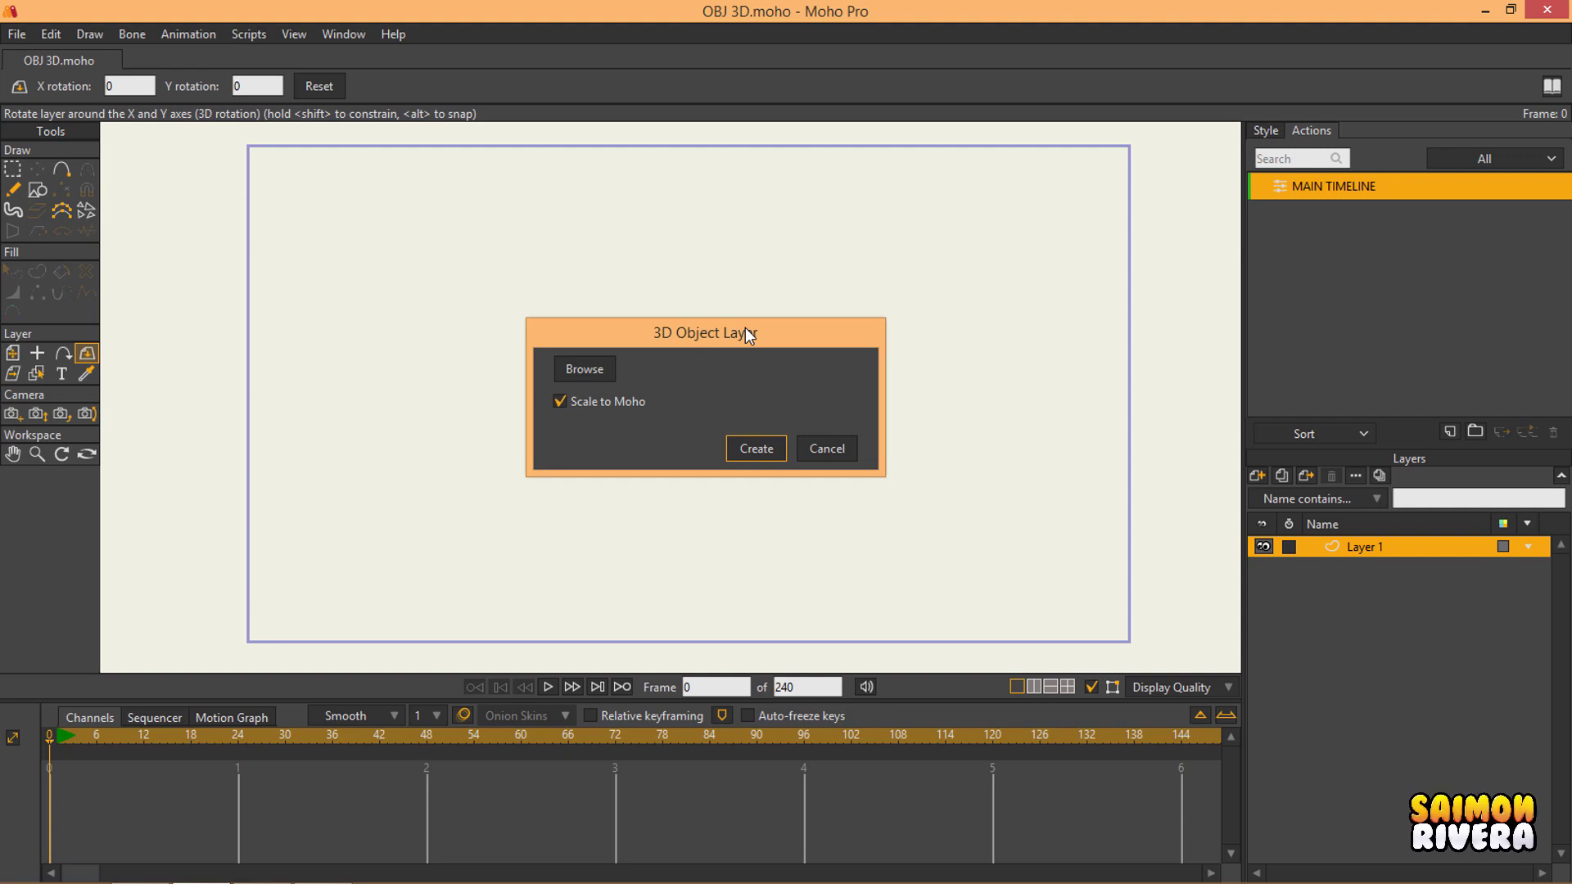
left_click(559, 402)
left_click(598, 370)
left_click_drag(995, 169, 768, 82)
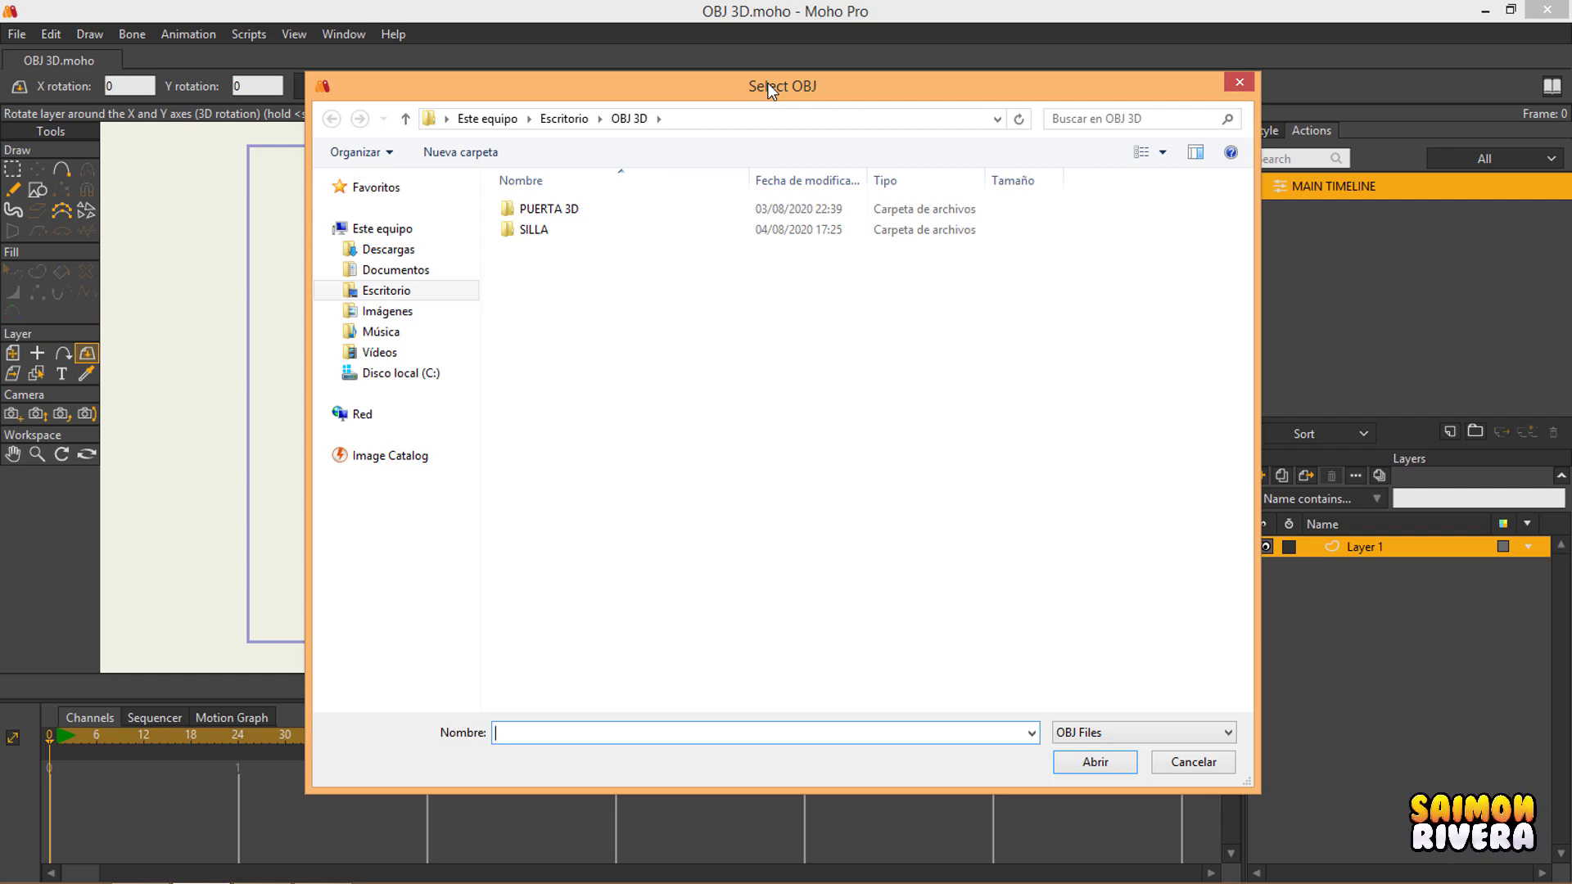
Step: Load 10057_wooden_door_v3_iterations-2 from the wooden door subfolder in PUERTA 3D and create the 3D layer, keeping its default name
double_click(583, 209)
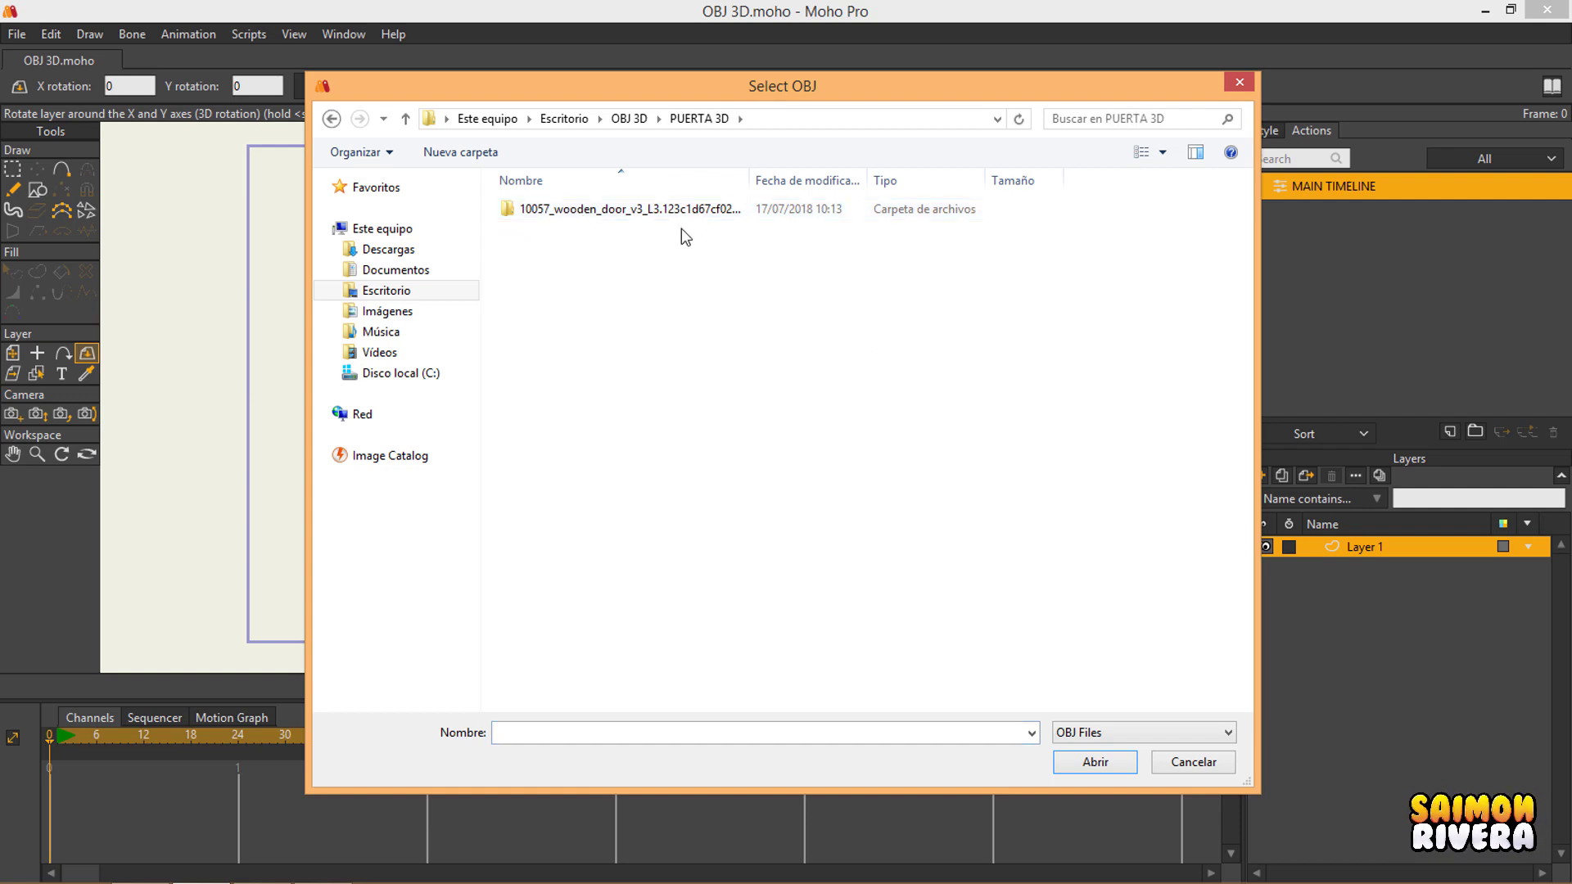
double_click(659, 211)
left_click(546, 238)
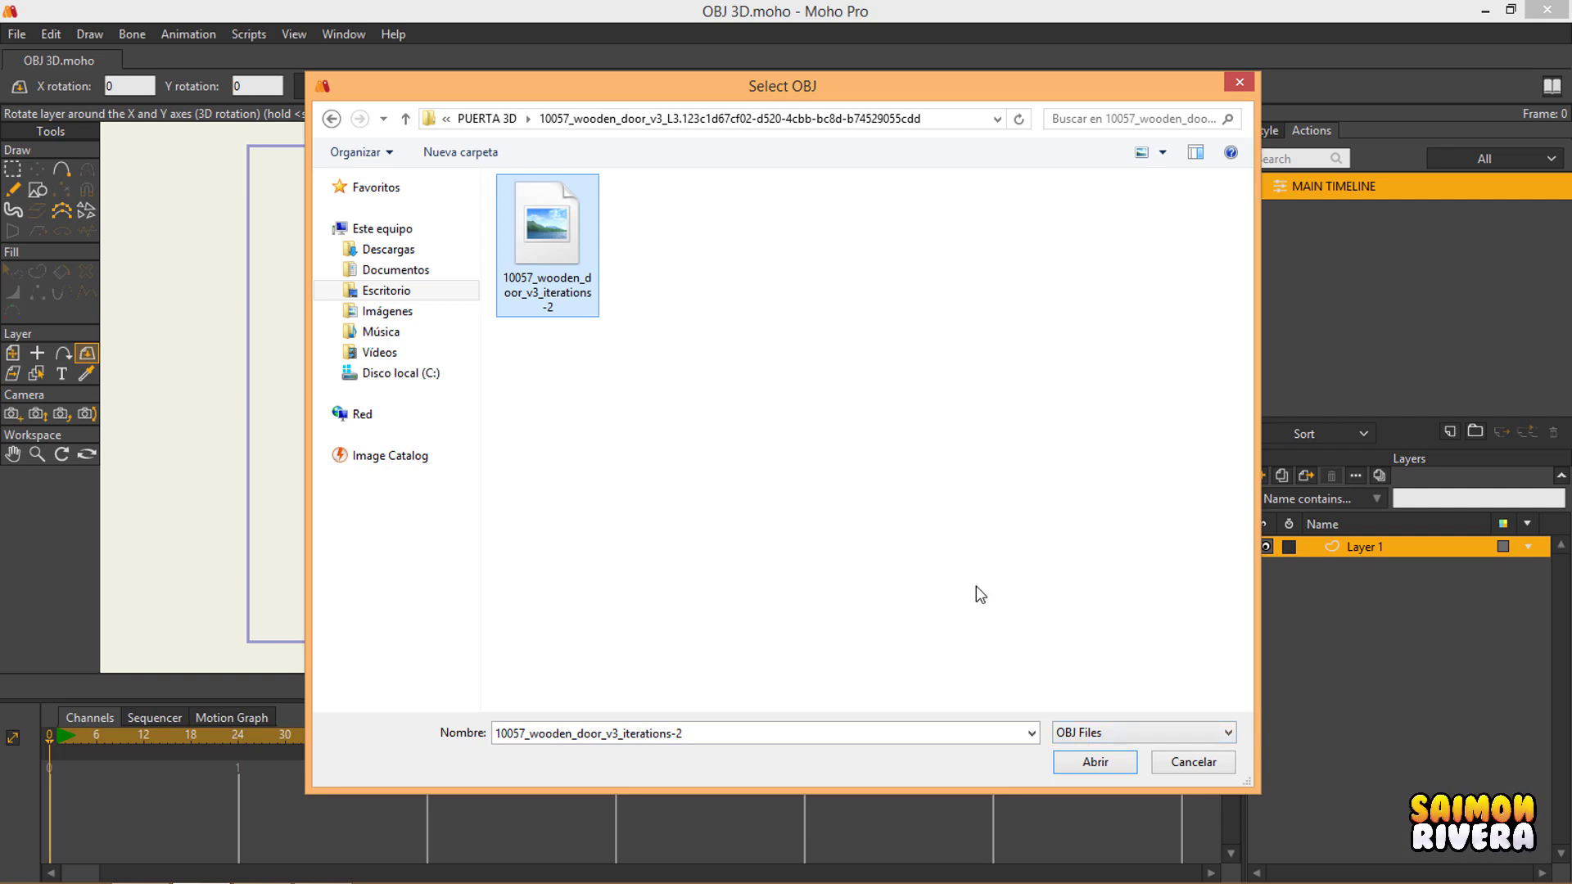
left_click(1121, 766)
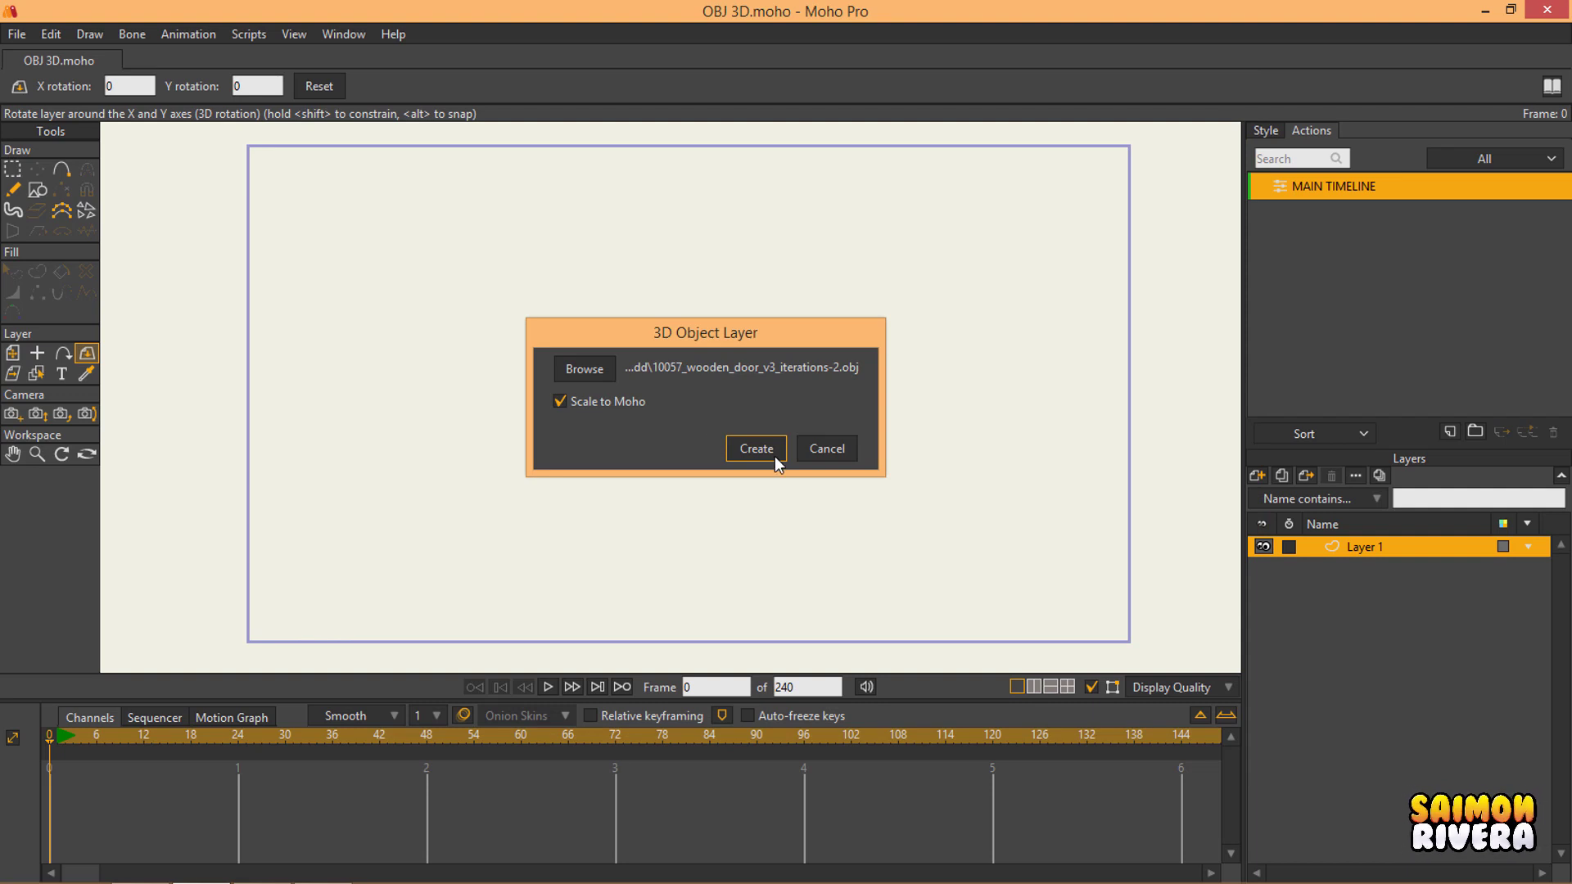
left_click(754, 449)
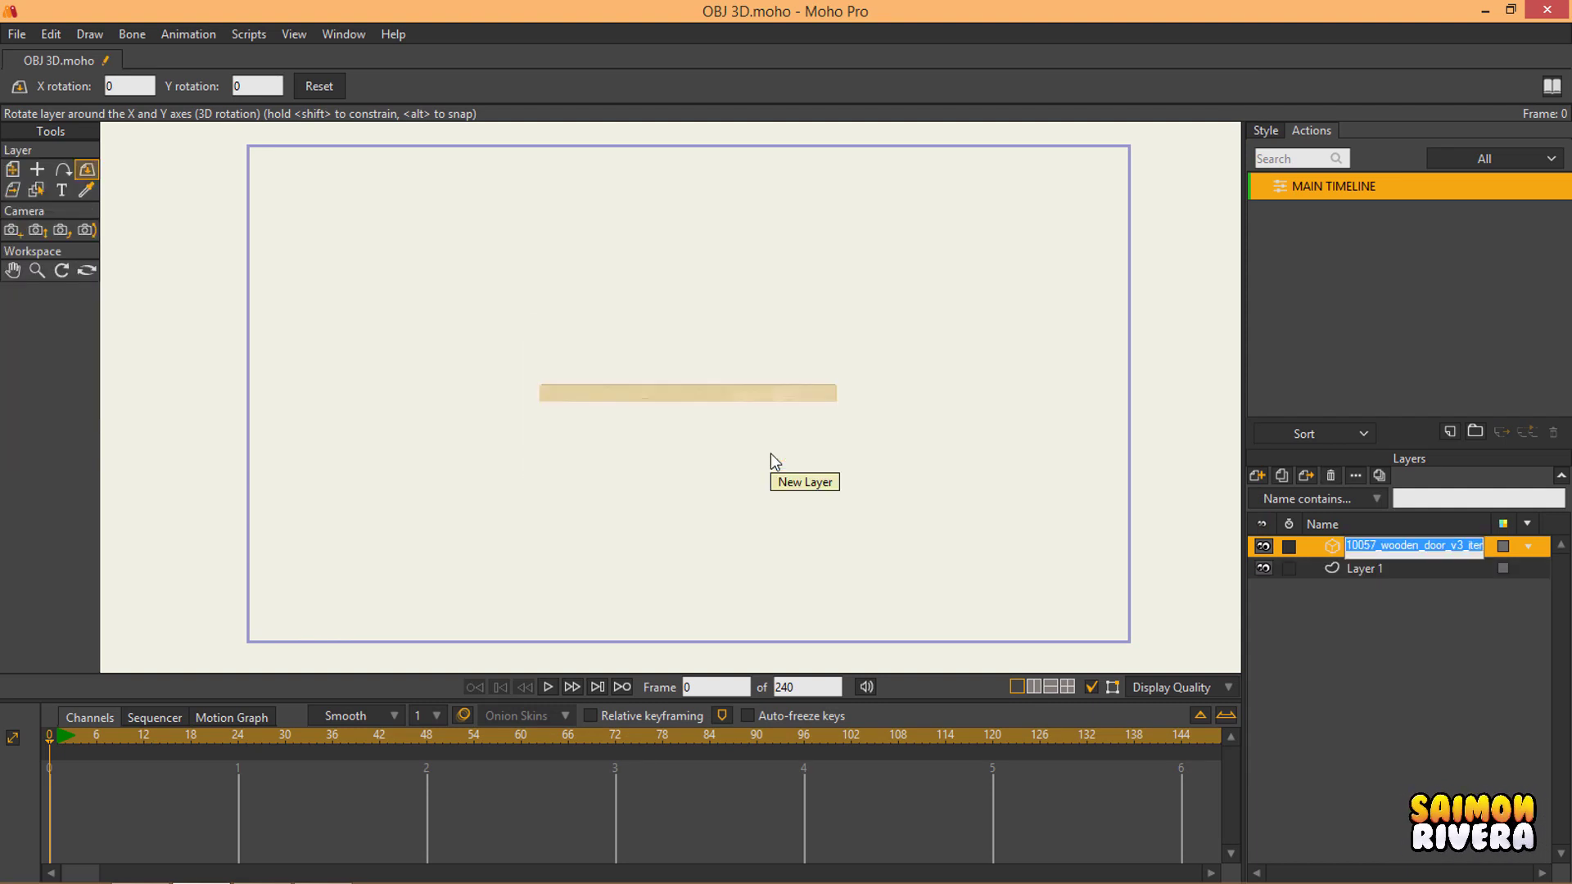
left_click(1378, 604)
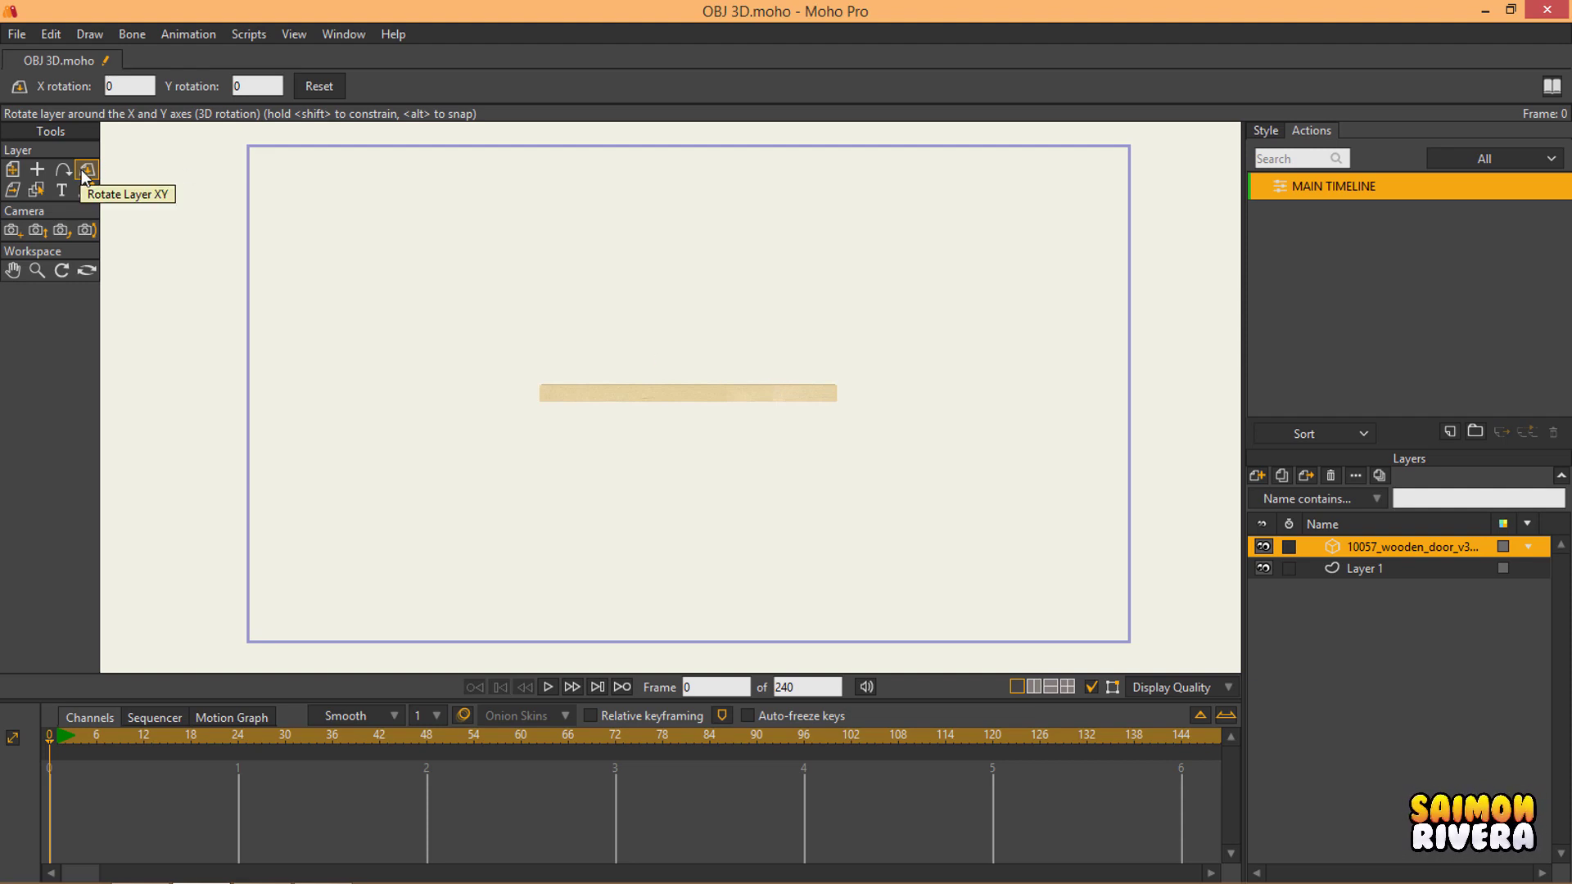
Step: Rotate the wooden door layer to about -89° in X and -0.3° in Y so it stands upright facing front
left_click_drag(663, 463, 726, 261)
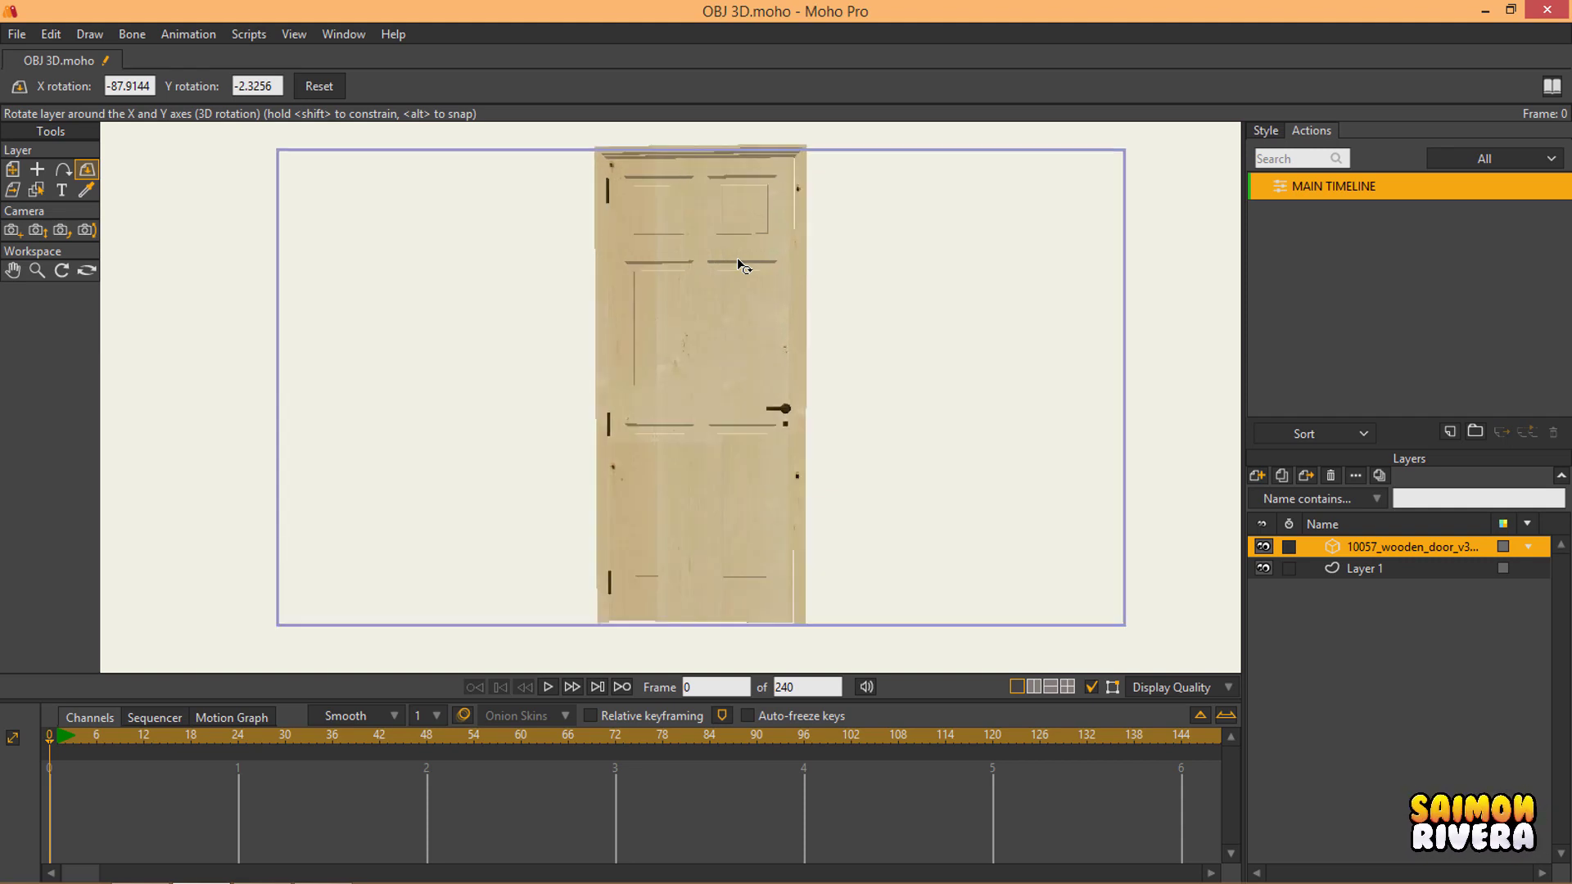
scroll(737, 257, "up", 1)
key("m")
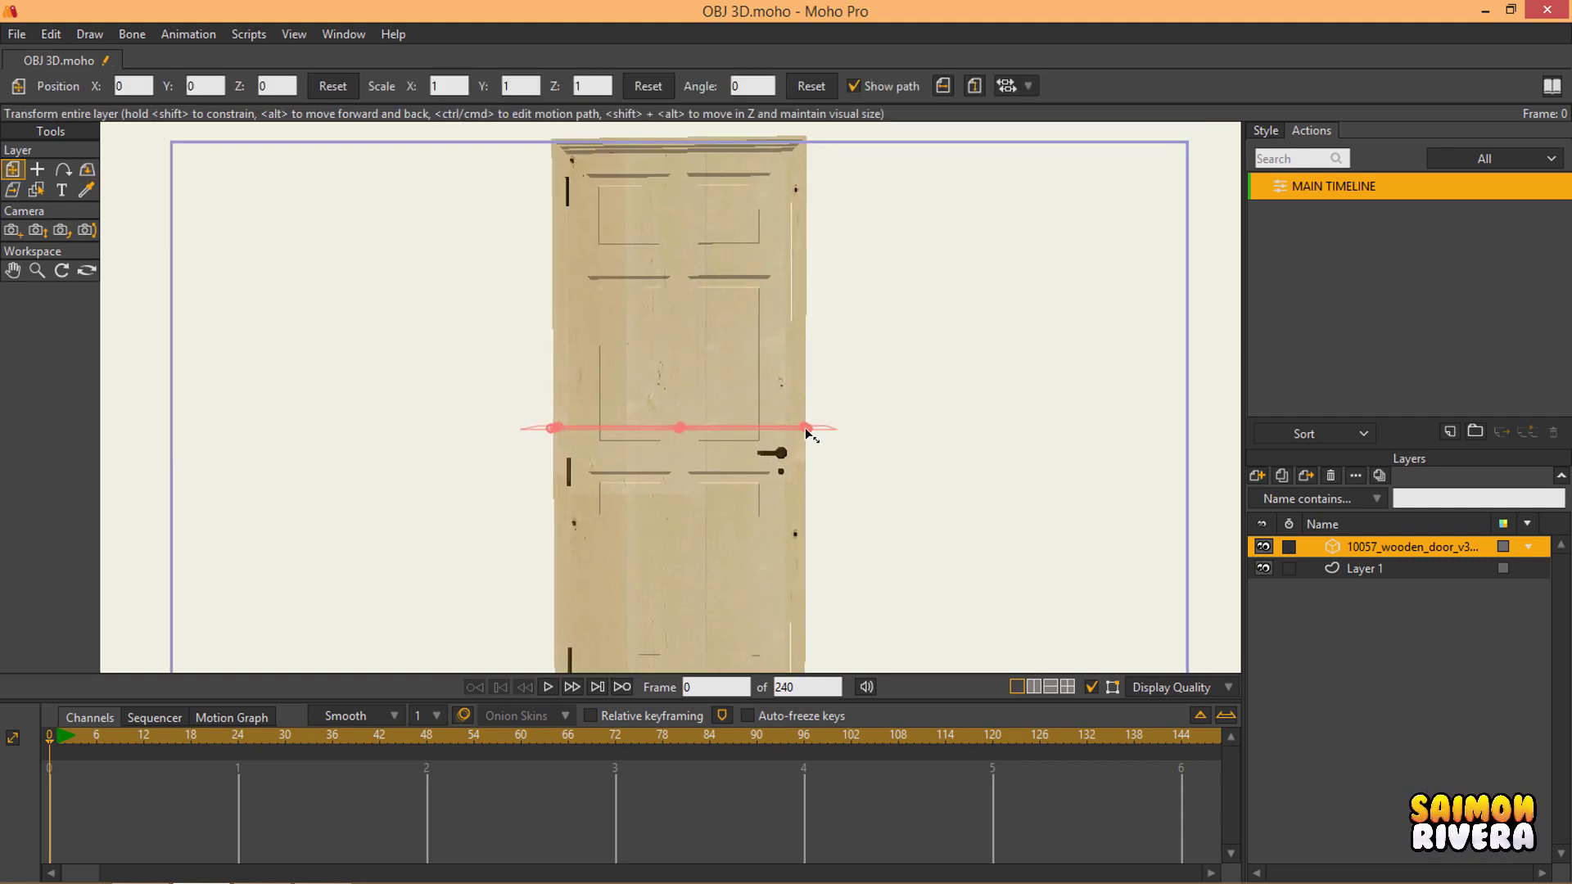
scroll(802, 424, "up", 3)
scroll(802, 424, "down", 3)
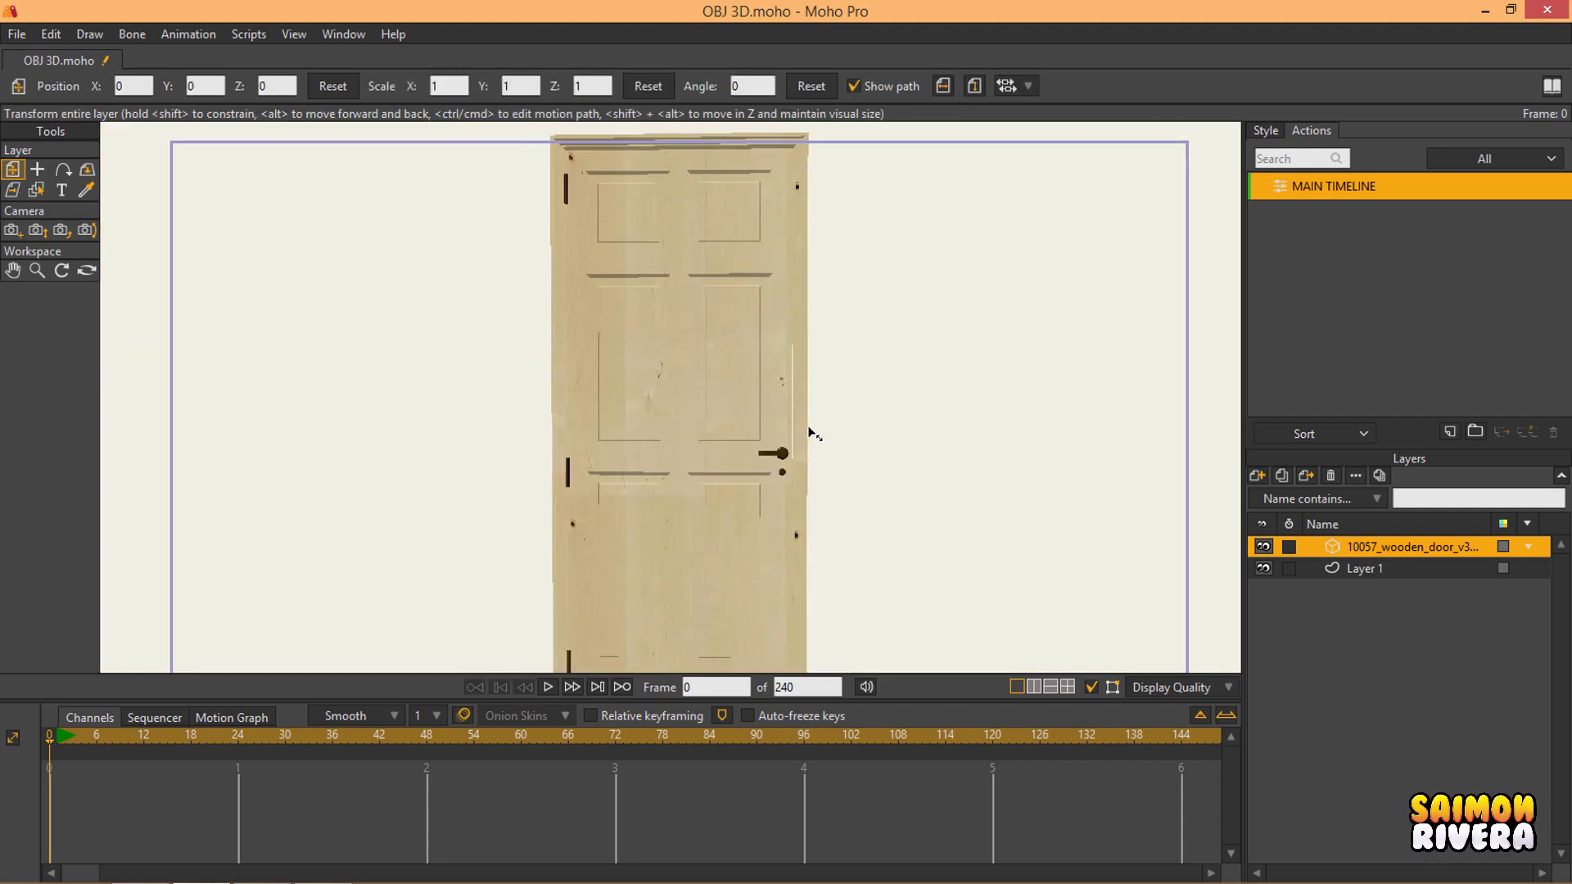
scroll(808, 433, "up", 3)
scroll(809, 432, "down", 2)
scroll(808, 432, "up", 2)
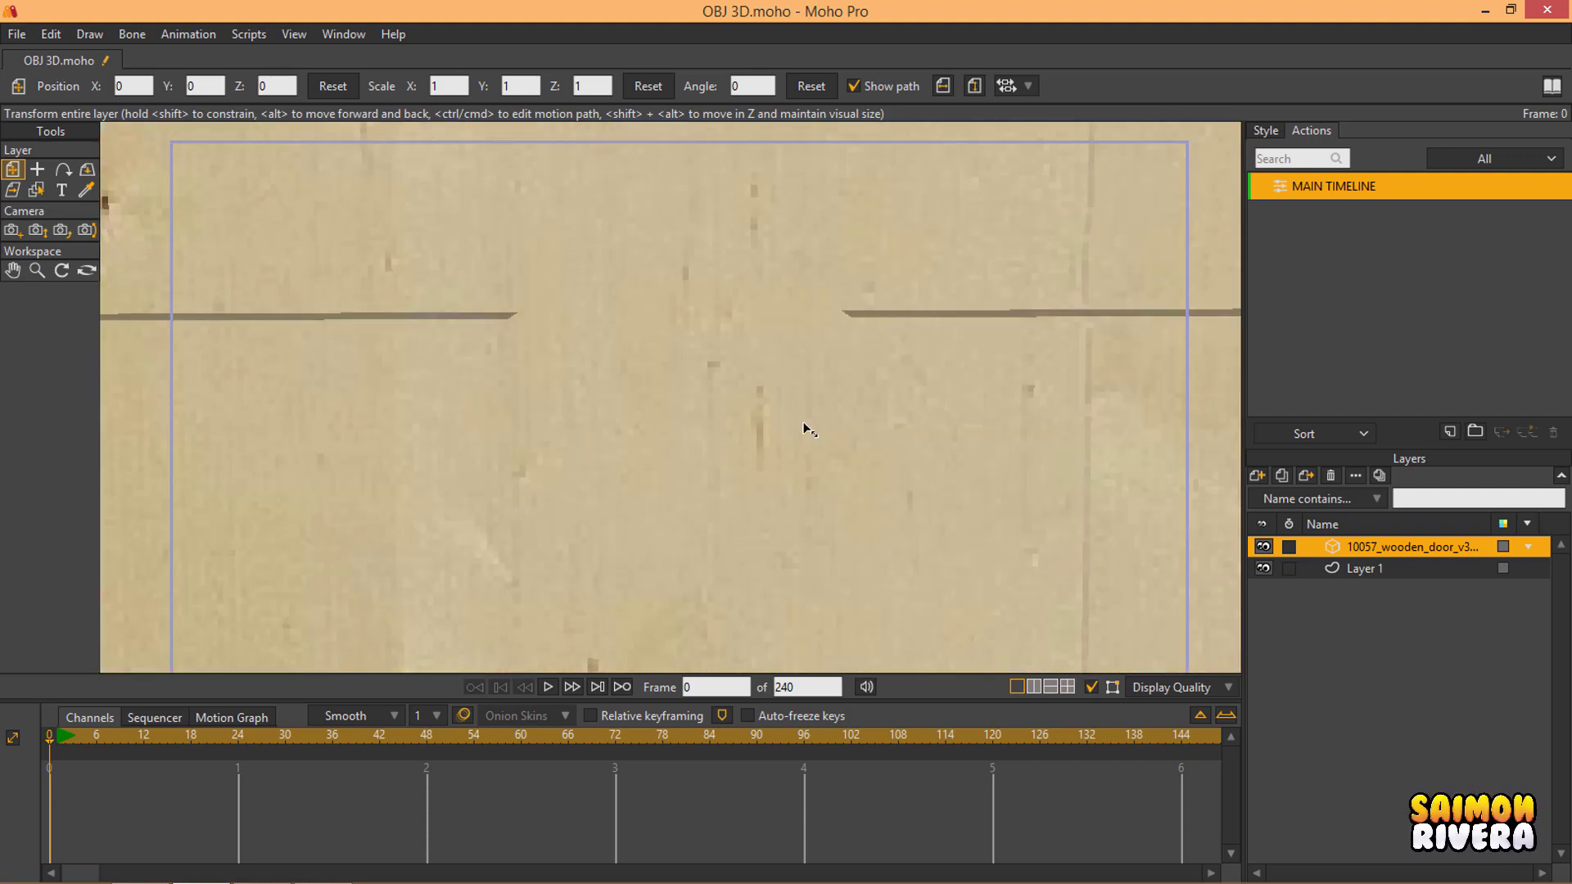
scroll(807, 430, "down", 3)
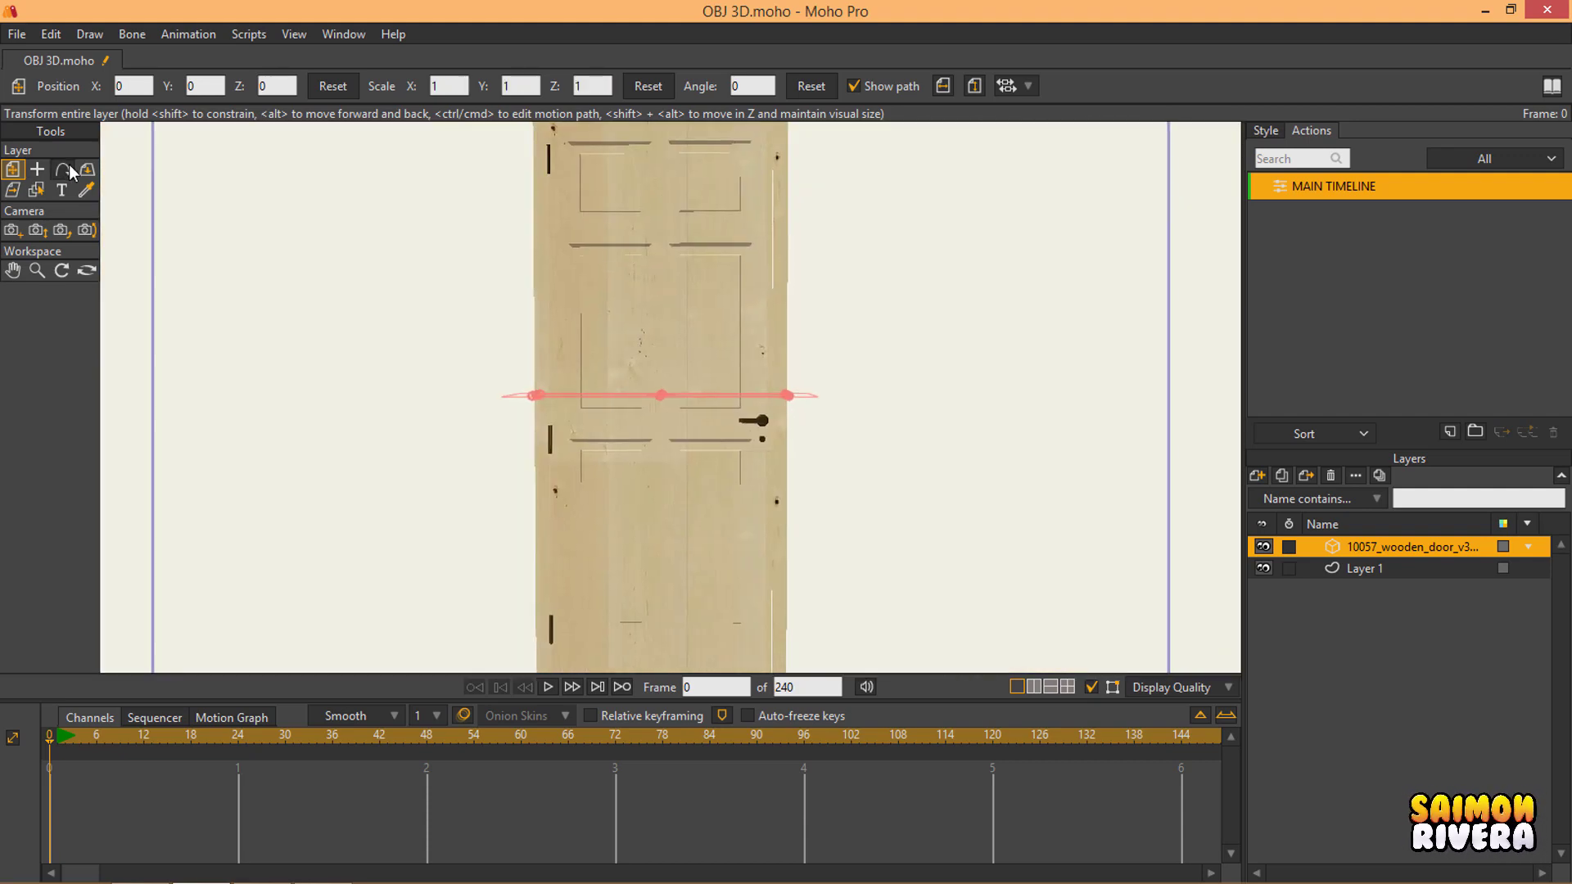
left_click(87, 170)
left_click_drag(393, 311, 737, 405)
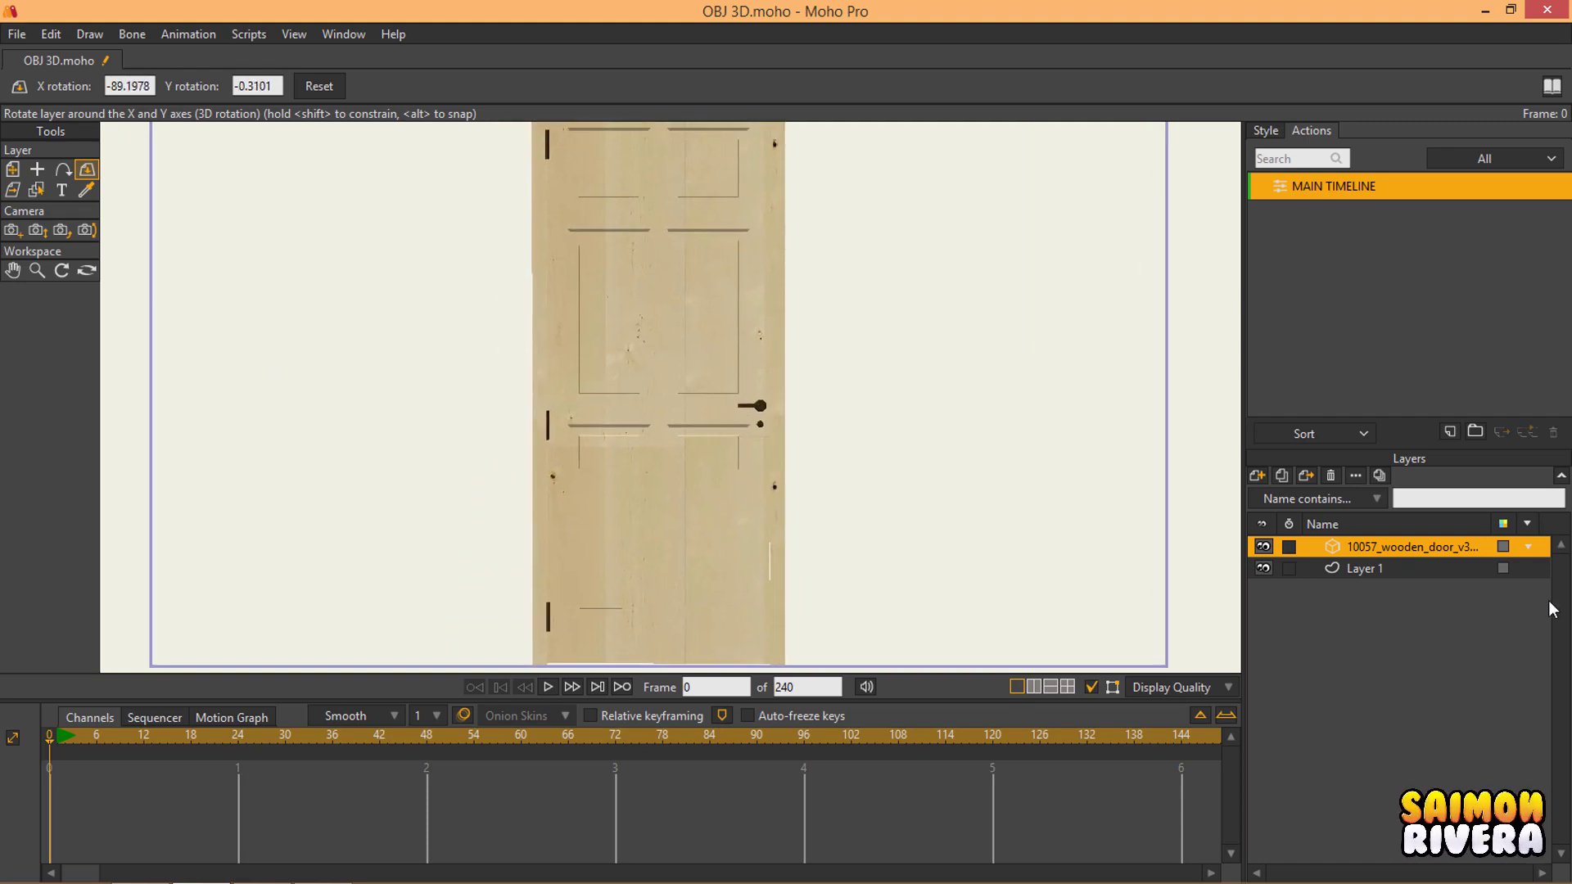
Step: Open the wooden door layer's material settings and examine the list of available materials
double_click(1425, 555)
left_click_drag(1215, 96, 1088, 139)
left_click(1026, 166)
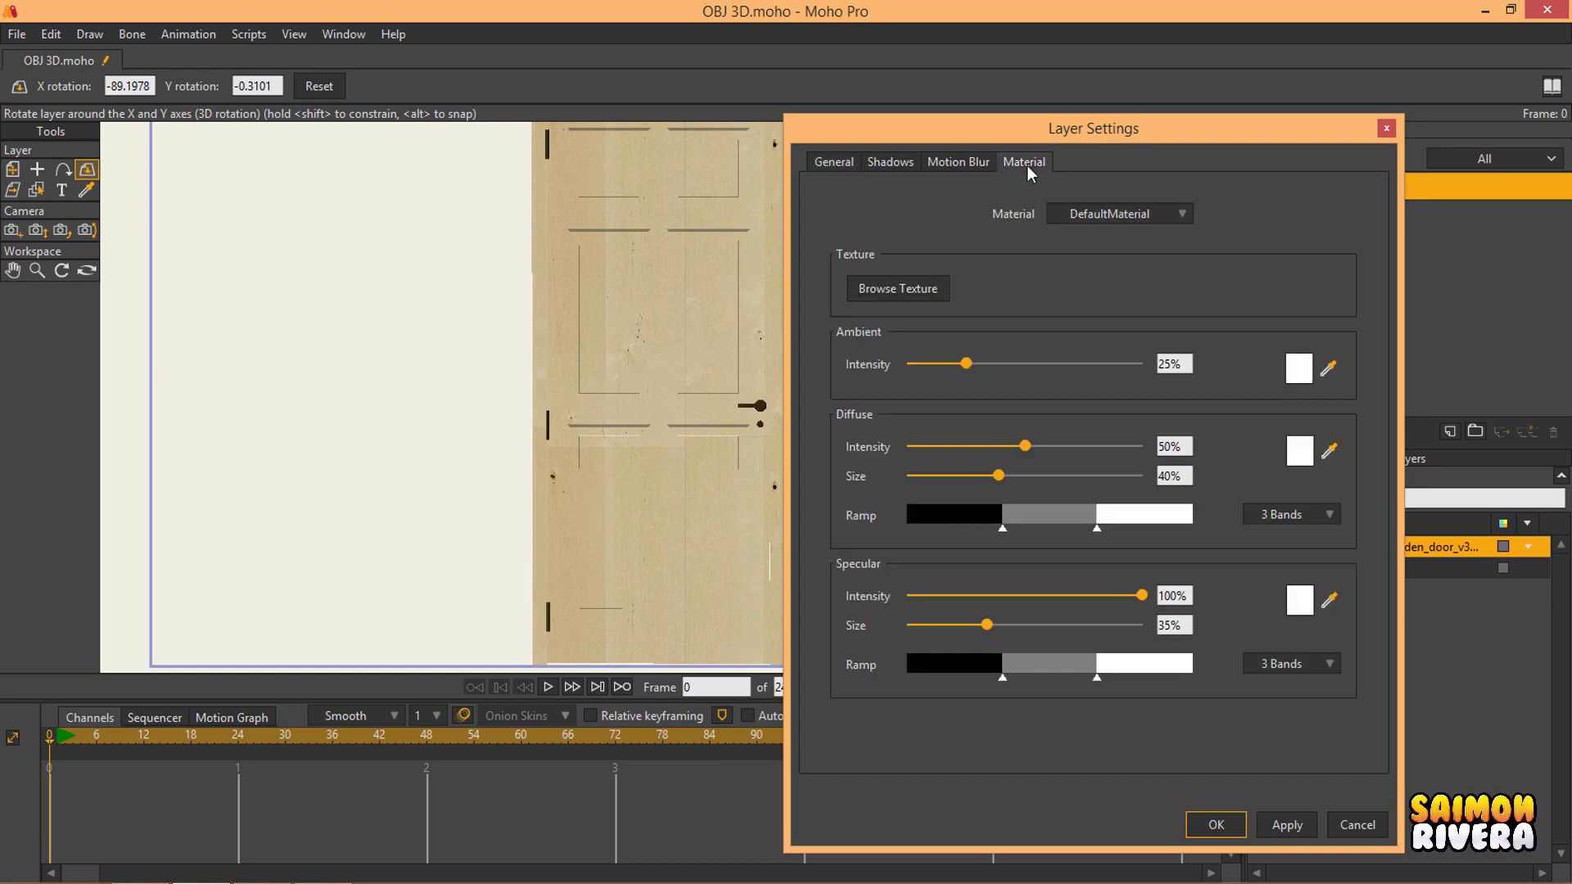
left_click_drag(708, 184, 528, 266)
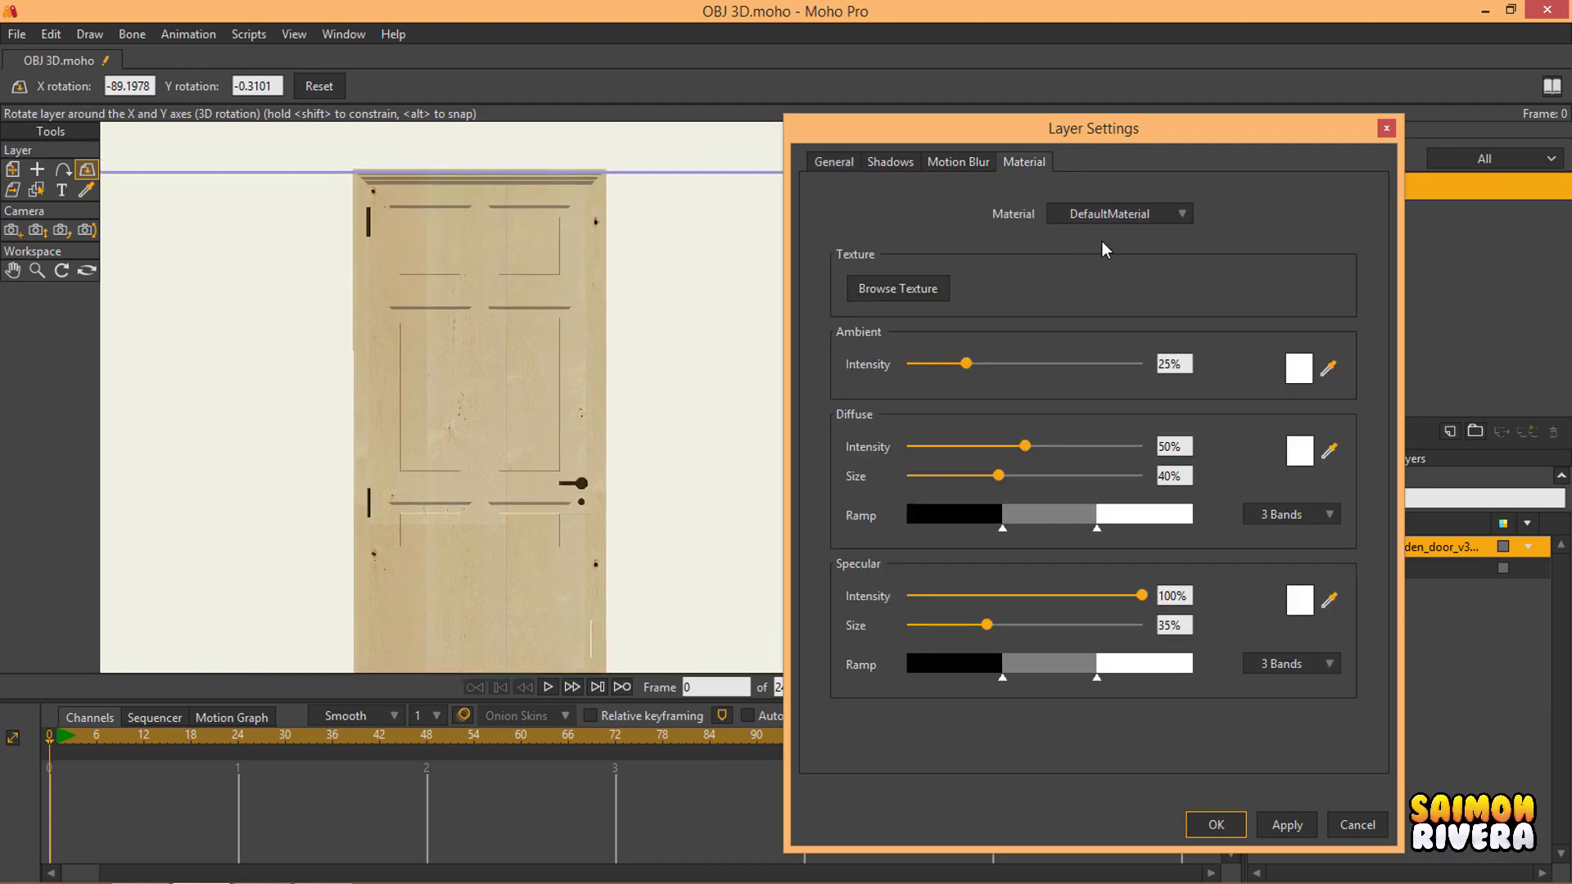
left_click(1115, 218)
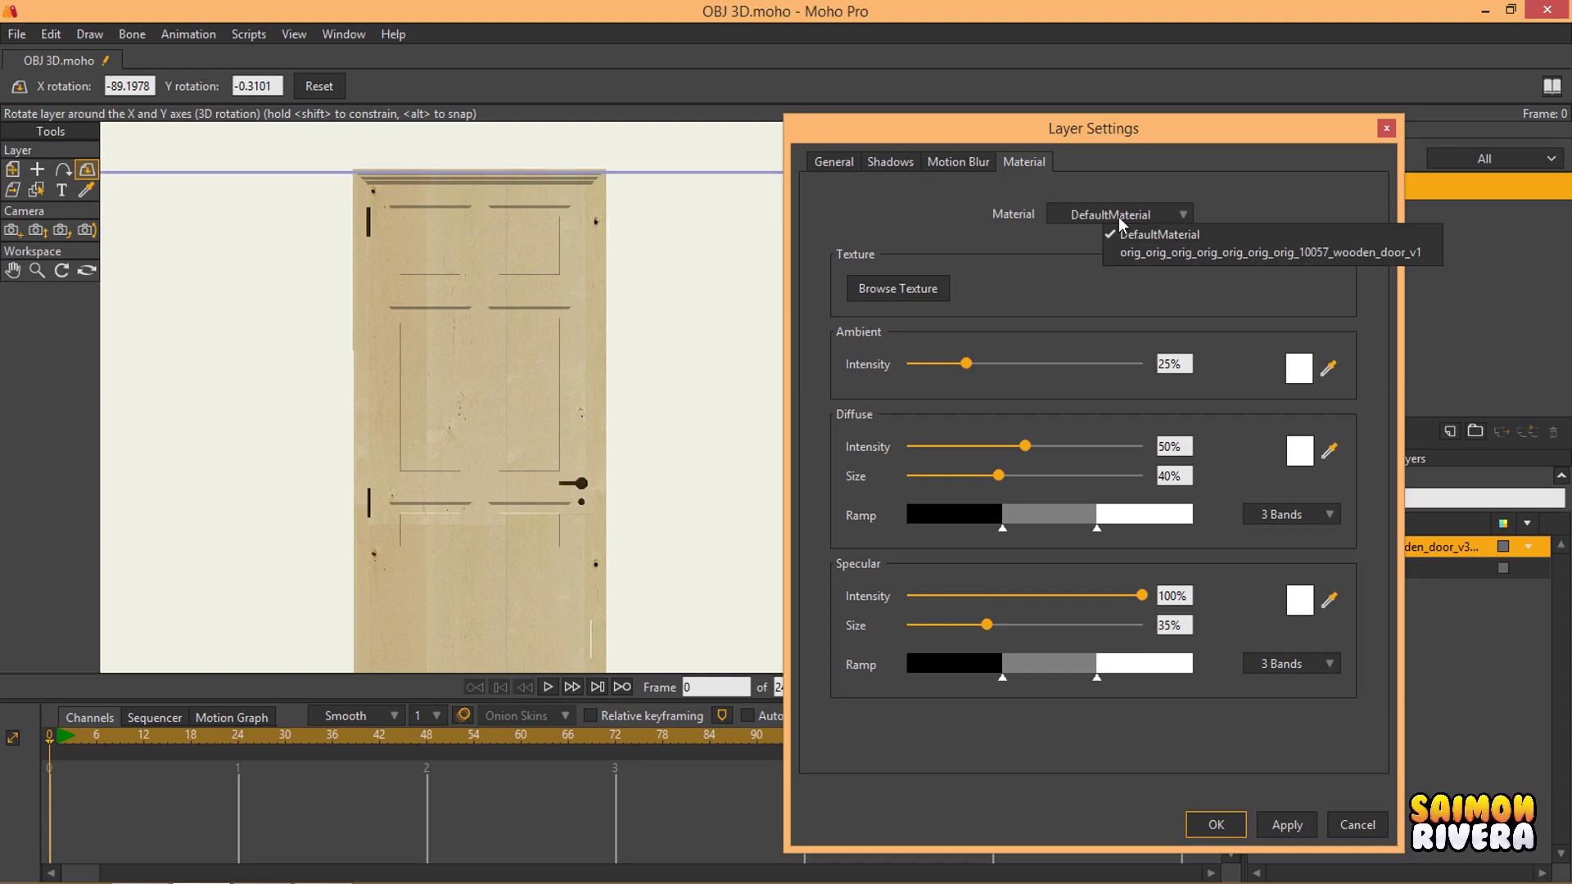
left_click(1009, 281)
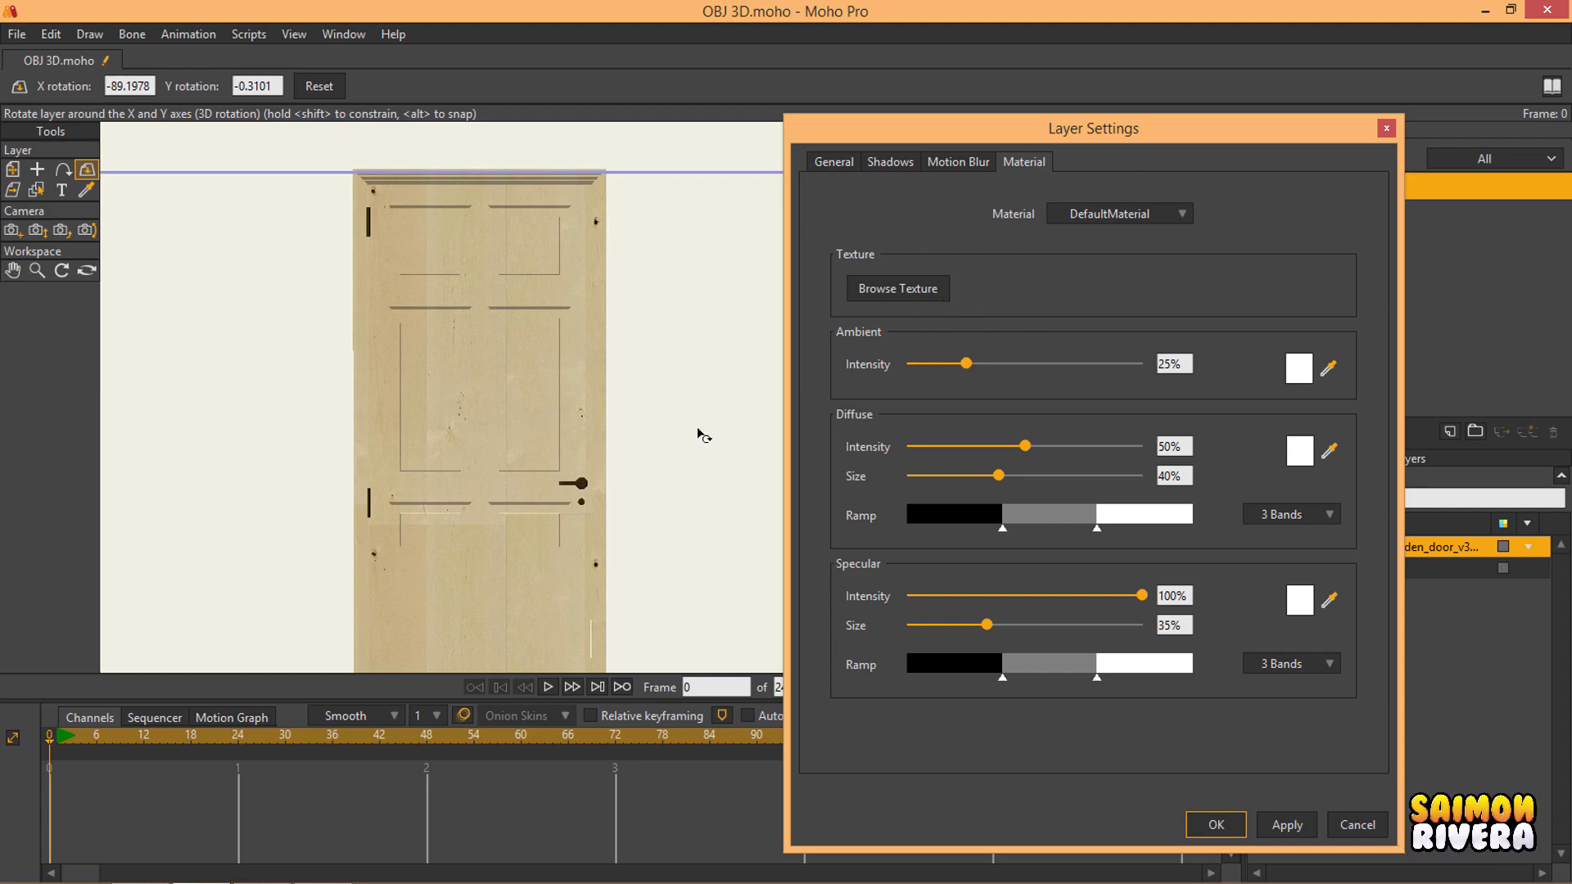
Step: Apply a red ambient colour at 84% intensity to the door's 10057_wooden_door_v1 material
left_click_drag(676, 353, 592, 298)
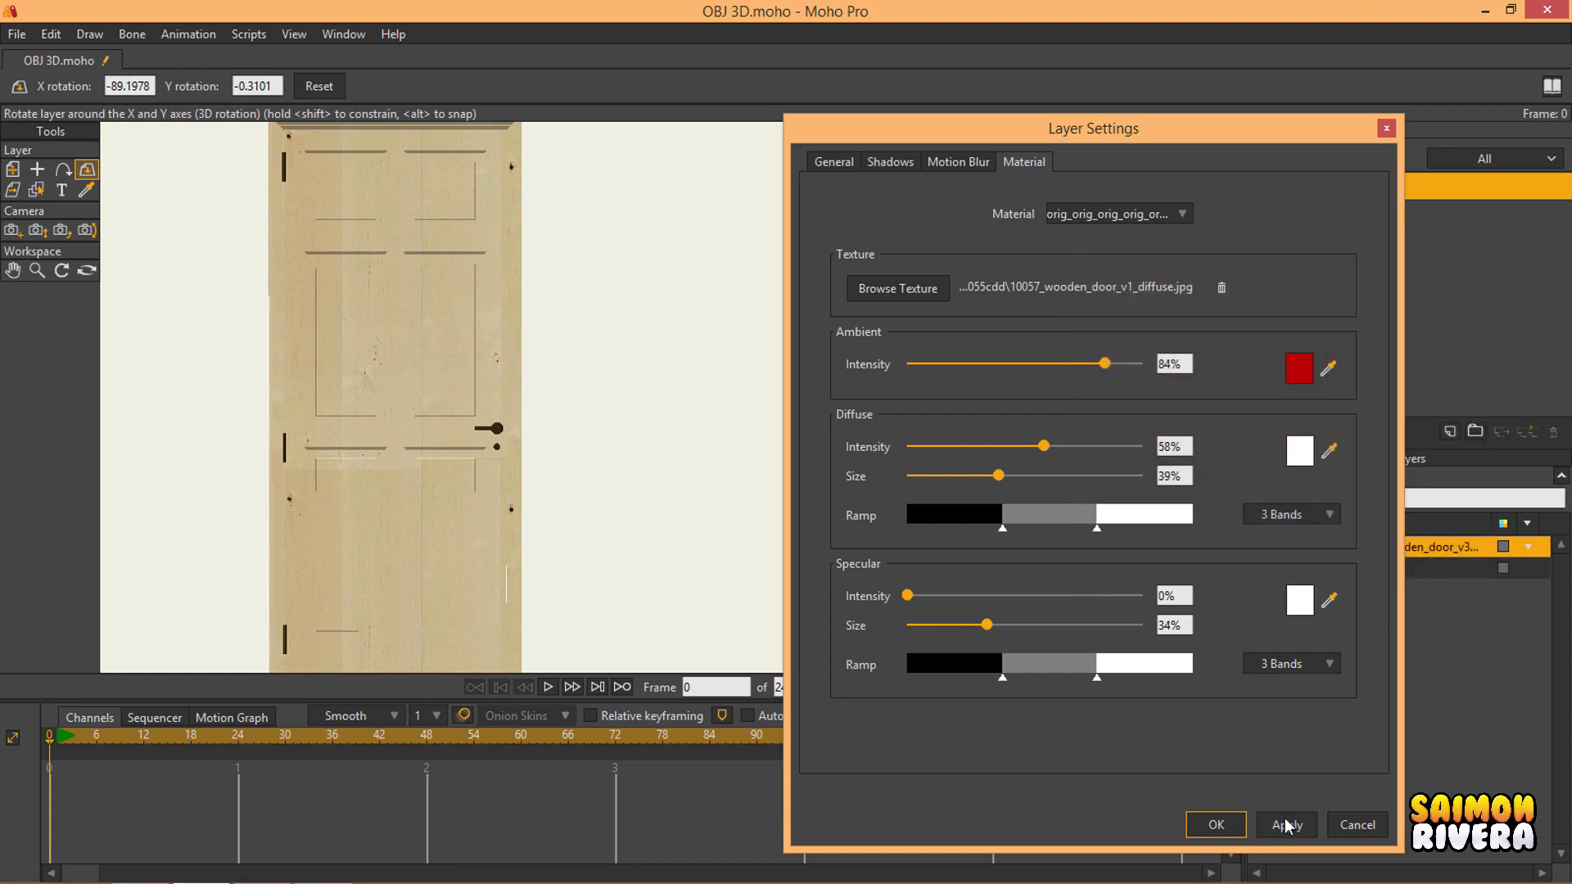
left_click(1286, 825)
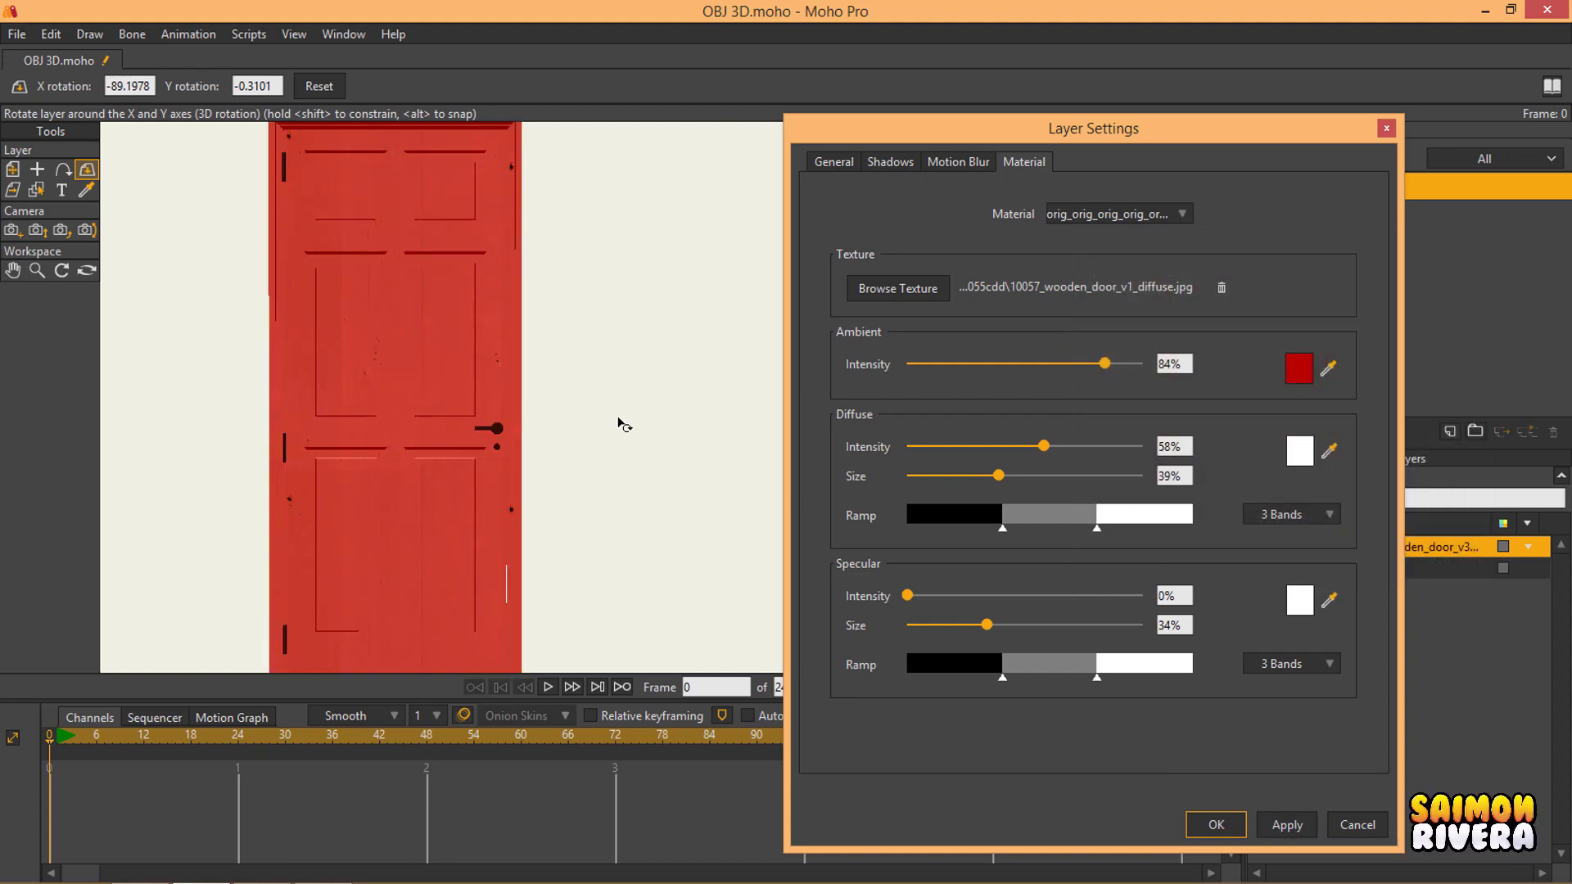
mouse_move(621, 424)
left_mouse_down()
mouse_move(677, 424)
mouse_move(626, 436)
left_mouse_up()
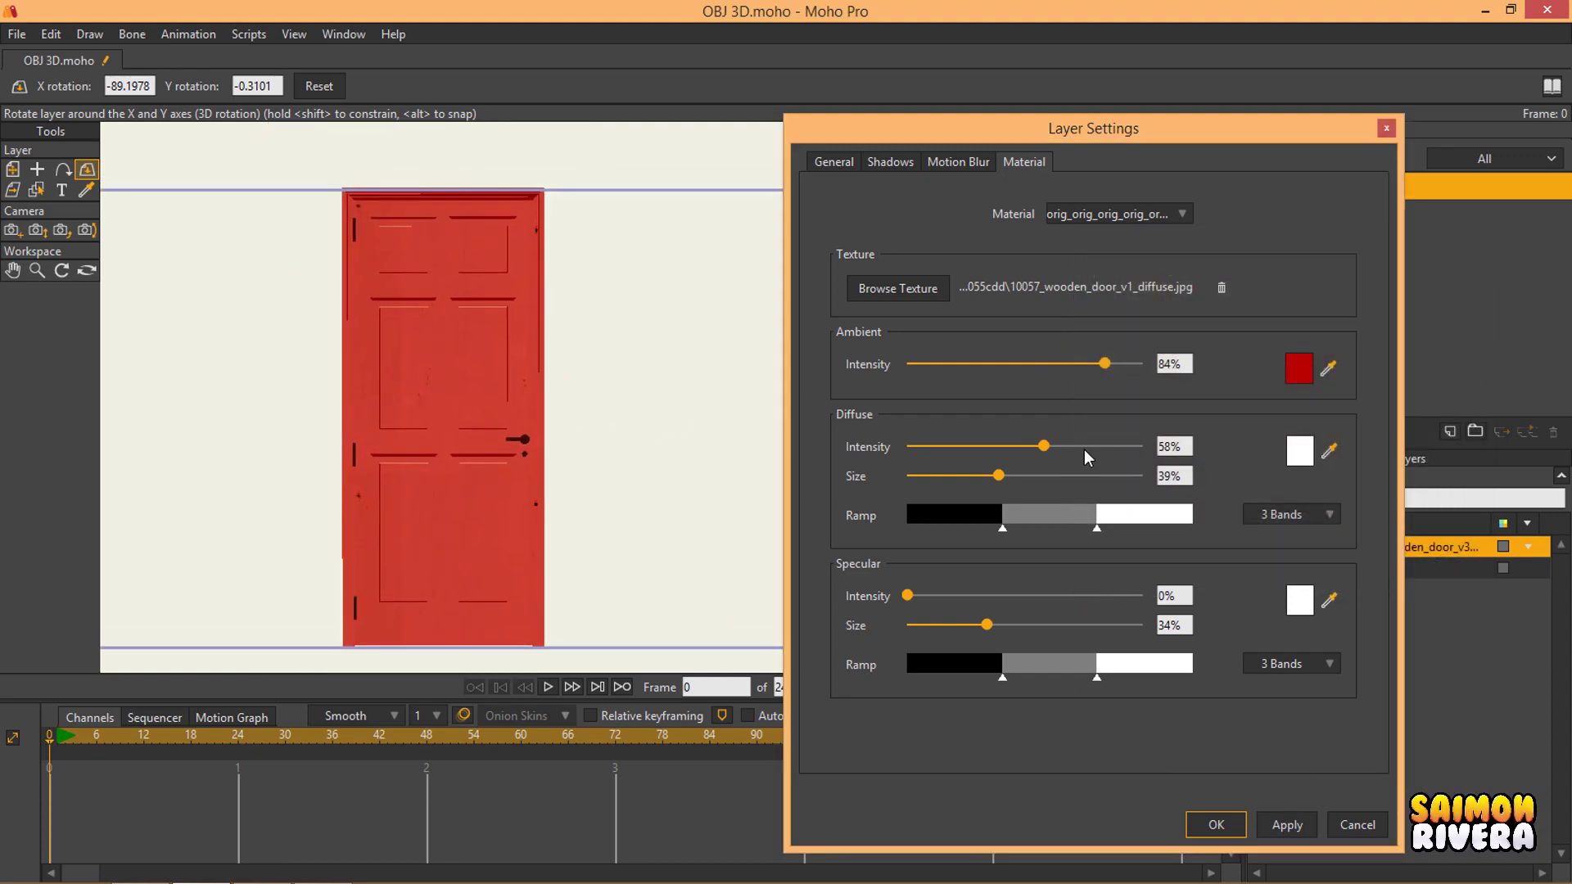
Step: Set the material's diffuse intensity to 79% and its diffuse colour to purple-blue 4E4994, and apply the change
left_click_drag(1054, 446, 1093, 446)
left_click(1299, 450)
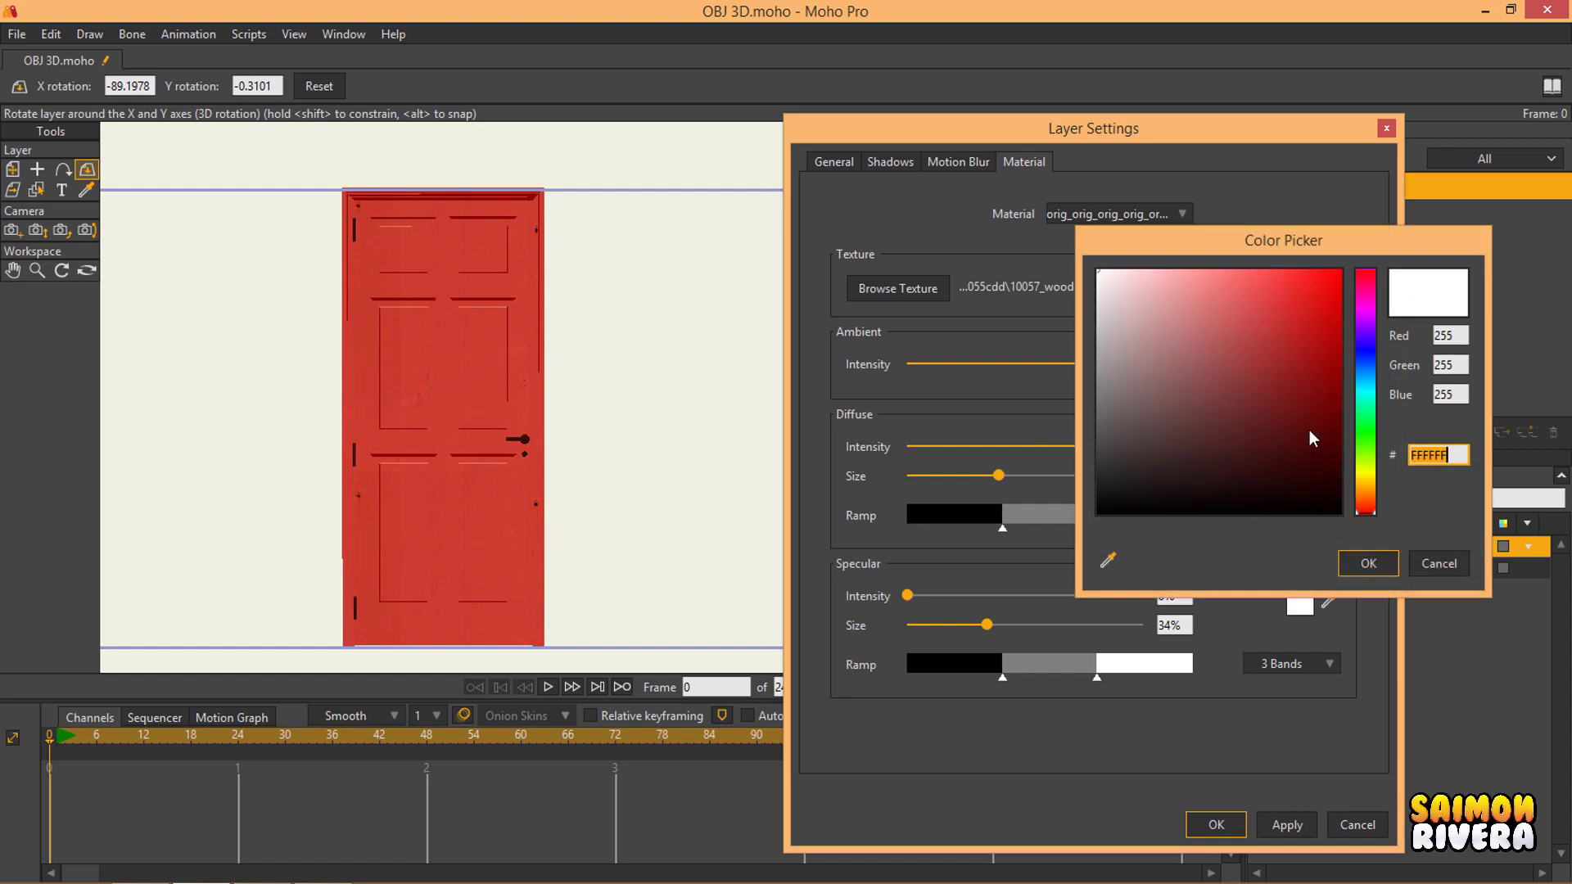
left_click(1219, 368)
left_click(1371, 352)
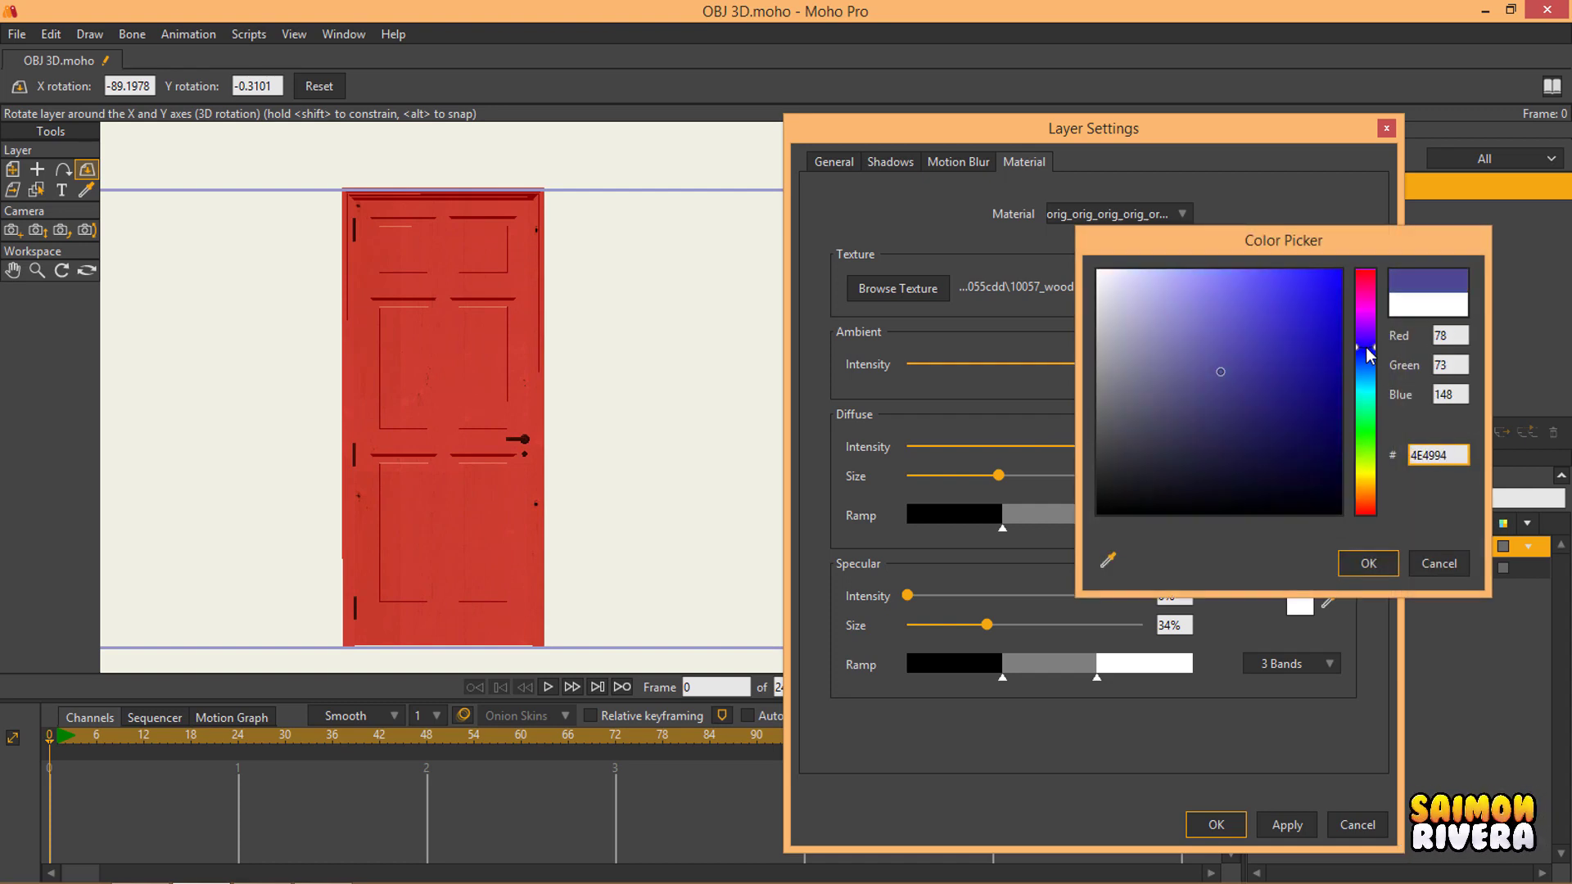
left_click(1368, 563)
left_click(1283, 820)
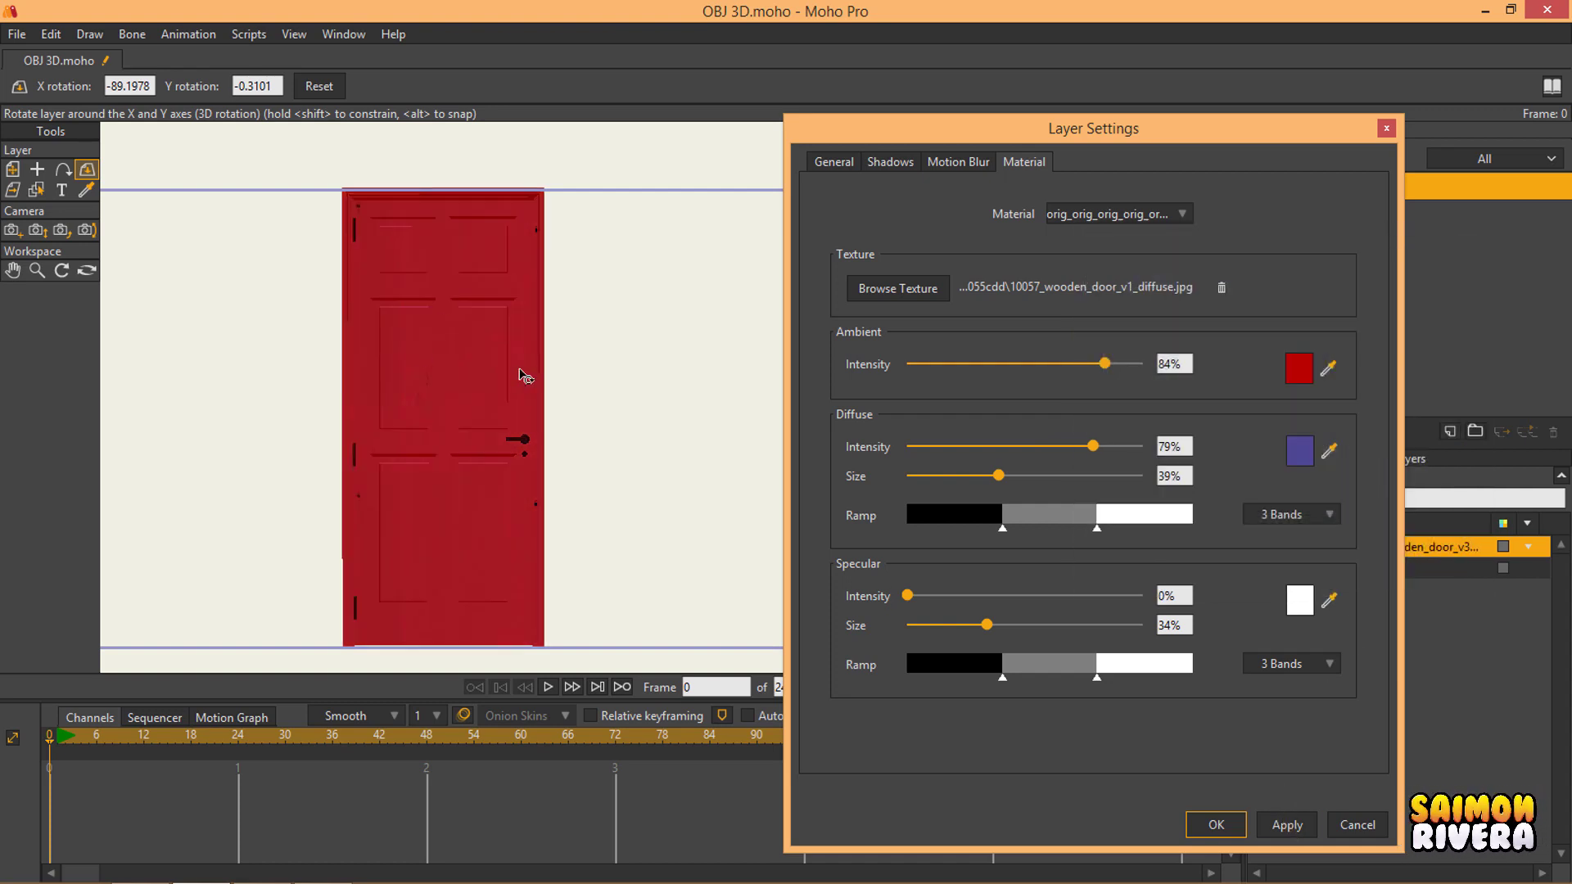
scroll(519, 375, "down", 3)
scroll(616, 373, "up", 3)
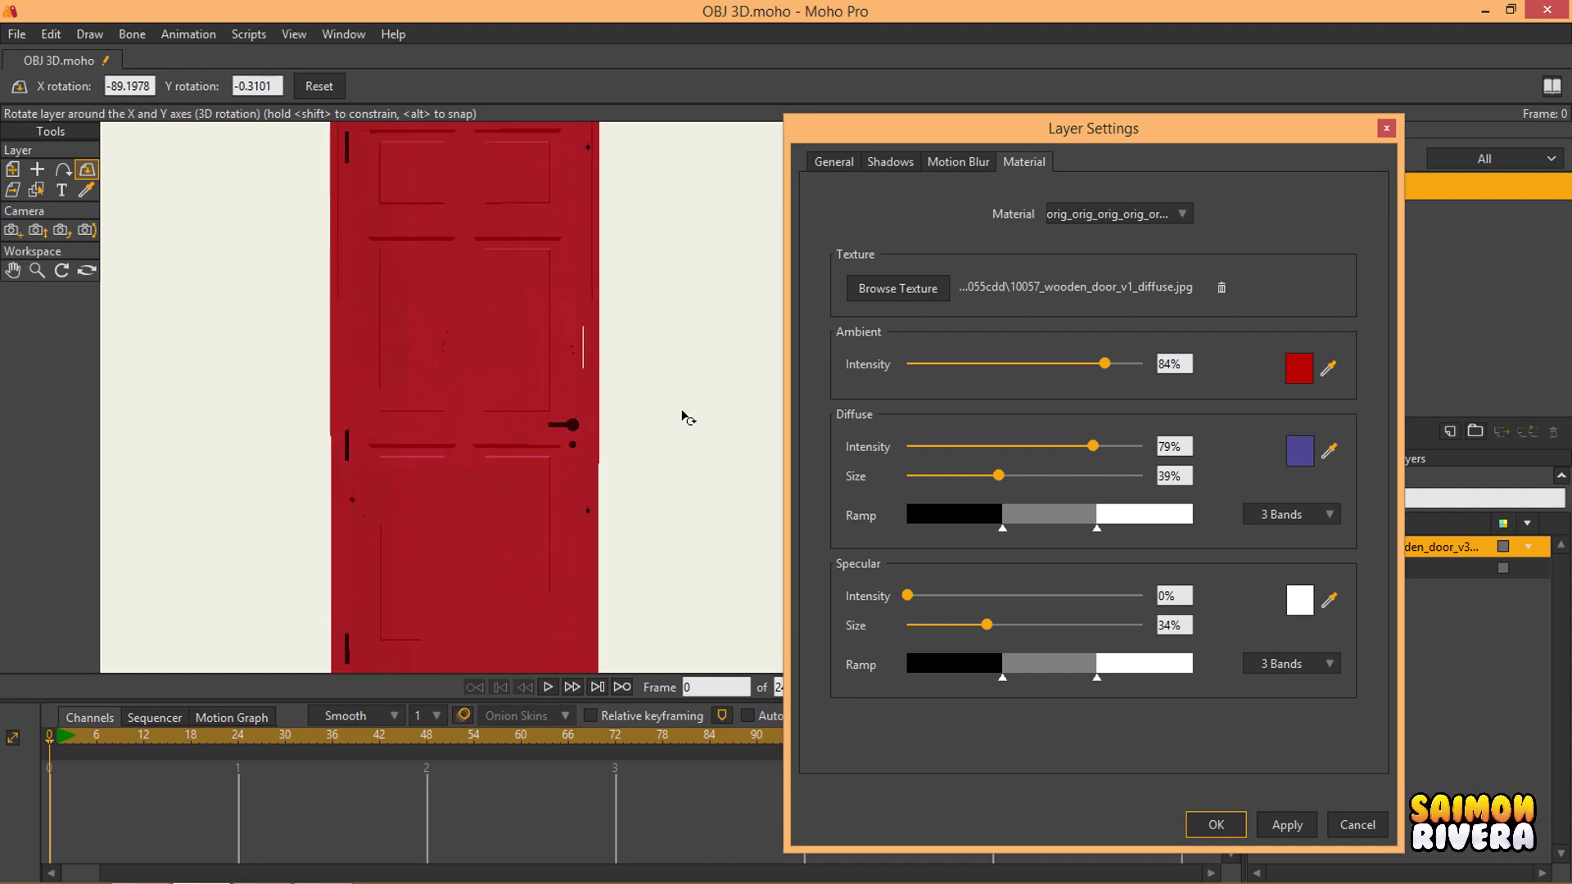
Step: Apply a diffuse intensity of 41%, a diffuse size of 80% and an ambient intensity of 83% to the door material
left_click_drag(999, 478, 1003, 446)
left_click(1285, 823)
left_click(1299, 827)
mouse_move(1105, 364)
left_mouse_down()
mouse_move(967, 364)
mouse_move(1102, 364)
left_mouse_up()
left_click(1286, 825)
left_click(1282, 825)
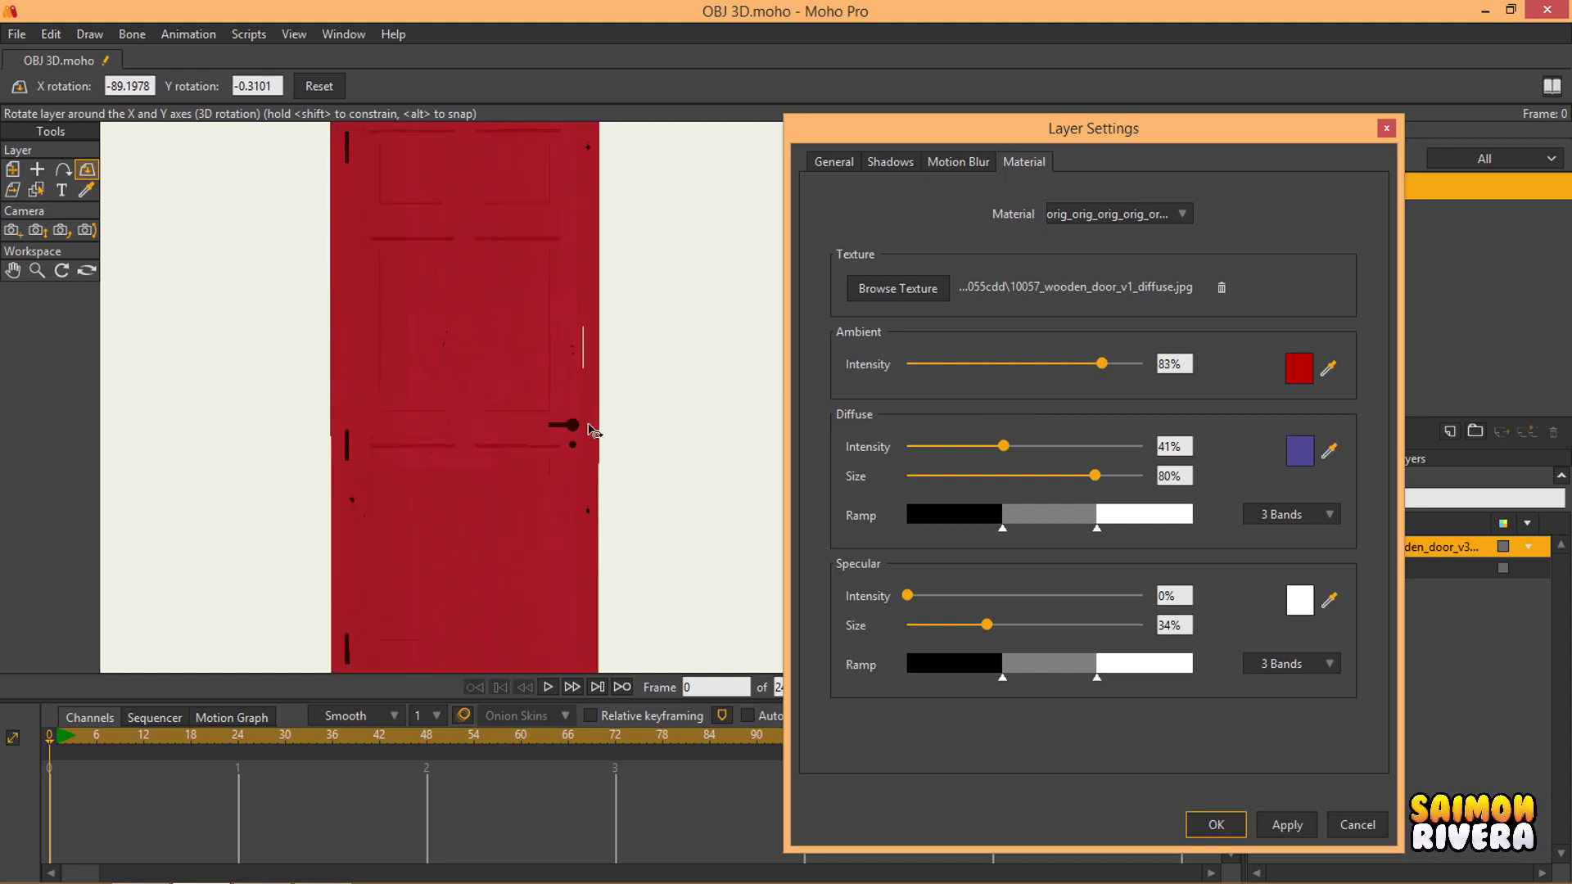
Step: Change the door material's ambient colour to pale yellow EDDB85 and apply it
left_click(1299, 369)
type("EDDB85")
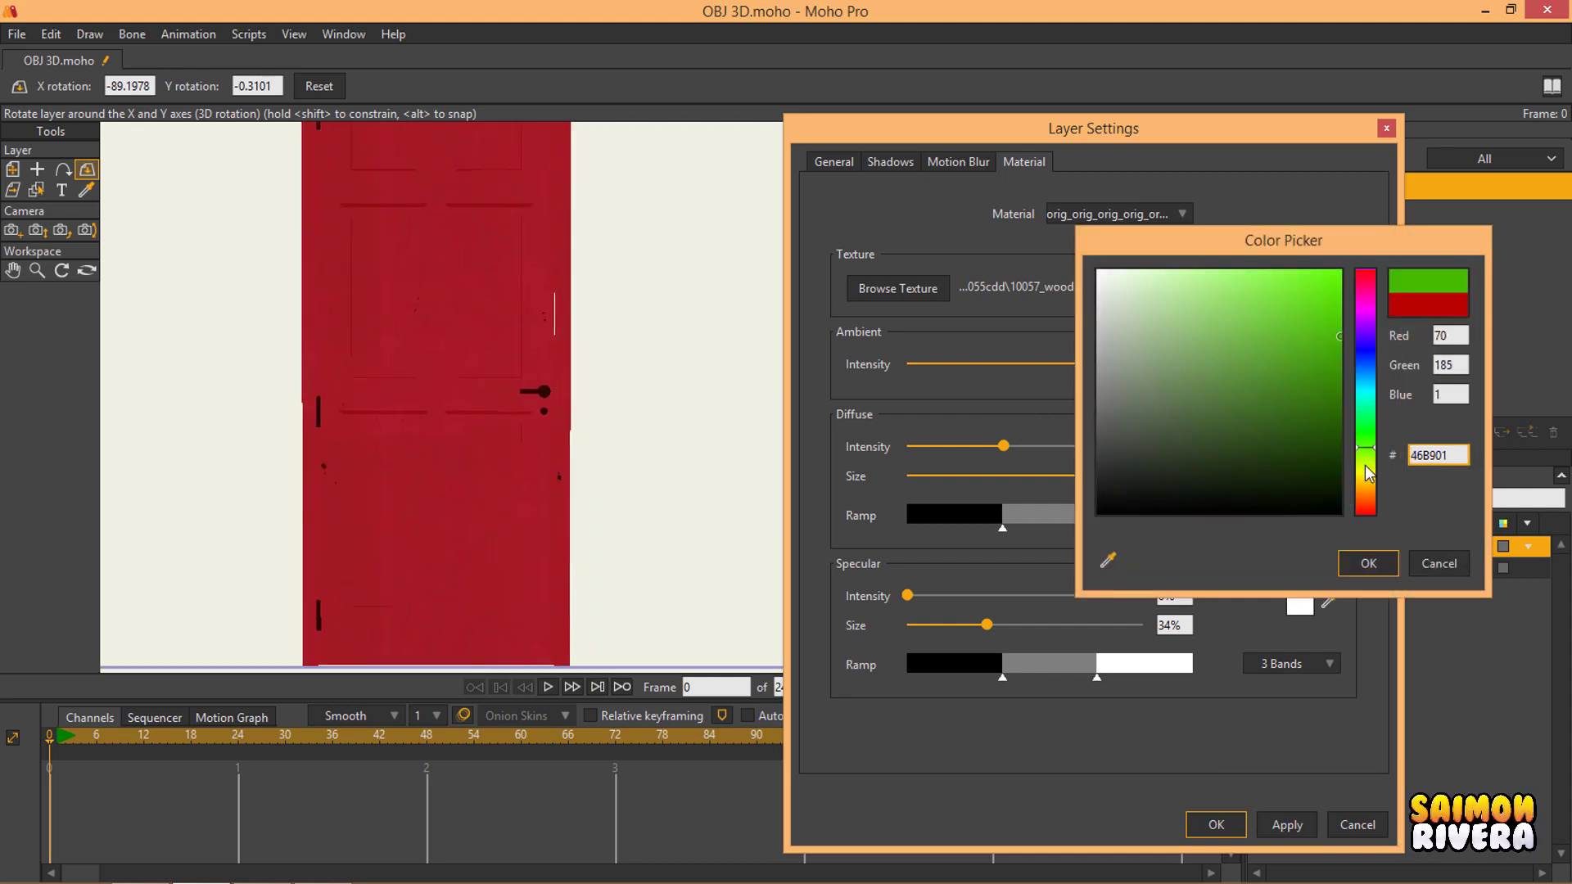
left_click(1368, 563)
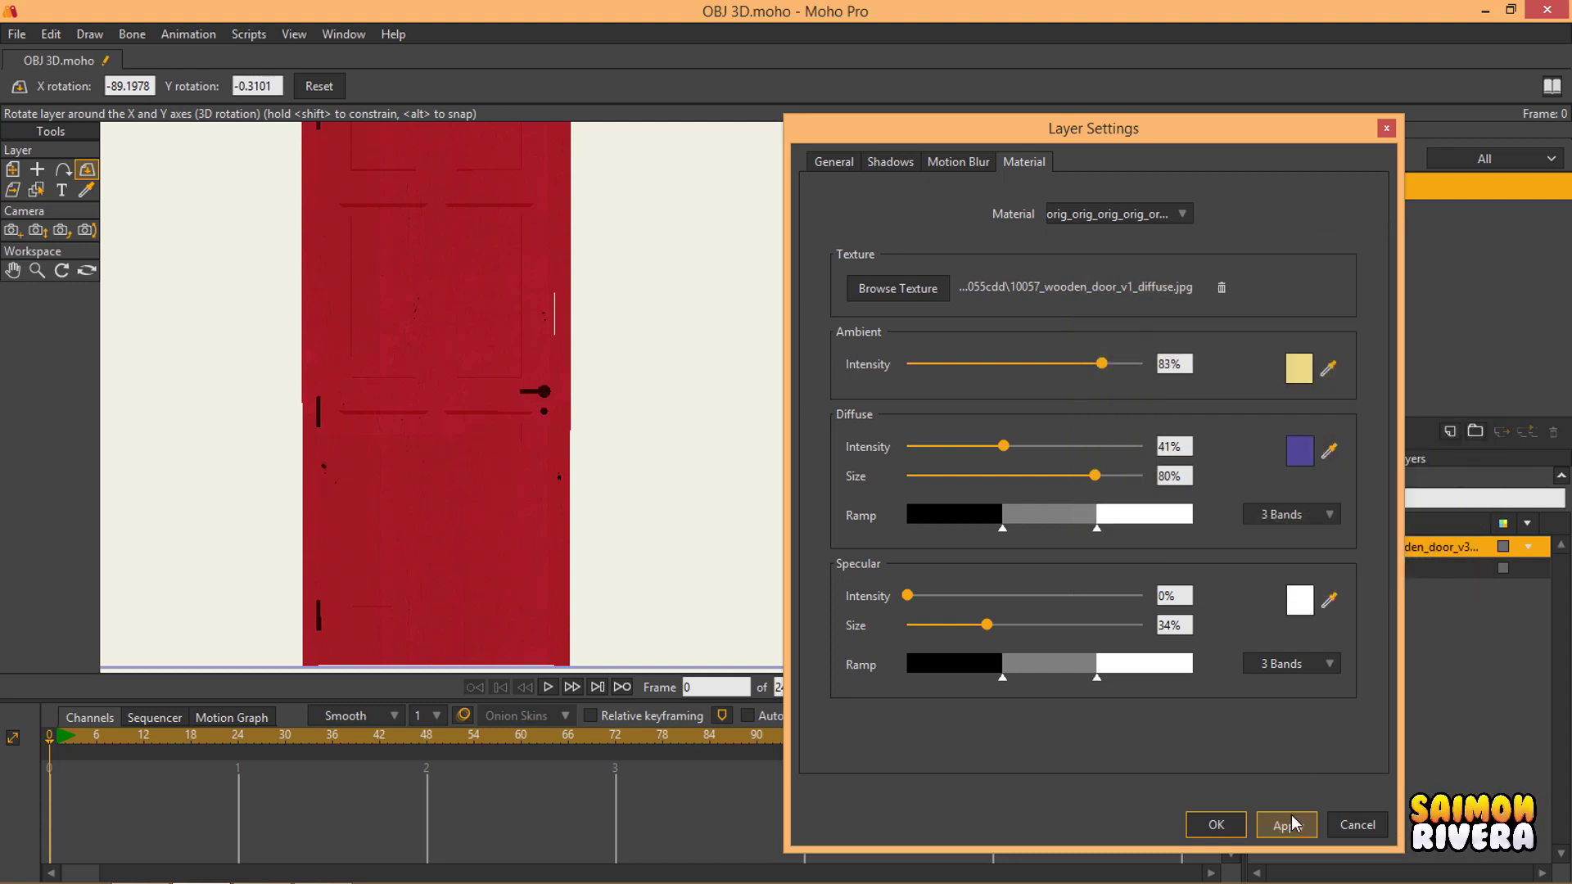
left_click(1286, 824)
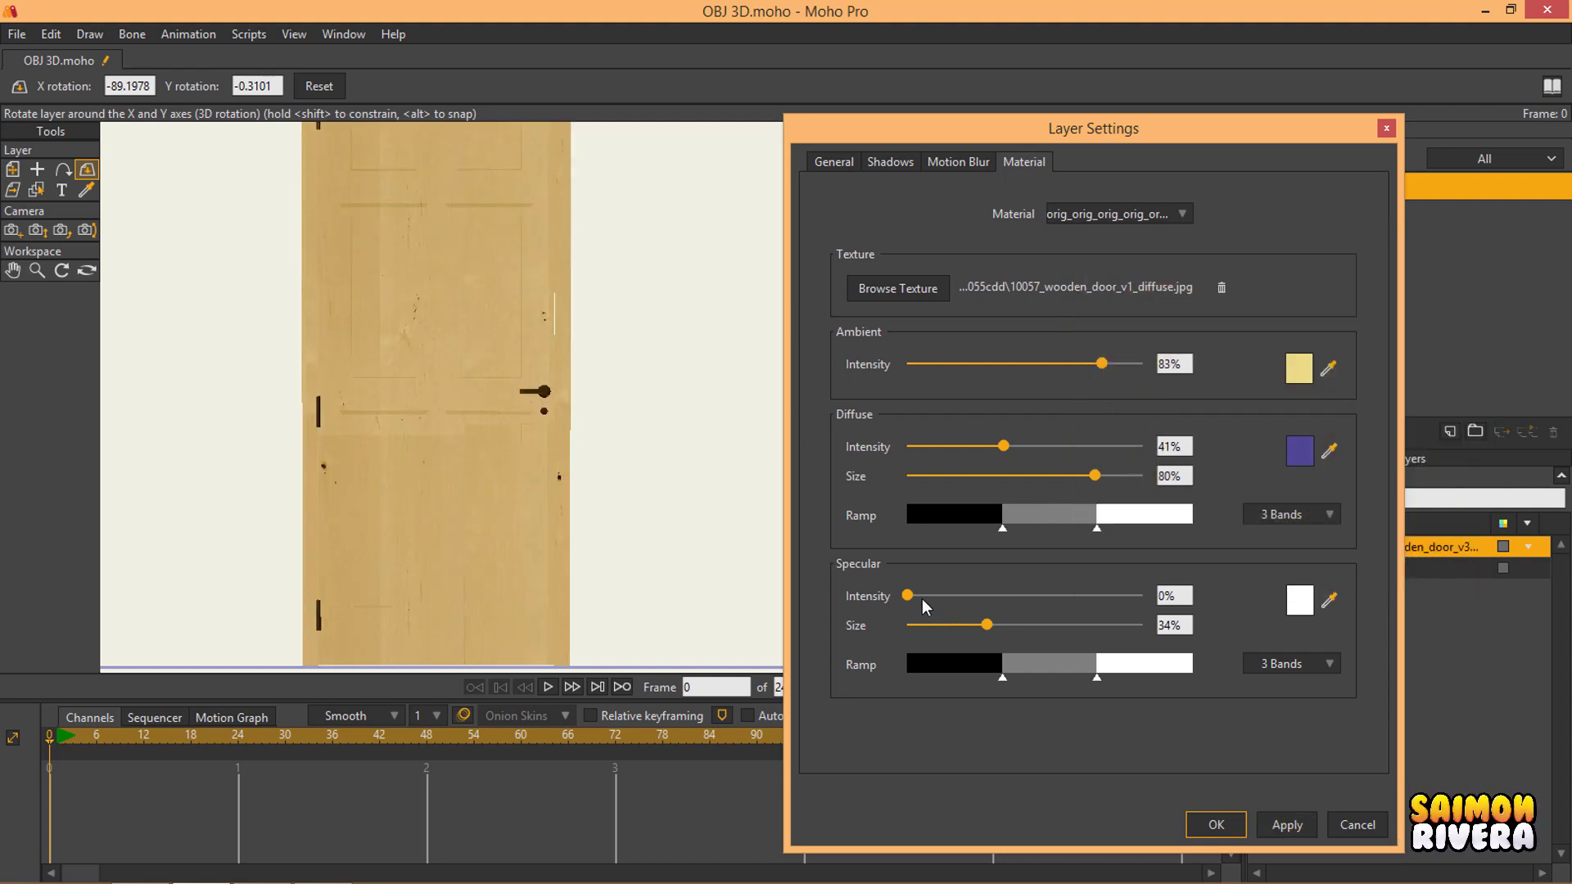
Step: Raise the door material's specular intensity to 62% and apply it
left_click_drag(907, 595, 1054, 598)
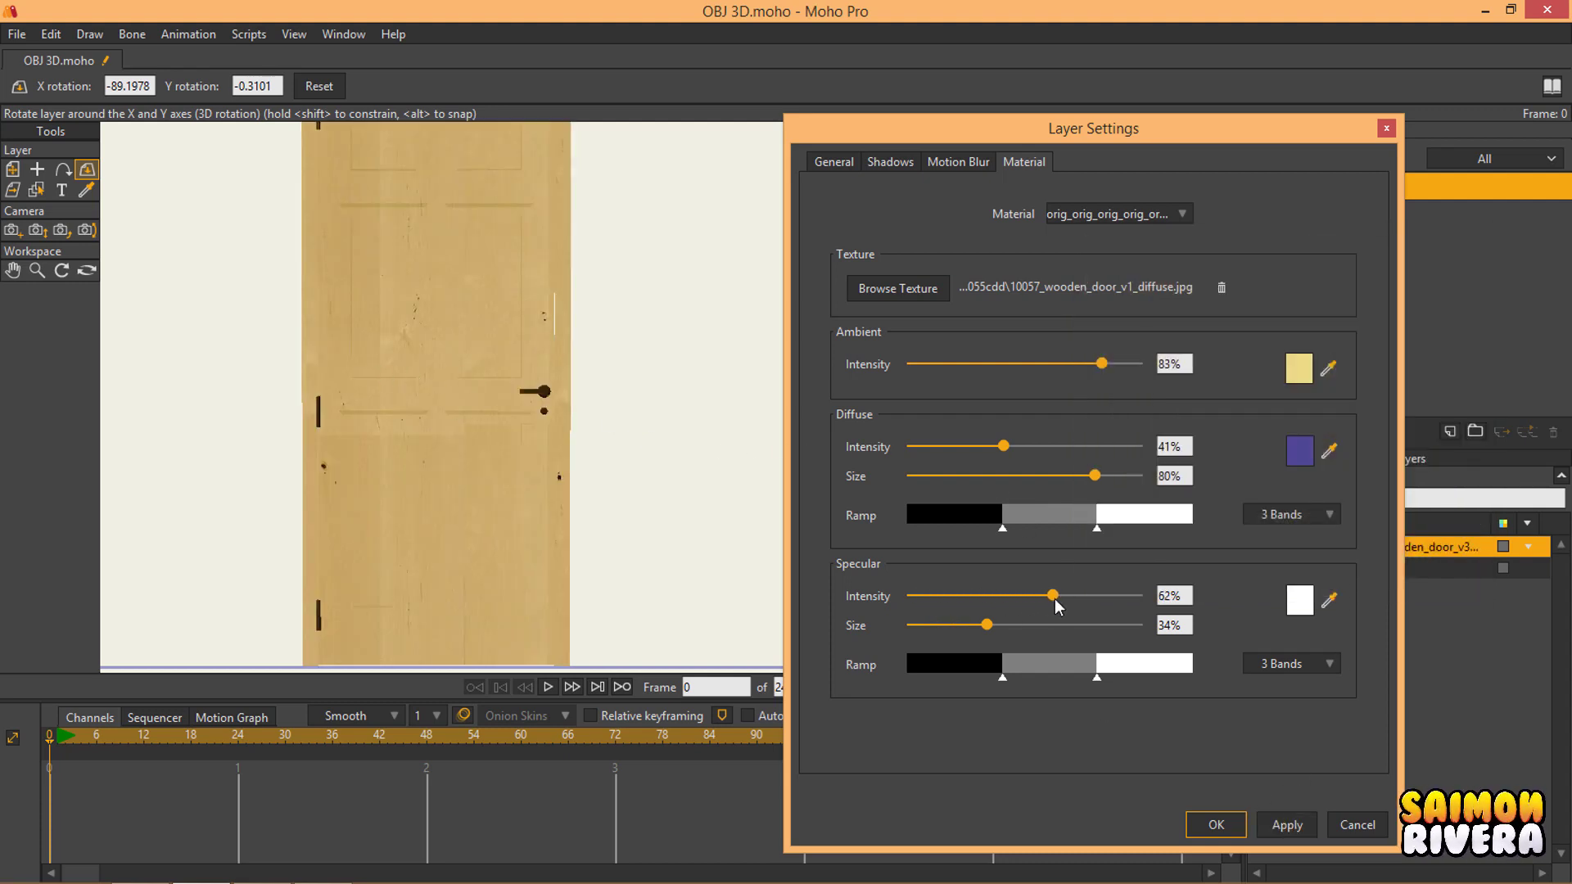
left_click(1287, 824)
left_click_drag(579, 322, 705, 468)
Step: Lower the door material's specular intensity to 6%
left_click_drag(1073, 594, 921, 595)
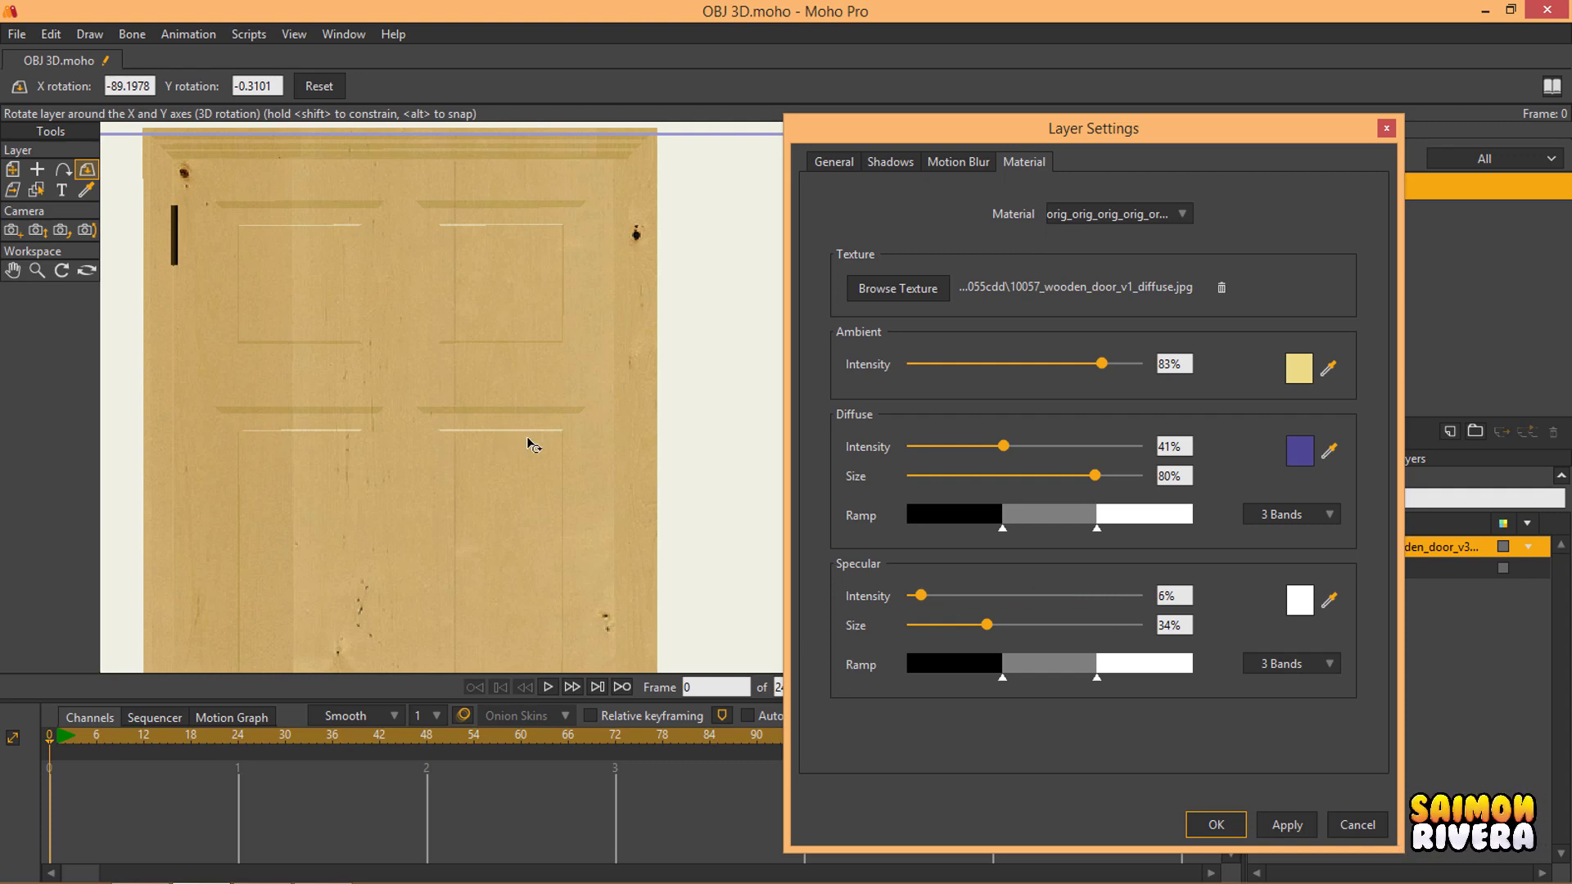
scroll(536, 442, "up", 2)
scroll(547, 434, "down", 4)
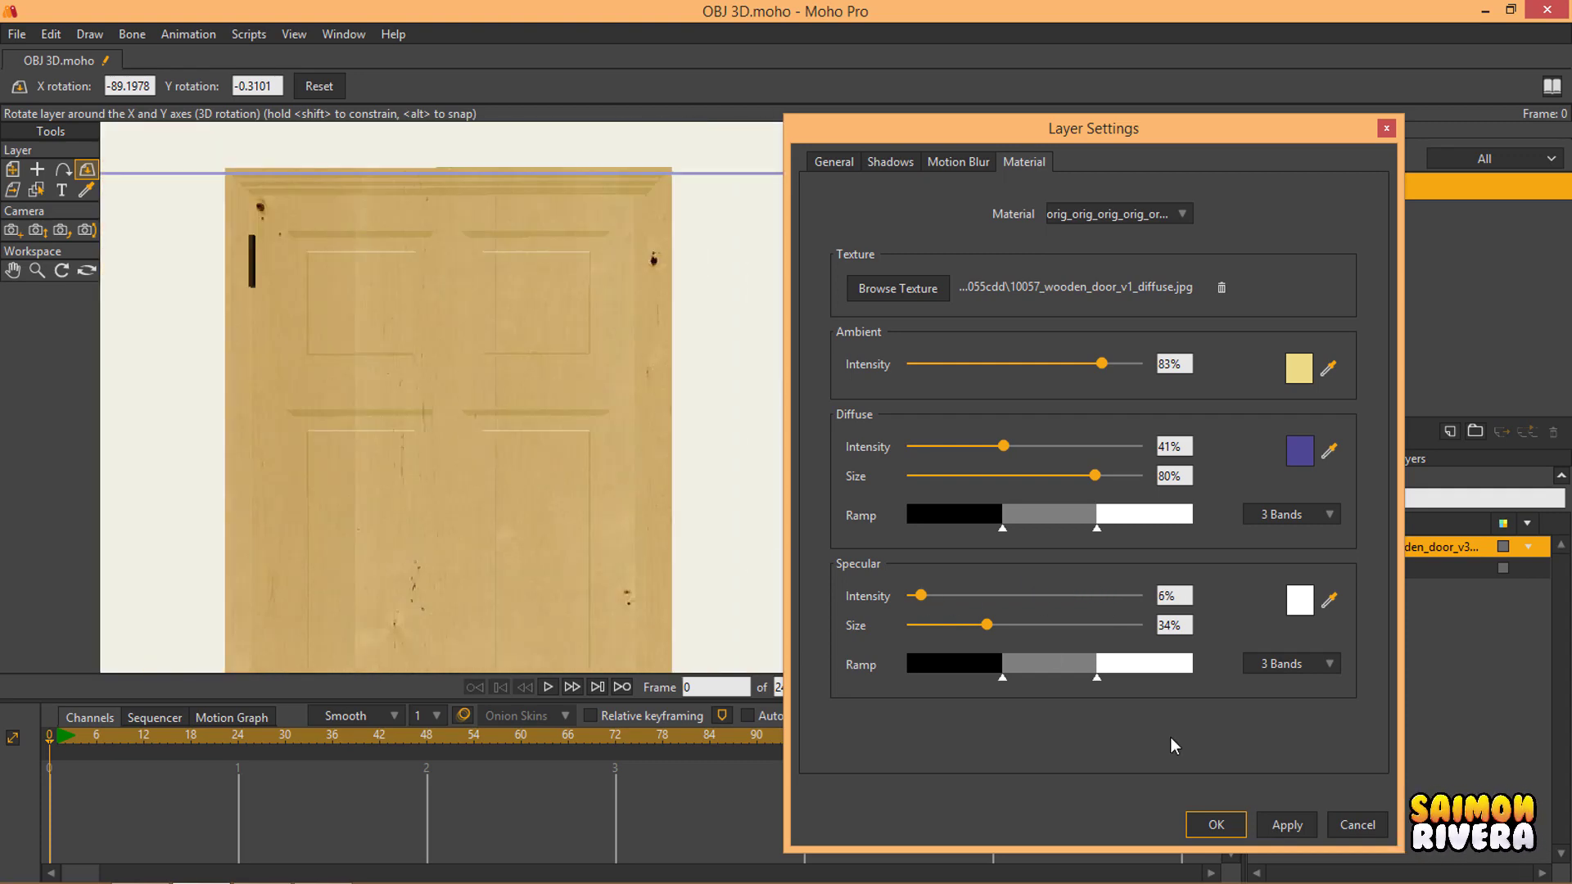
Step: Raise the door material's specular intensity to 84% and apply it
left_click(1287, 825)
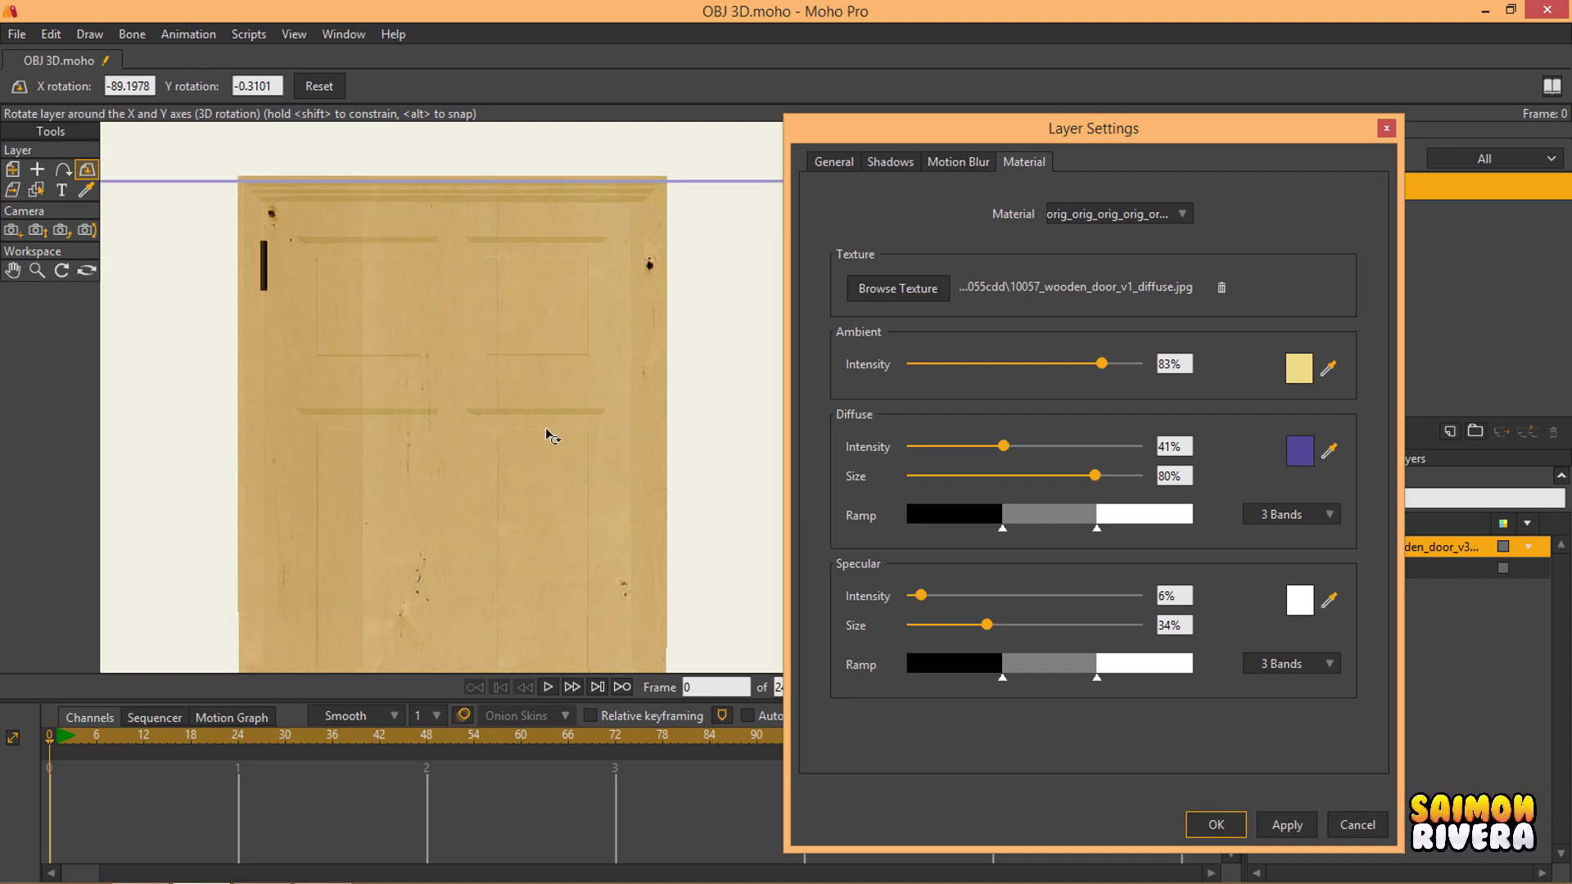
scroll(549, 435, "up", 3)
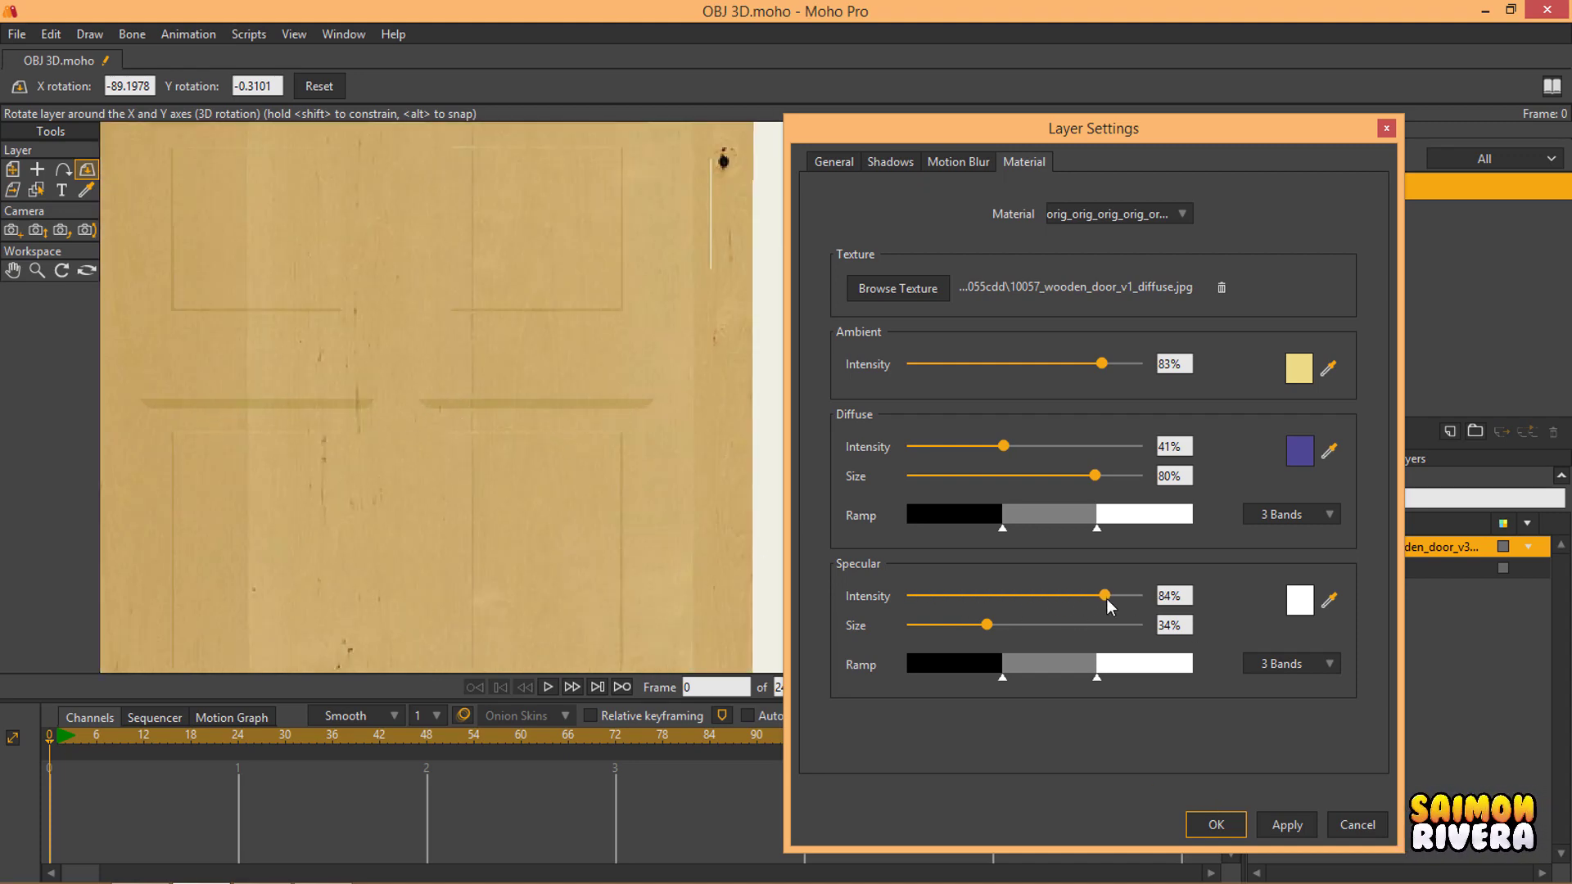
left_click(1286, 825)
scroll(569, 429, "down", 2)
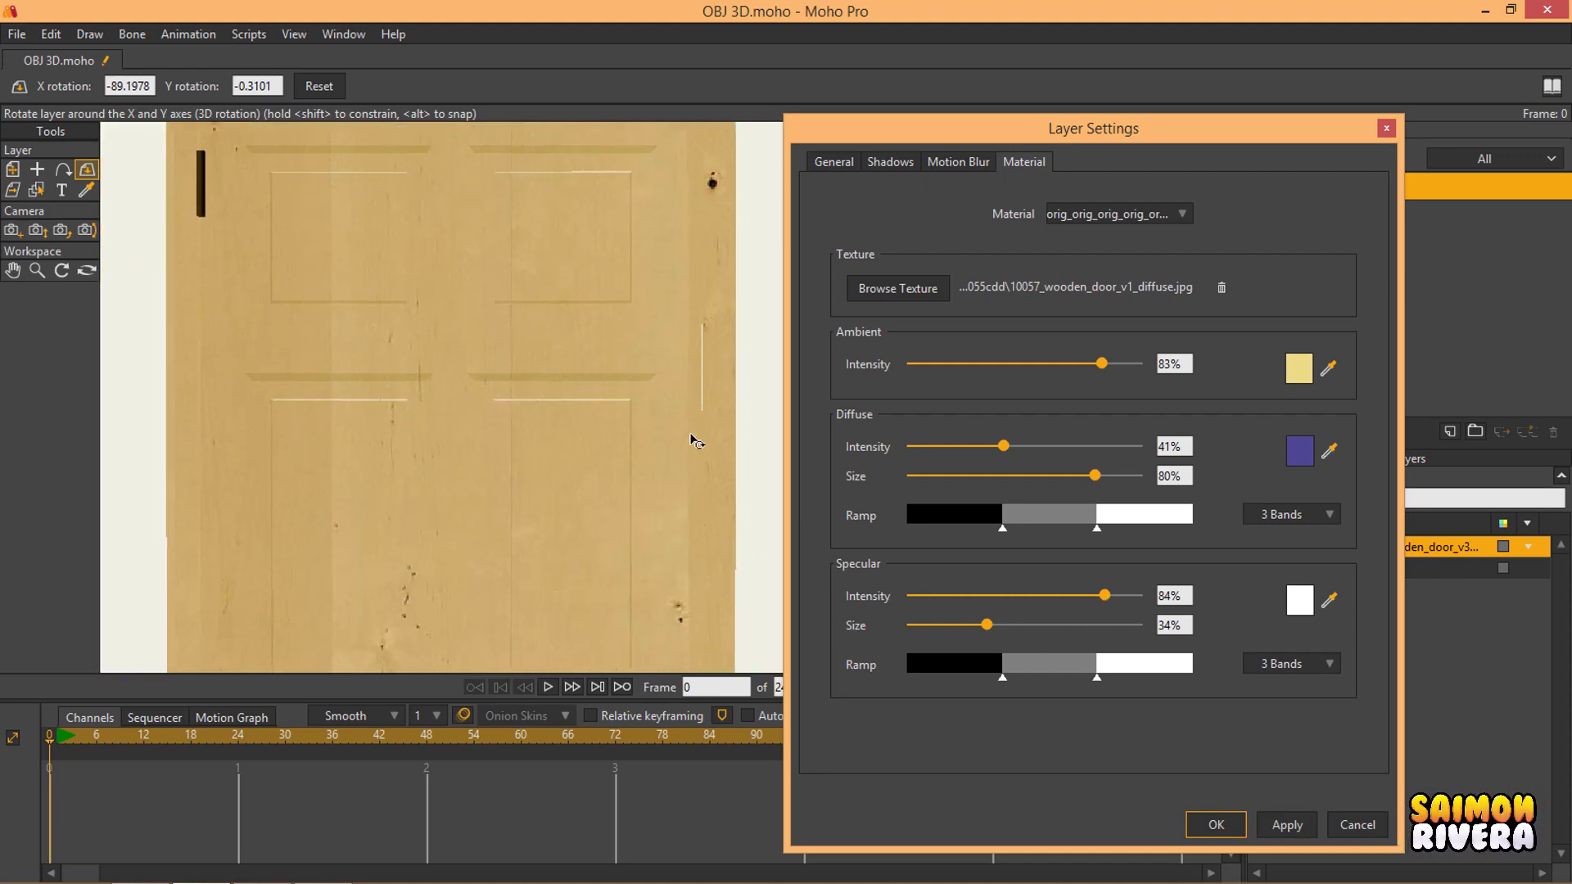
Step: Set the door material's specular size to 81% and apply it
left_click(1289, 823)
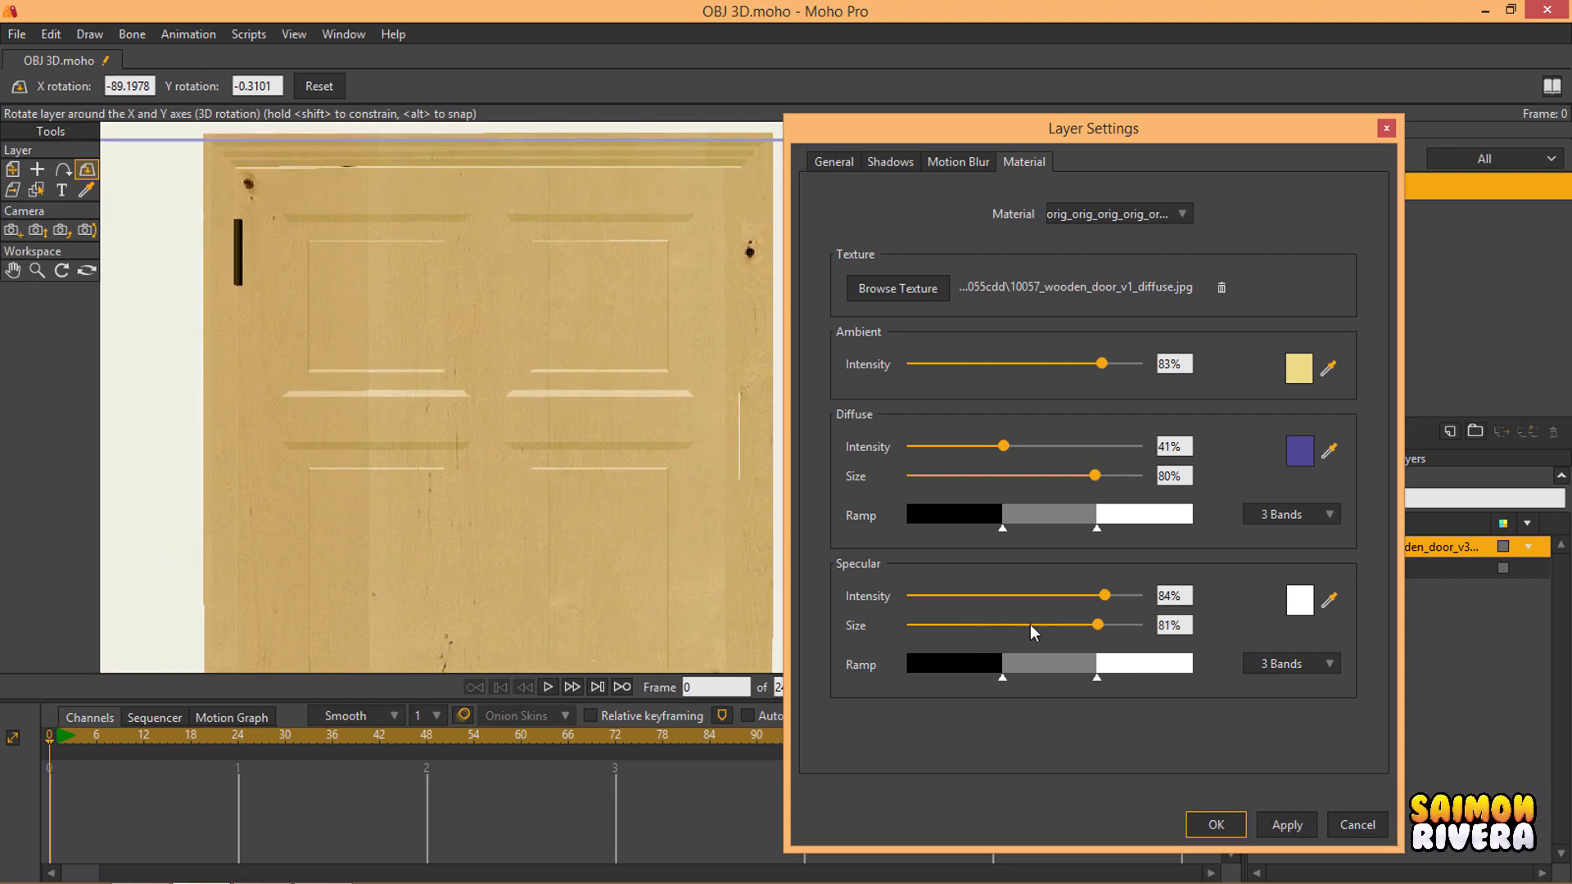
scroll(508, 316, "down", 3)
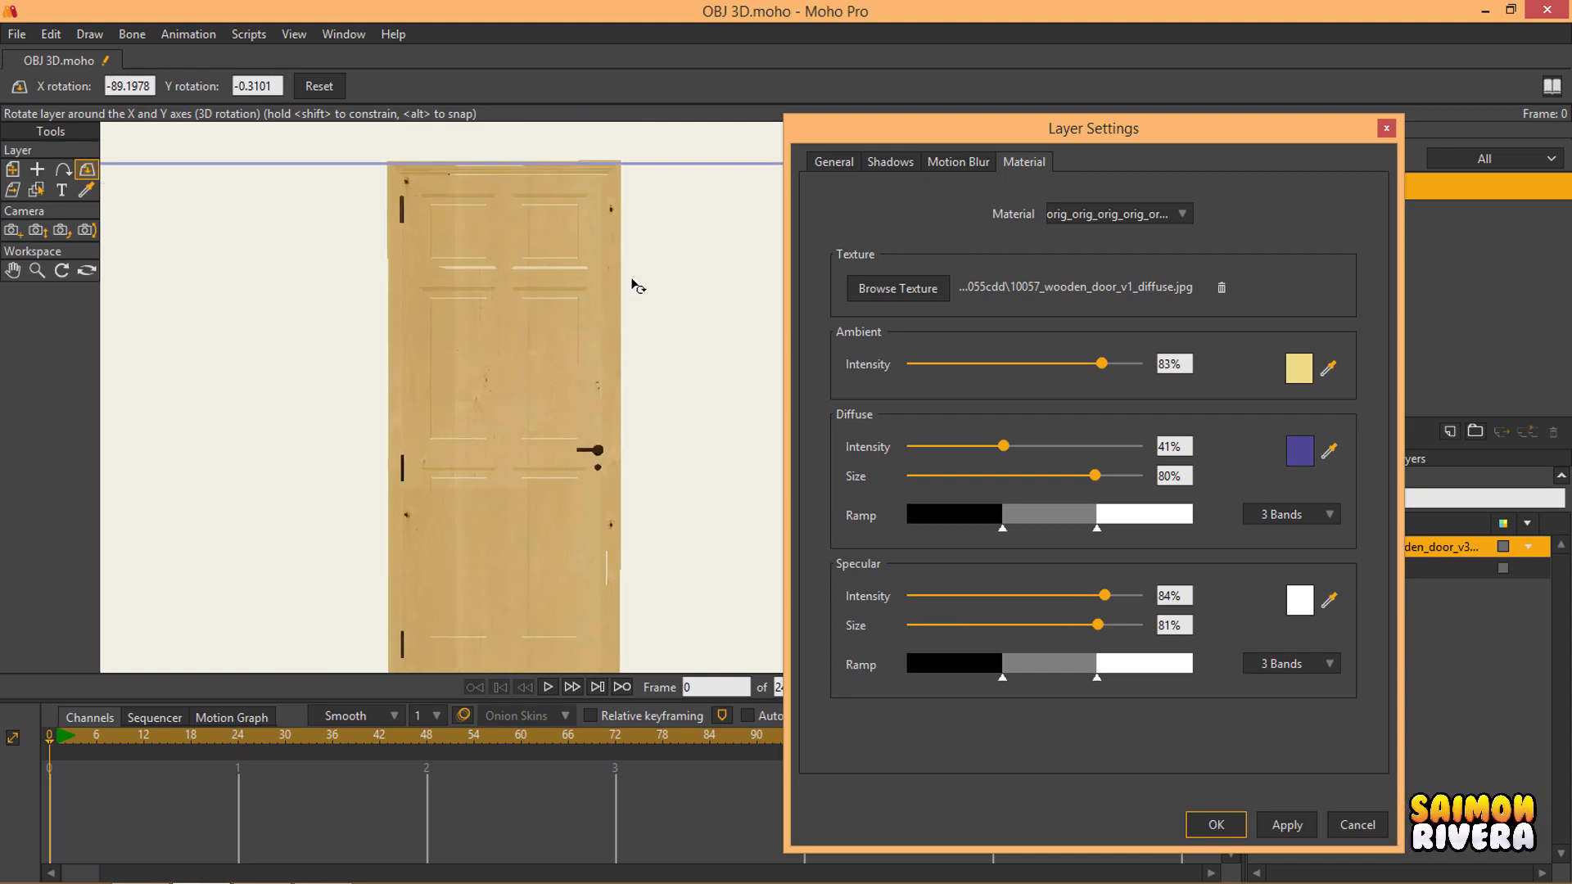
scroll(604, 372, "up", 2)
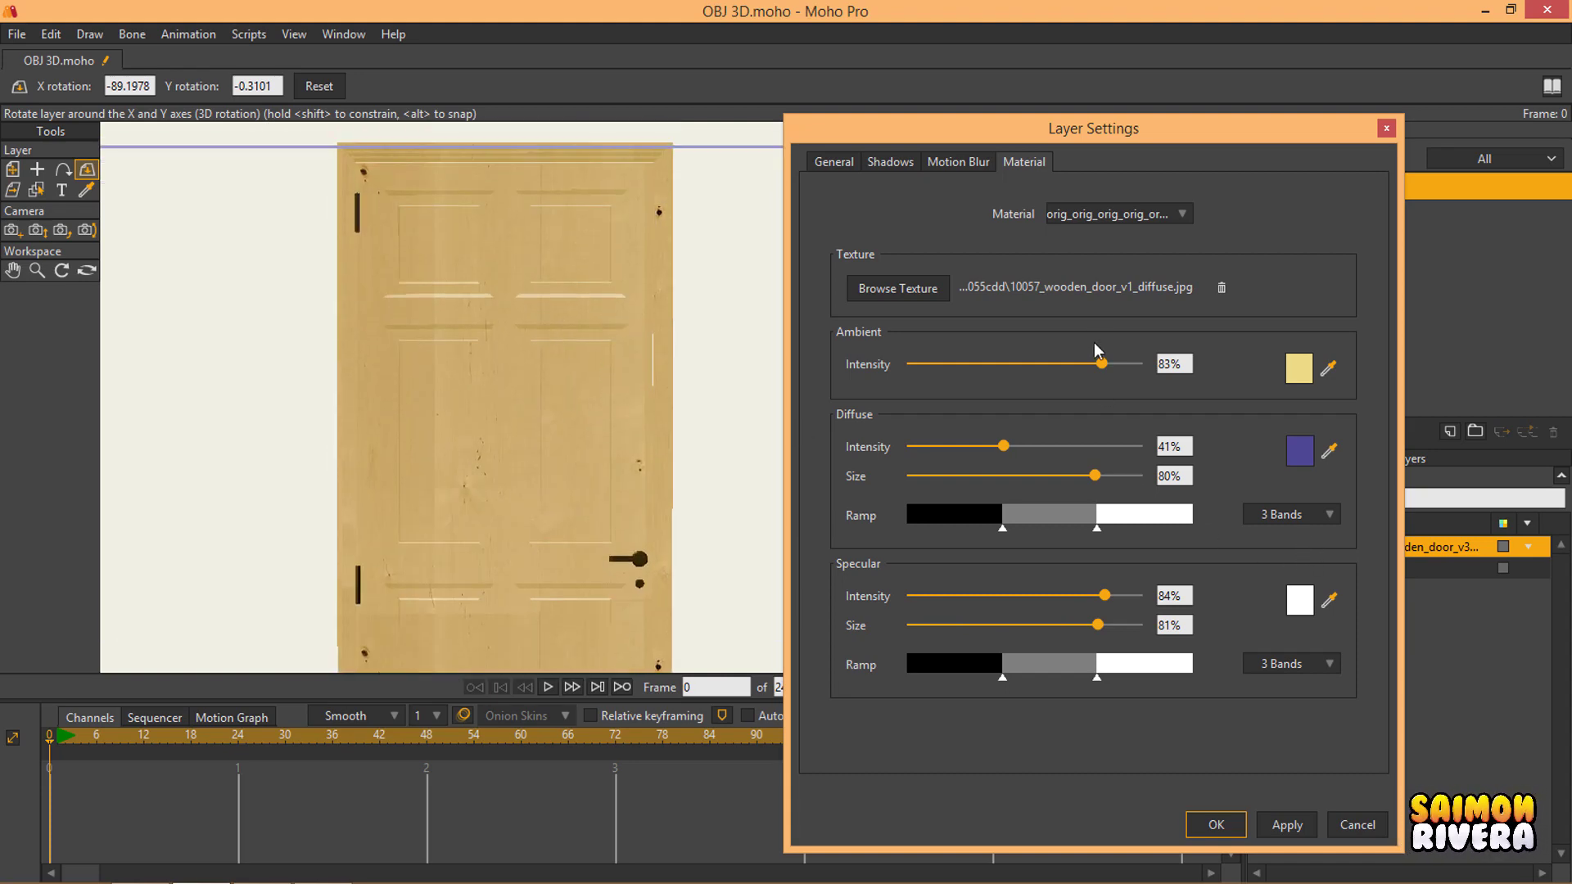
Step: Shift both markers of the 3-band specular ramp slightly towards the dark end and apply the change
left_click(1327, 664)
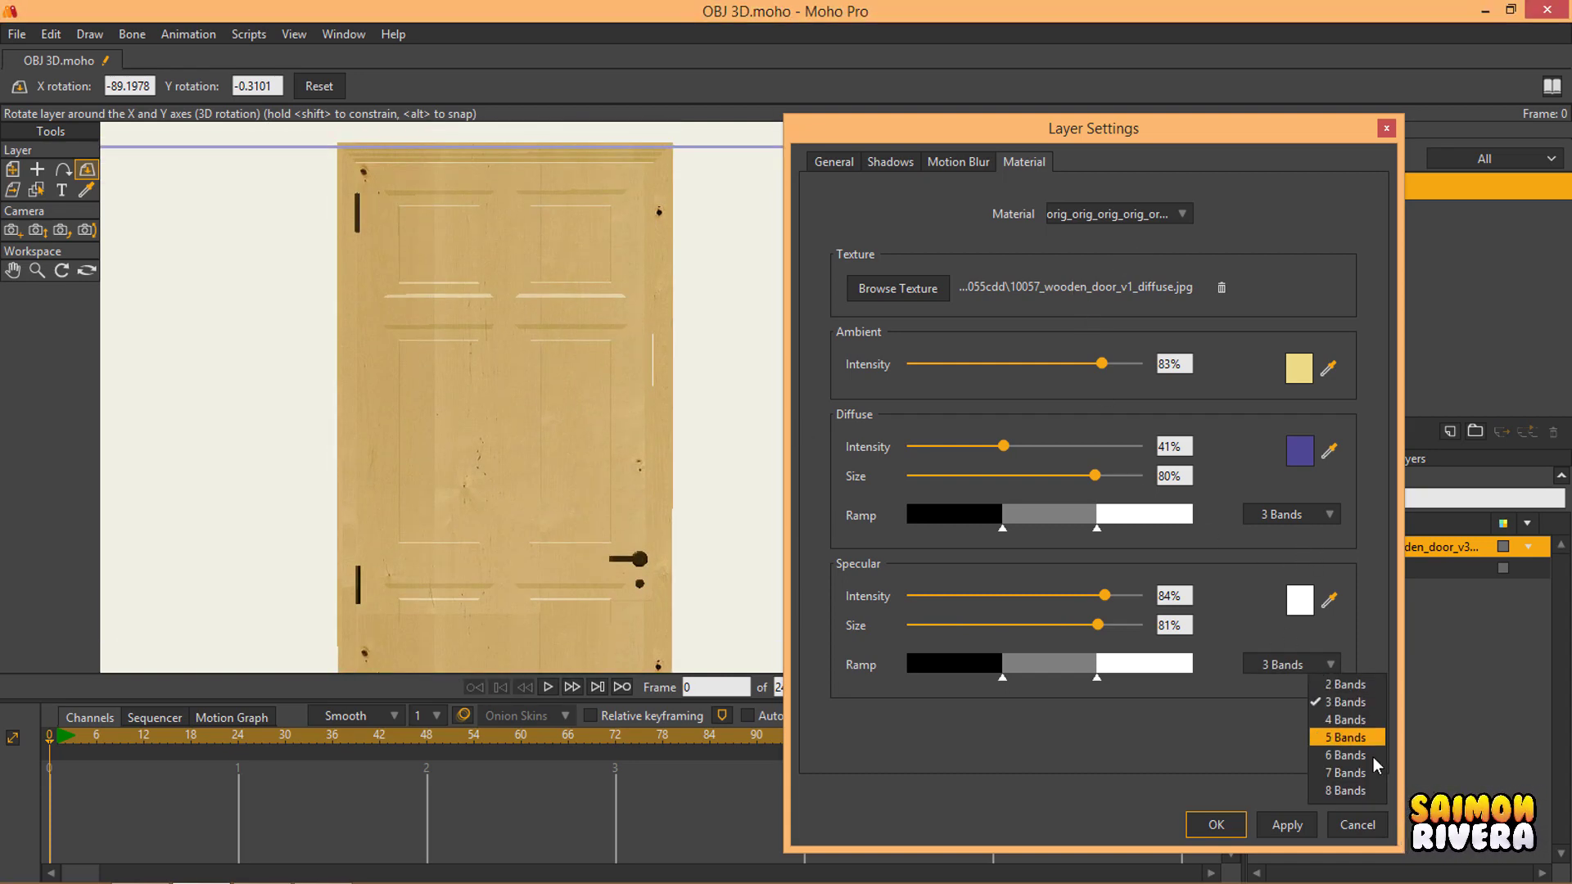
left_click(1146, 705)
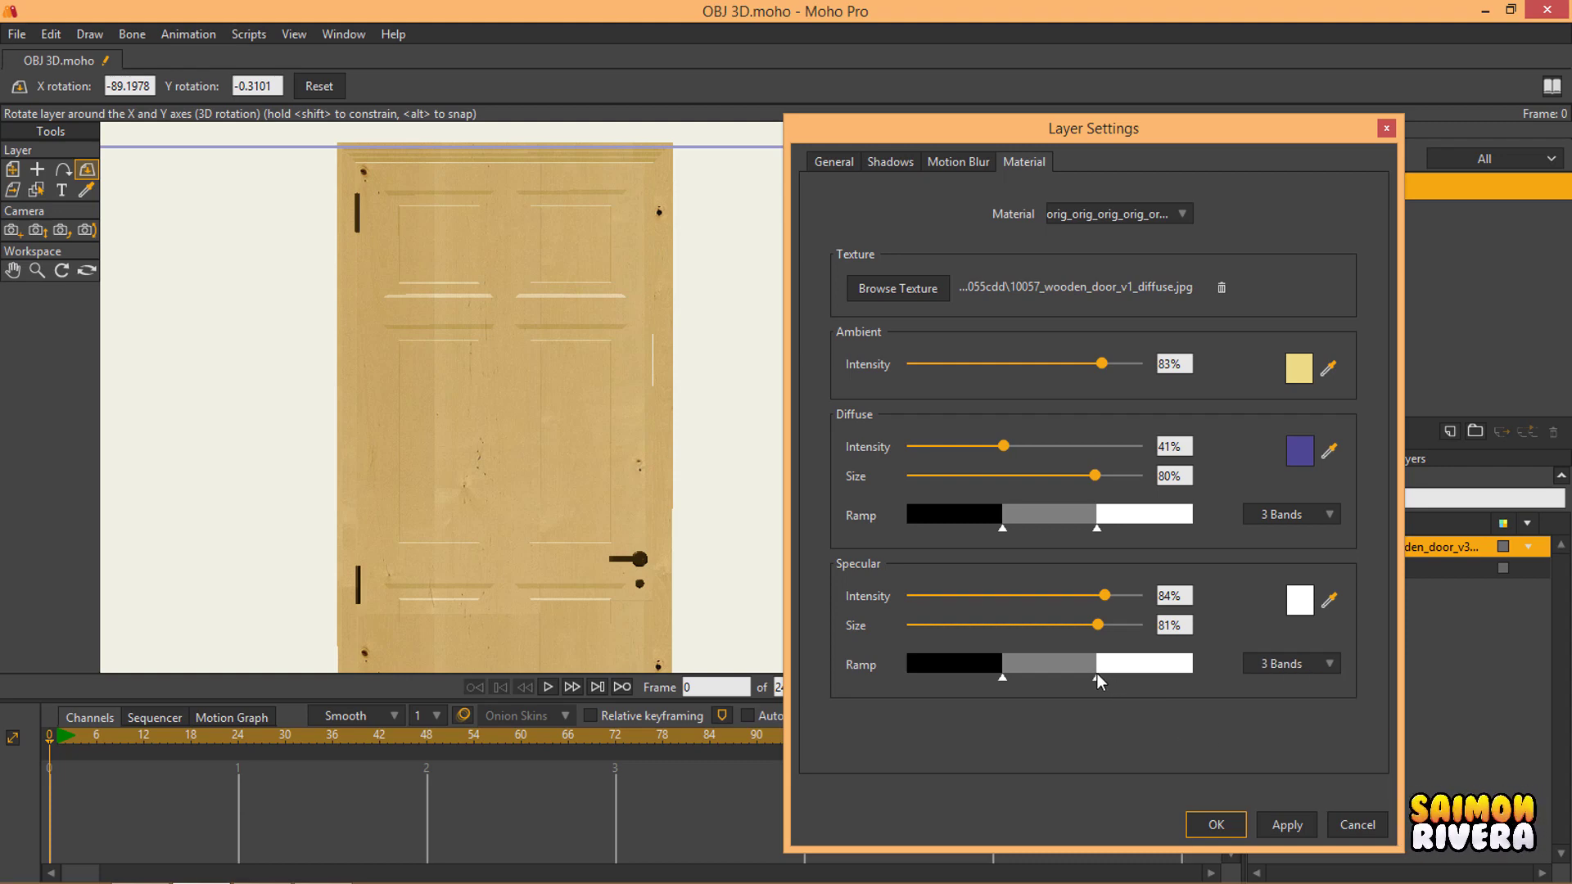
mouse_move(1095, 677)
left_mouse_down()
mouse_move(1162, 675)
mouse_move(1025, 678)
mouse_move(1137, 677)
left_mouse_up()
mouse_move(1002, 677)
left_mouse_down()
mouse_move(1082, 677)
mouse_move(970, 676)
left_mouse_up()
left_click_drag(1136, 677, 1080, 676)
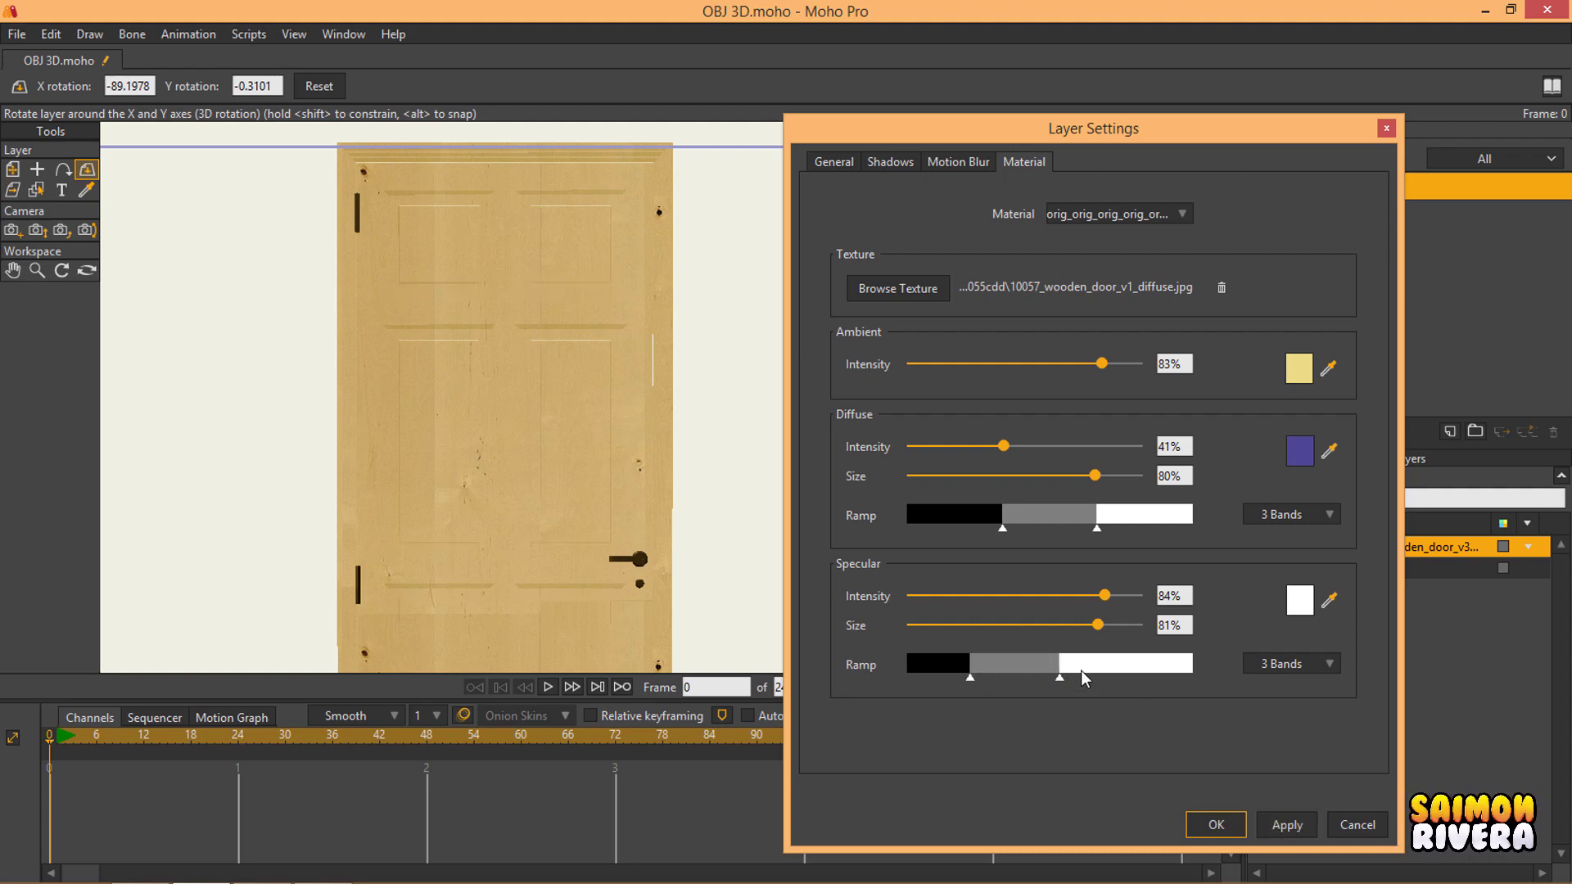
left_click_drag(970, 676, 1085, 678)
left_click(1286, 831)
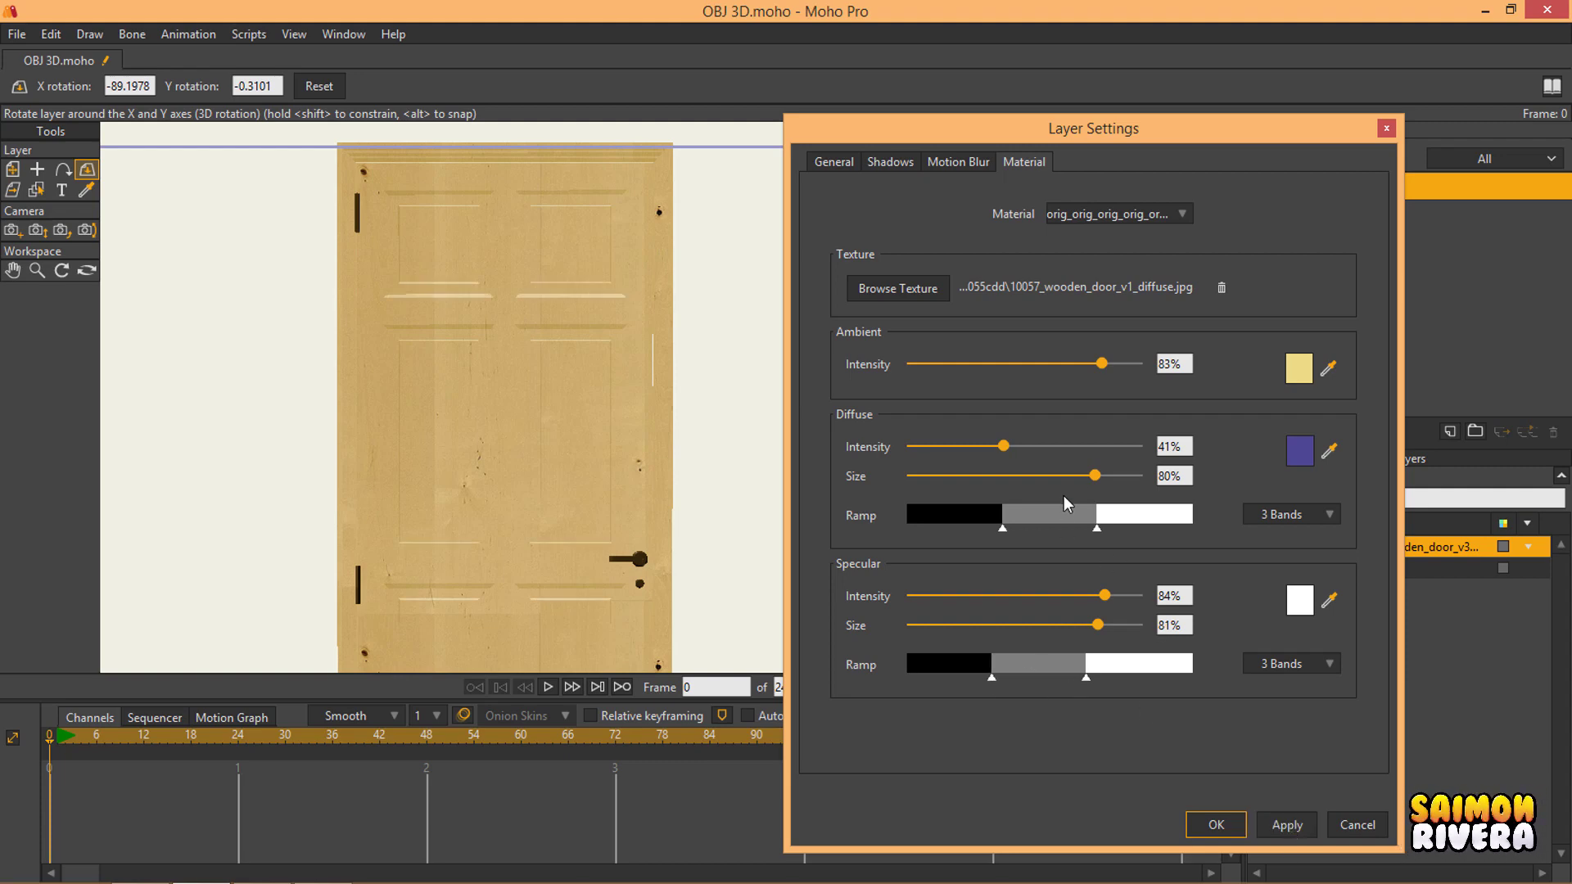
Step: Lower the door material's ambient intensity to 28% and apply it
left_click_drag(1105, 363, 972, 361)
left_click(1291, 824)
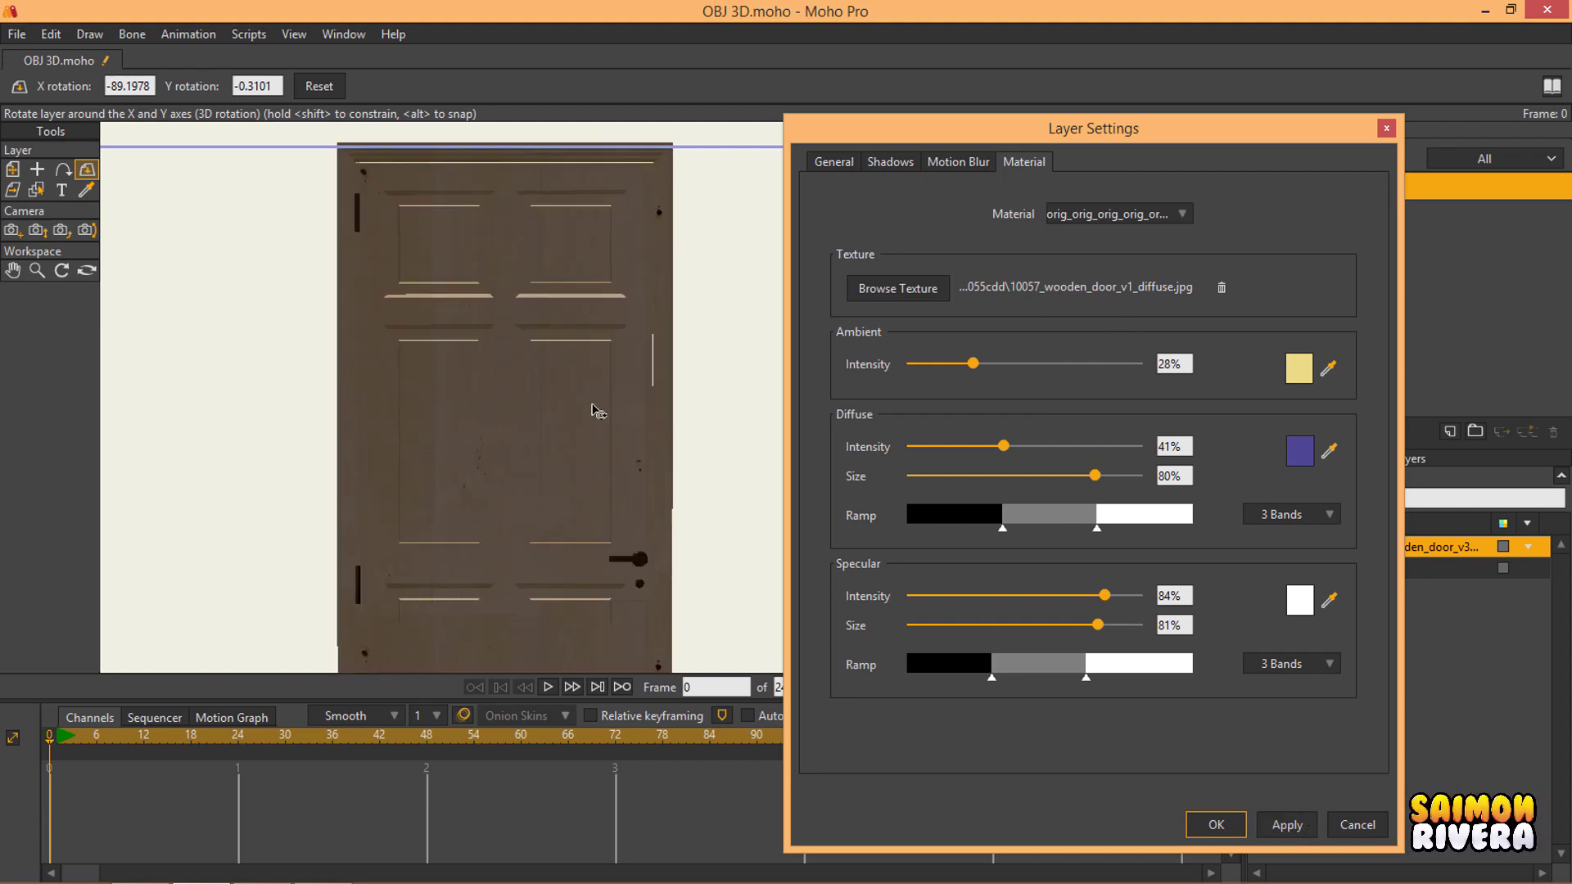
scroll(598, 412, "down", 5)
scroll(598, 414, "up", 2)
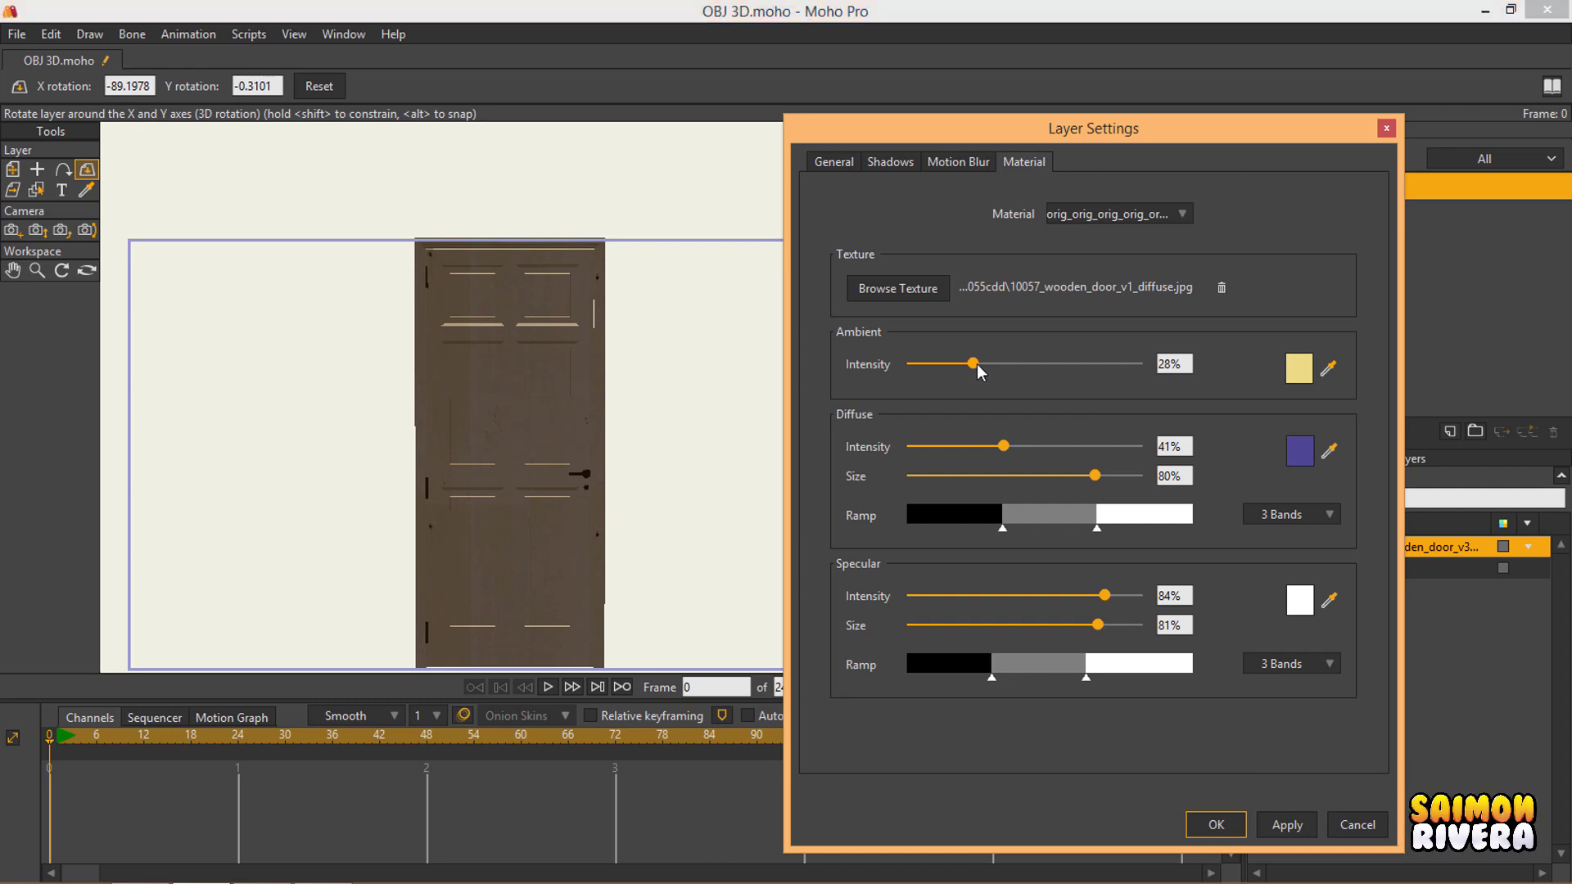
Step: Set the door material's ambient intensity to 76% and accept the layer settings
left_click_drag(974, 364, 1080, 364)
left_click(1287, 824)
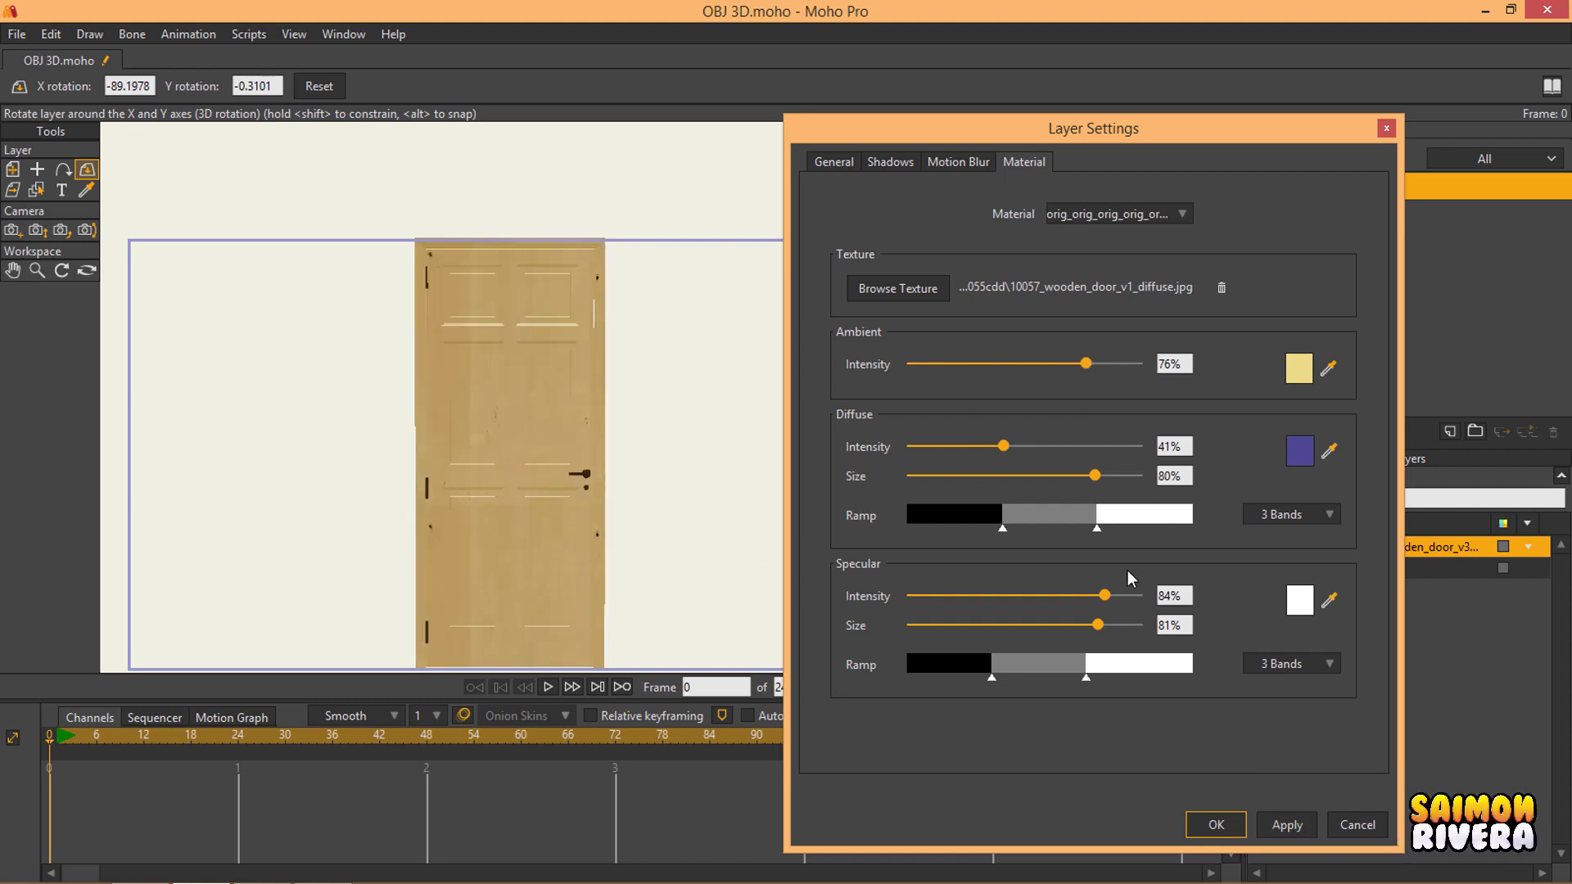
left_click(1216, 824)
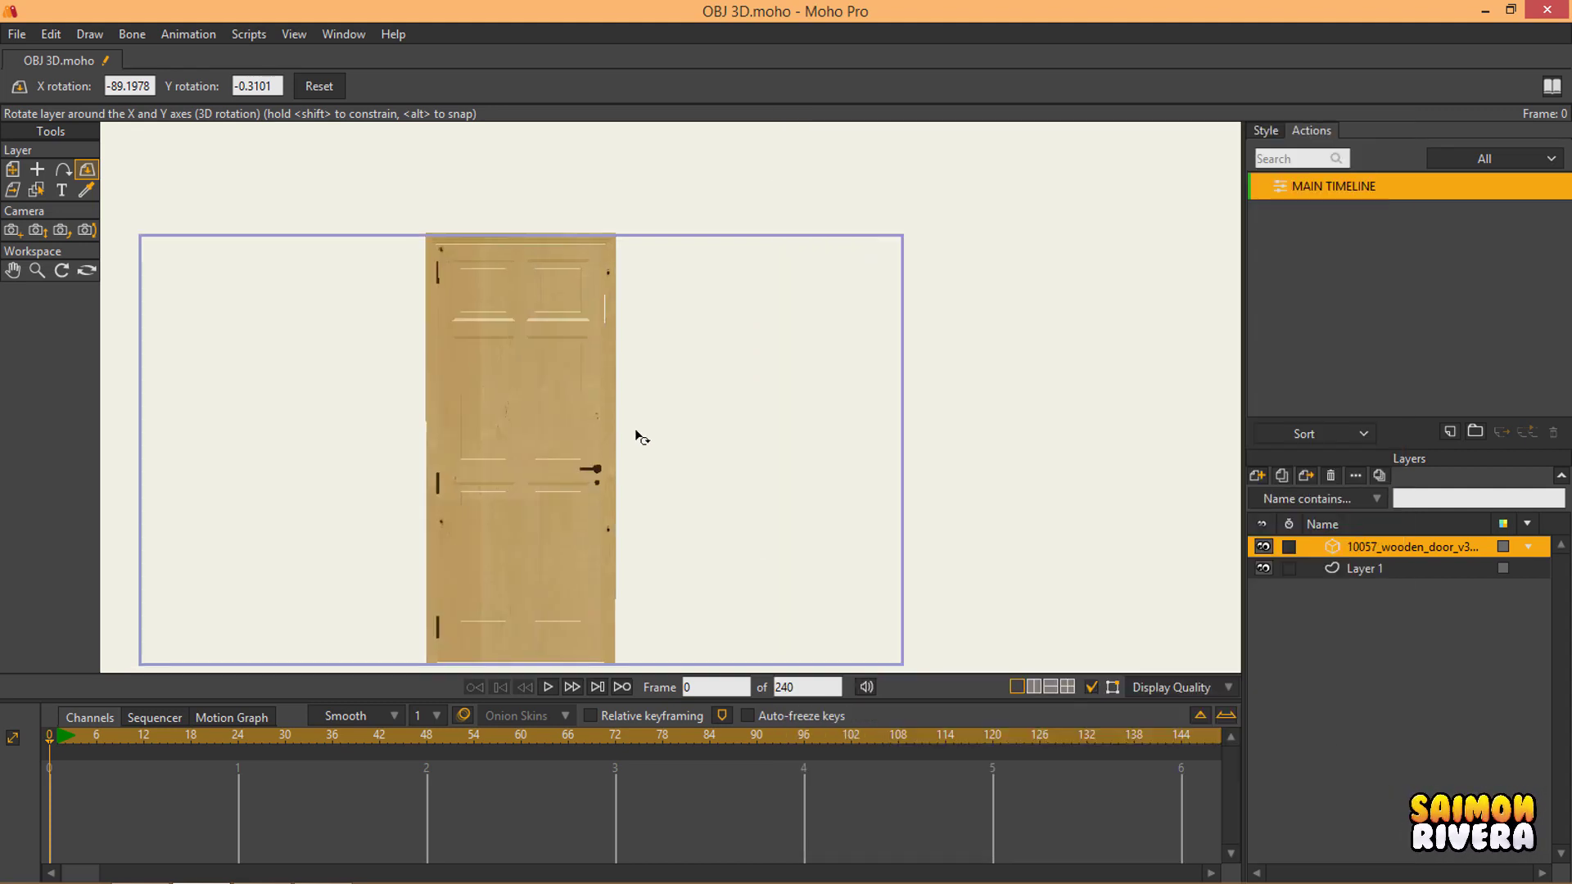
Step: Create a group layer and move the wooden door layer into it
left_click(1256, 475)
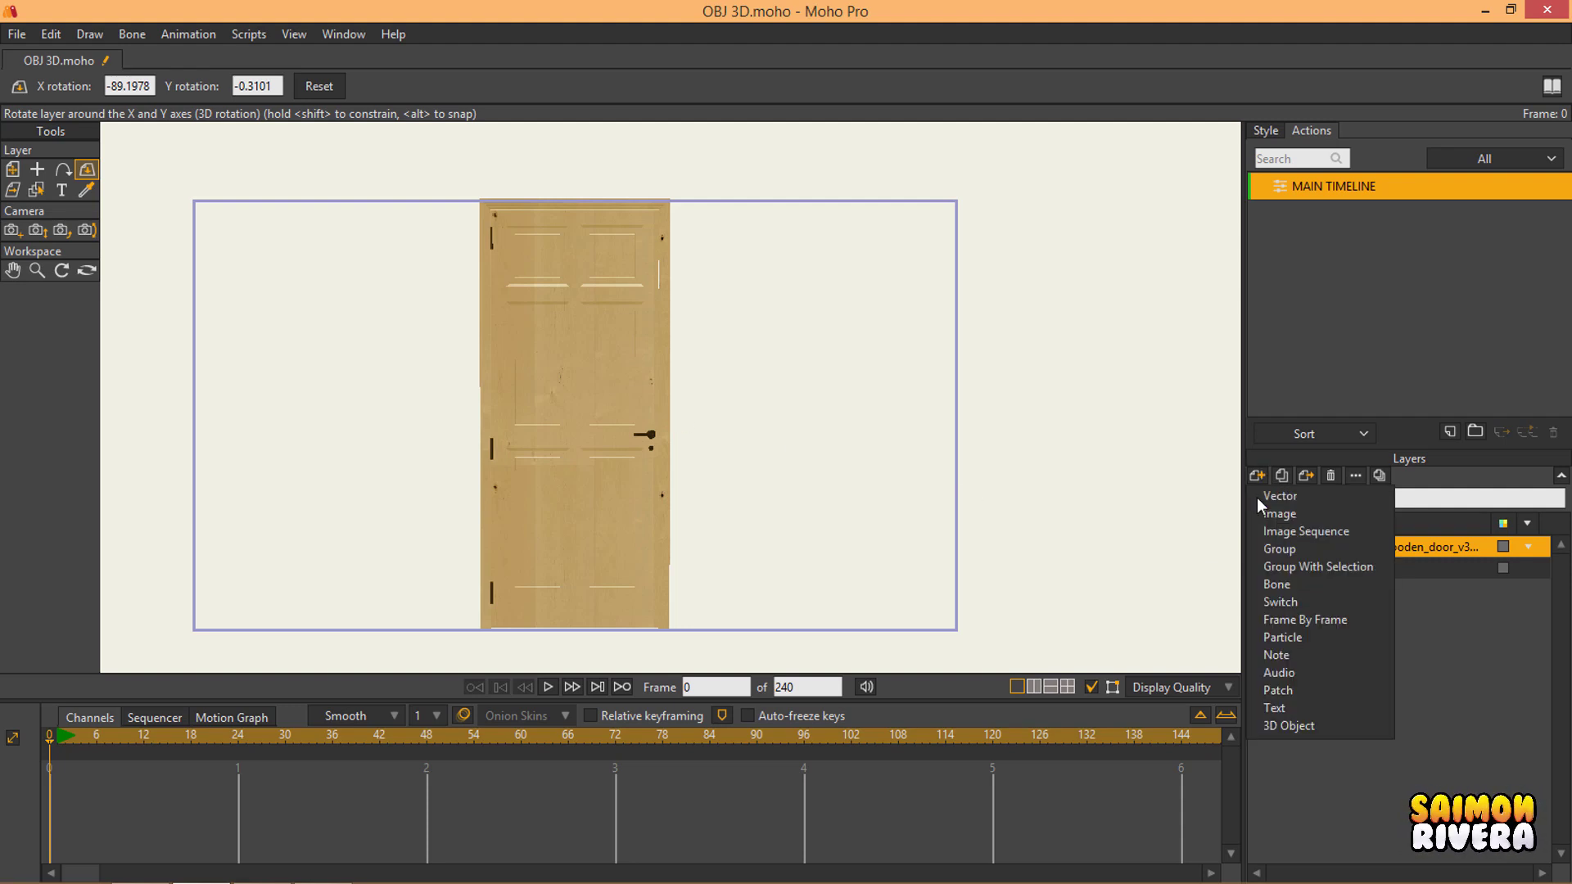
left_click(1274, 543)
left_click_drag(1393, 565, 1329, 545)
left_click(1329, 545)
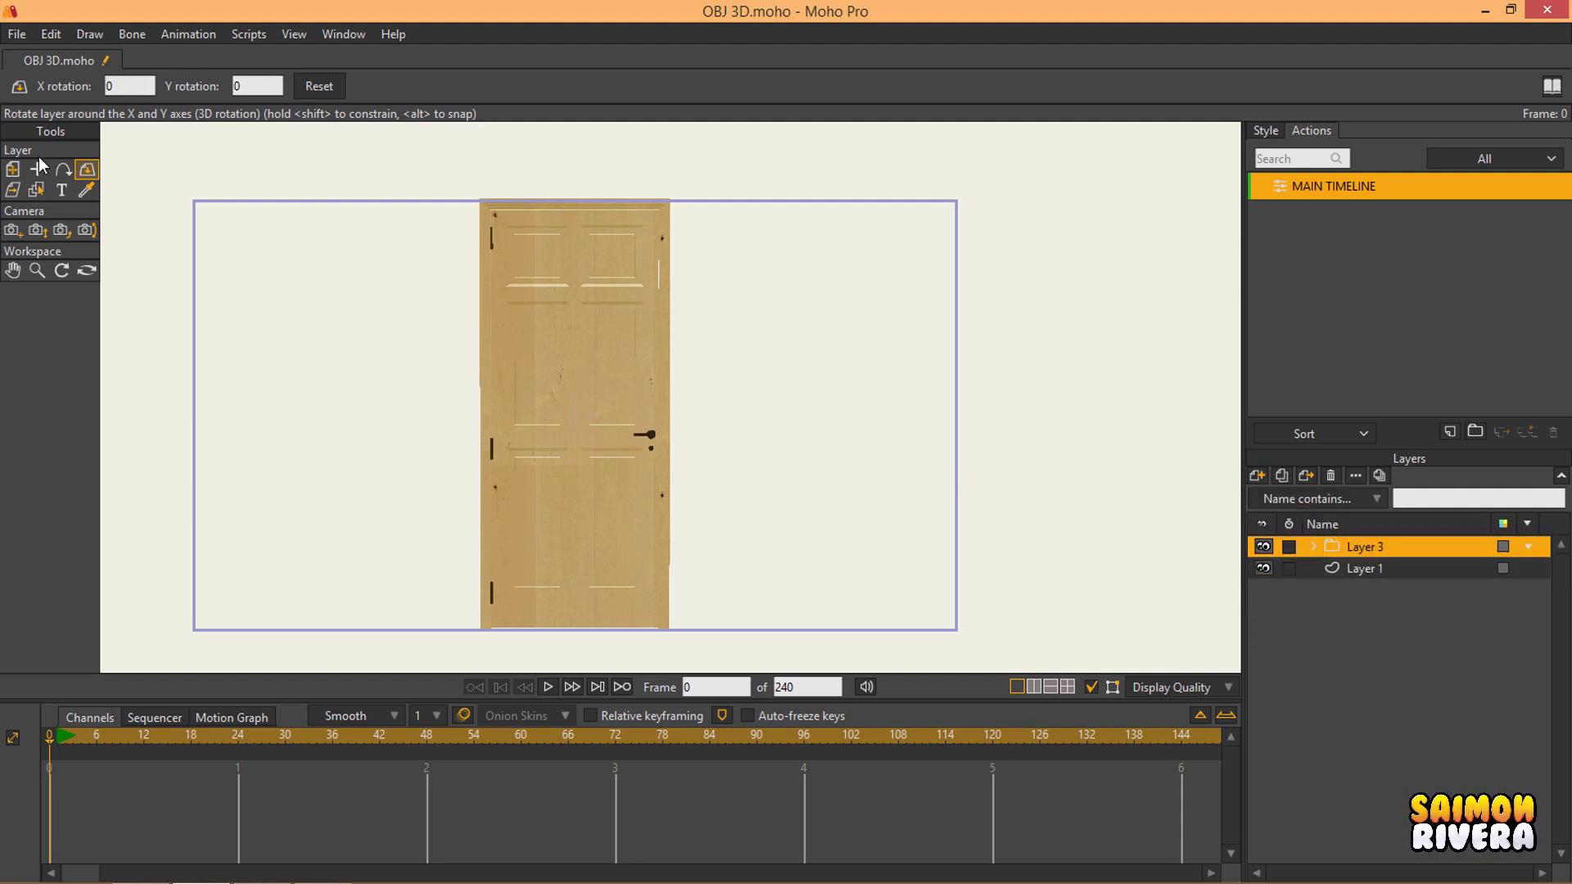
Step: Scale the door's group layer uniformly down to about 0.8547
key("m")
left_click_drag(672, 370, 660, 372)
scroll(628, 377, "up", 3)
scroll(635, 385, "down", 5)
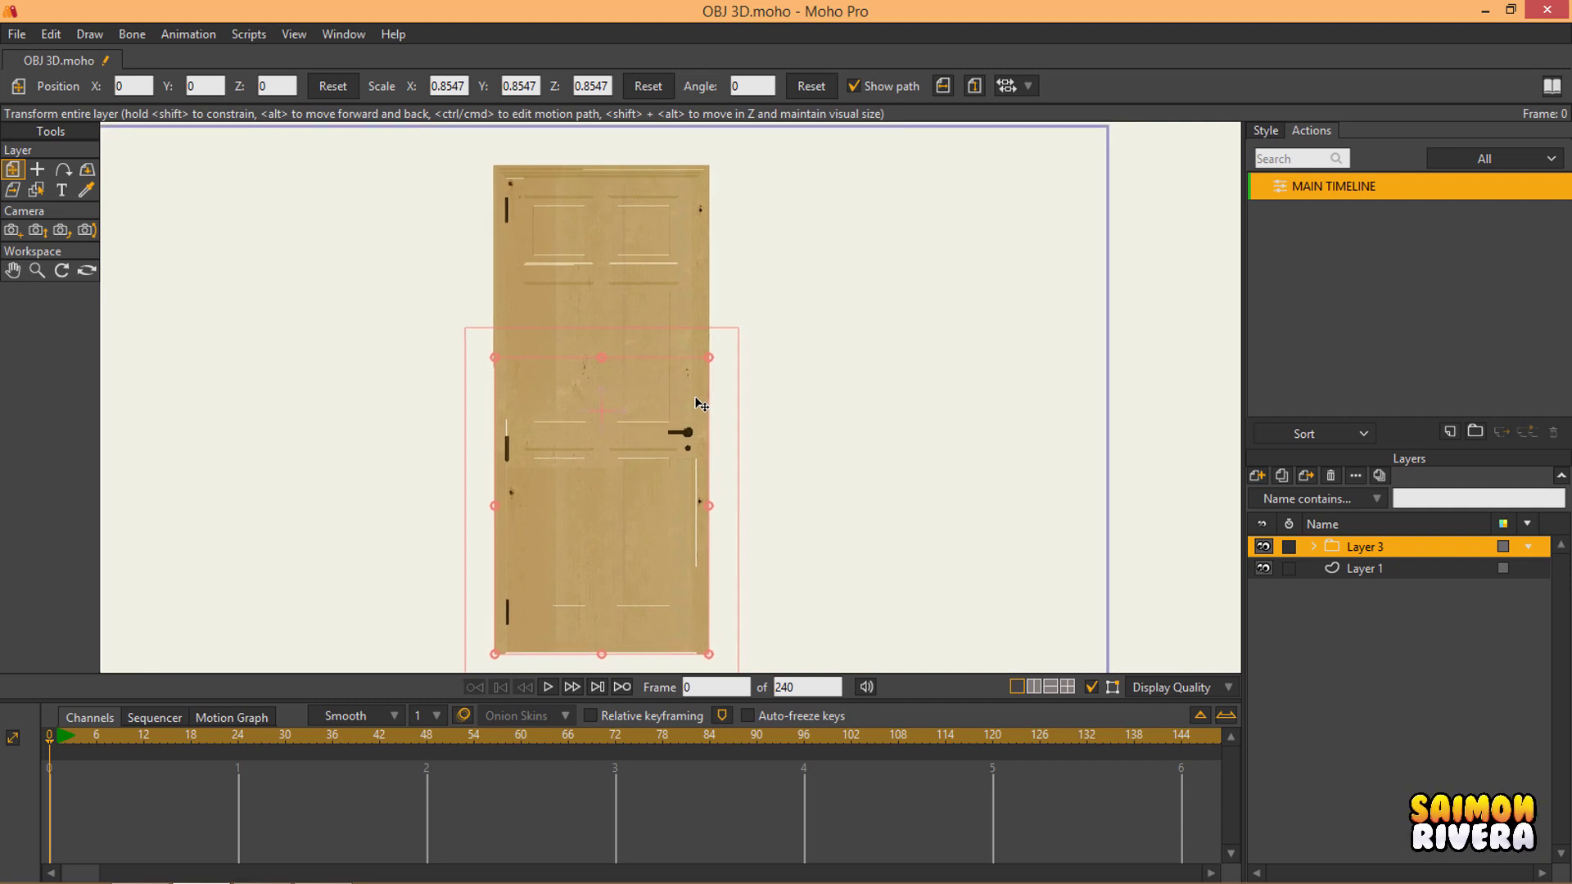
Step: Open the Light settings and select the wooden door layer inside the group
left_click(342, 34)
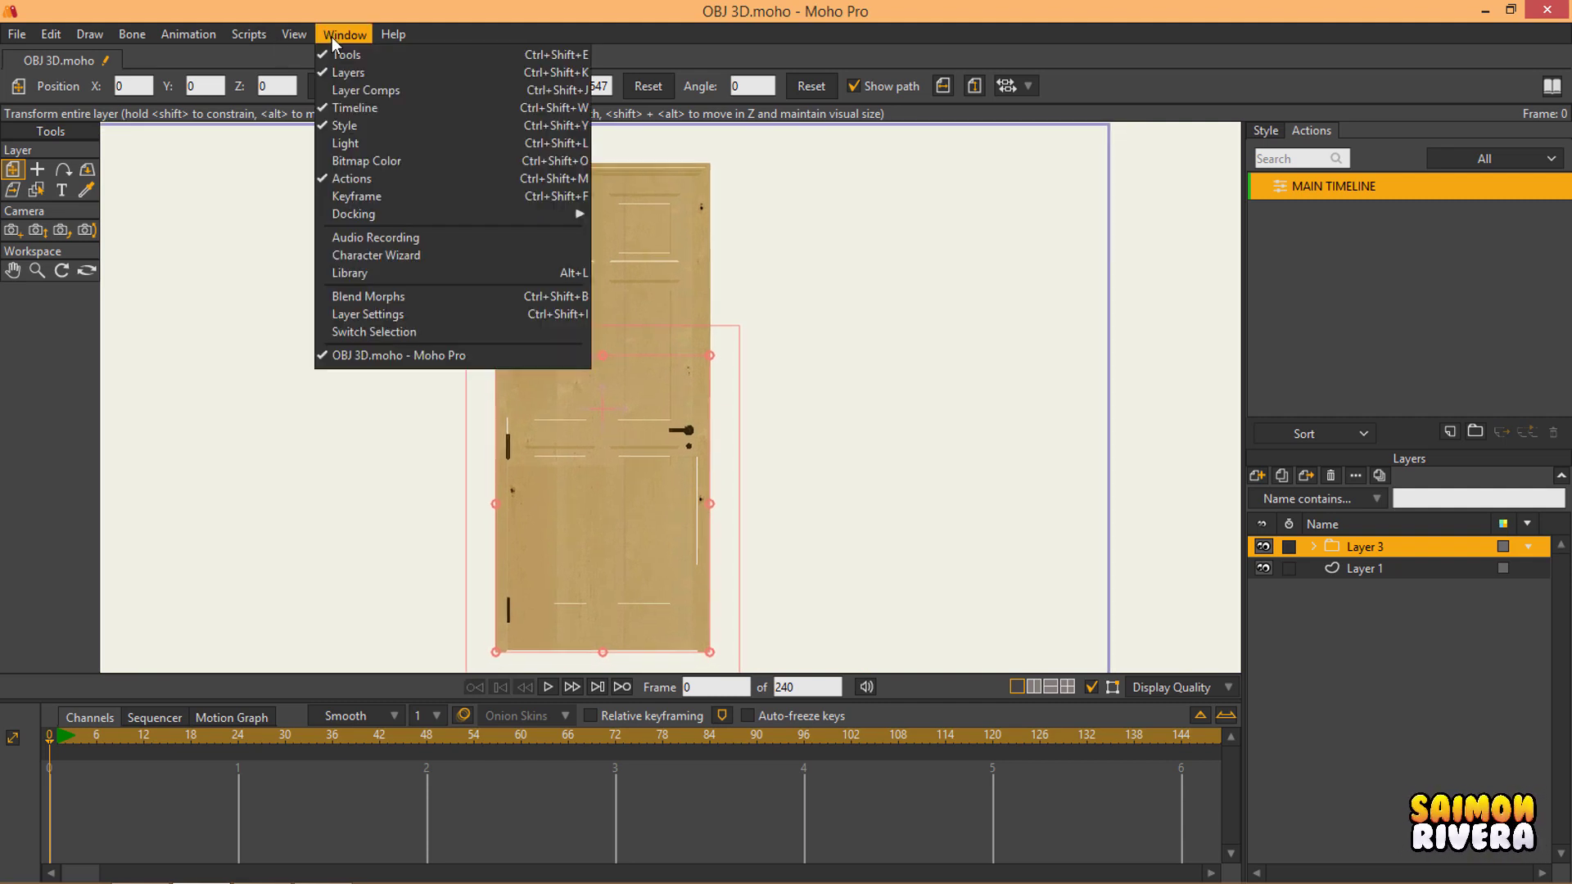
left_click(367, 145)
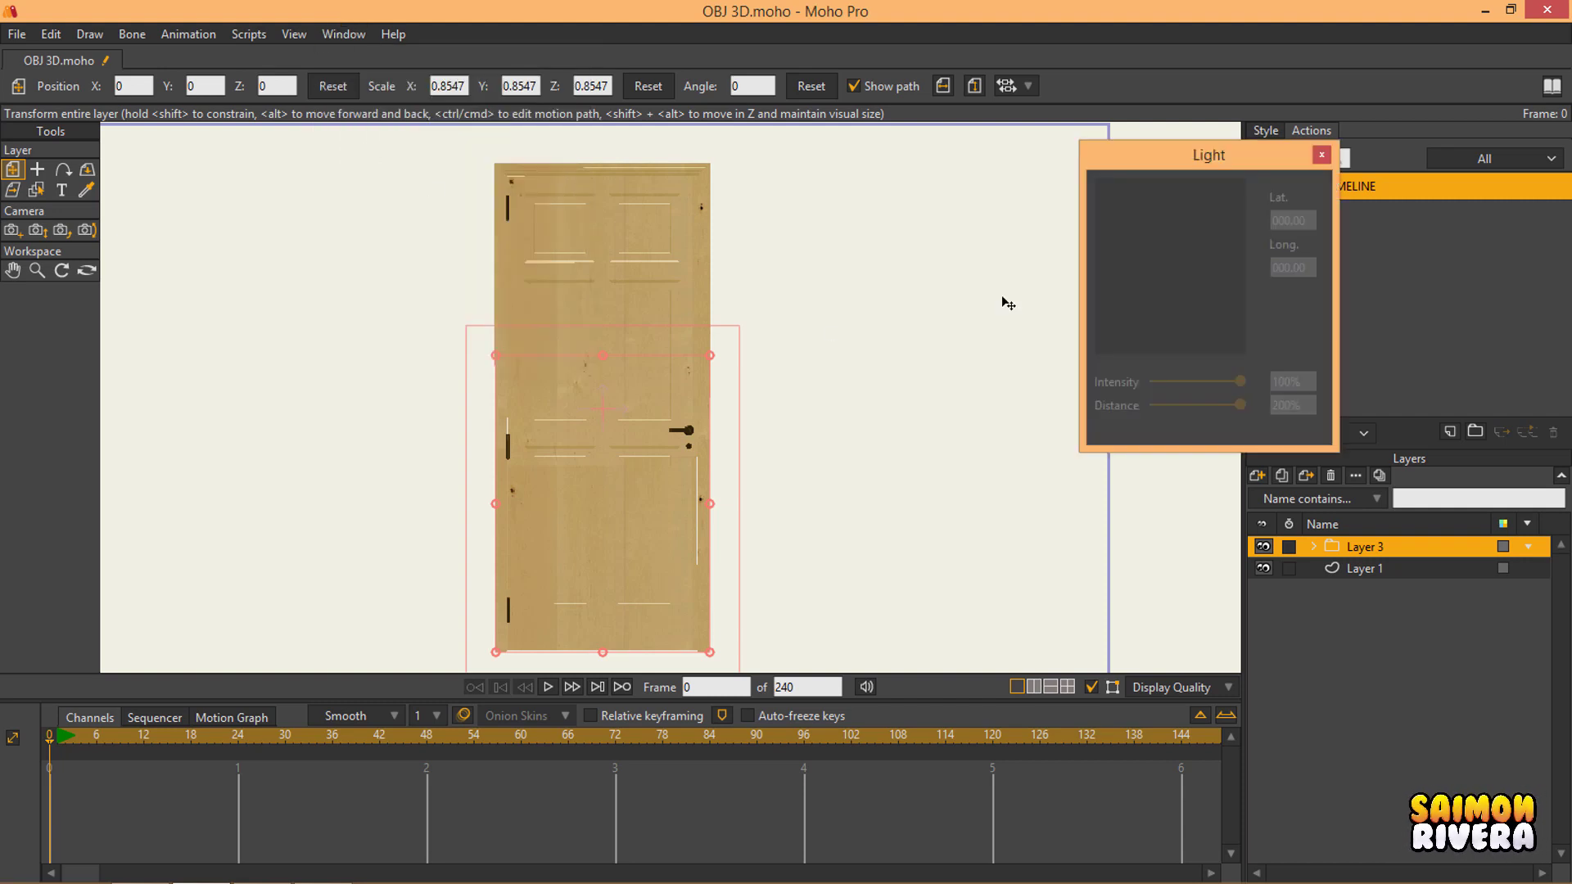
left_click(1312, 547)
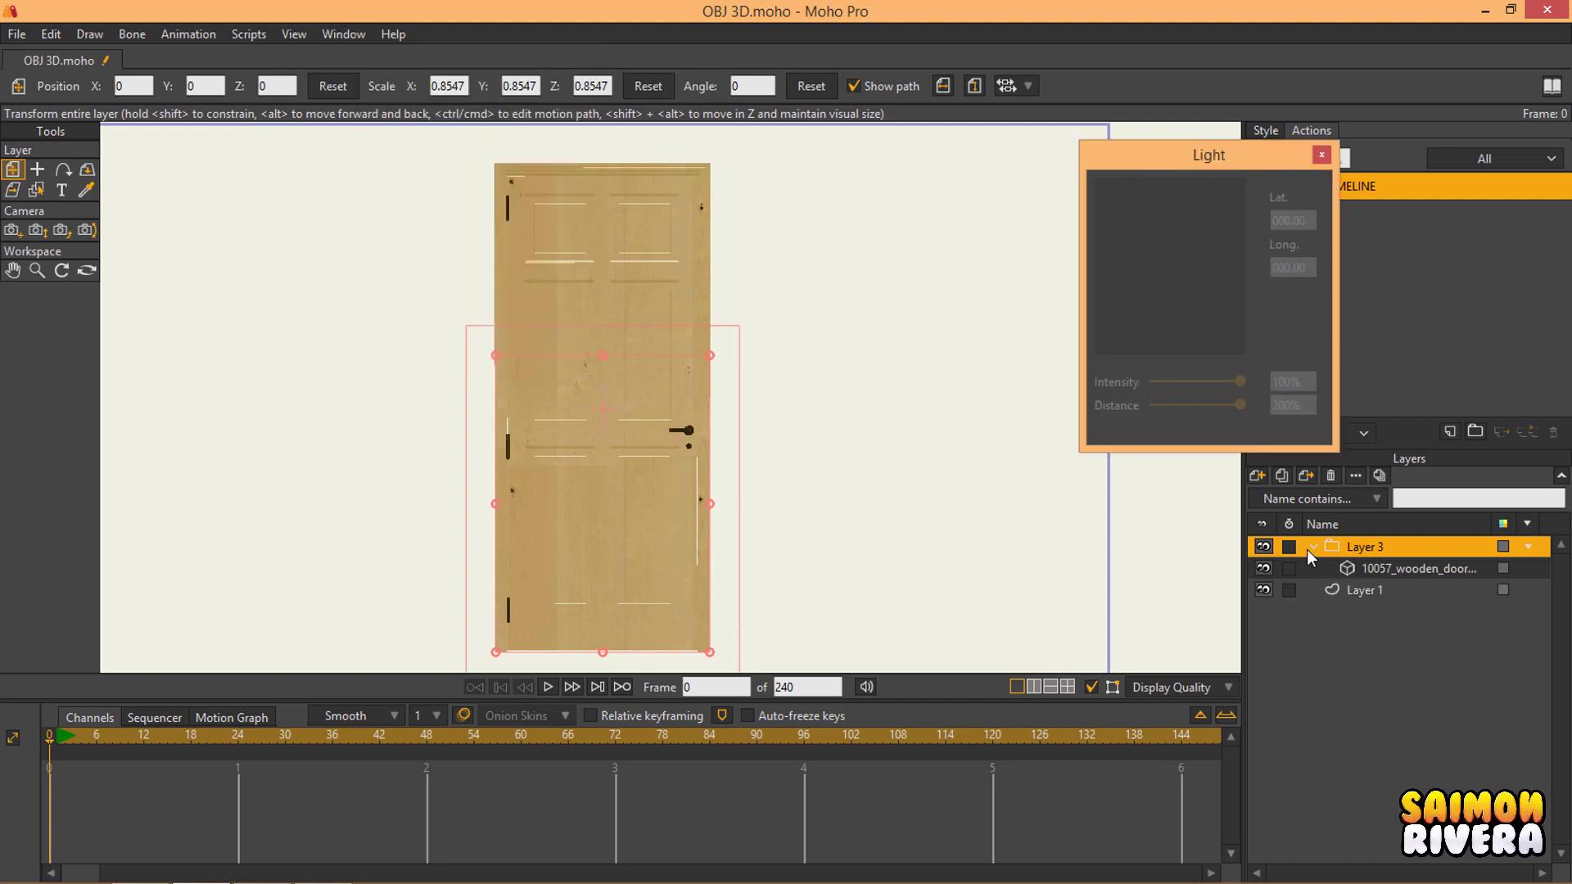
left_click(1368, 567)
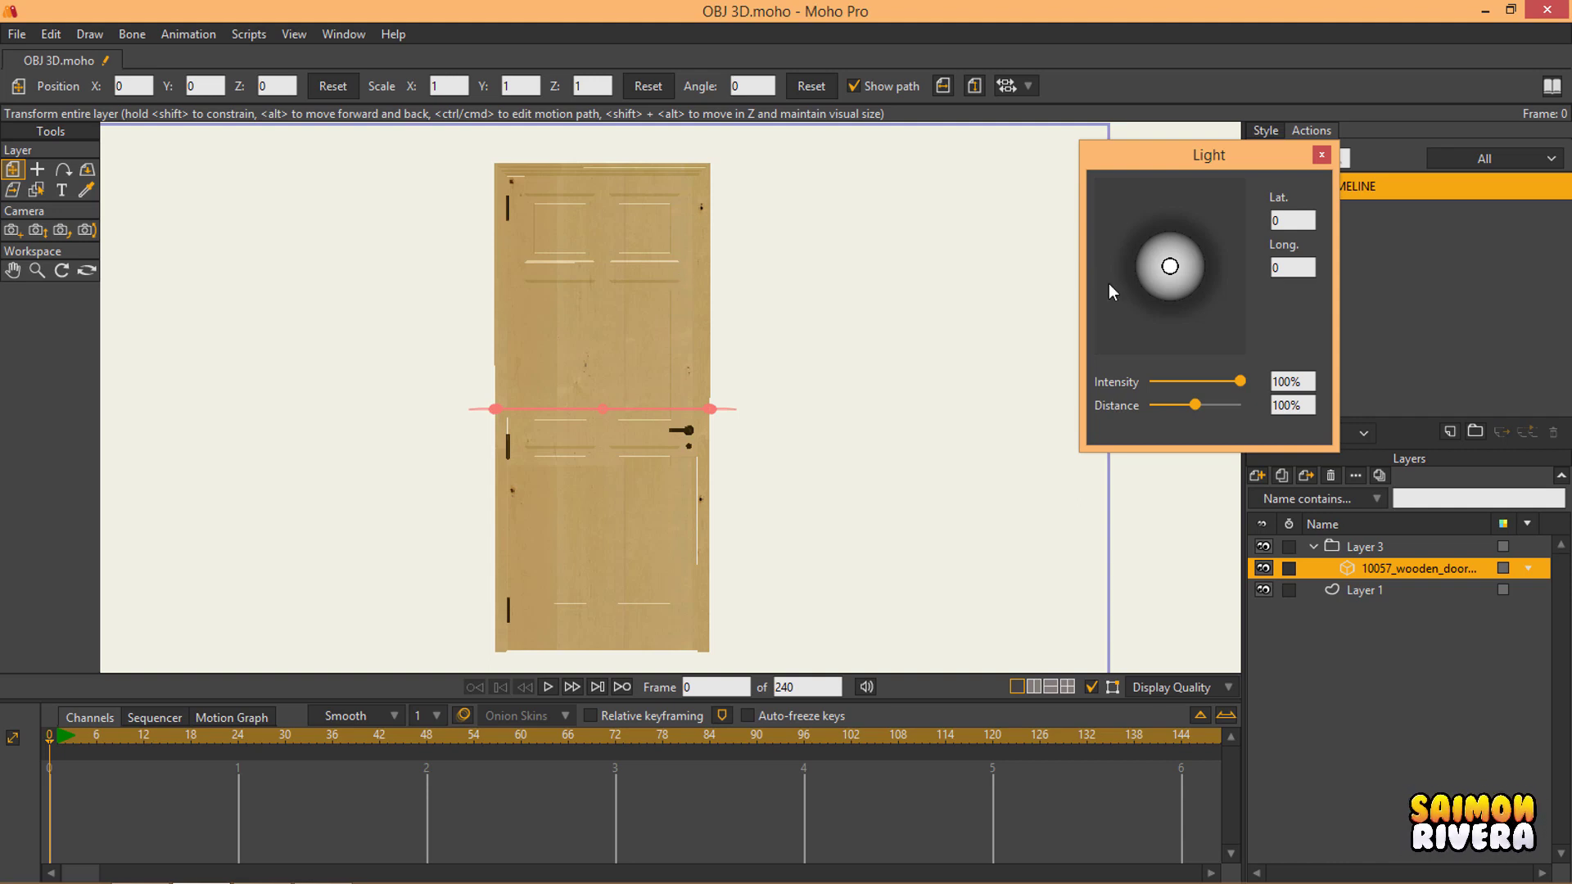
Step: Set the door's light distance to 0% and direct the light to about latitude 43.98 and longitude 38.15, closing the light settings
mouse_move(1180, 265)
left_mouse_down()
mouse_move(1185, 249)
mouse_move(1154, 234)
mouse_move(1183, 232)
mouse_move(1161, 260)
mouse_move(1196, 244)
mouse_move(1185, 270)
mouse_move(1198, 259)
mouse_move(1199, 293)
left_mouse_up()
mouse_move(1238, 383)
left_mouse_down()
mouse_move(1165, 383)
mouse_move(1243, 381)
mouse_move(1196, 406)
mouse_move(1238, 405)
mouse_move(1126, 403)
left_mouse_up()
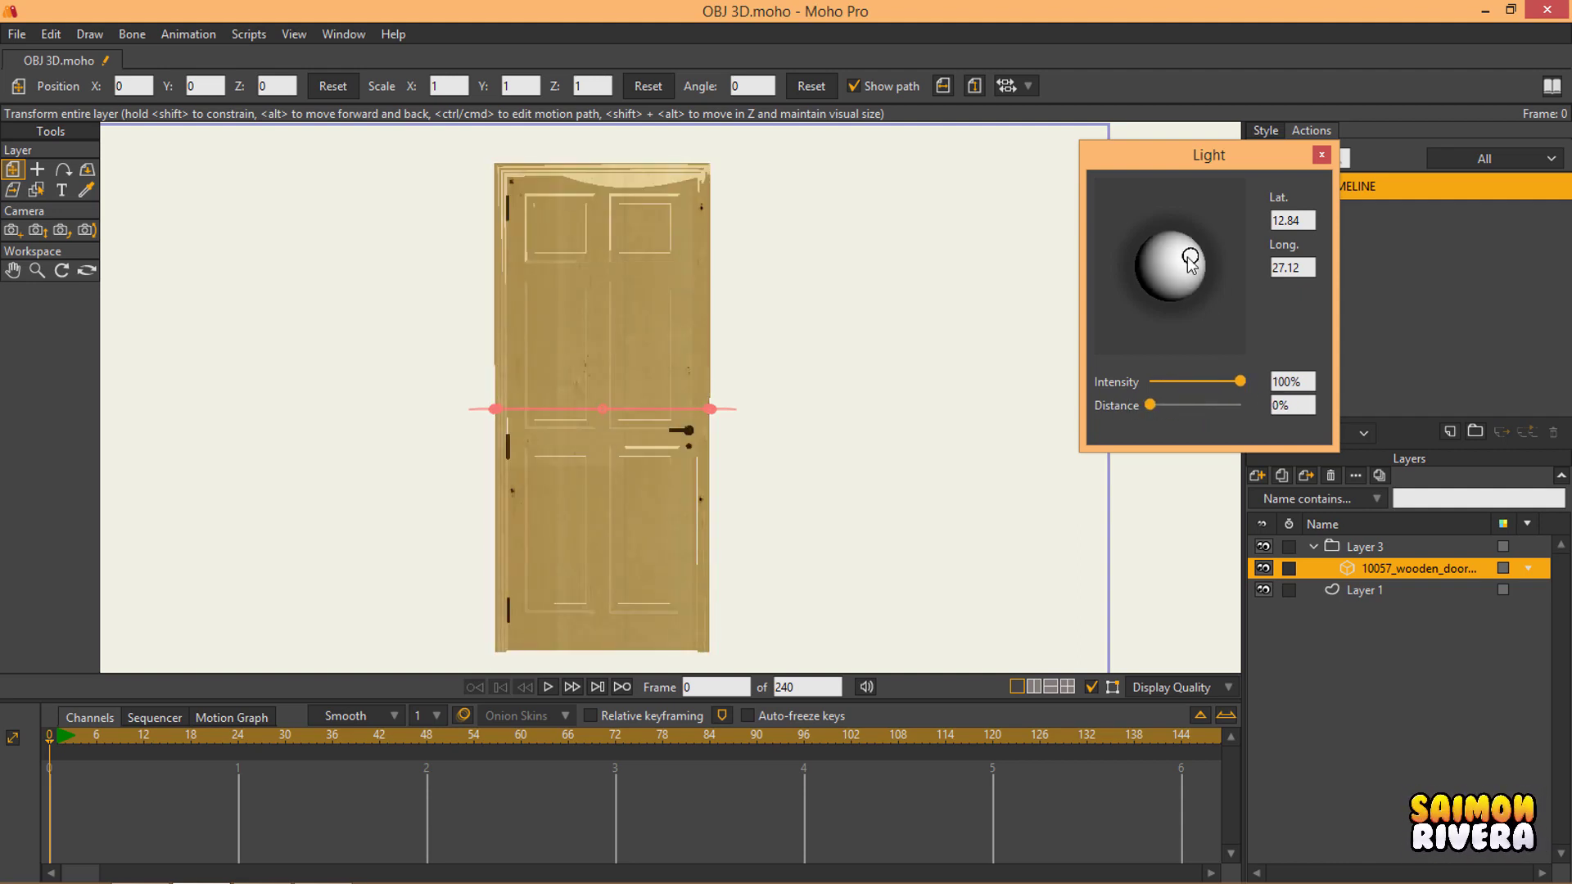
mouse_move(1190, 260)
left_mouse_down()
mouse_move(1187, 223)
mouse_move(1187, 242)
left_mouse_up()
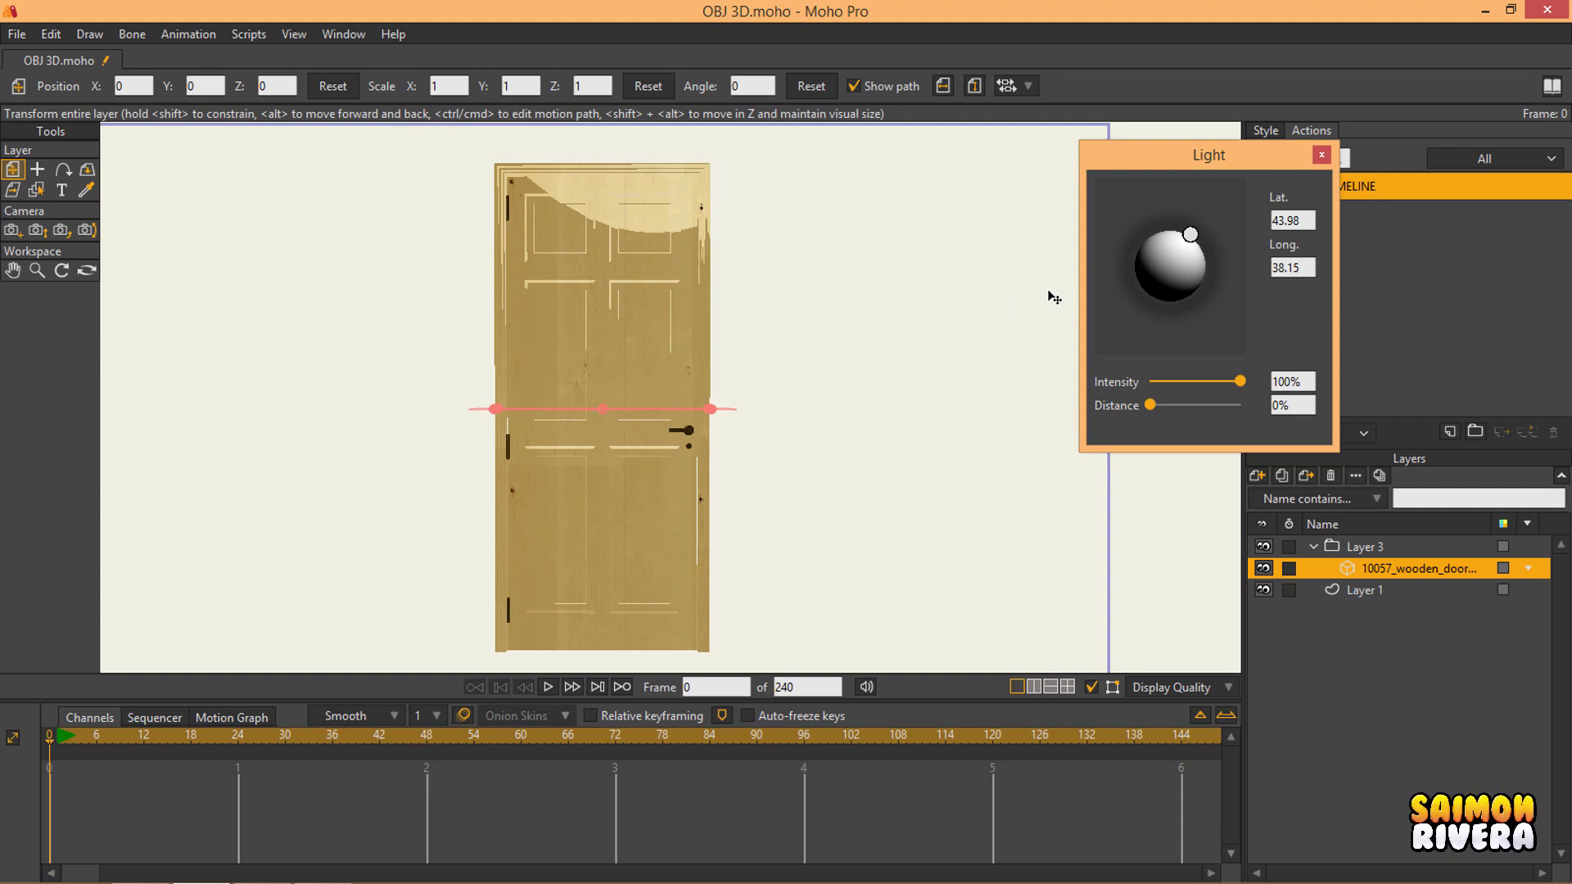
left_click(702, 441)
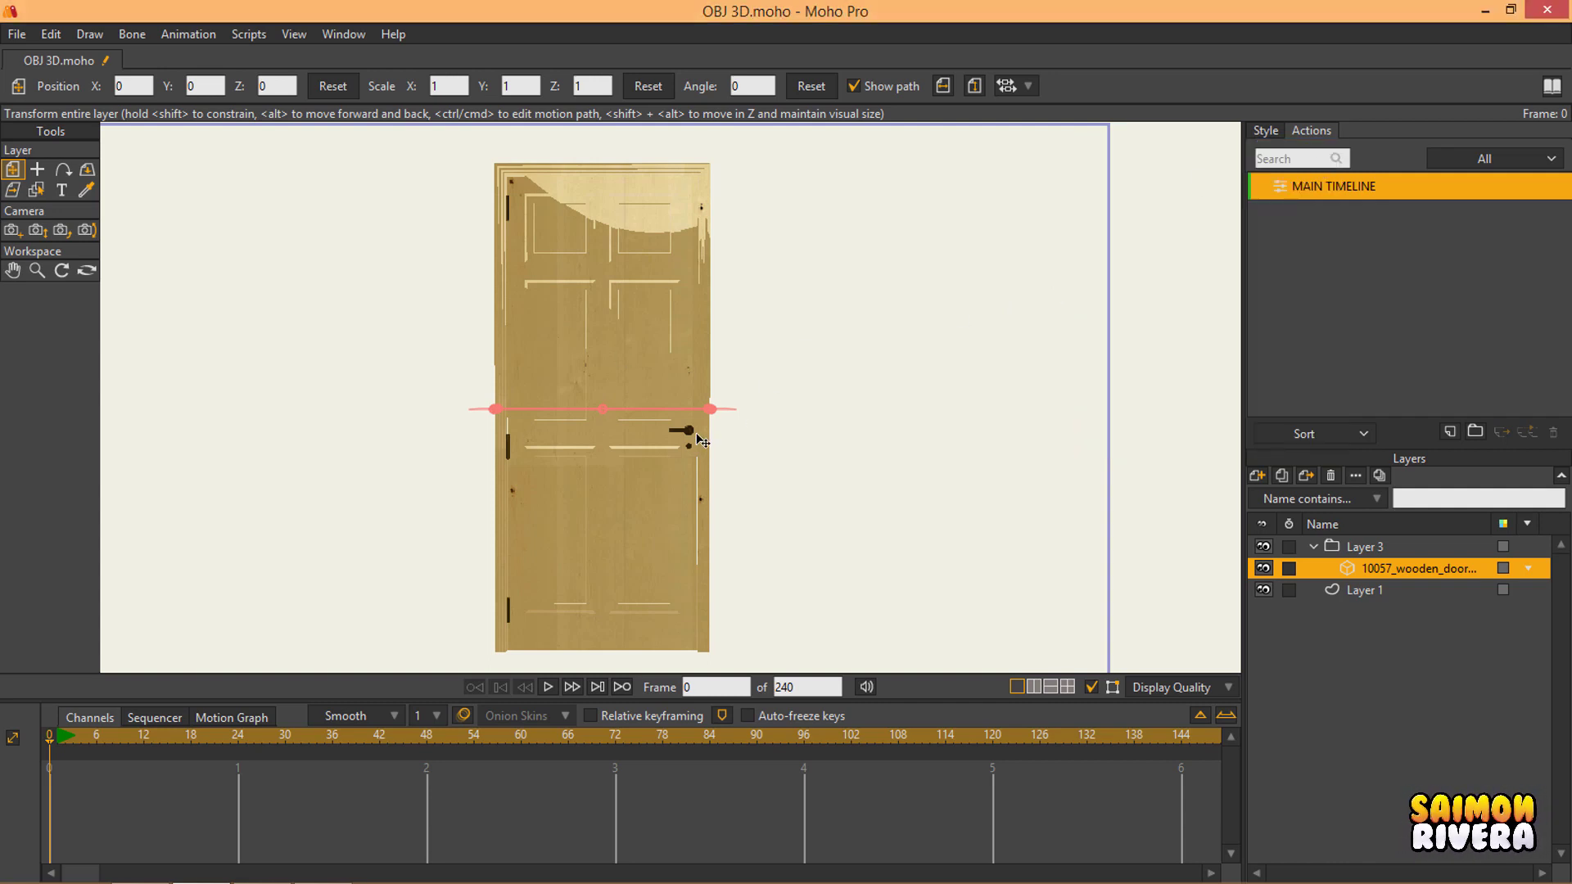
scroll(677, 410, "down", 2)
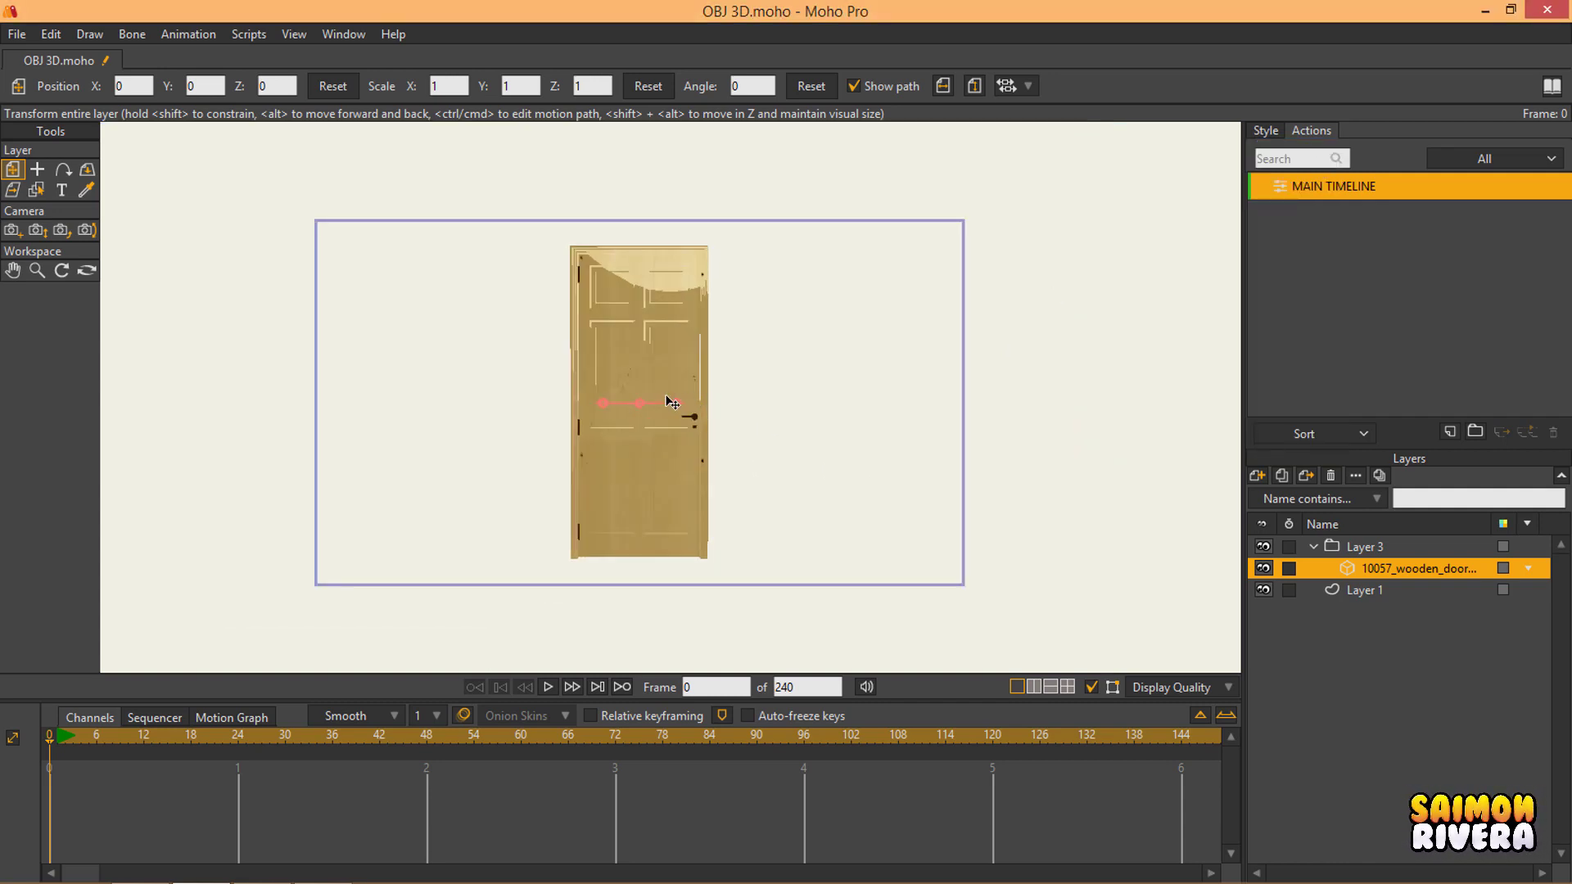
scroll(843, 365, "up", 5)
scroll(862, 384, "down", 1)
scroll(831, 389, "down", 3)
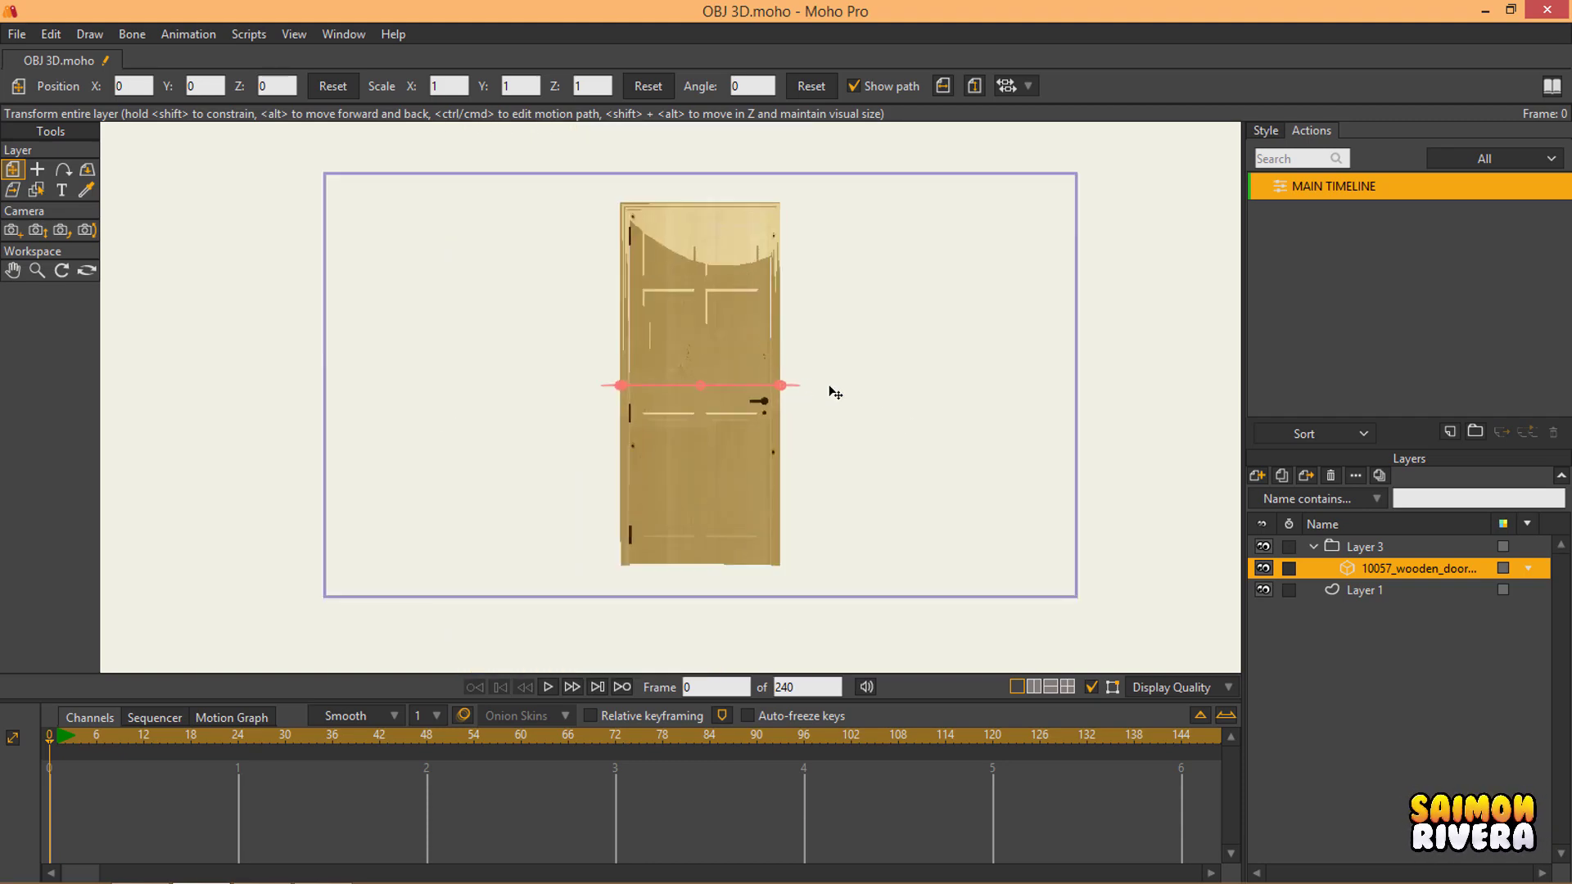
Step: Collapse the door group and import Office chair.obj from the SILLA folder as a 3D object layer scaled to Moho
left_click(1312, 547)
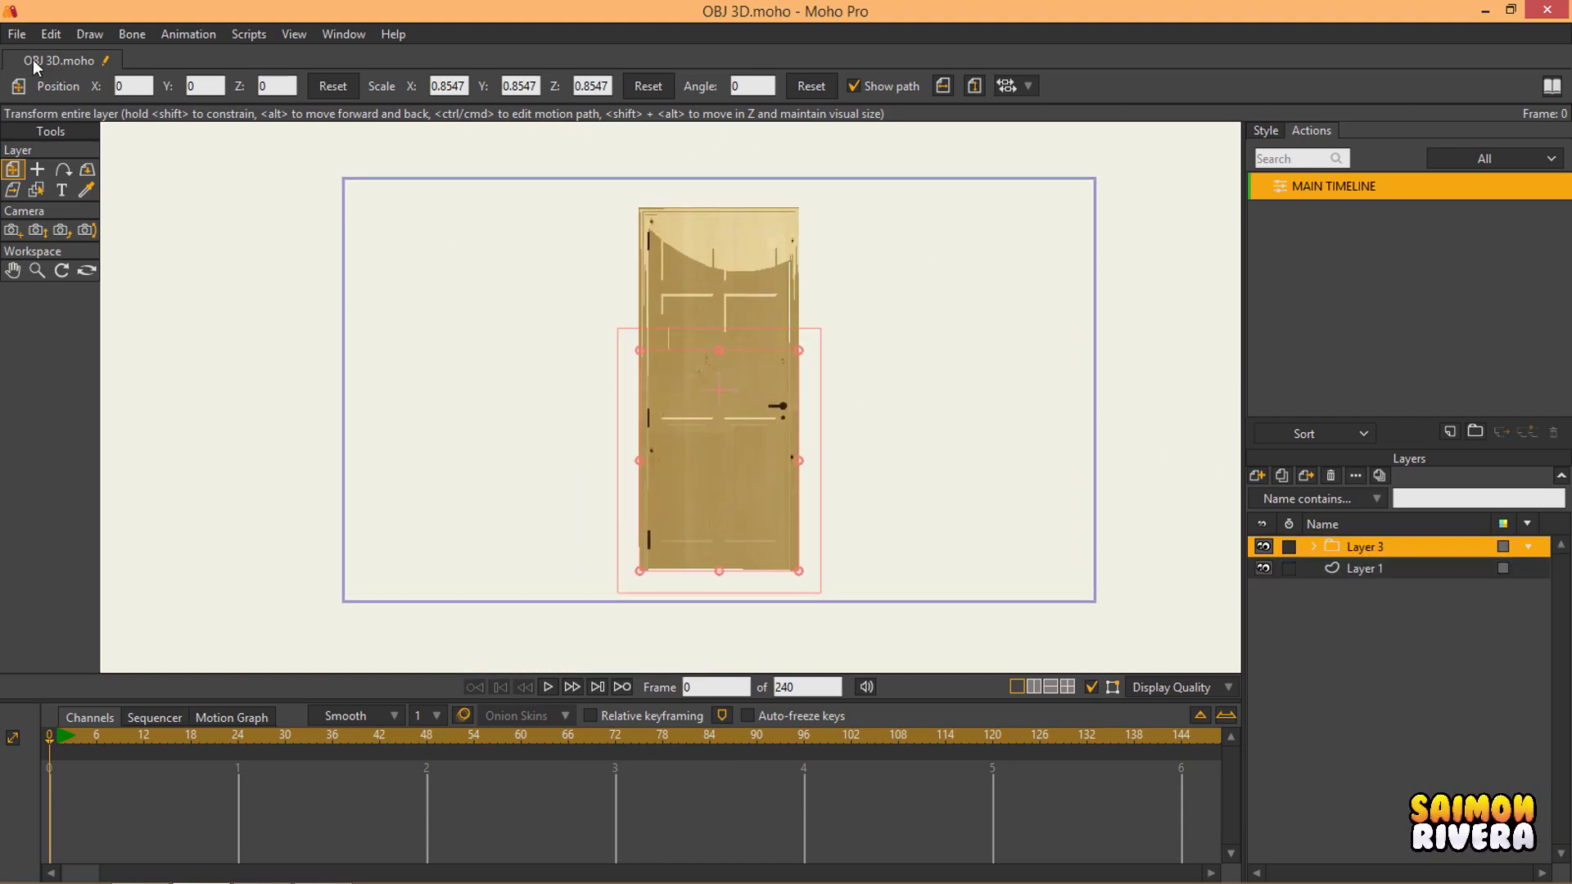
left_click(1259, 482)
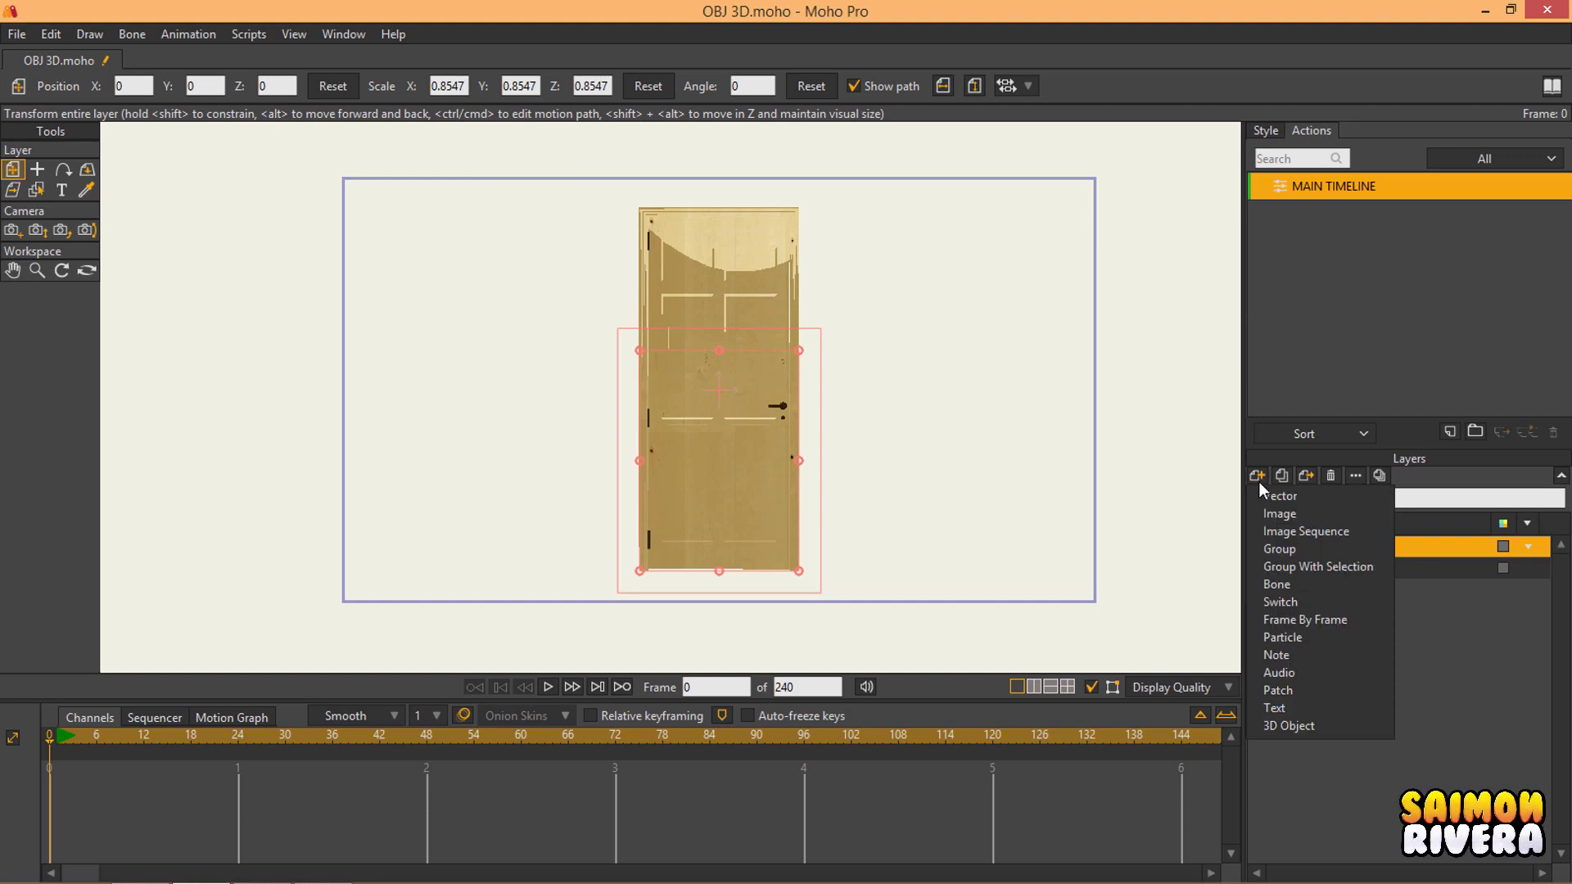
left_click(1328, 730)
left_click(598, 369)
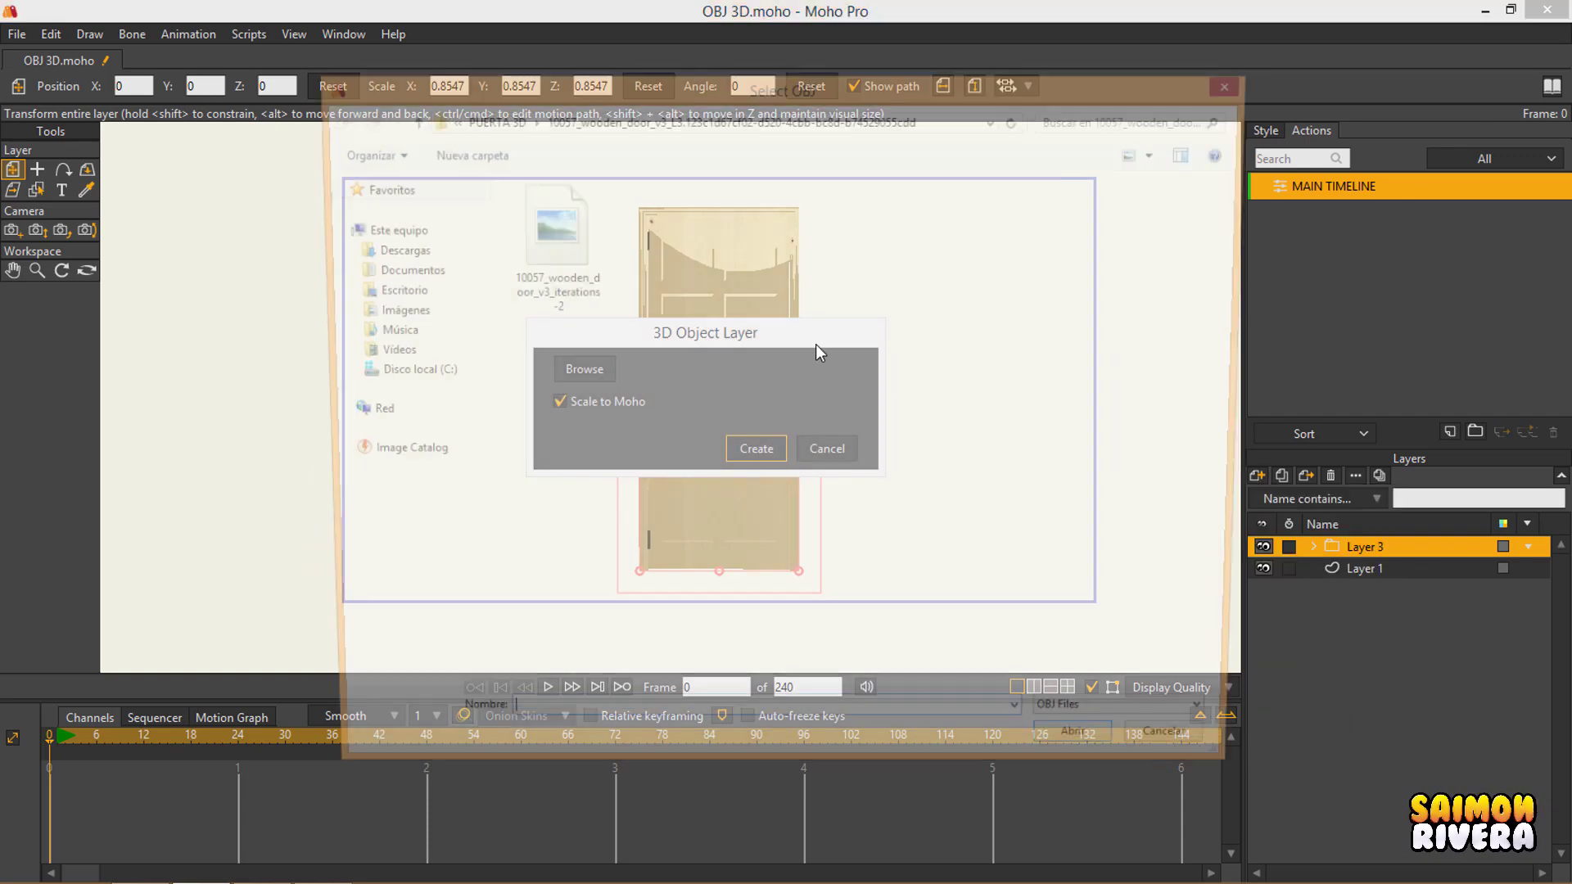
key("alt+Up")
double_click(548, 232)
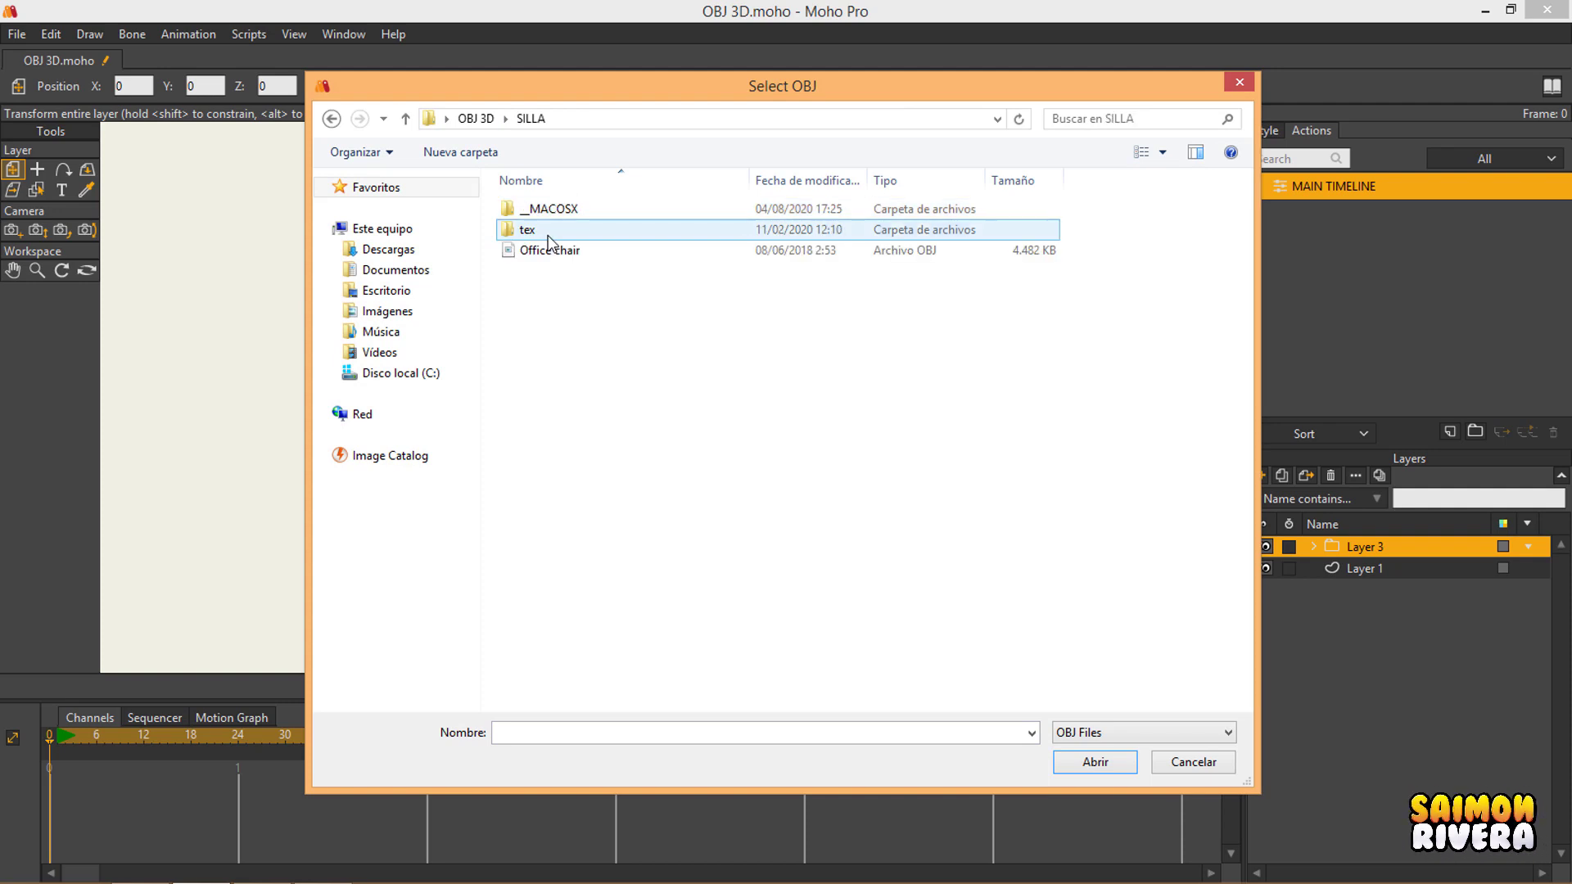
left_click(575, 252)
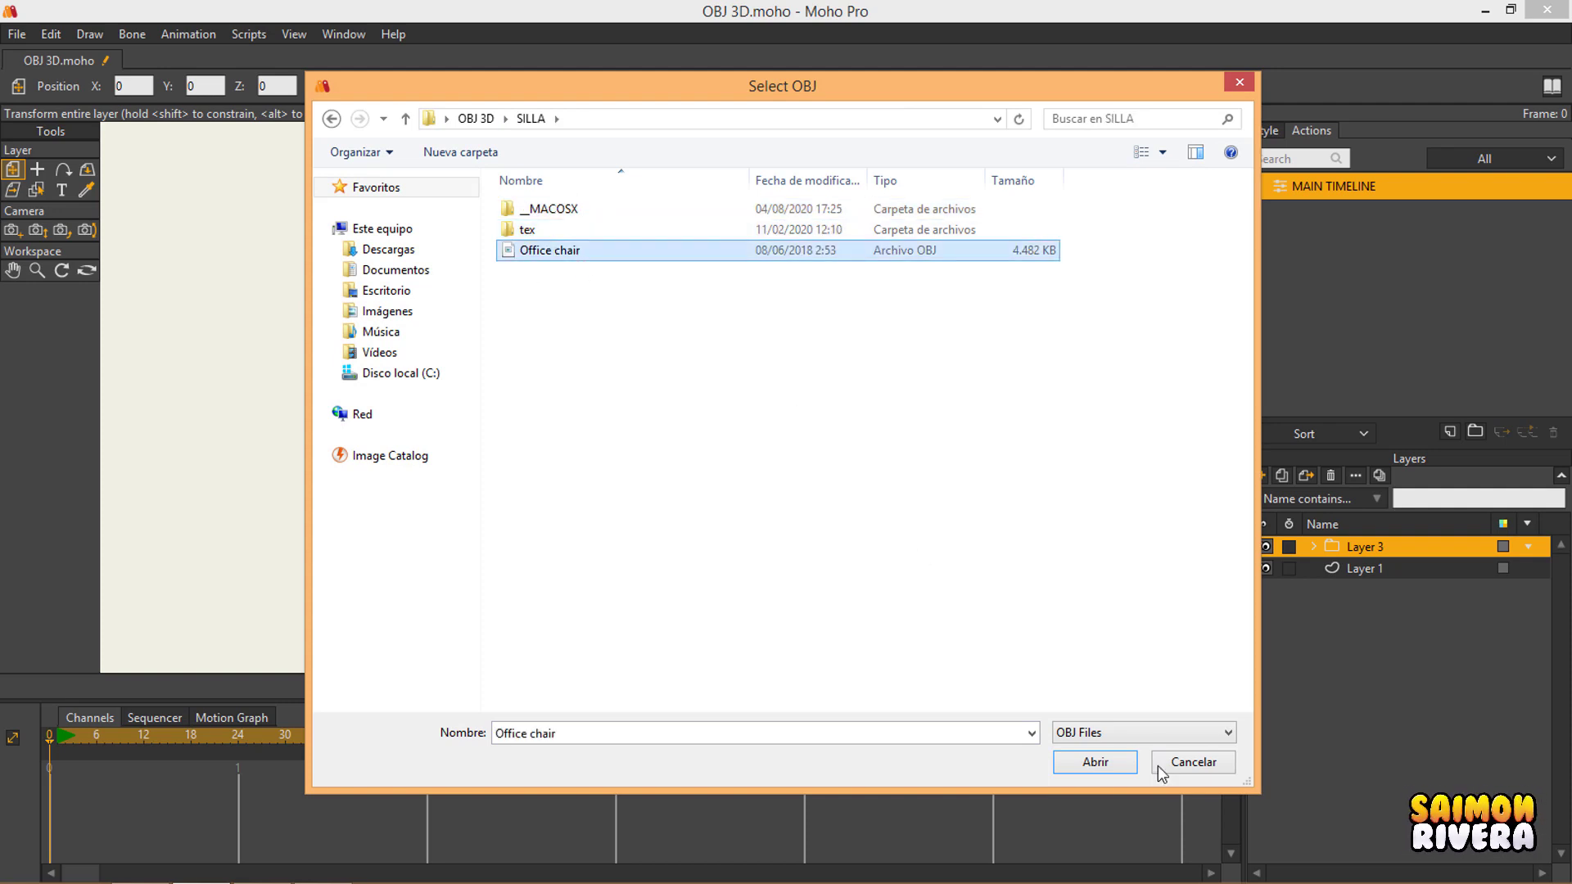
left_click(1118, 761)
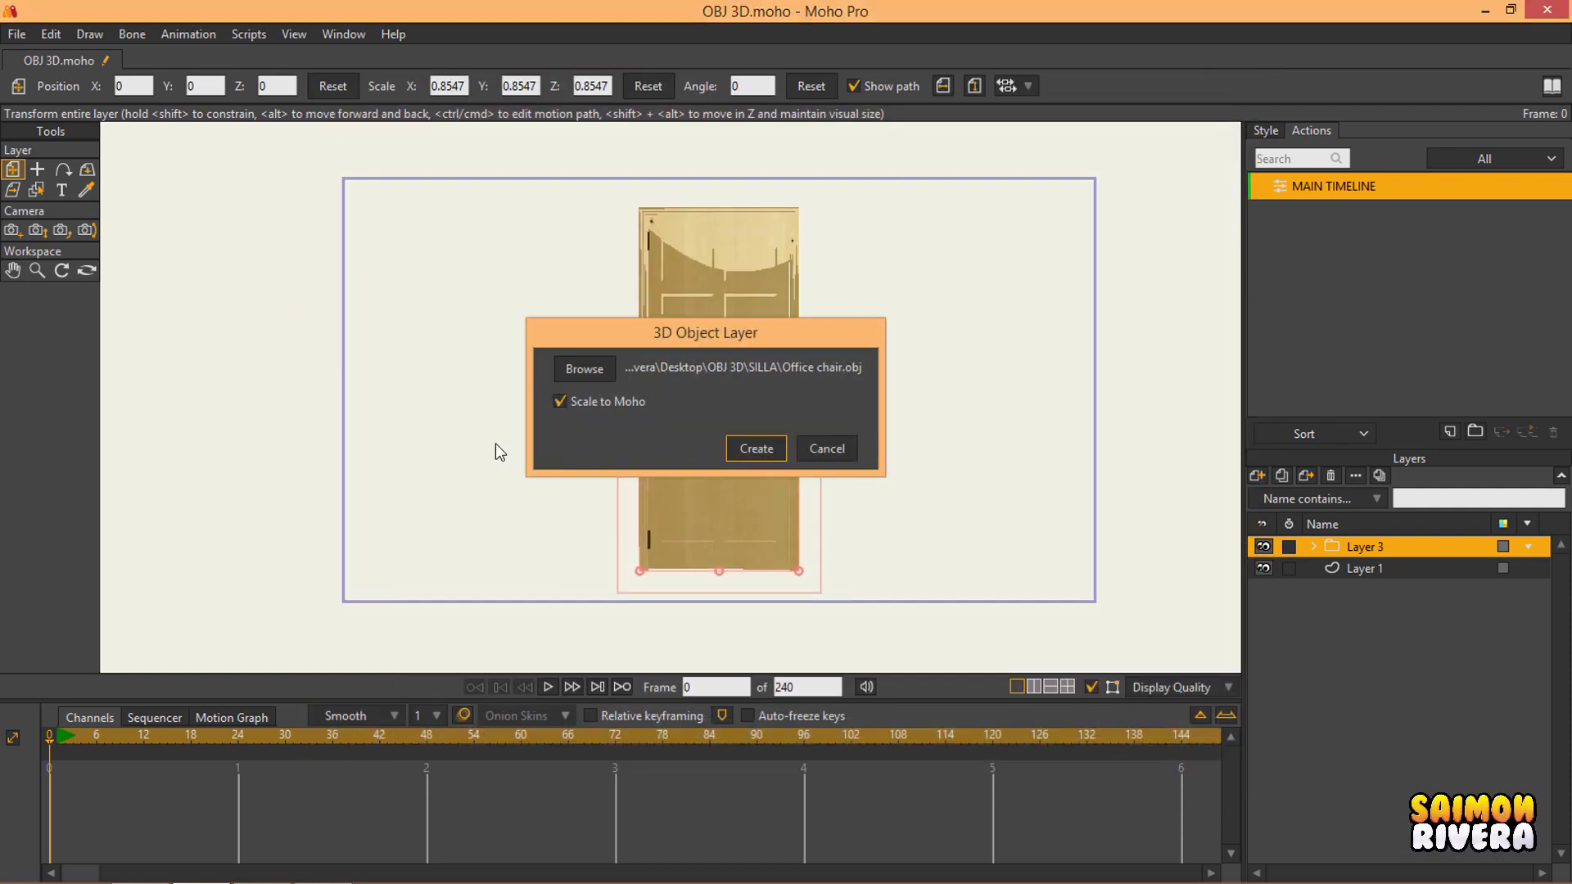
left_click(755, 449)
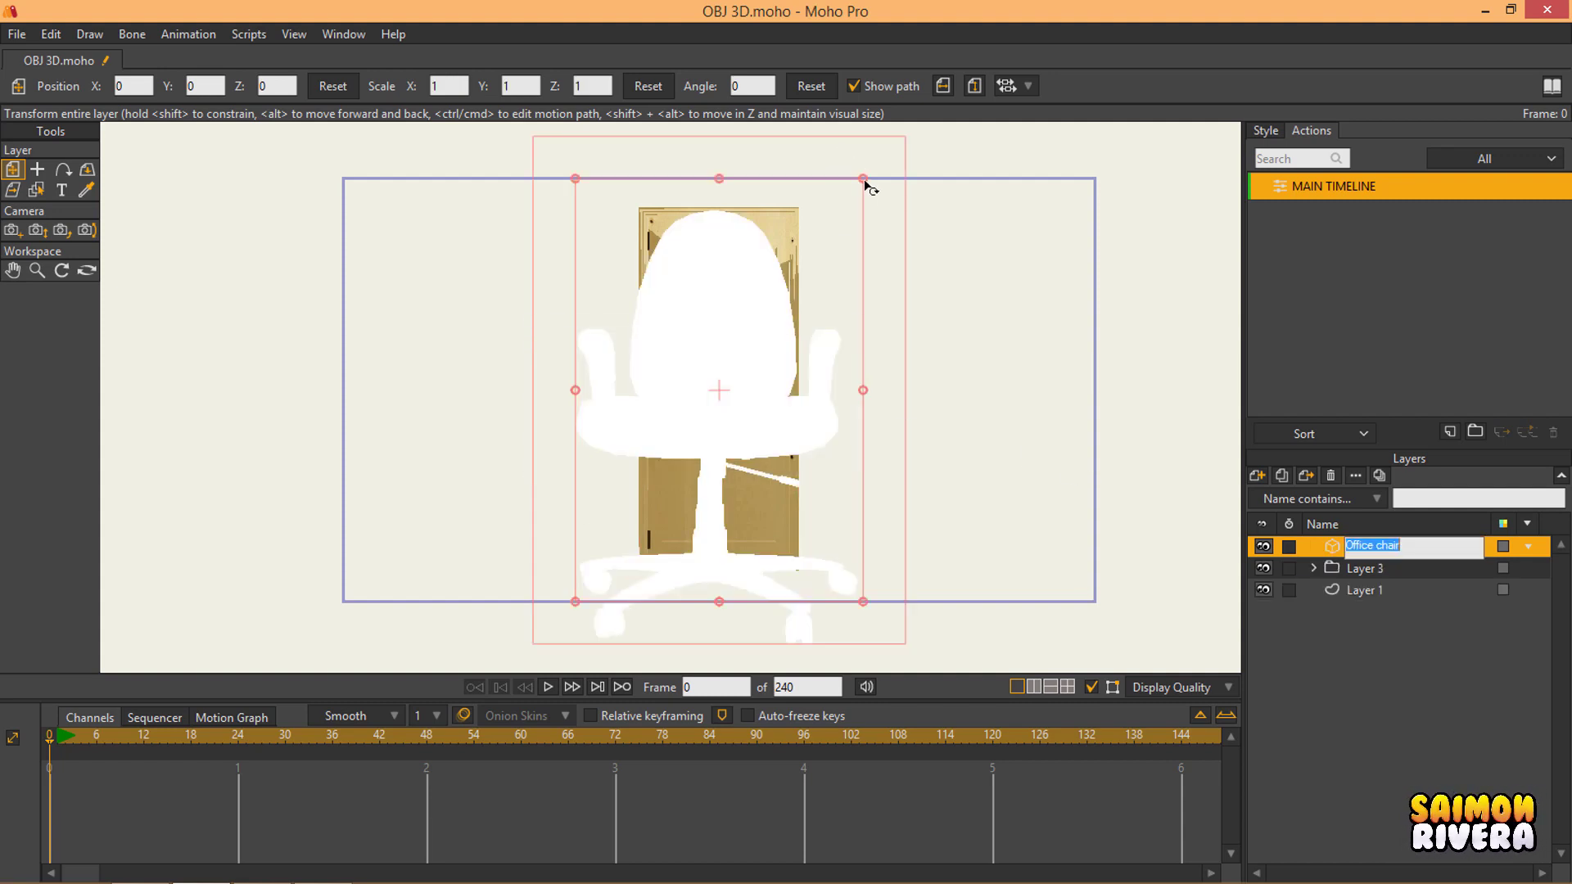
Step: Scale the office chair layer down to about 0.7069 and hide the door group
left_click_drag(863, 179, 733, 413)
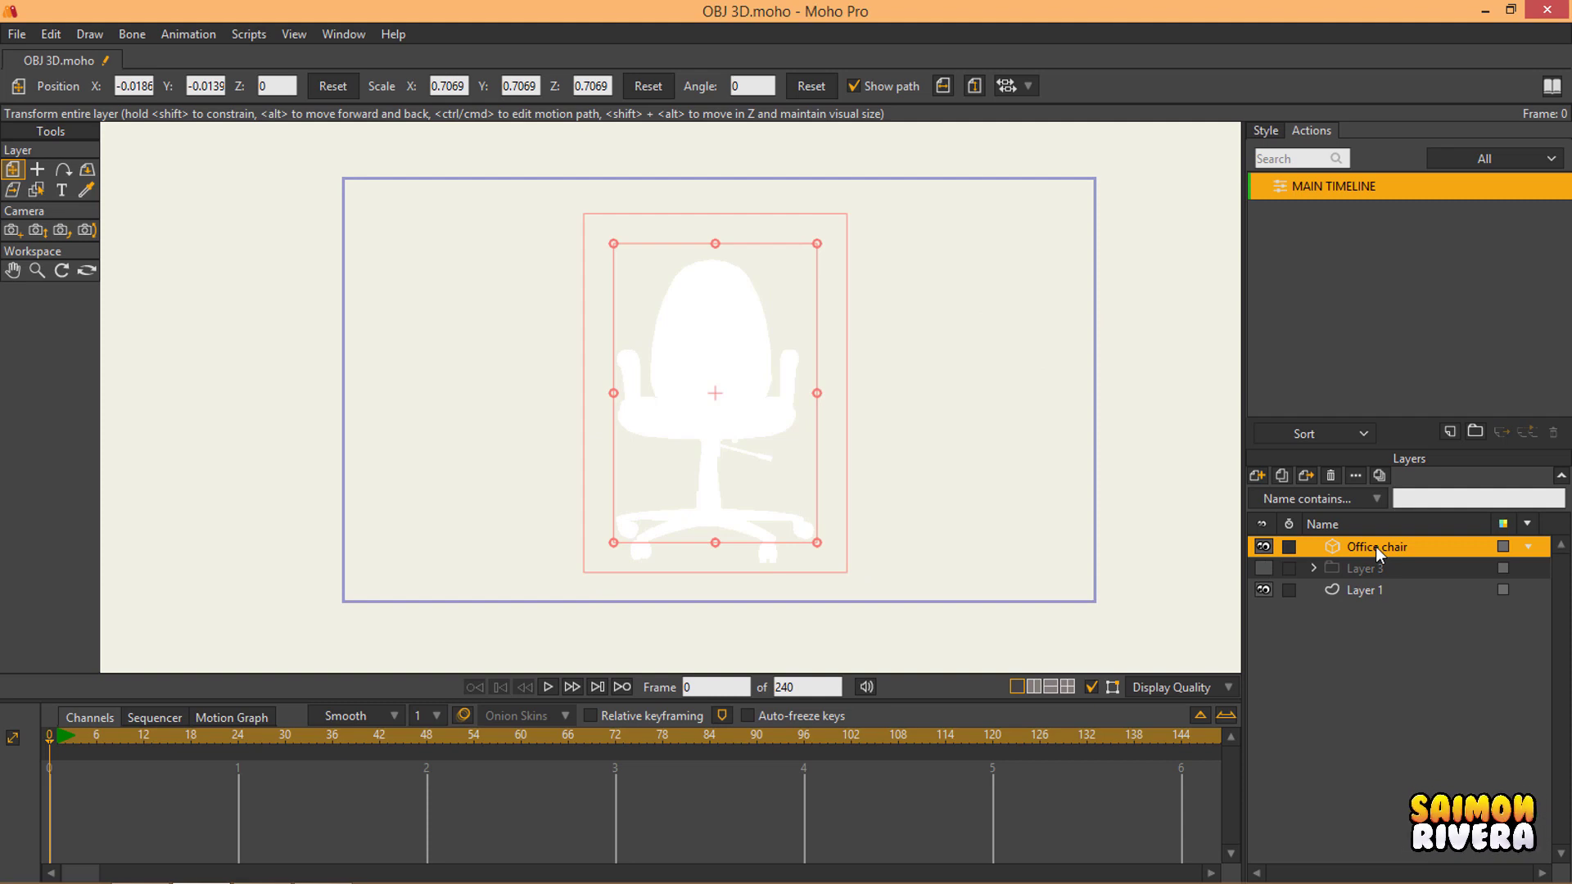
Step: Open the material settings of the office chair layer
double_click(1375, 547)
left_click_drag(1088, 141, 1198, 104)
left_click(1146, 124)
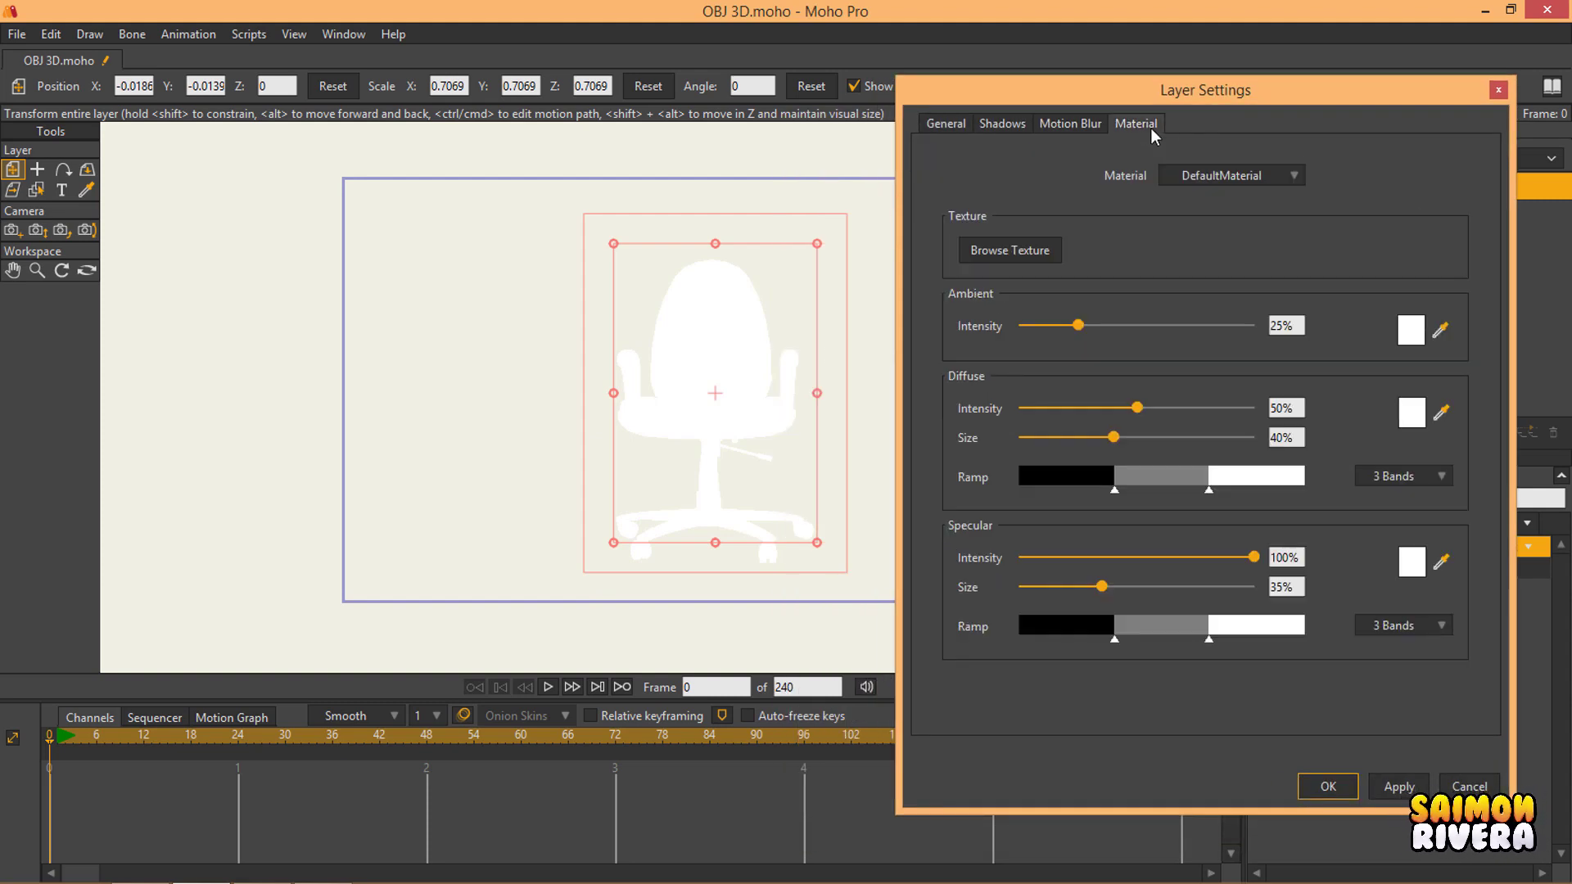
Step: Assign textiles_1_20090323_1963410504.png from the SILLA tex folder as the texture of the chair's Mat.3 material and apply it
left_click(1226, 178)
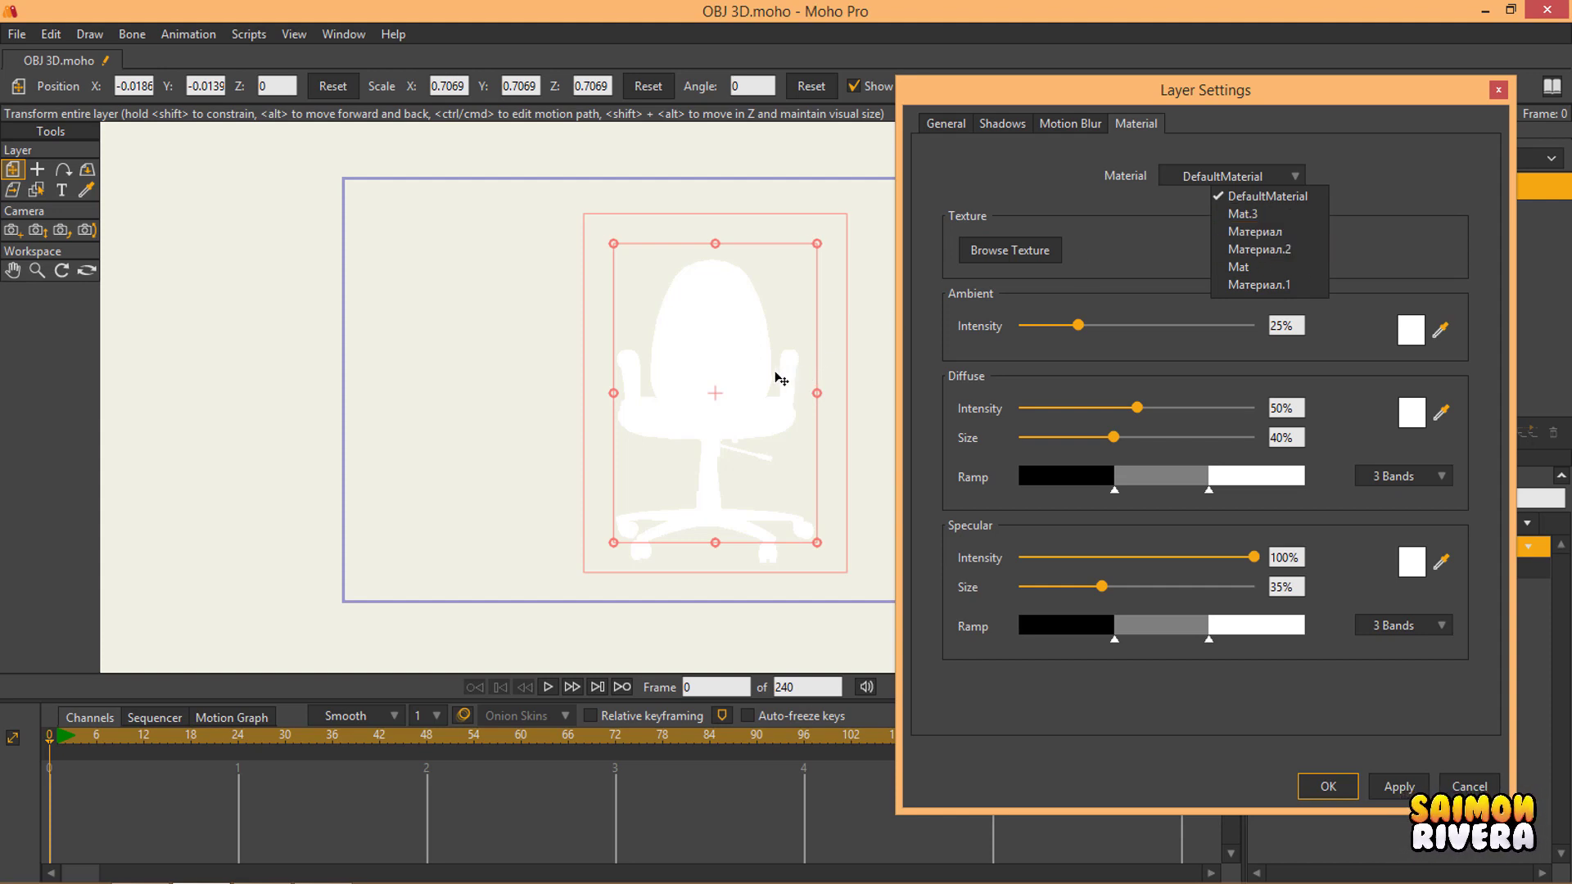
scroll(779, 377, "up", 3)
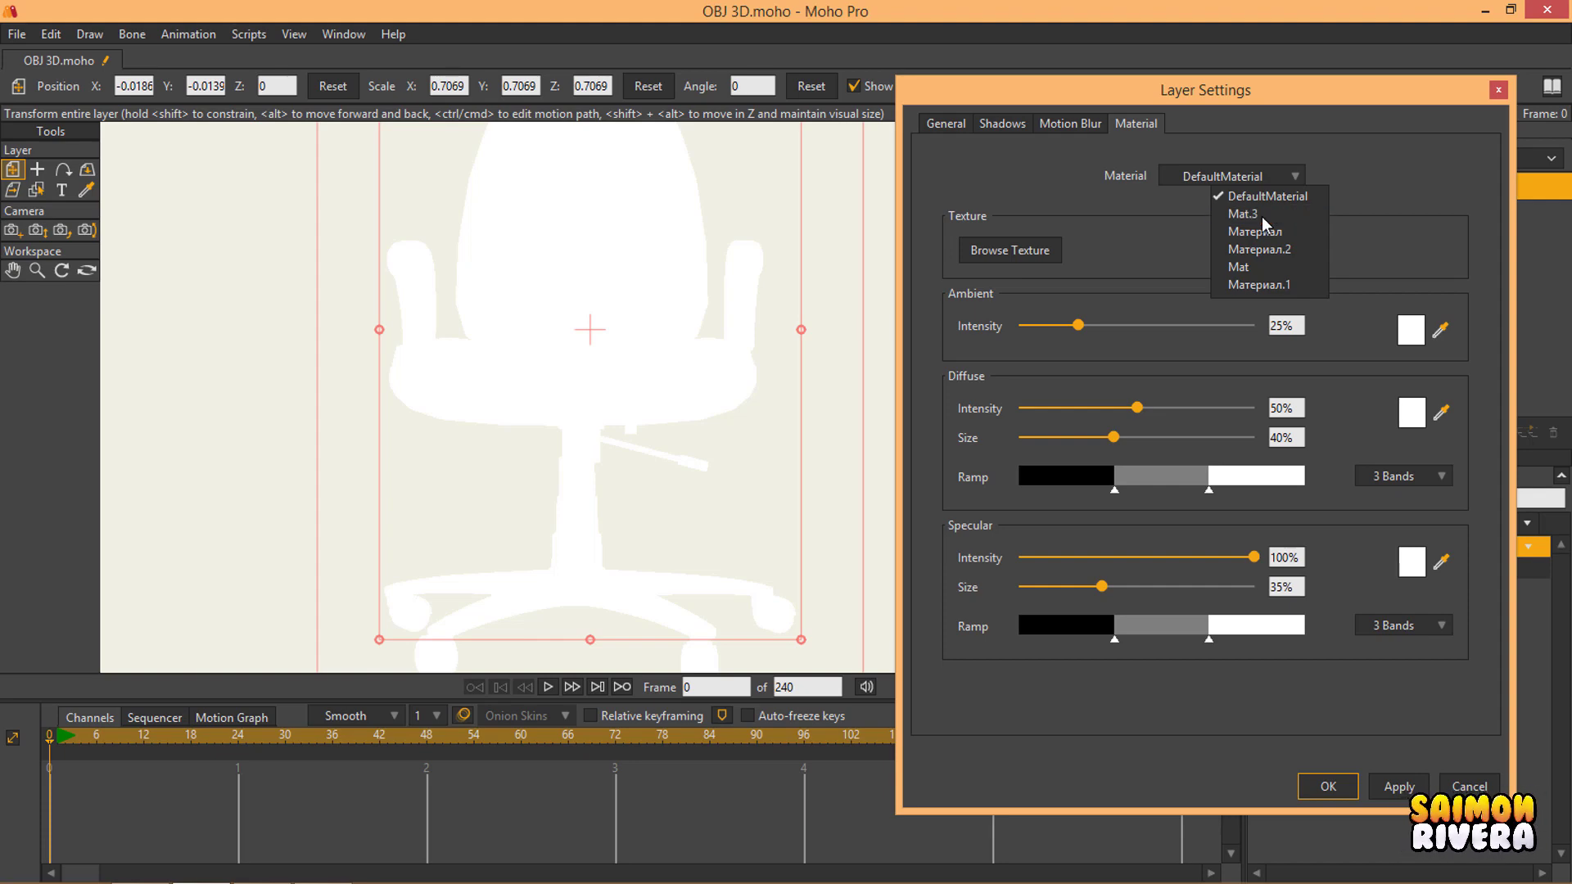
left_click(1260, 216)
left_click(1028, 247)
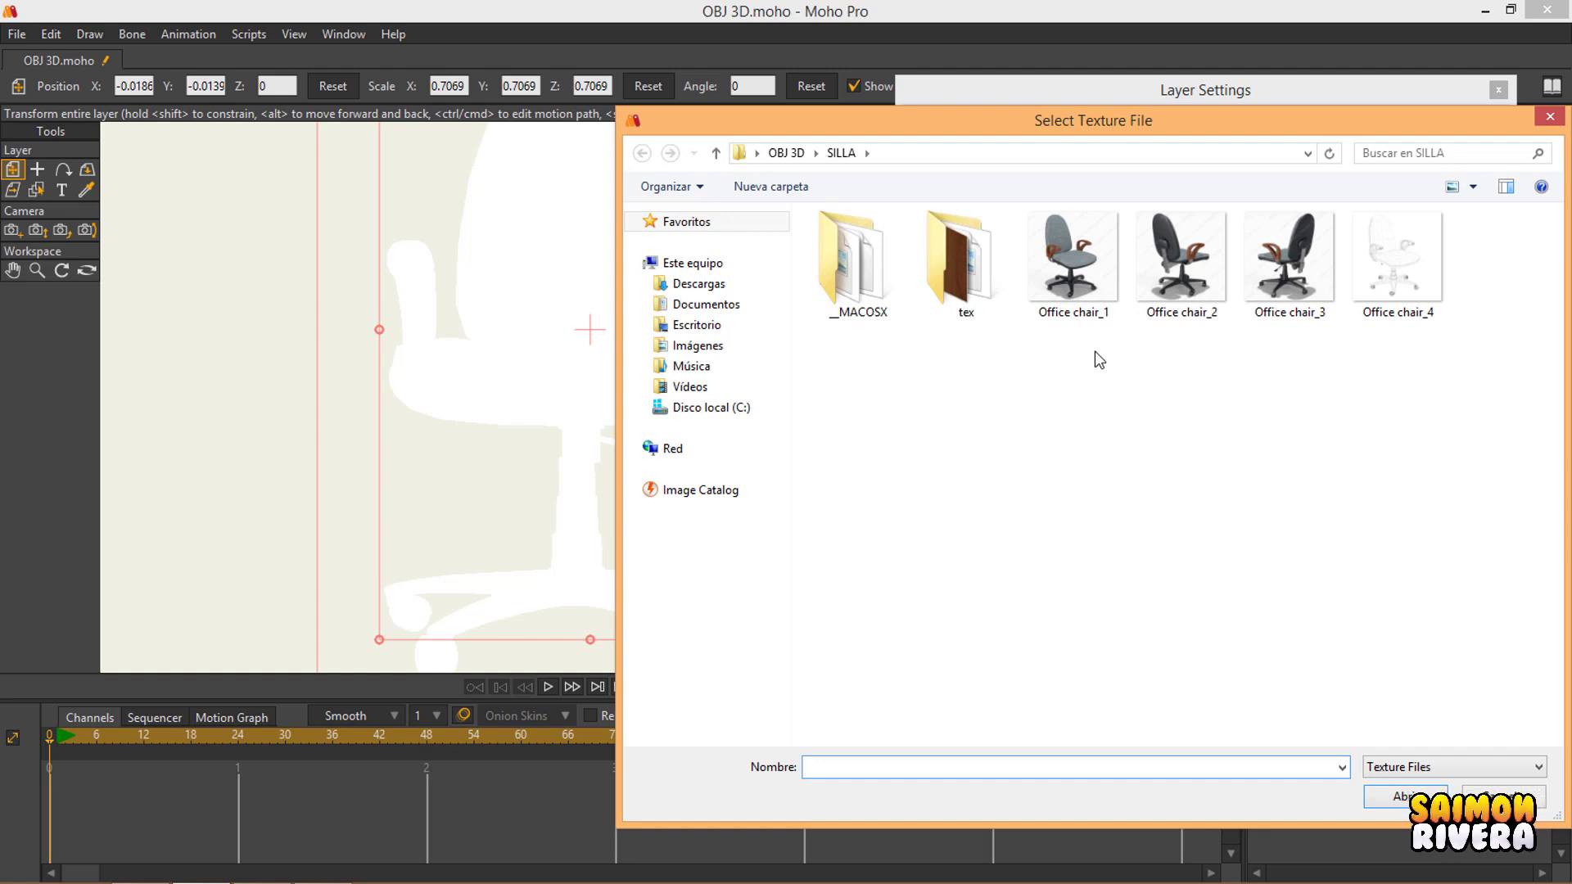
mouse_move(1205, 124)
left_mouse_down()
mouse_move(1167, 119)
mouse_move(1200, 112)
left_mouse_up()
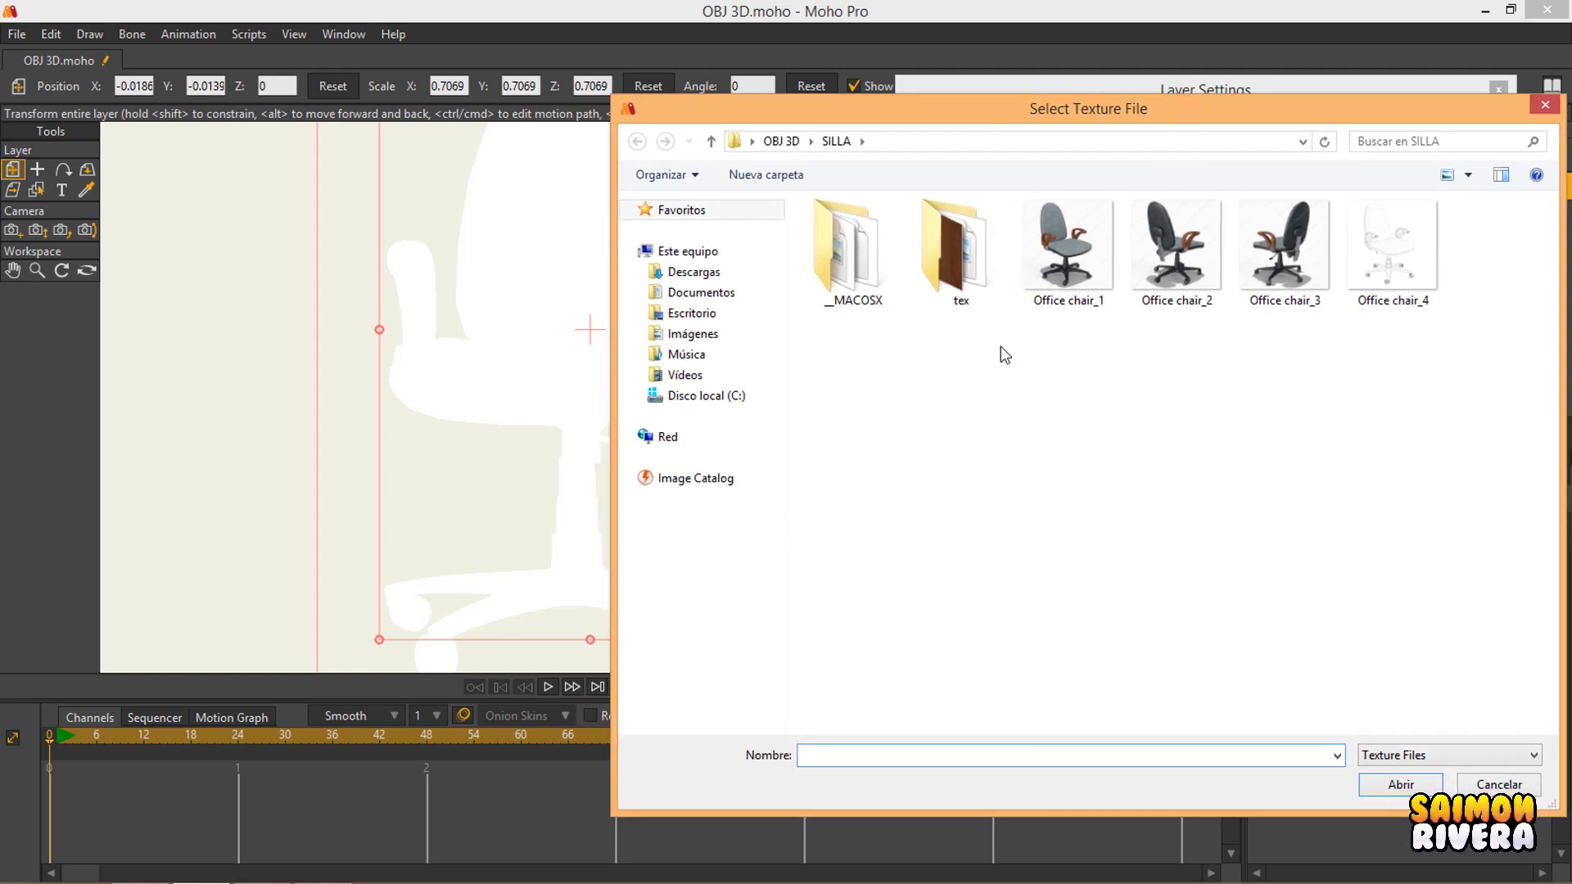
double_click(950, 253)
mouse_move(1044, 111)
left_mouse_down()
mouse_move(1107, 116)
mouse_move(1048, 115)
left_mouse_up()
left_click(950, 249)
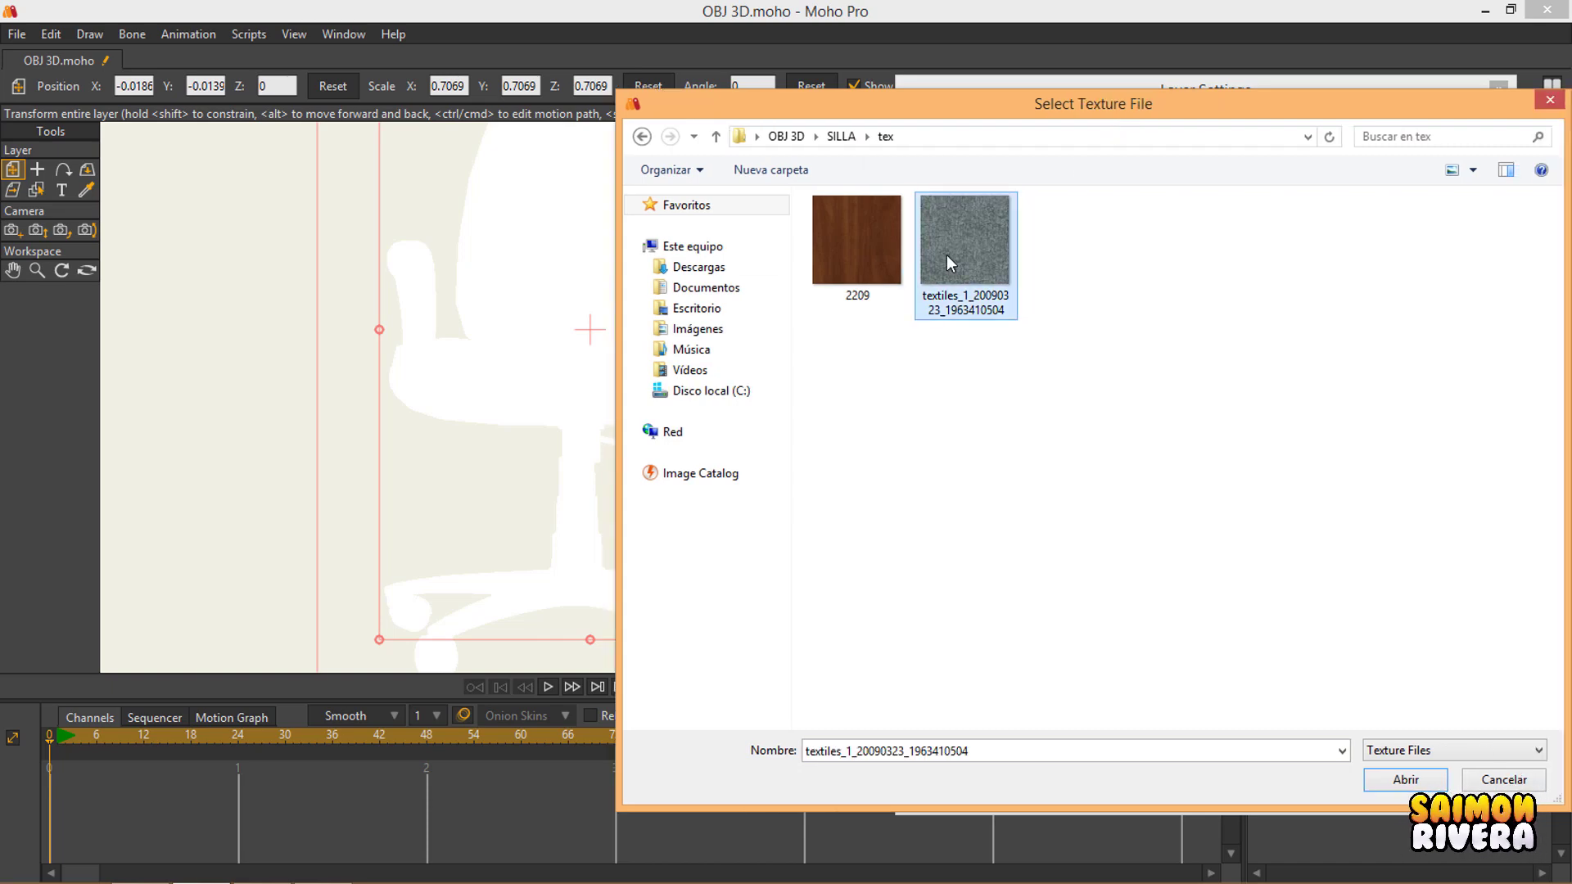
left_click(1403, 778)
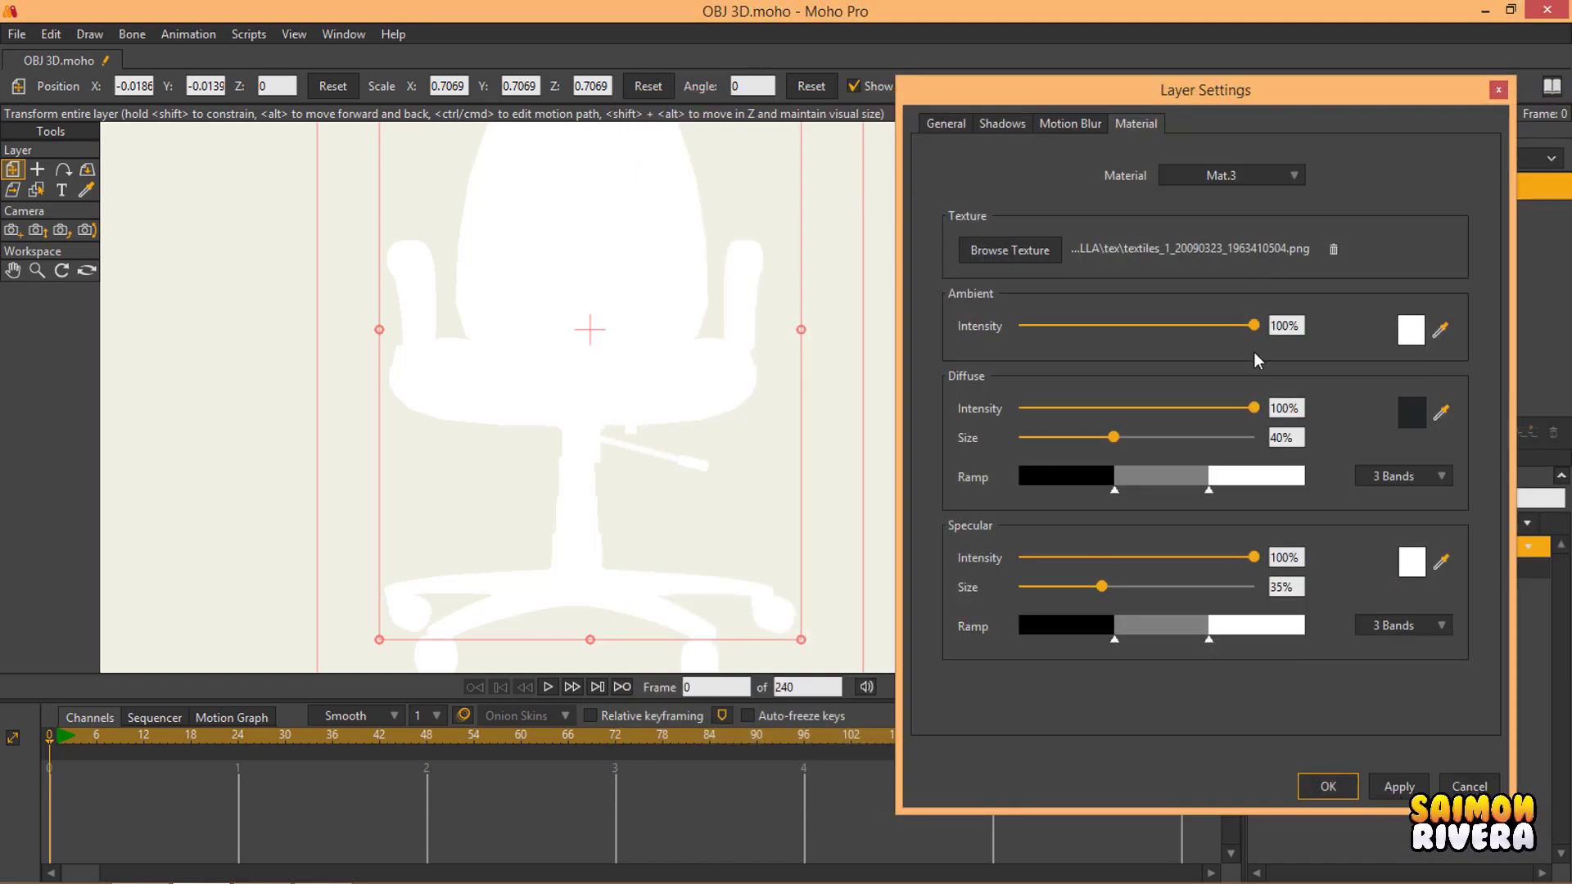
left_click(1400, 786)
left_click_drag(684, 533, 550, 464)
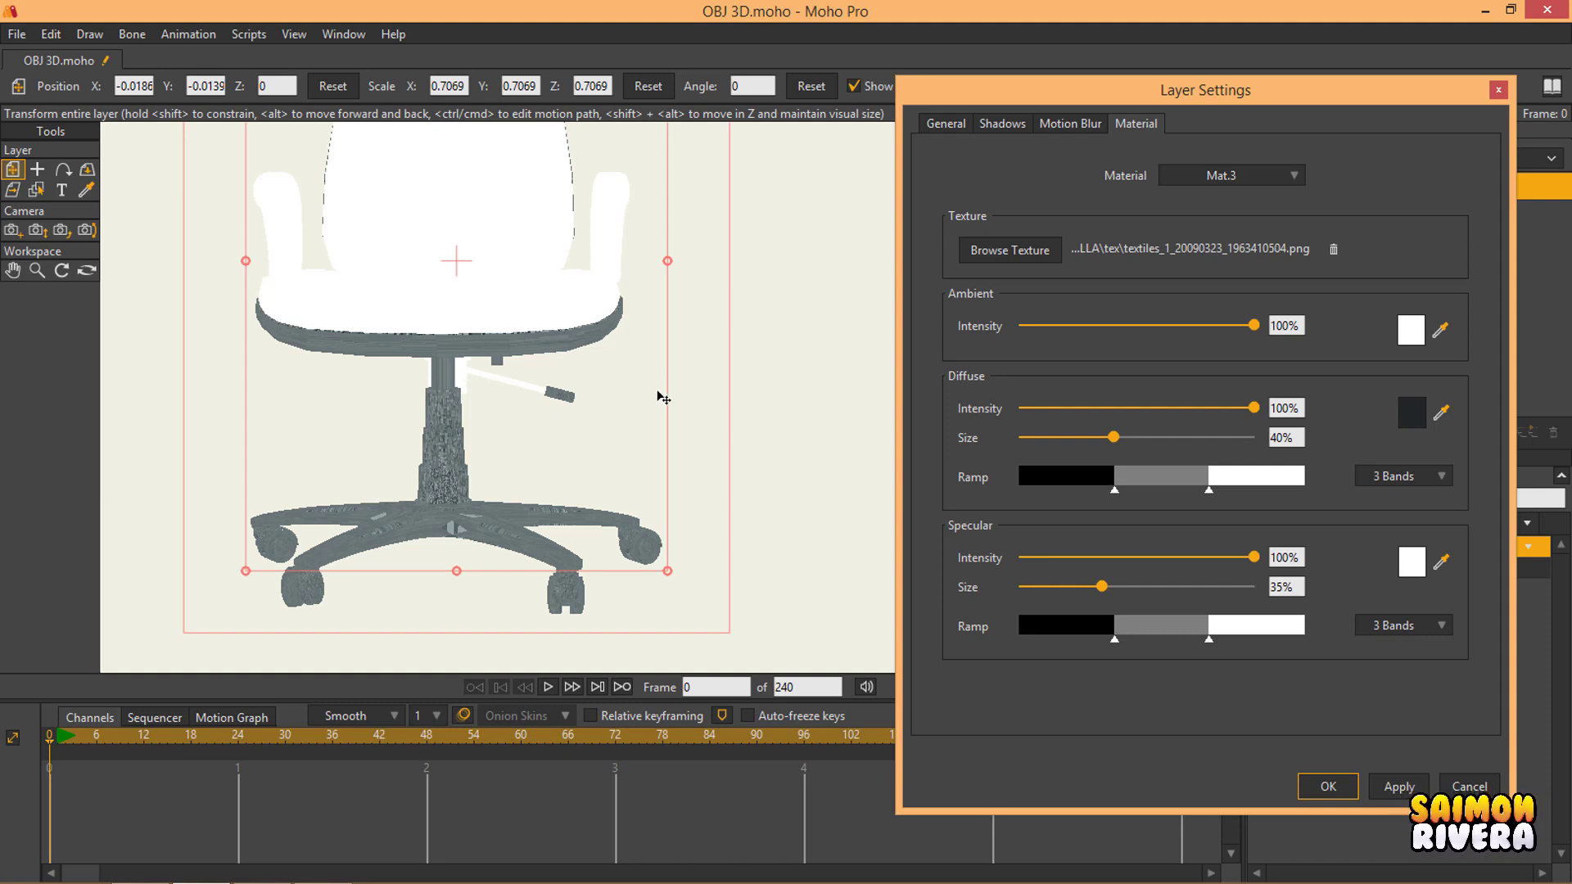
left_click_drag(663, 398, 685, 505)
Step: Assign 2209.jpg as the texture of the chair's Материал material and apply it
left_click(1251, 177)
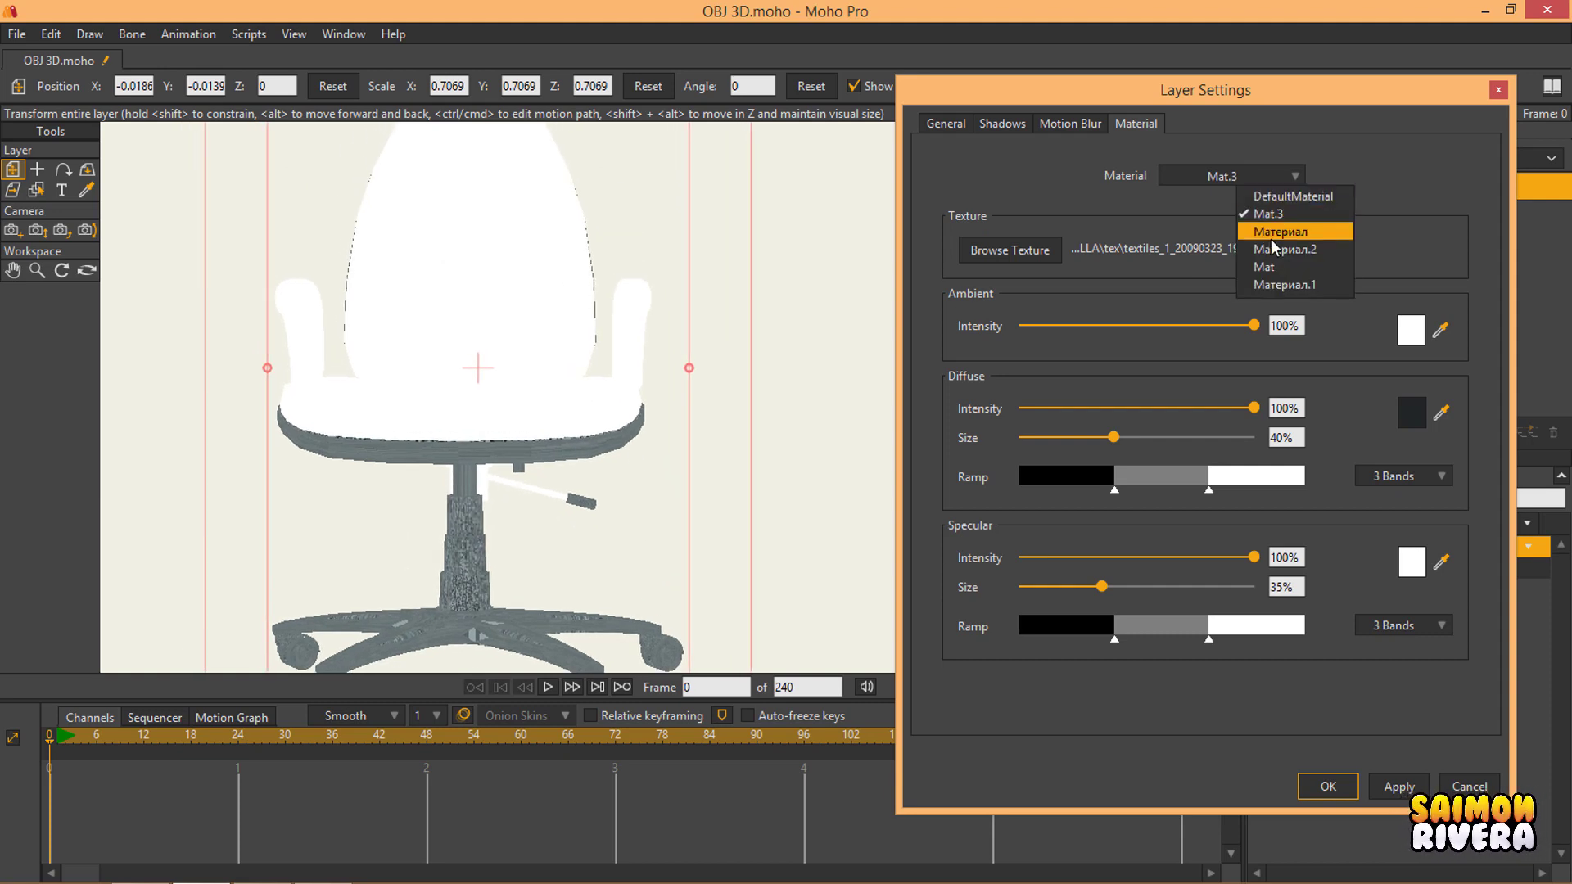
left_click(1270, 237)
left_click(1020, 254)
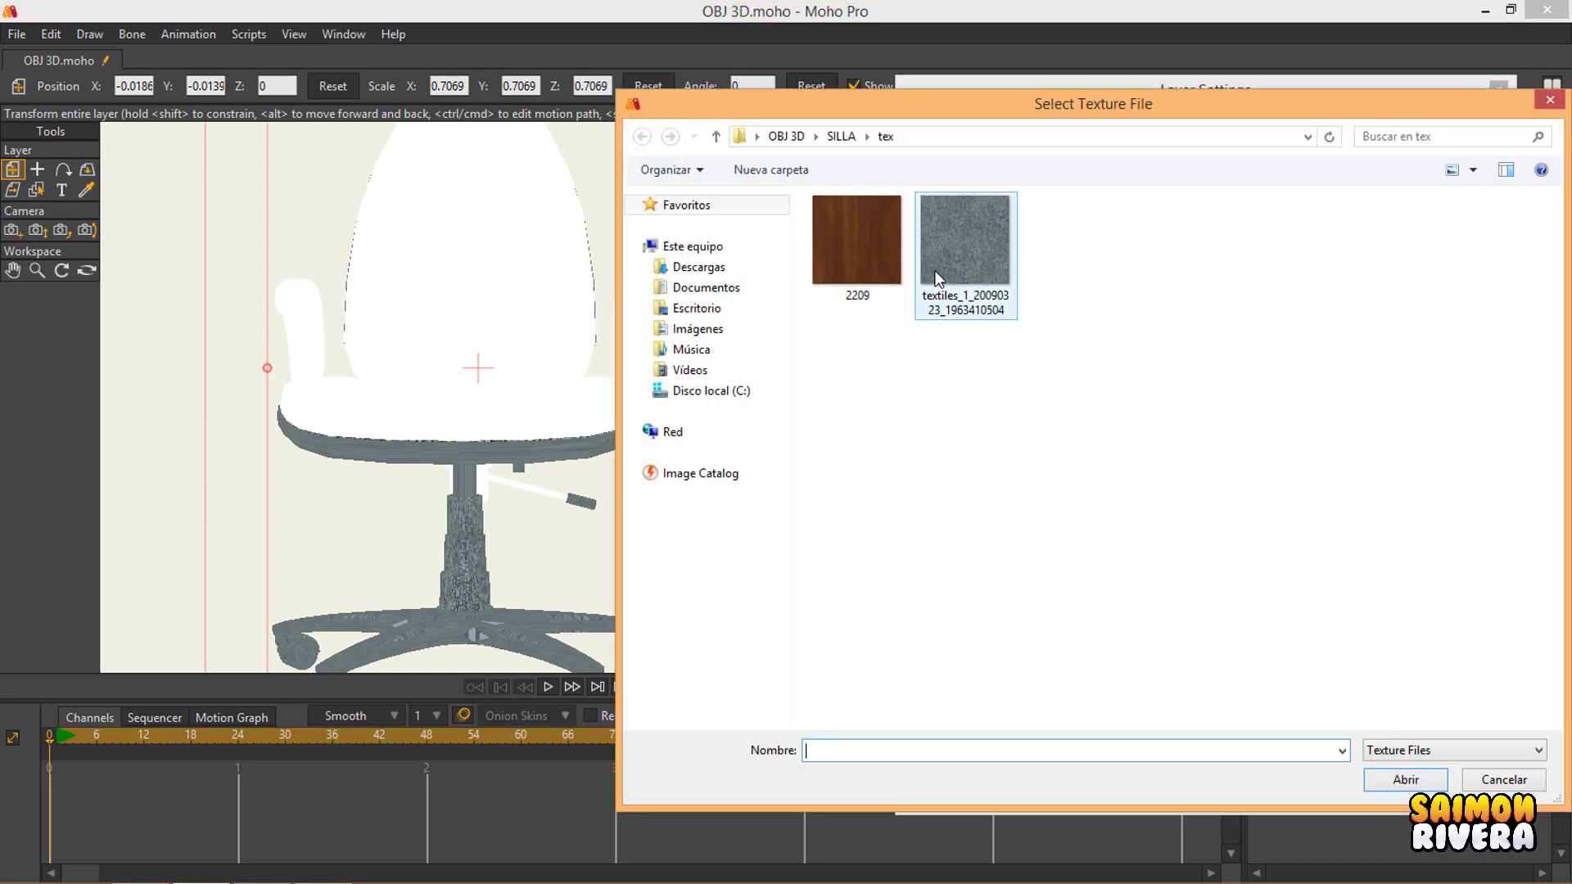
left_click(879, 250)
left_click(1405, 779)
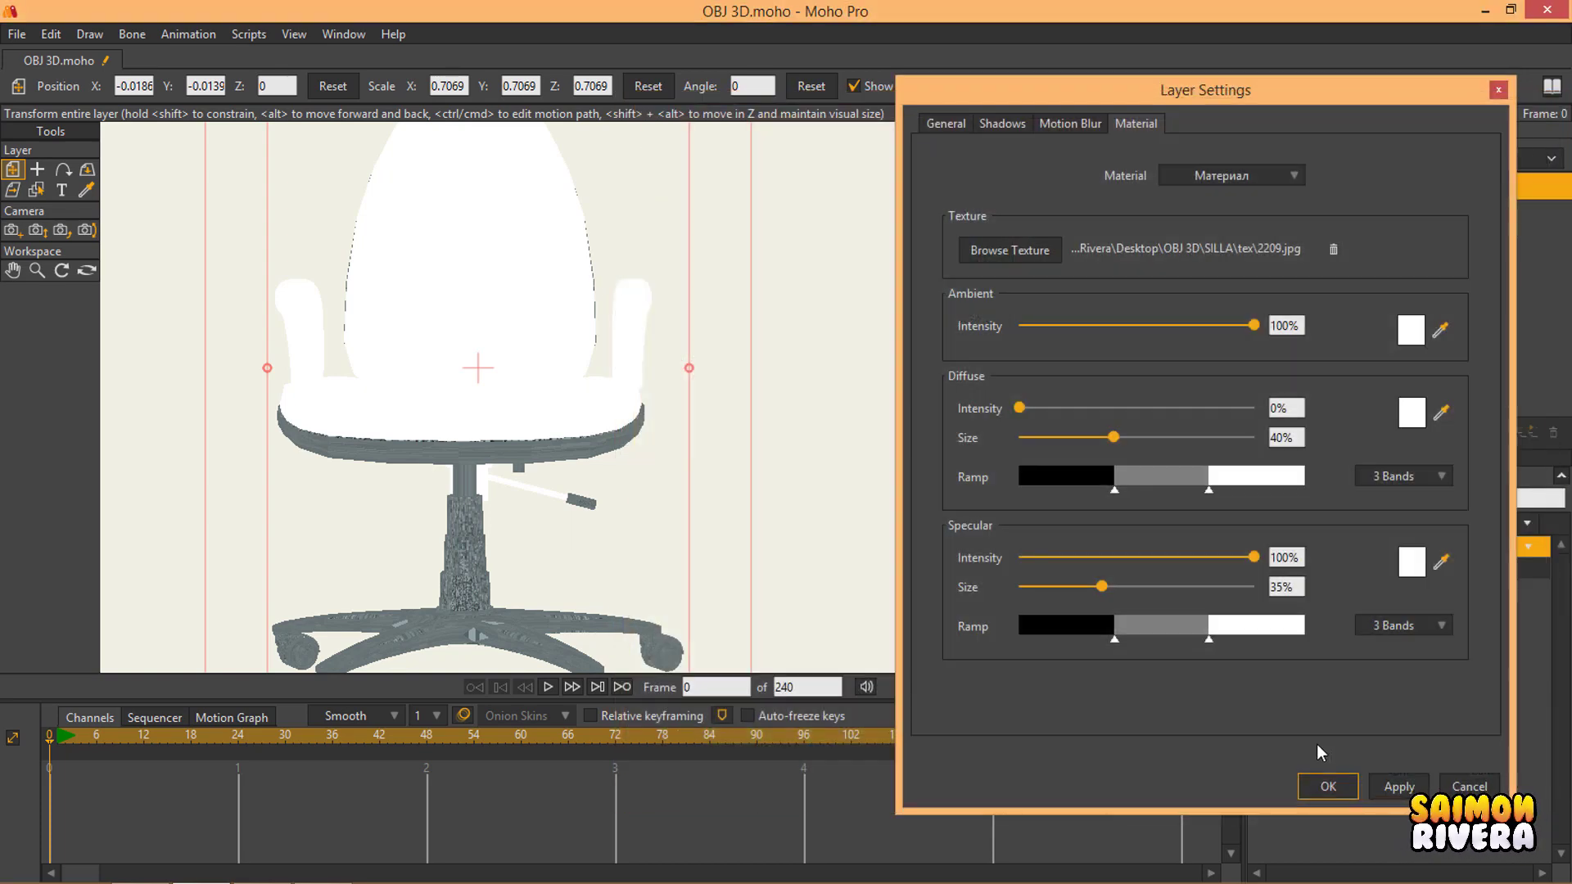
left_click(1399, 786)
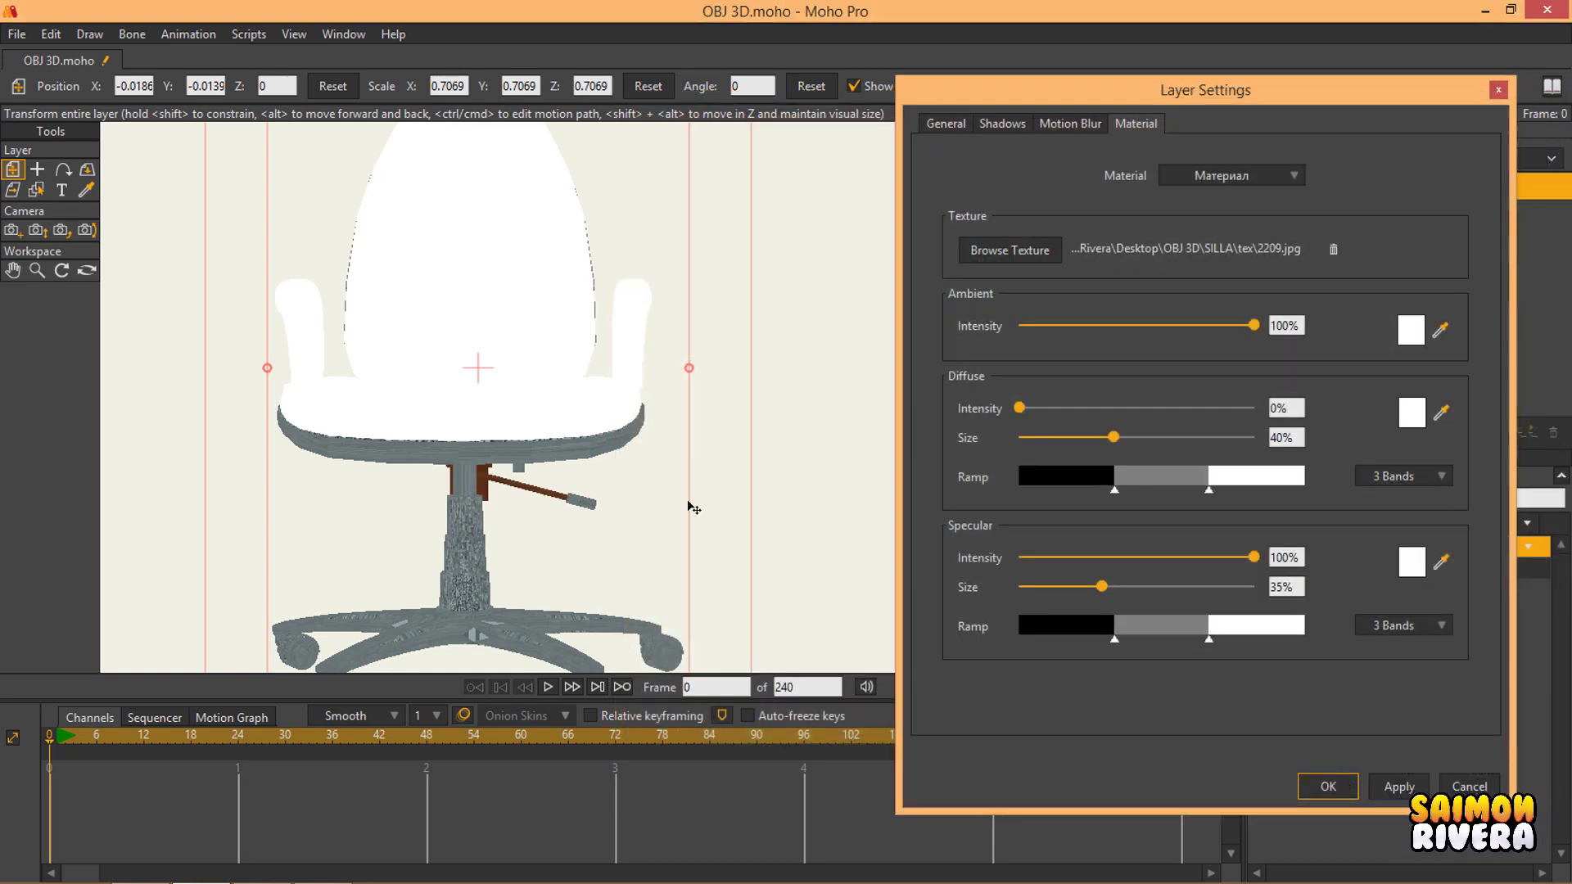
Step: Rotate the office chair layer in 3D to about 1.28 in X and 3.26 in Y
mouse_move(690, 509)
left_mouse_down()
mouse_move(705, 509)
mouse_move(677, 481)
left_mouse_up()
left_click(87, 169)
left_click_drag(286, 311, 704, 492)
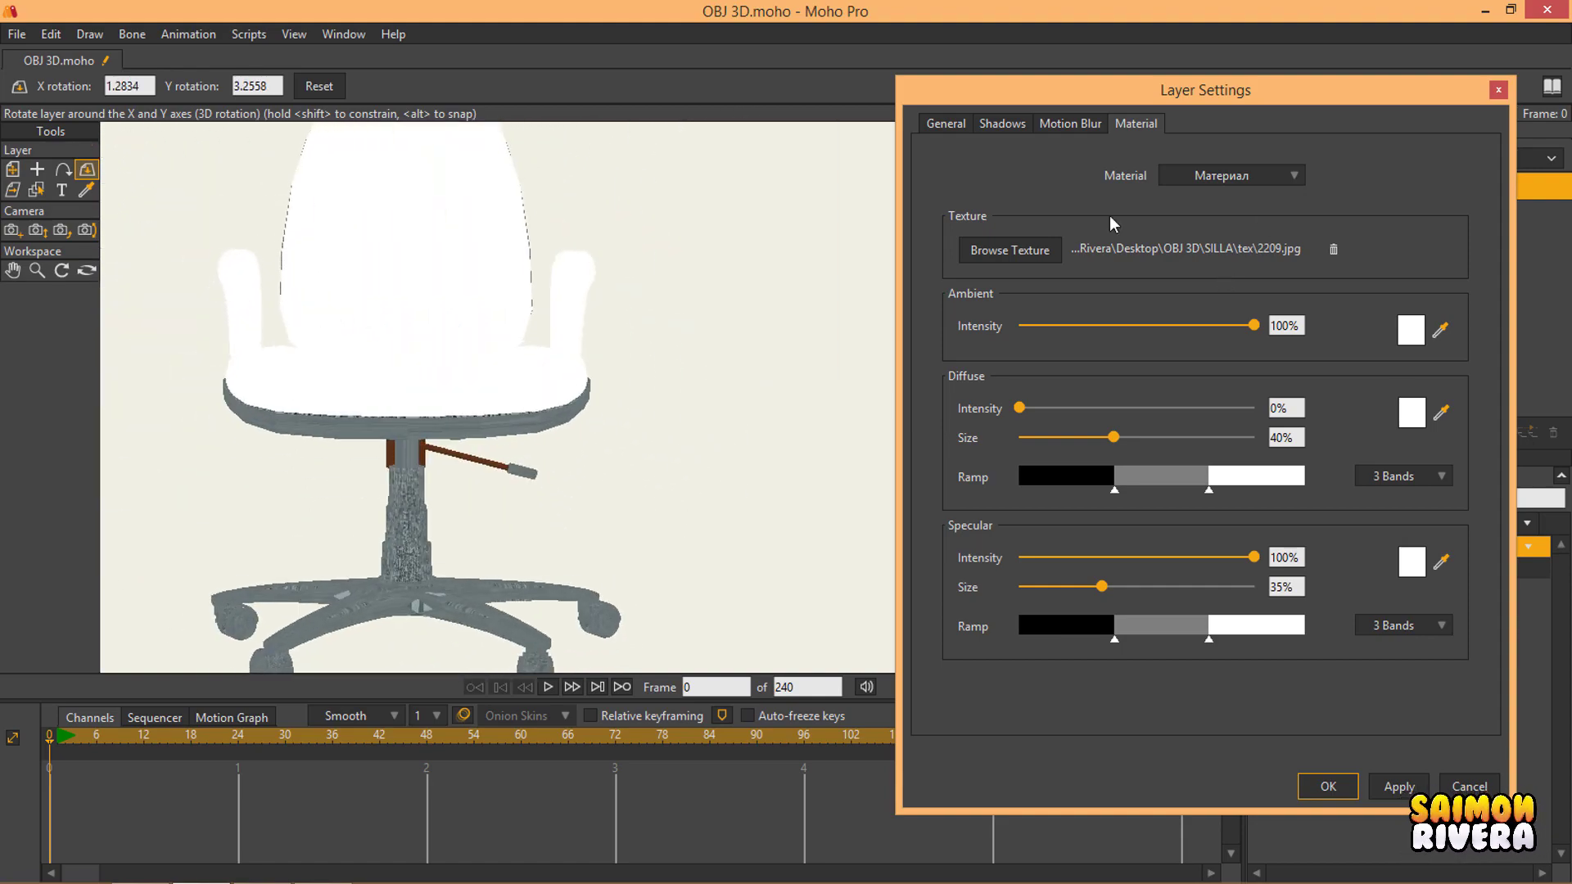
Step: Assign 2209.jpg as the texture of Материал.2 and turn the chair to about X 7.70 and Y -8.99
left_click(1196, 176)
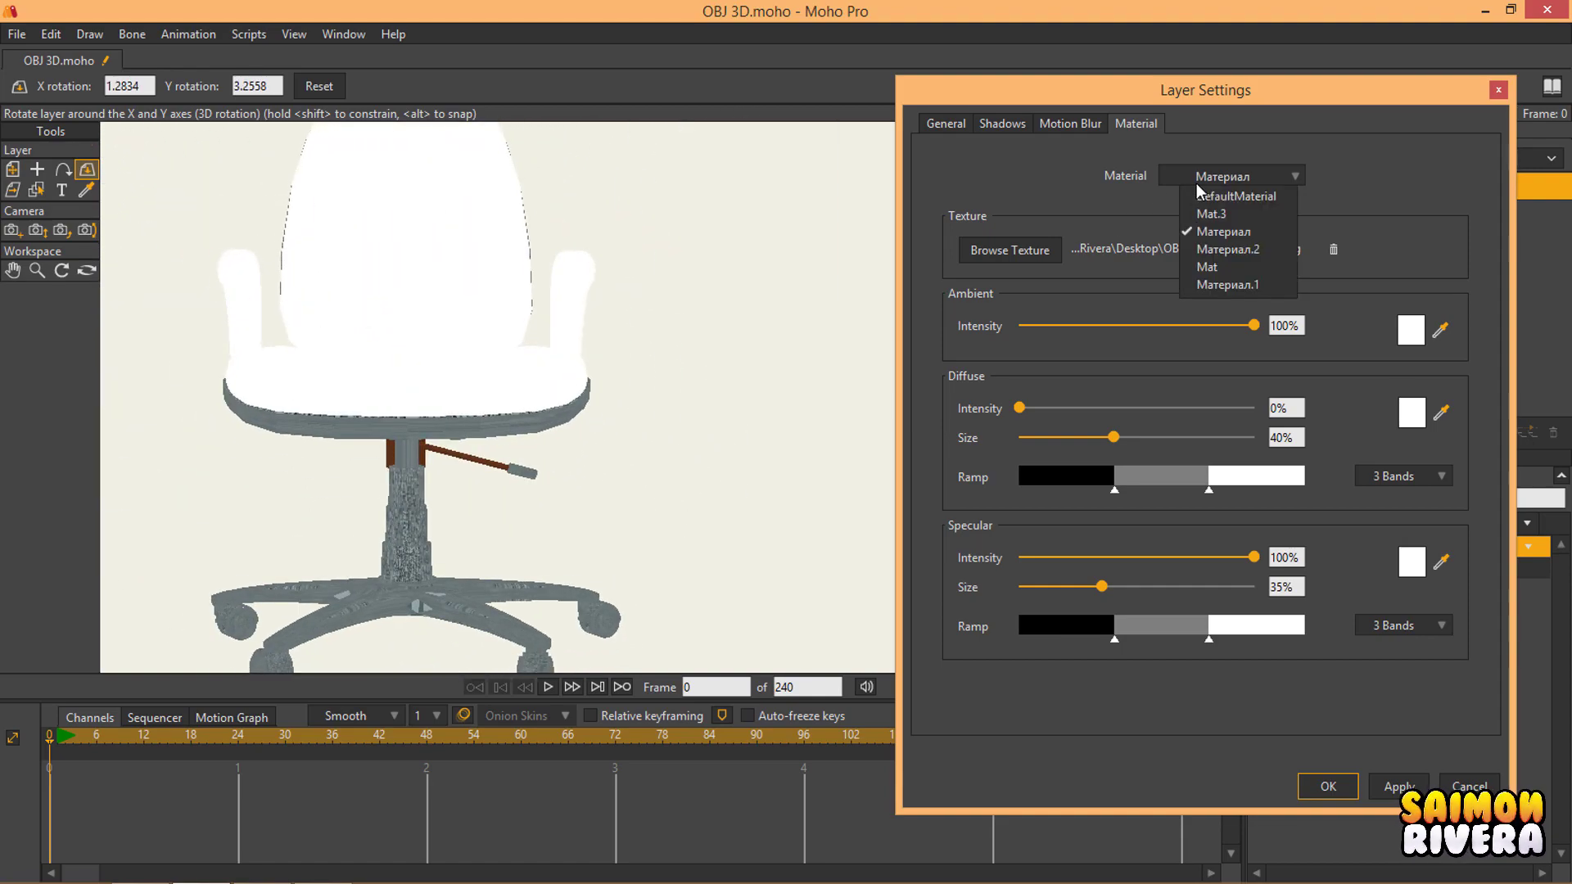
left_click(1210, 250)
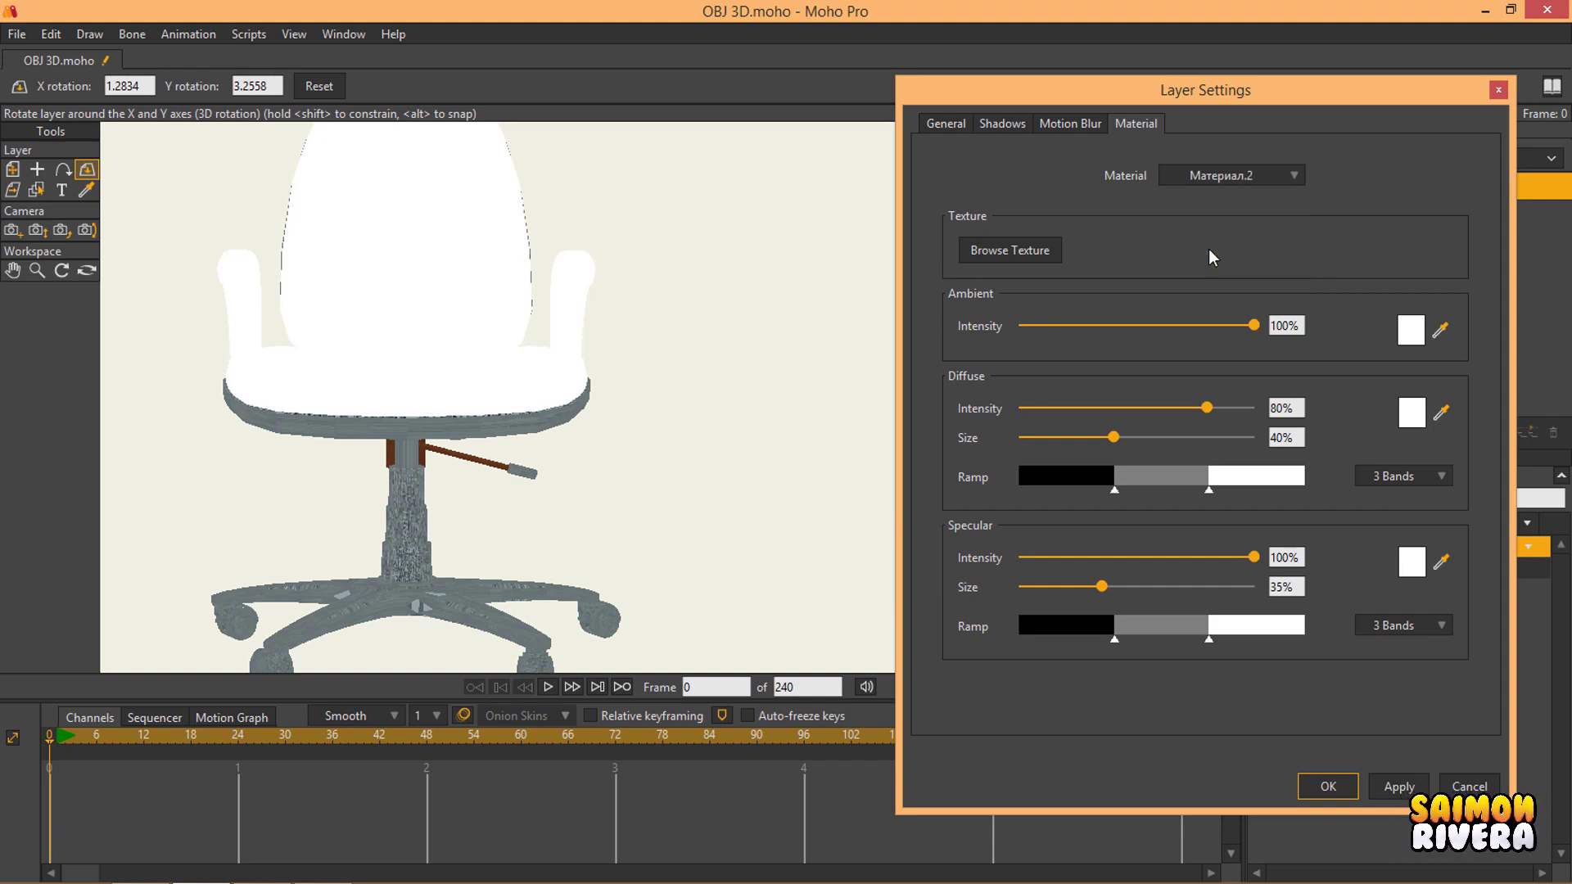
left_click(1007, 253)
left_click(852, 245)
left_click(1404, 761)
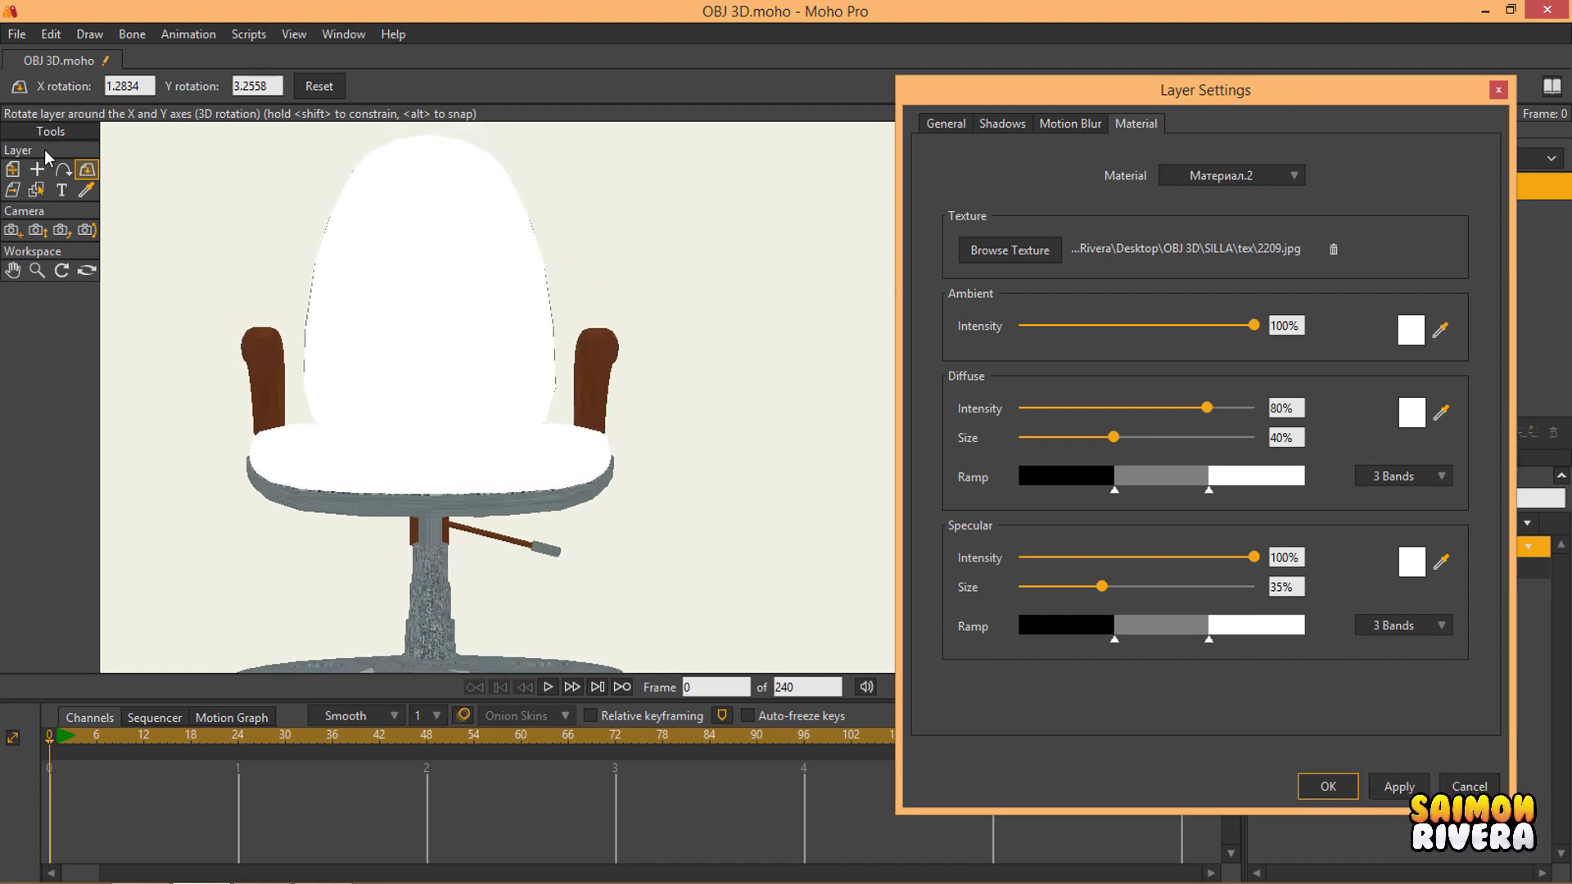
mouse_move(663, 415)
left_mouse_down()
mouse_move(351, 316)
mouse_move(270, 325)
mouse_move(326, 467)
mouse_move(870, 374)
mouse_move(498, 277)
mouse_move(371, 430)
mouse_move(573, 417)
mouse_move(677, 431)
left_mouse_up()
Step: Assign textiles_1_20090323_1963410504.png as the texture of the chair's Mat material and apply it
left_click(1211, 166)
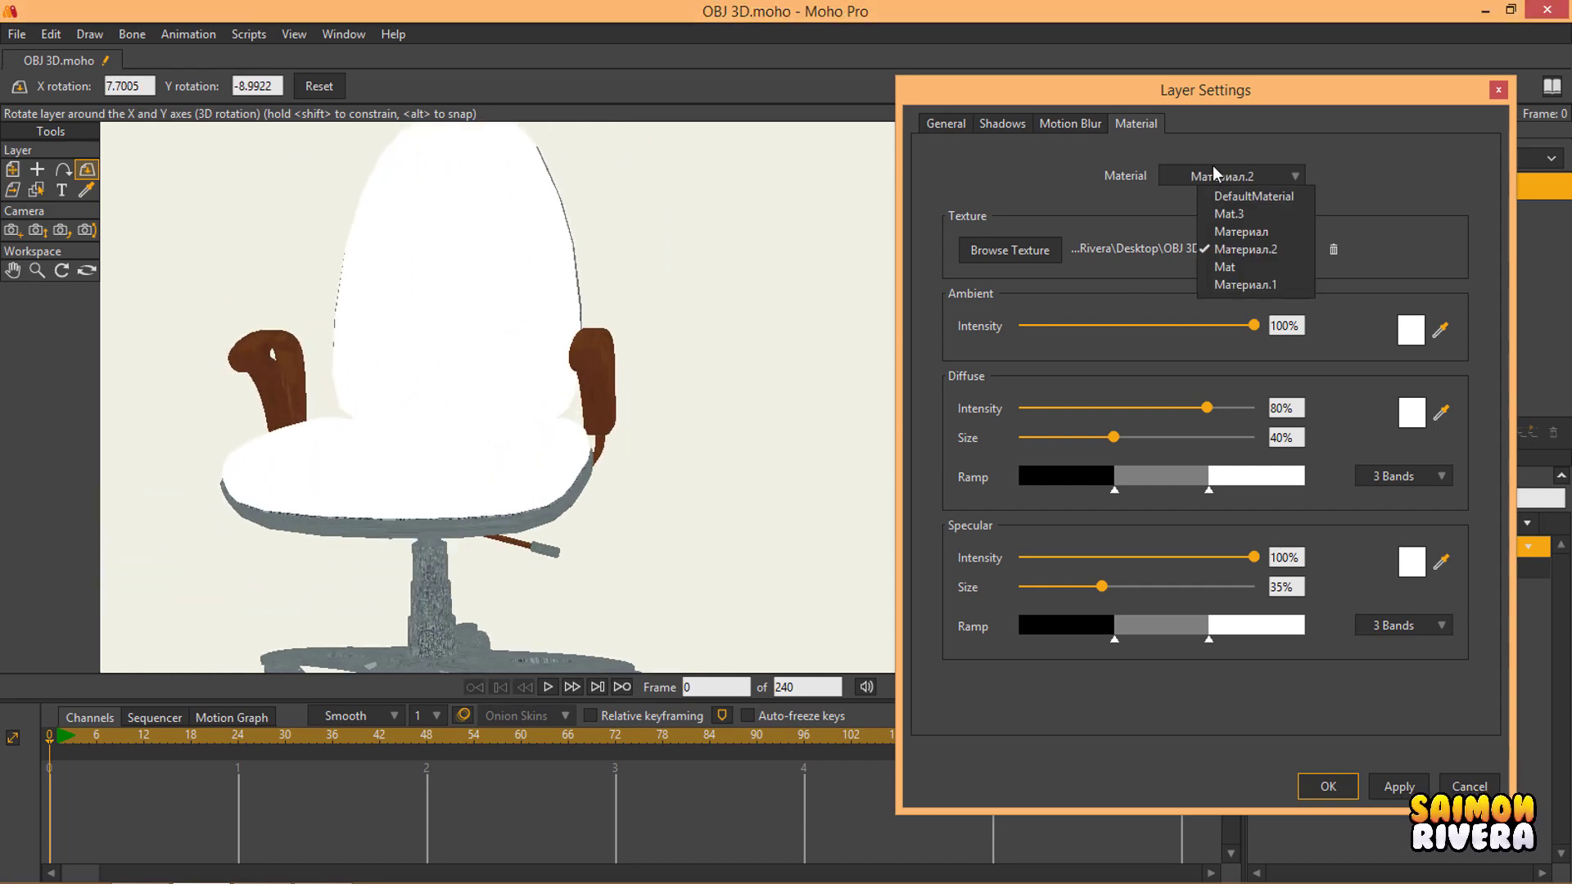
left_click(1240, 270)
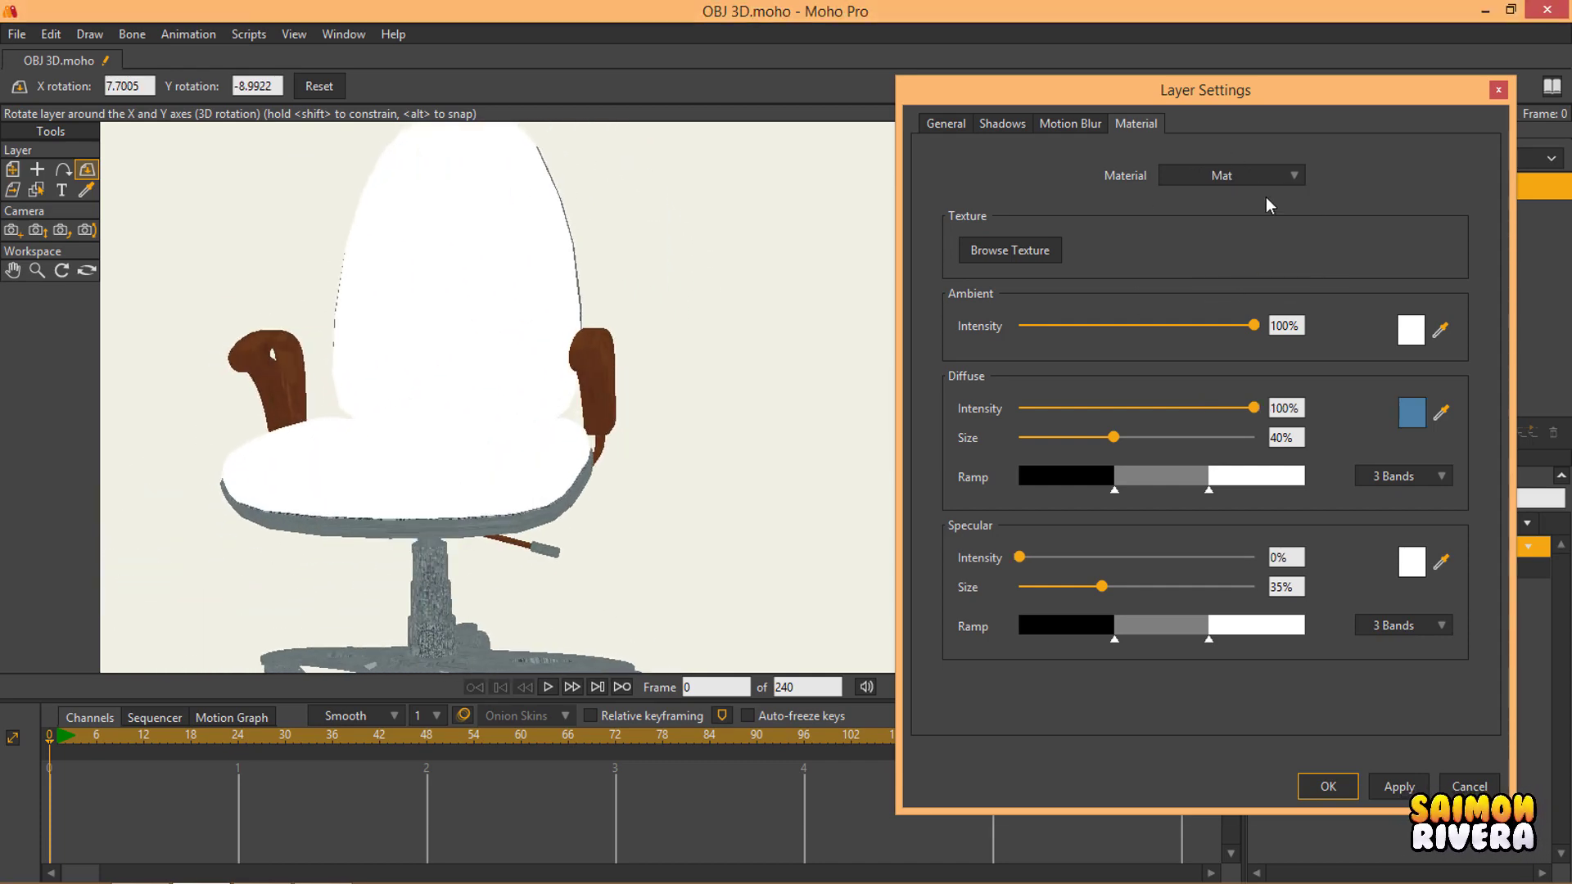
left_click_drag(606, 365, 745, 376)
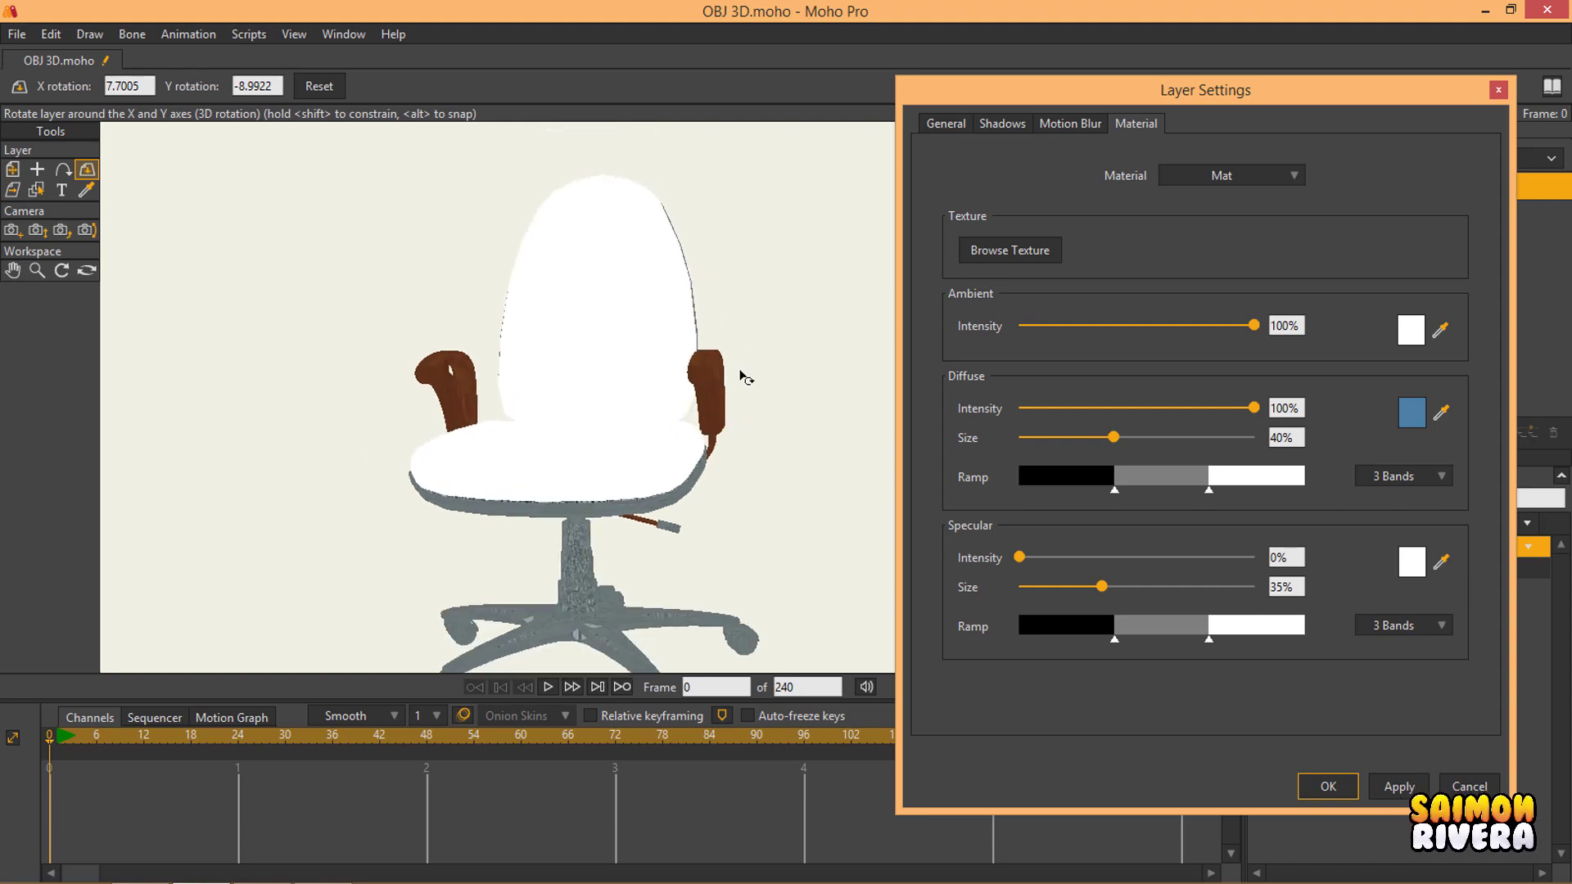
left_click(1051, 239)
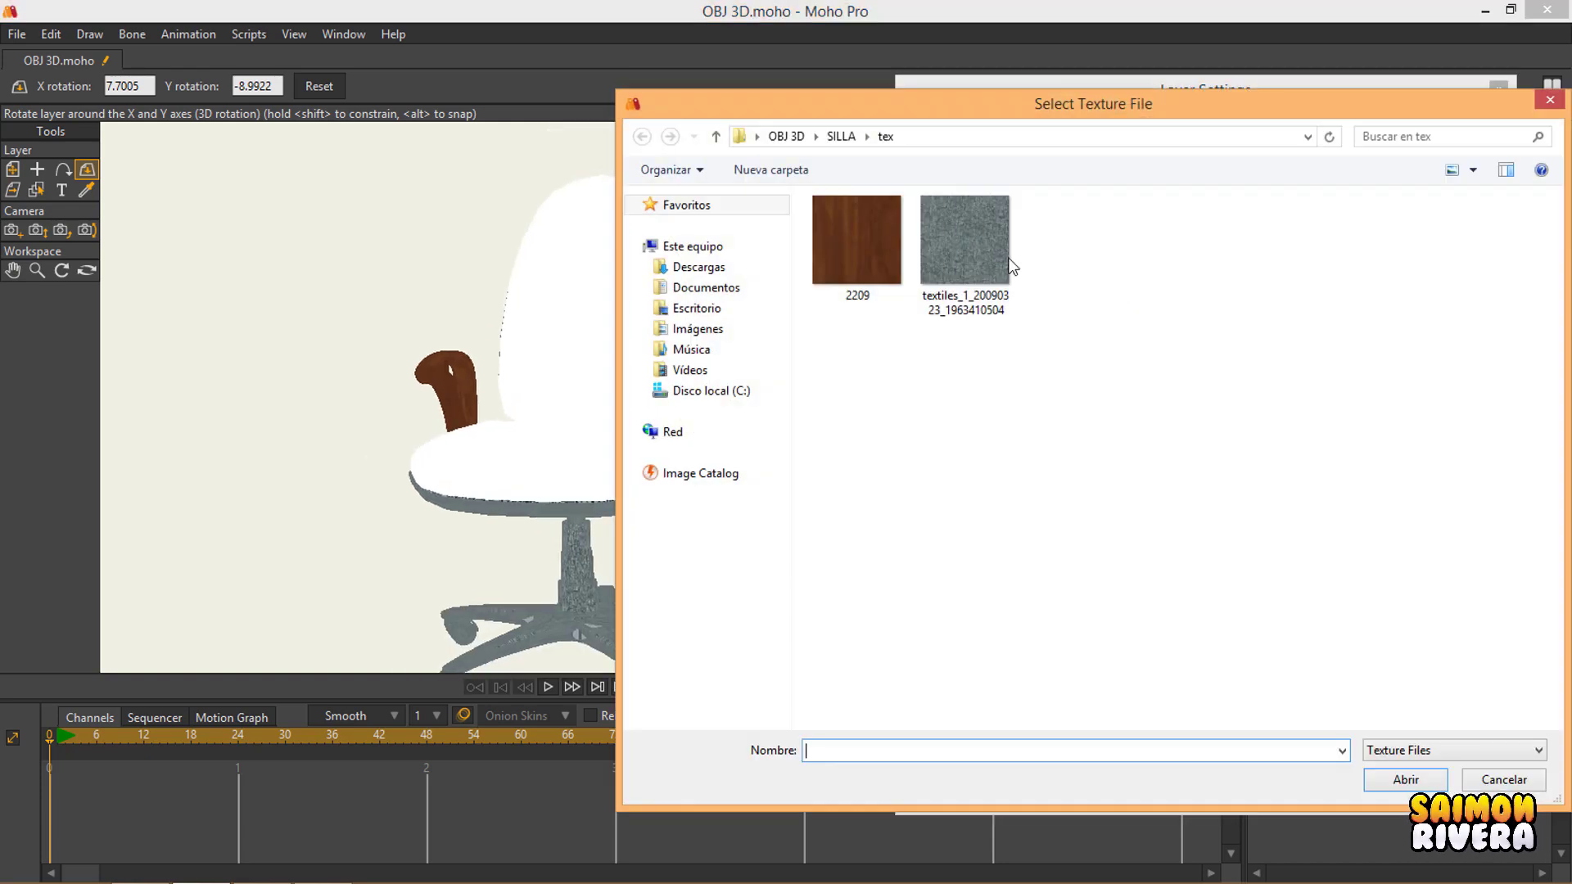
left_click(965, 239)
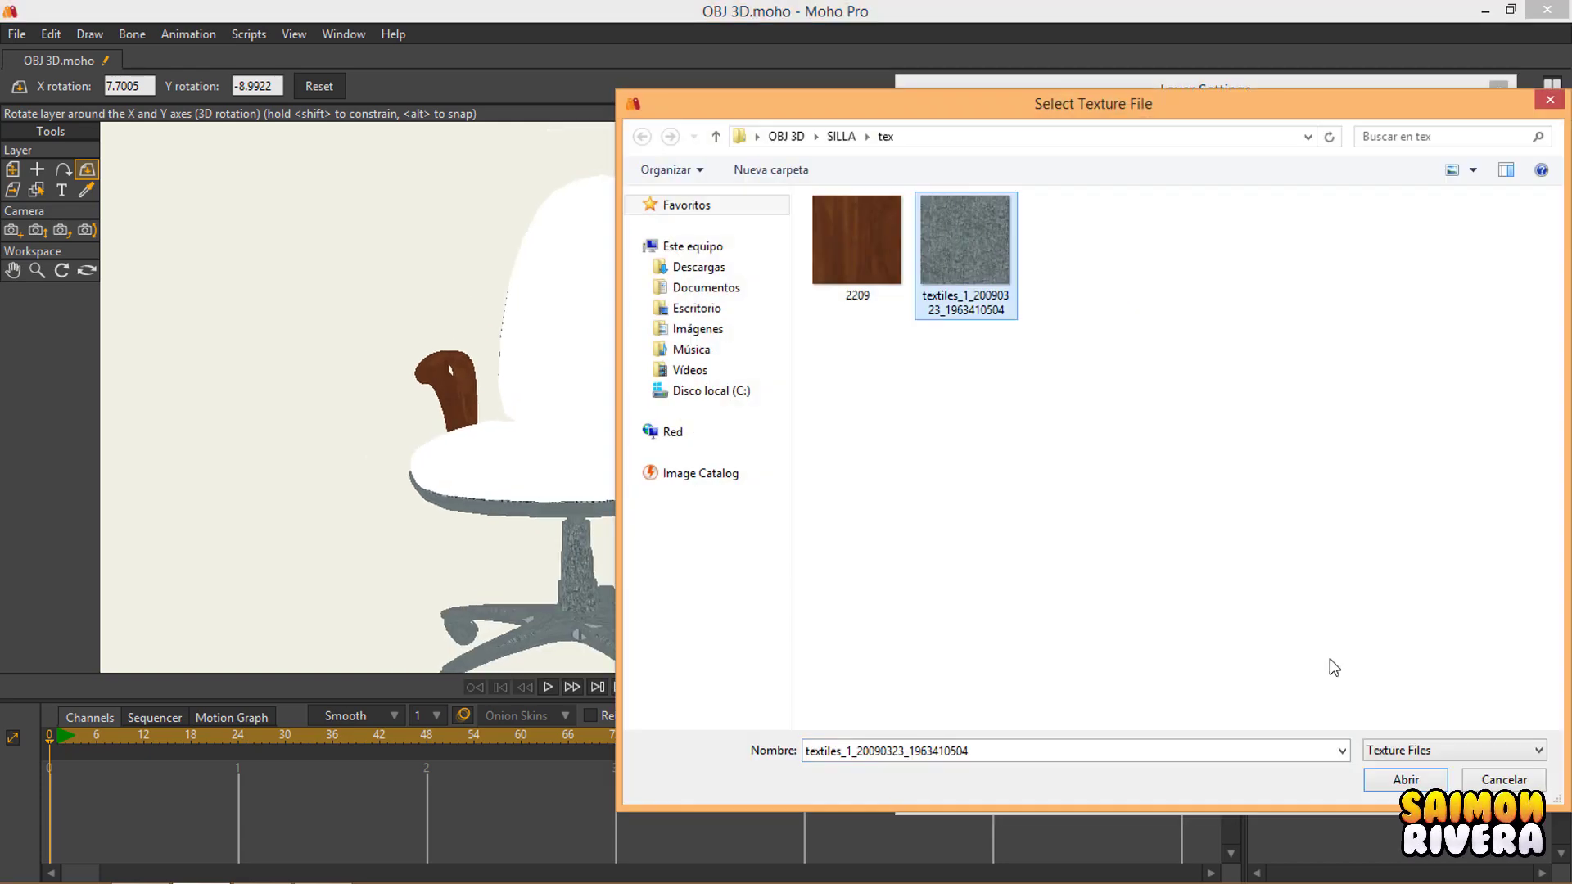
left_click(1405, 781)
left_click(1400, 786)
Step: Accept the layer settings and rotate the office chair layer in 3D to about 0.96 in X and 2.33 in Y
left_click_drag(769, 454, 745, 434)
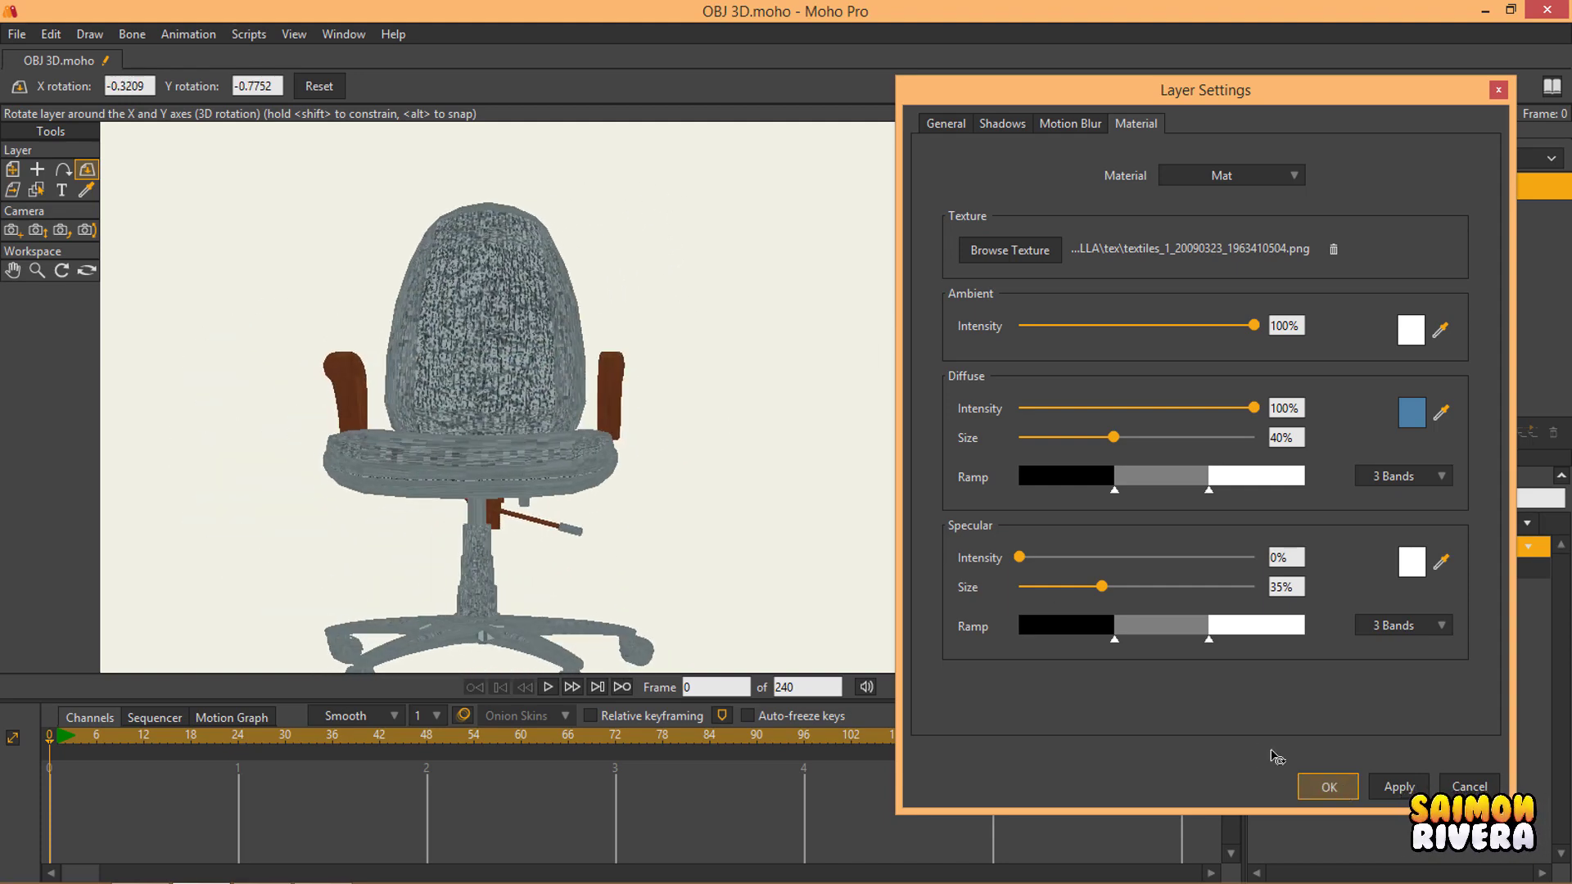
left_click(1327, 785)
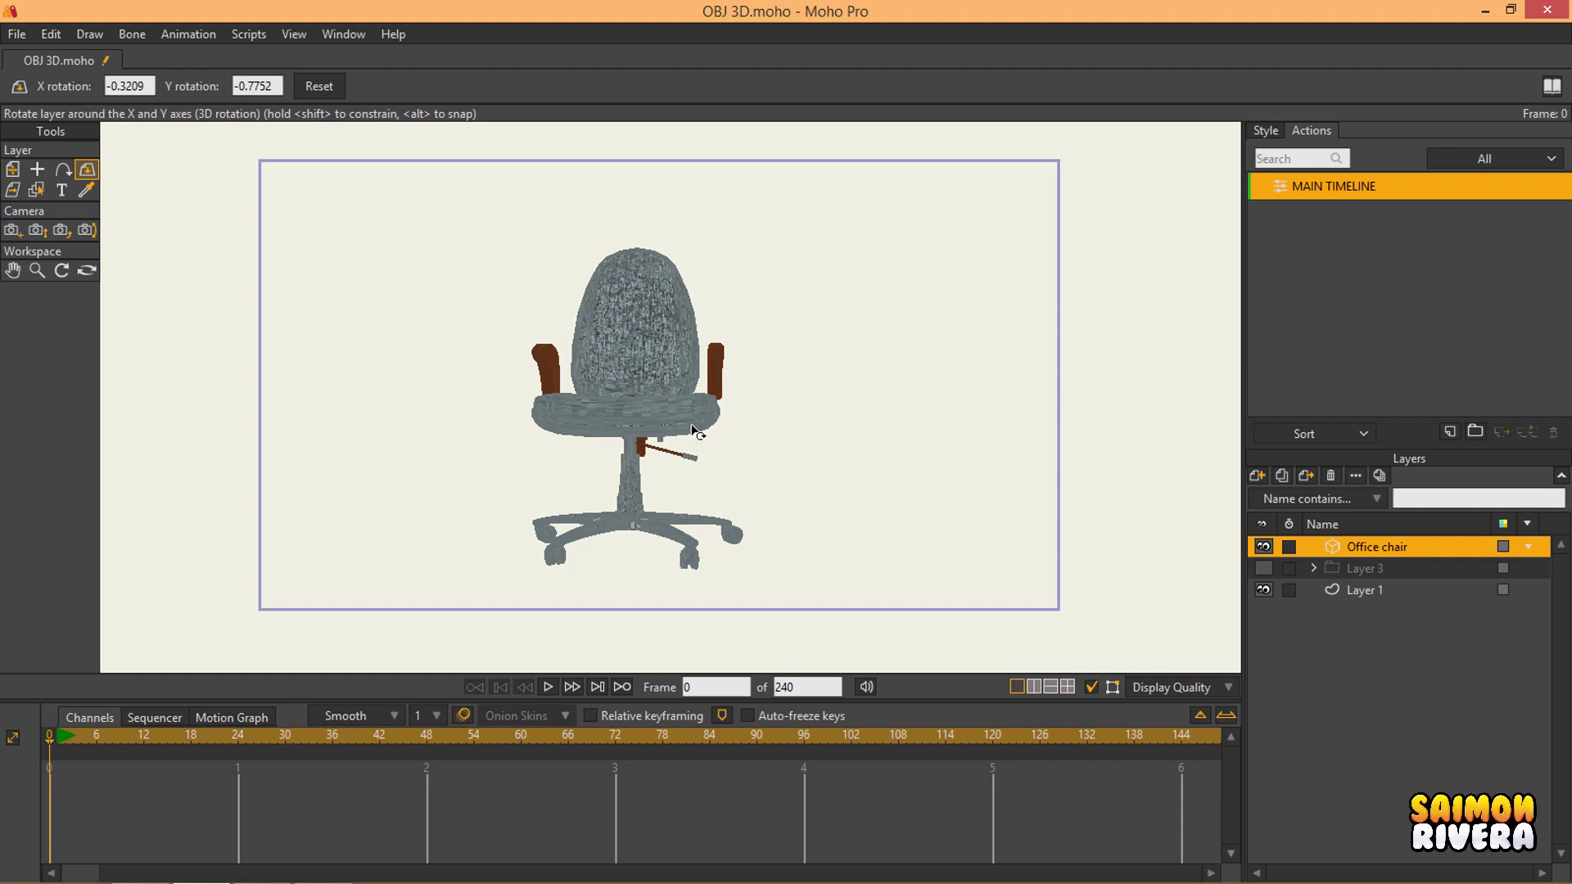
left_click_drag(692, 426, 672, 433)
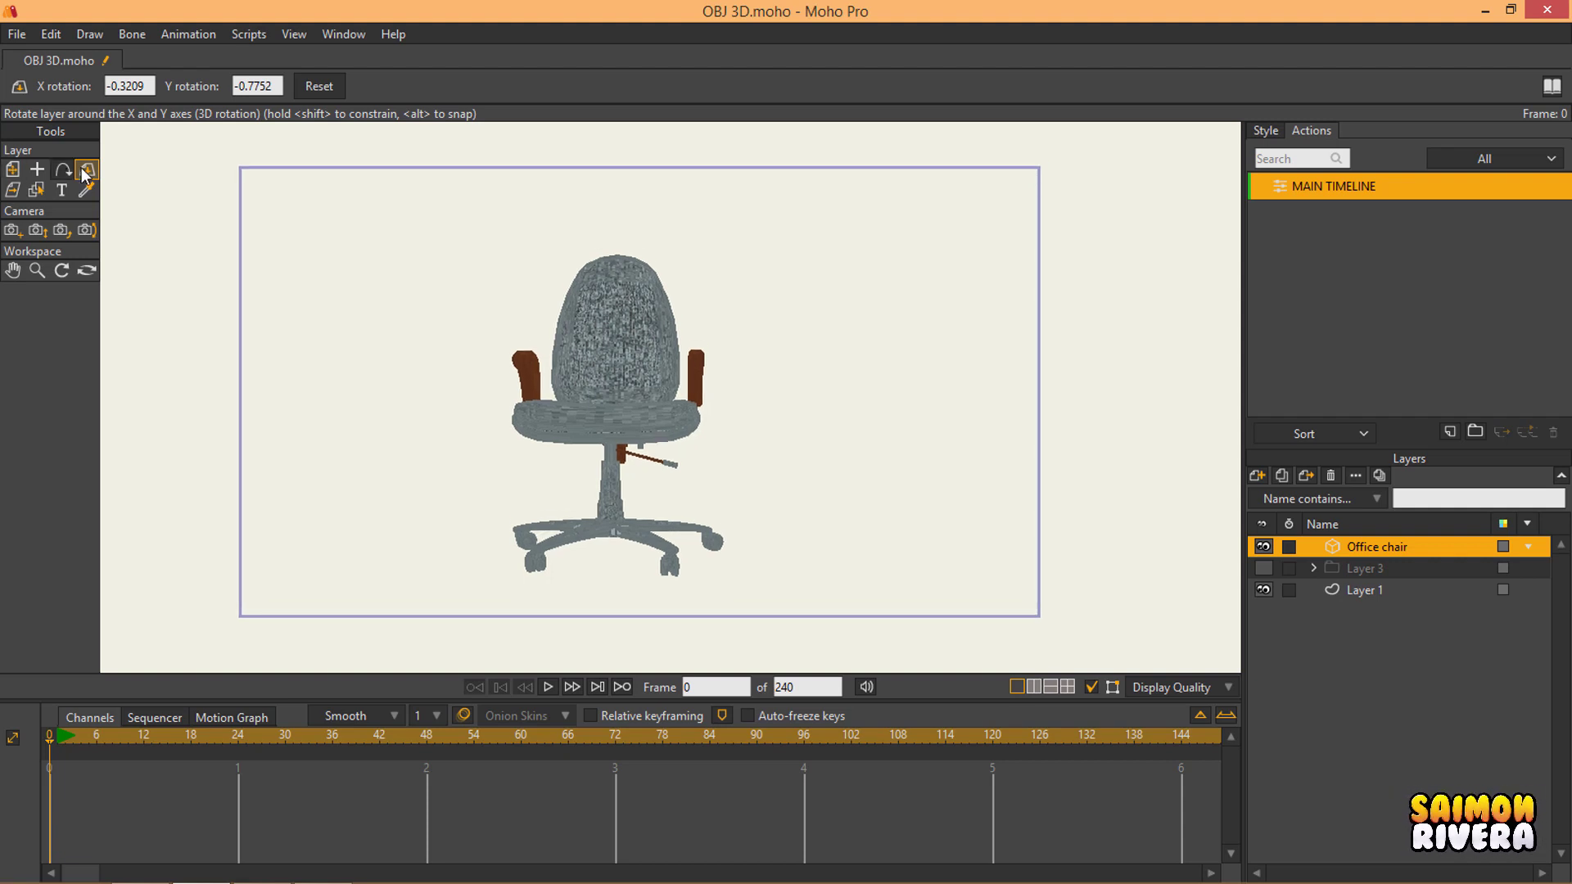
left_click_drag(520, 426, 646, 416)
scroll(638, 468, "up", 5)
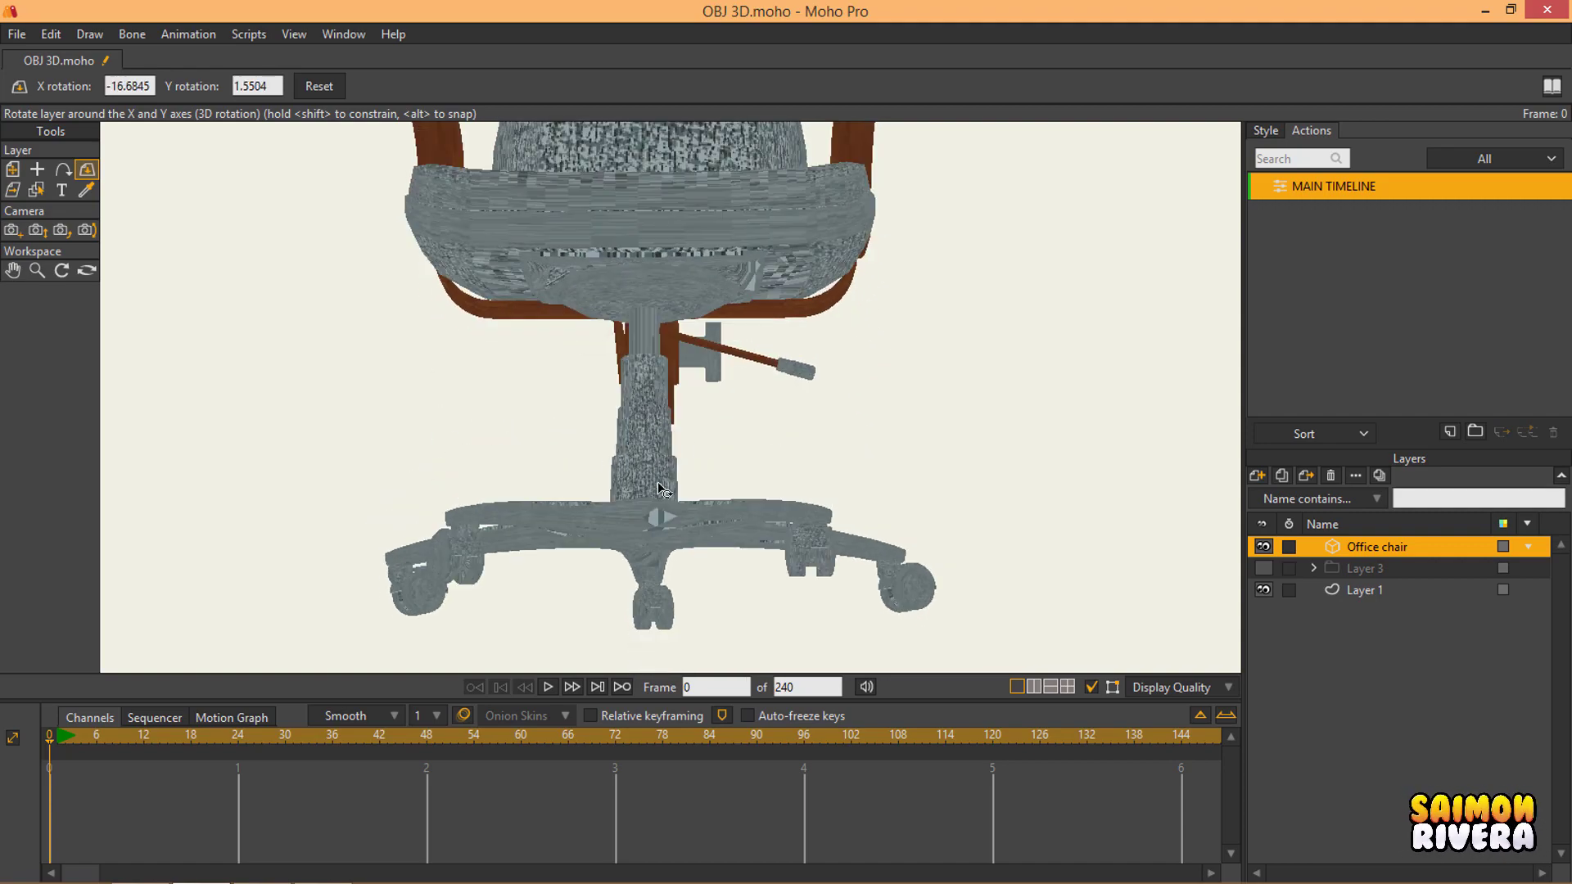
left_click_drag(659, 489, 710, 468)
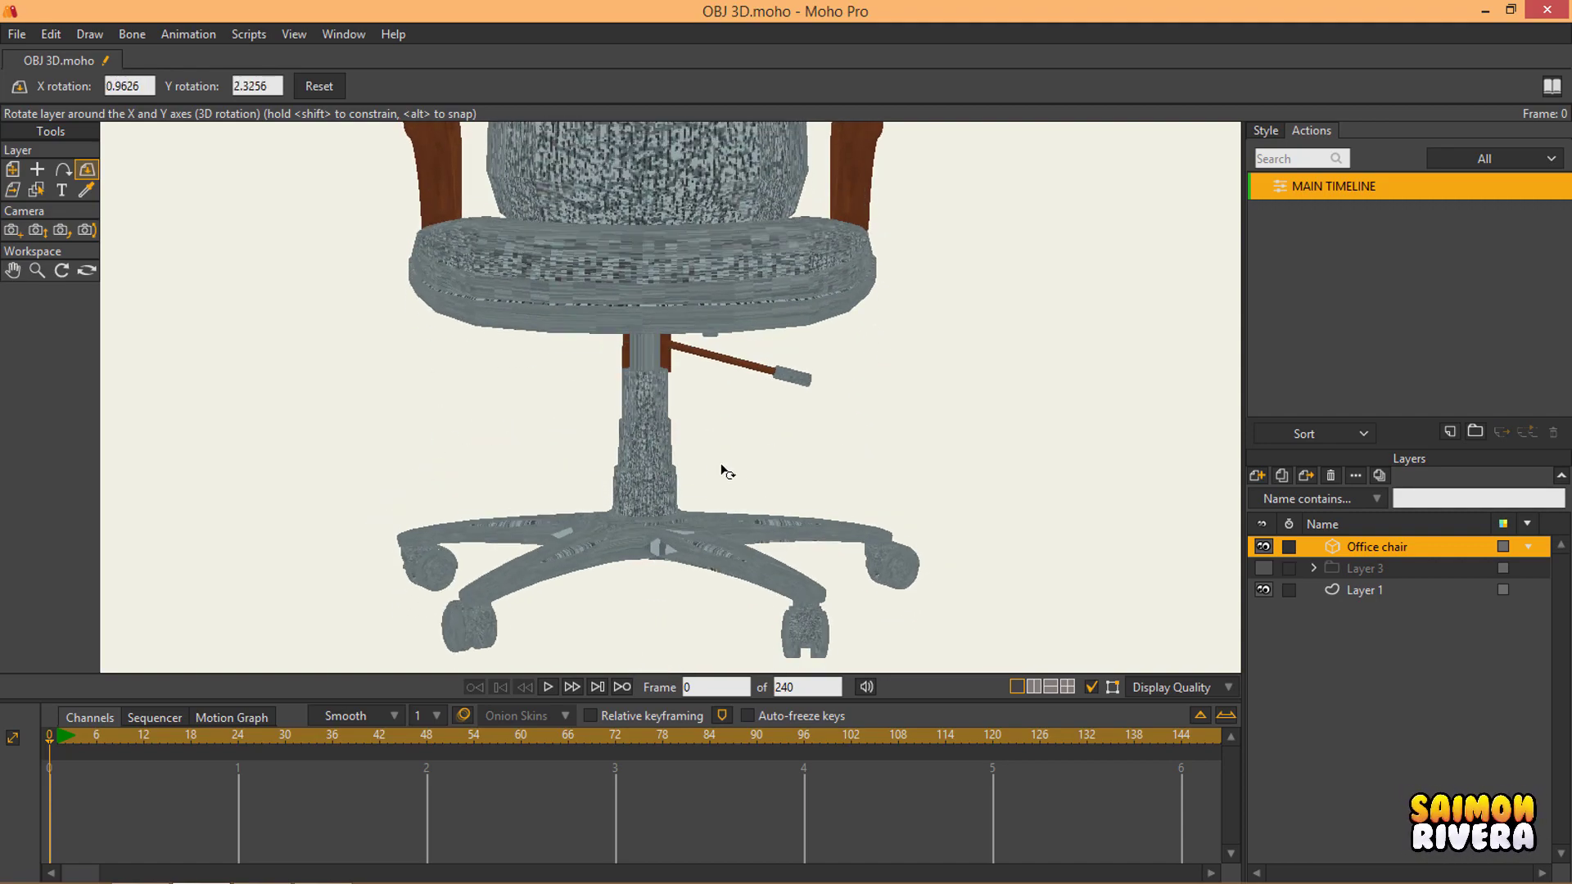
scroll(737, 483, "down", 3)
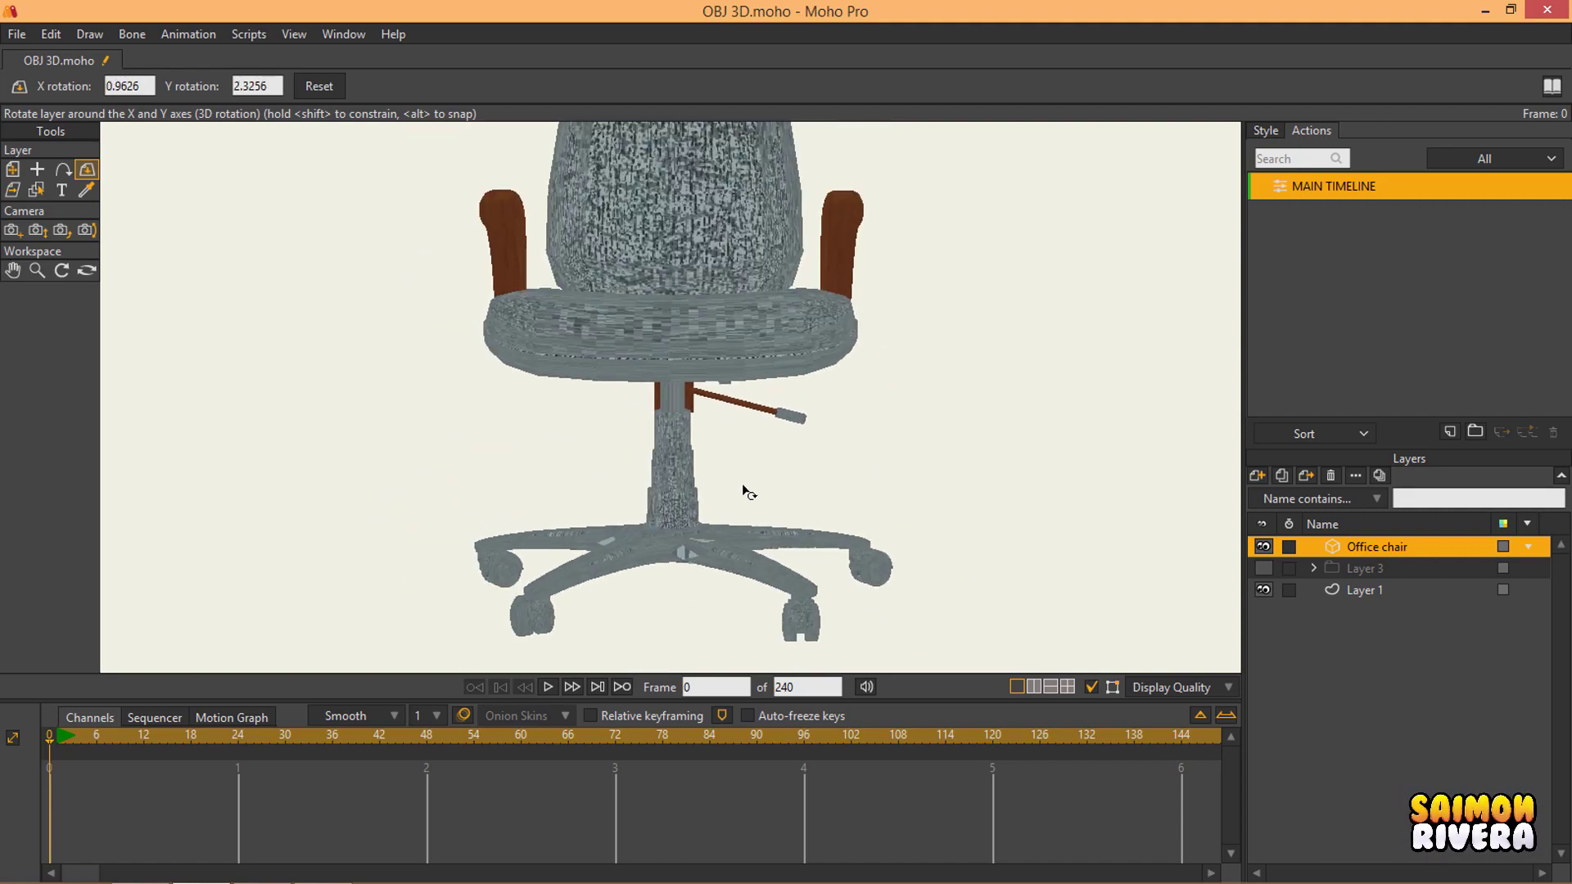
scroll(743, 489, "down", 2)
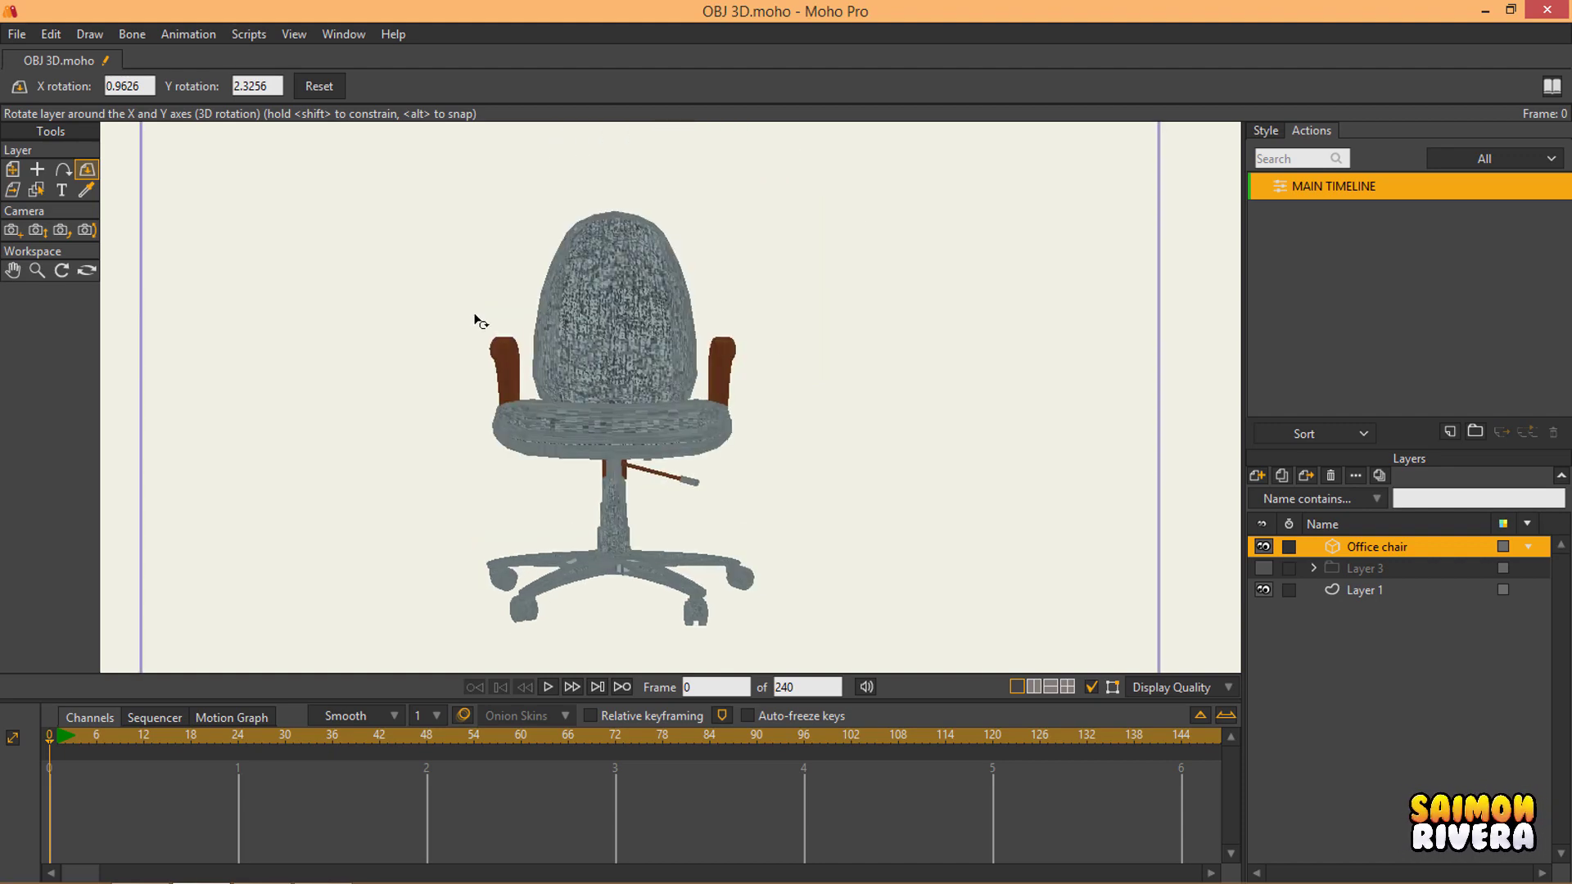
Step: Reopen the office chair's material settings and check the Mat.3 material and the texture files available for it
double_click(1349, 548)
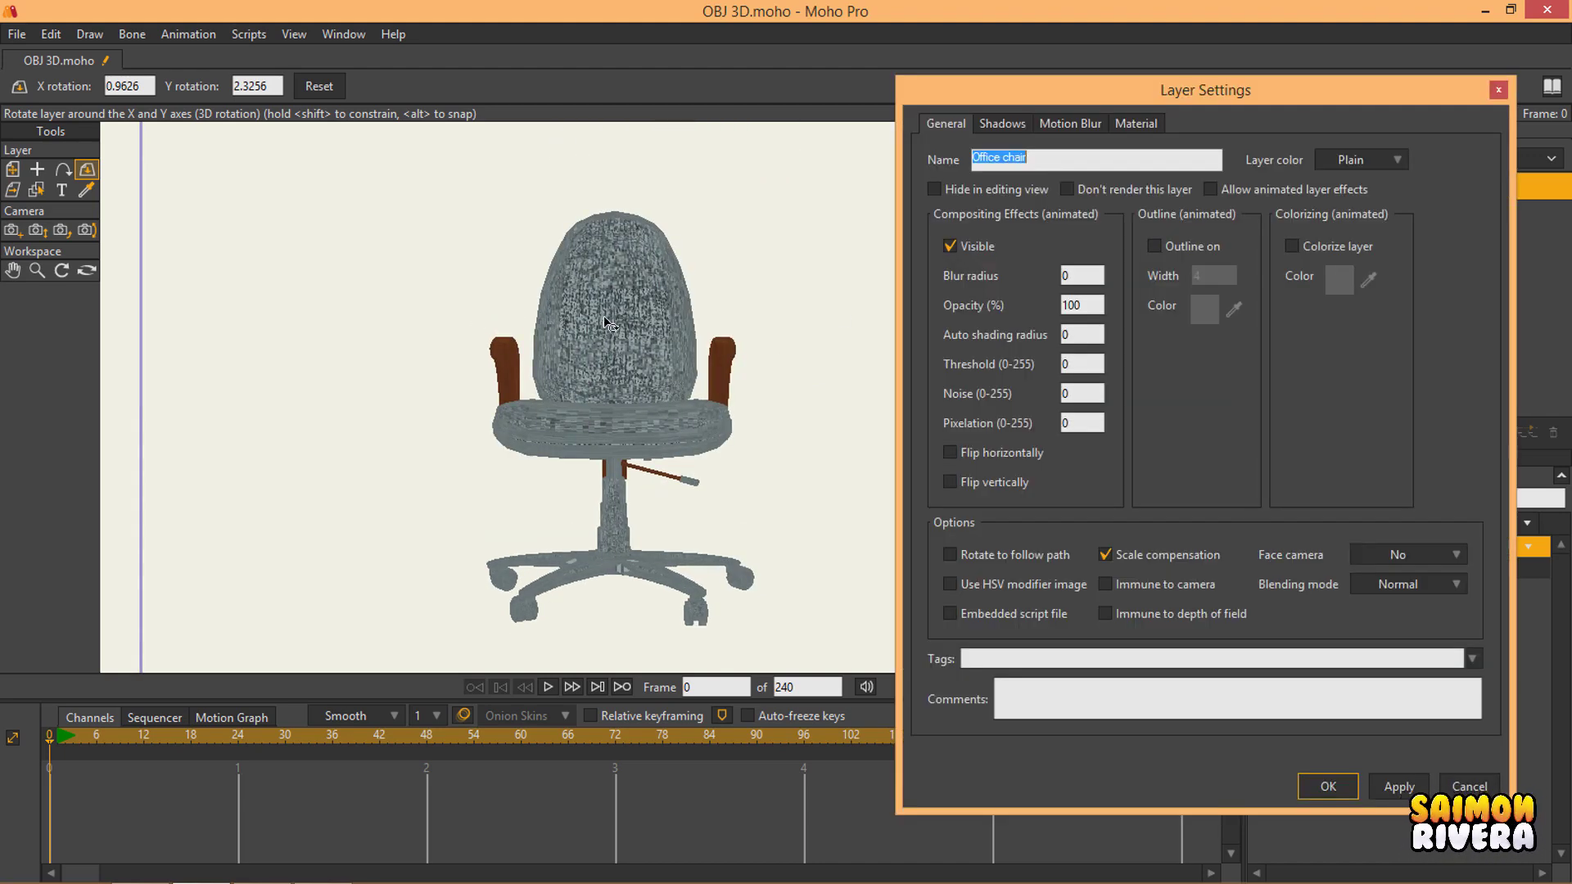
left_click(1136, 123)
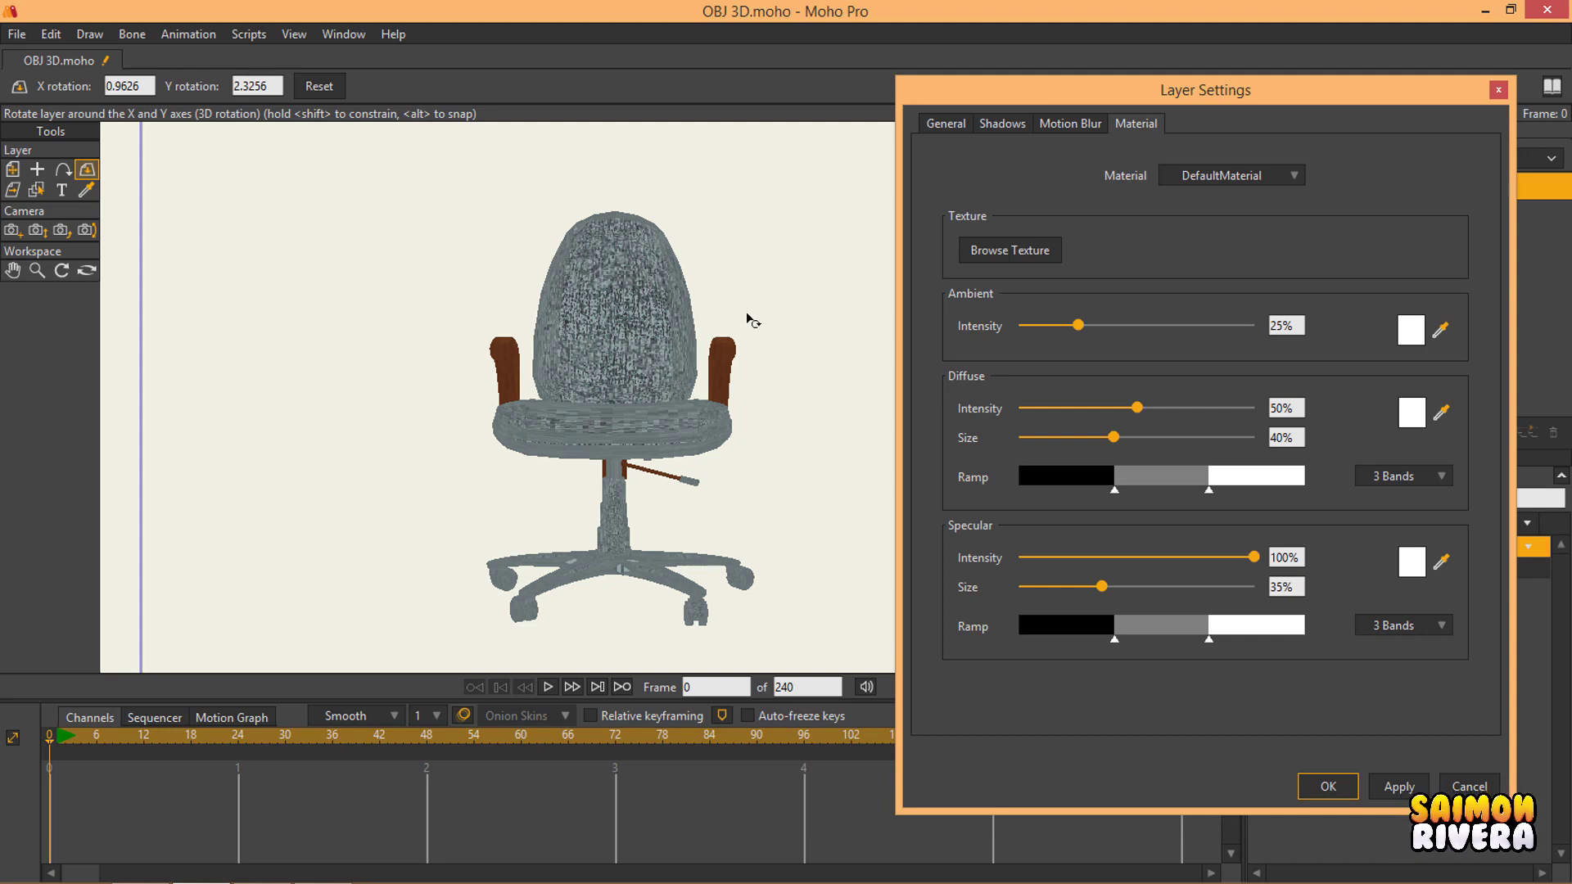
left_click(1209, 183)
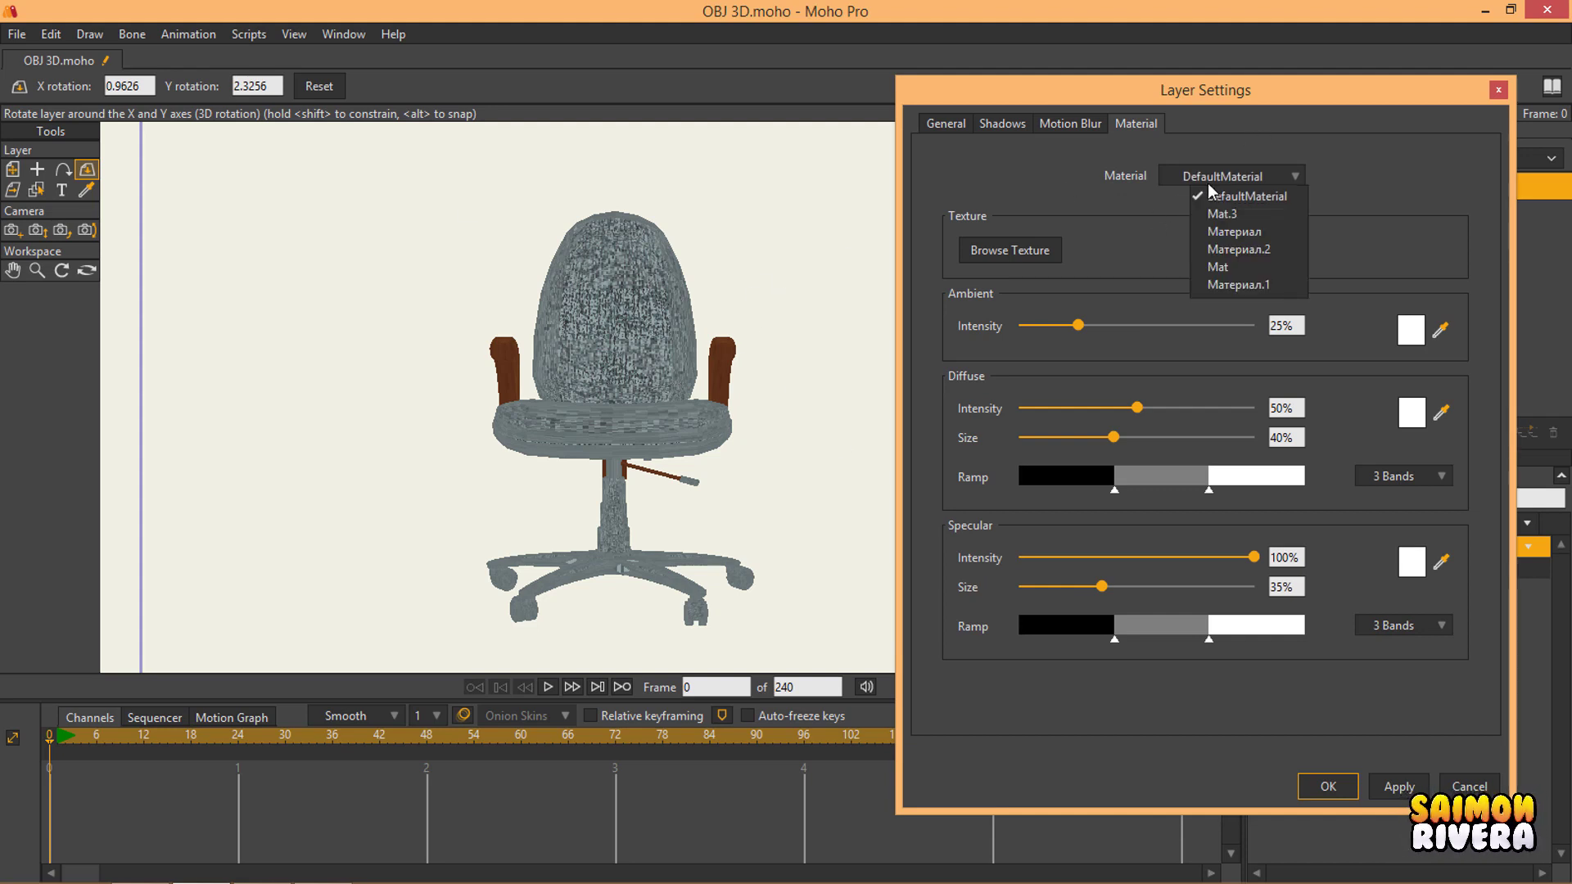
left_click(1280, 214)
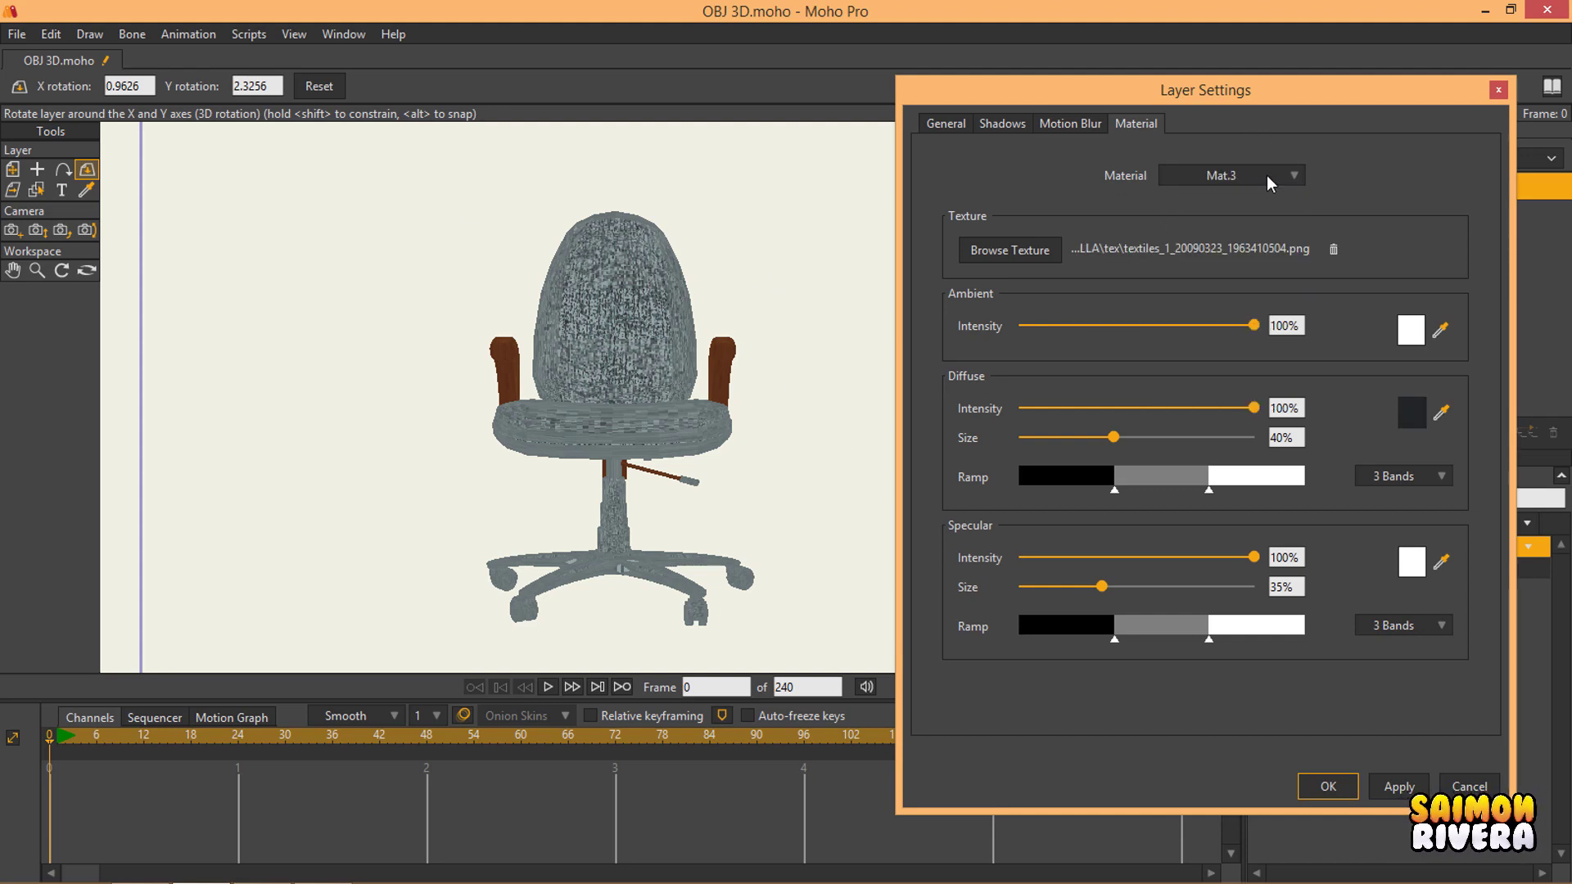
left_click(1046, 255)
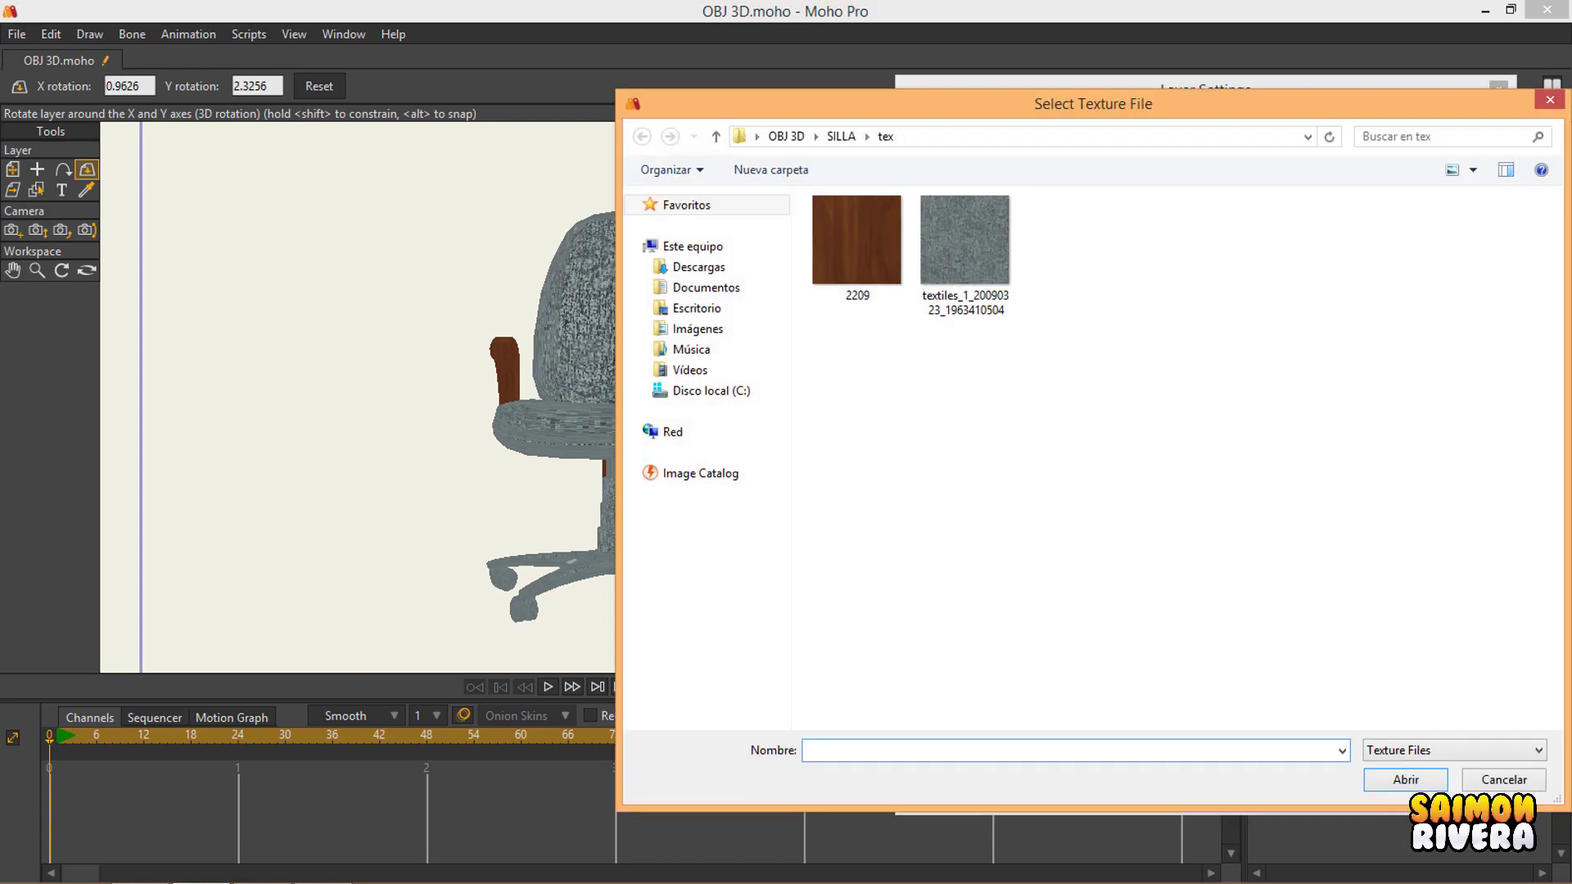
key("Escape")
Step: Browse the texture for the chair's Mat.3 material up to the OBJ 3D folder and select the textura-metal image
left_click(1203, 175)
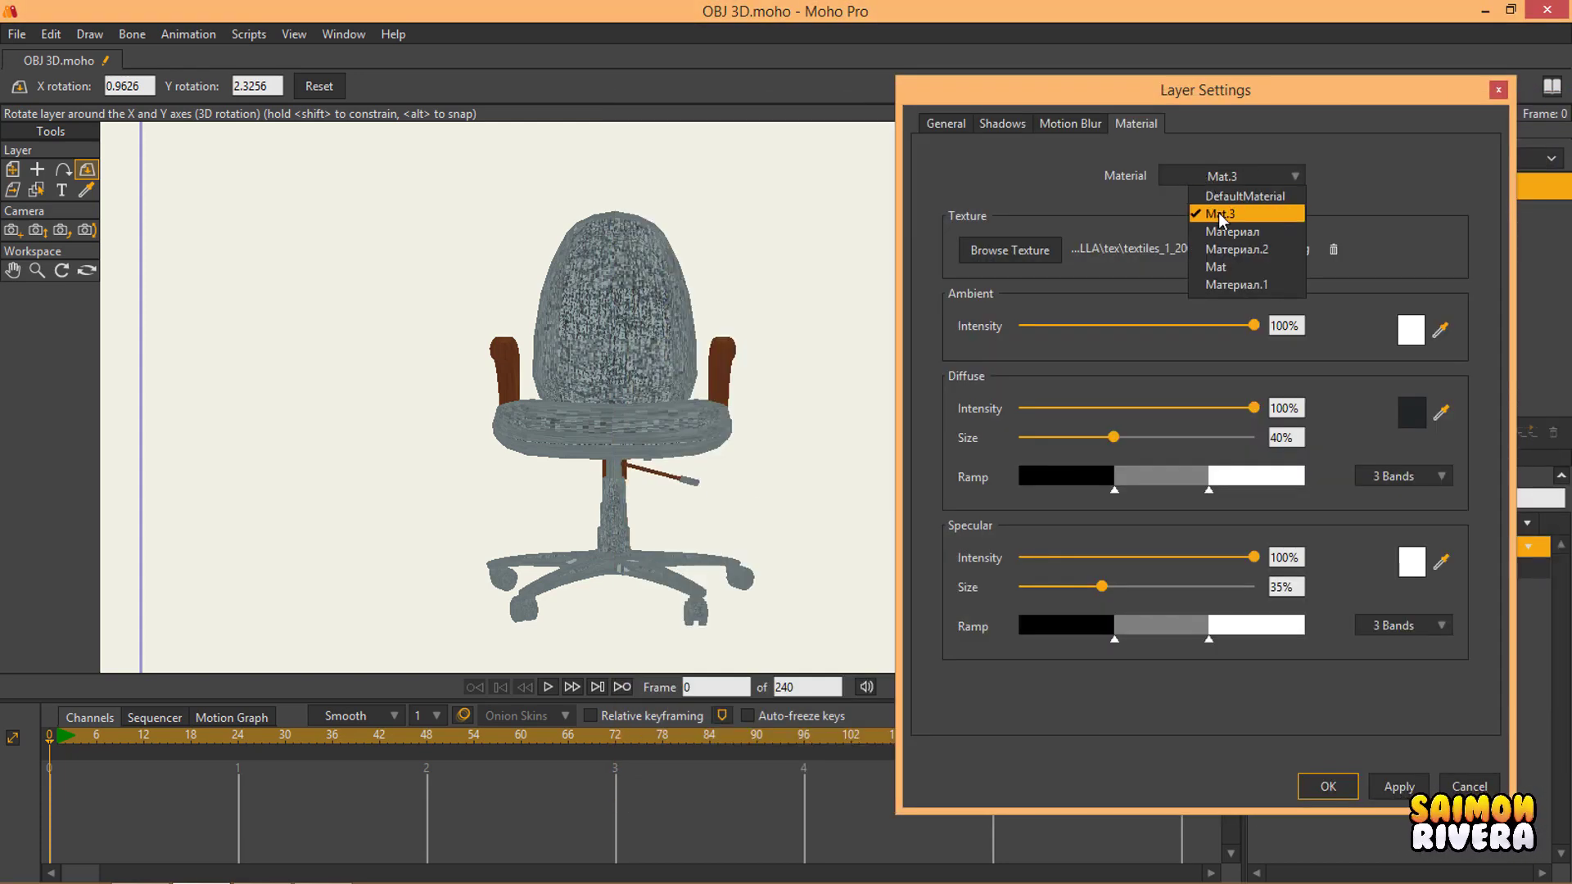
left_click(1218, 213)
left_click(1015, 254)
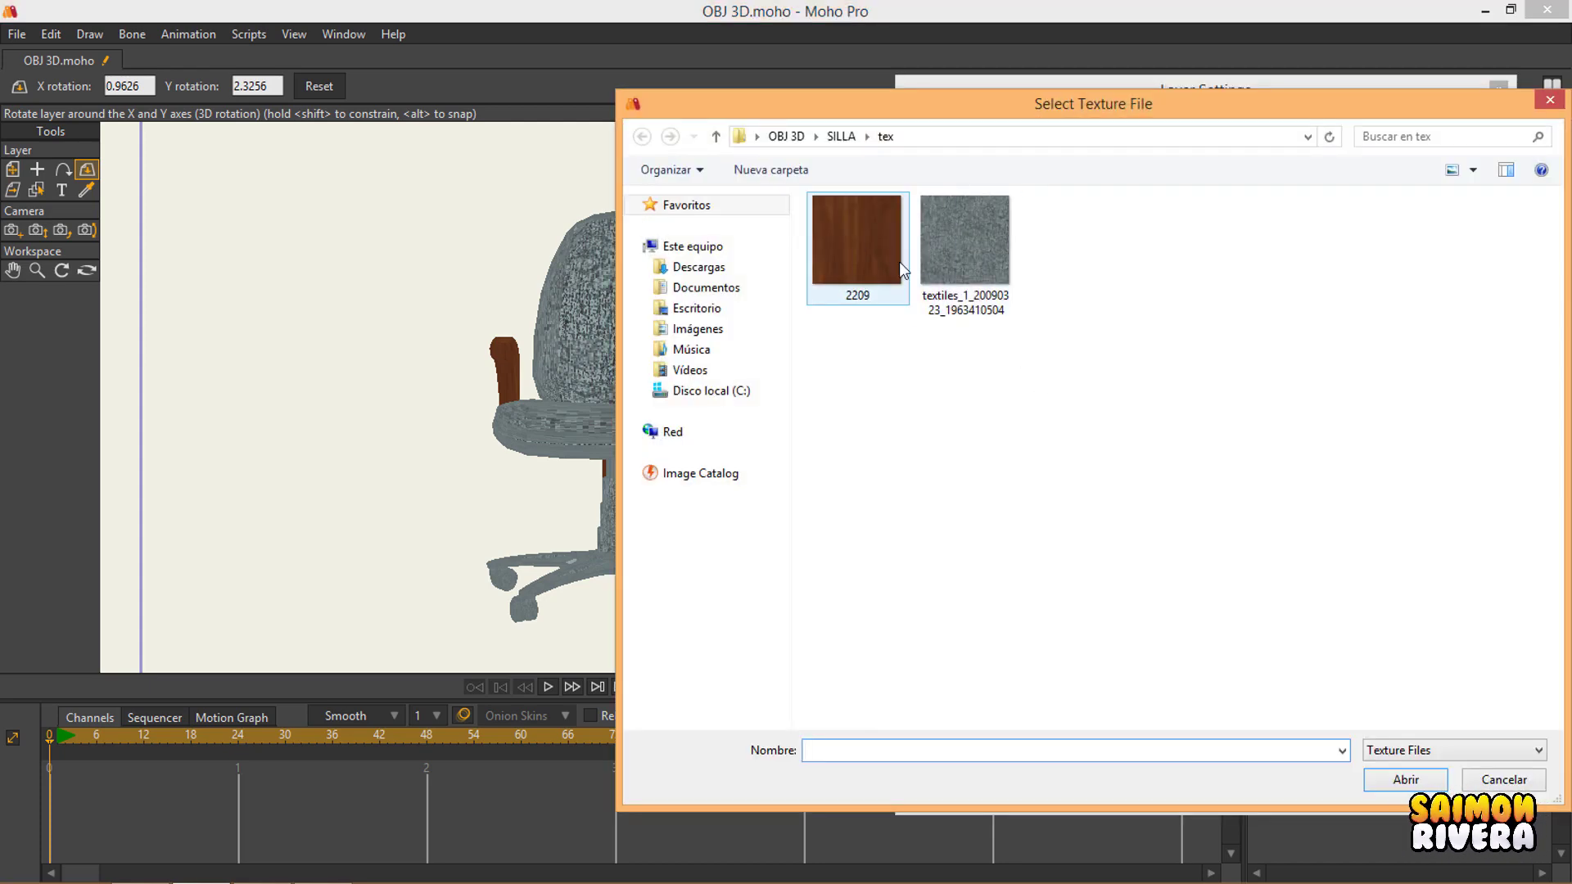
left_click_drag(1027, 104, 943, 88)
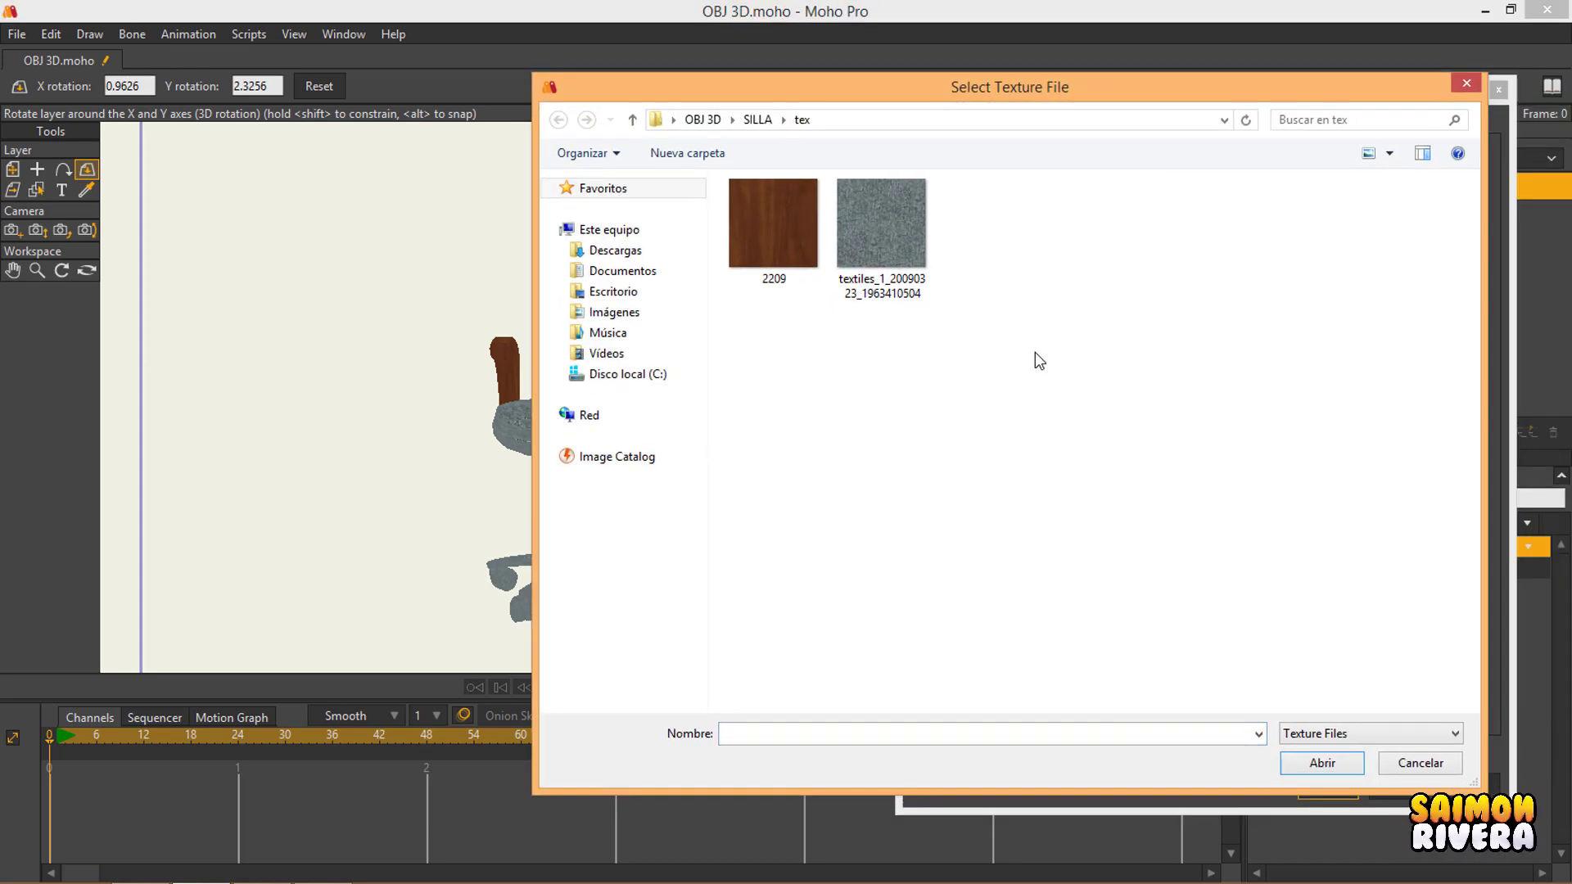
key("alt+Up")
key("alt+Up")
left_click(810, 254)
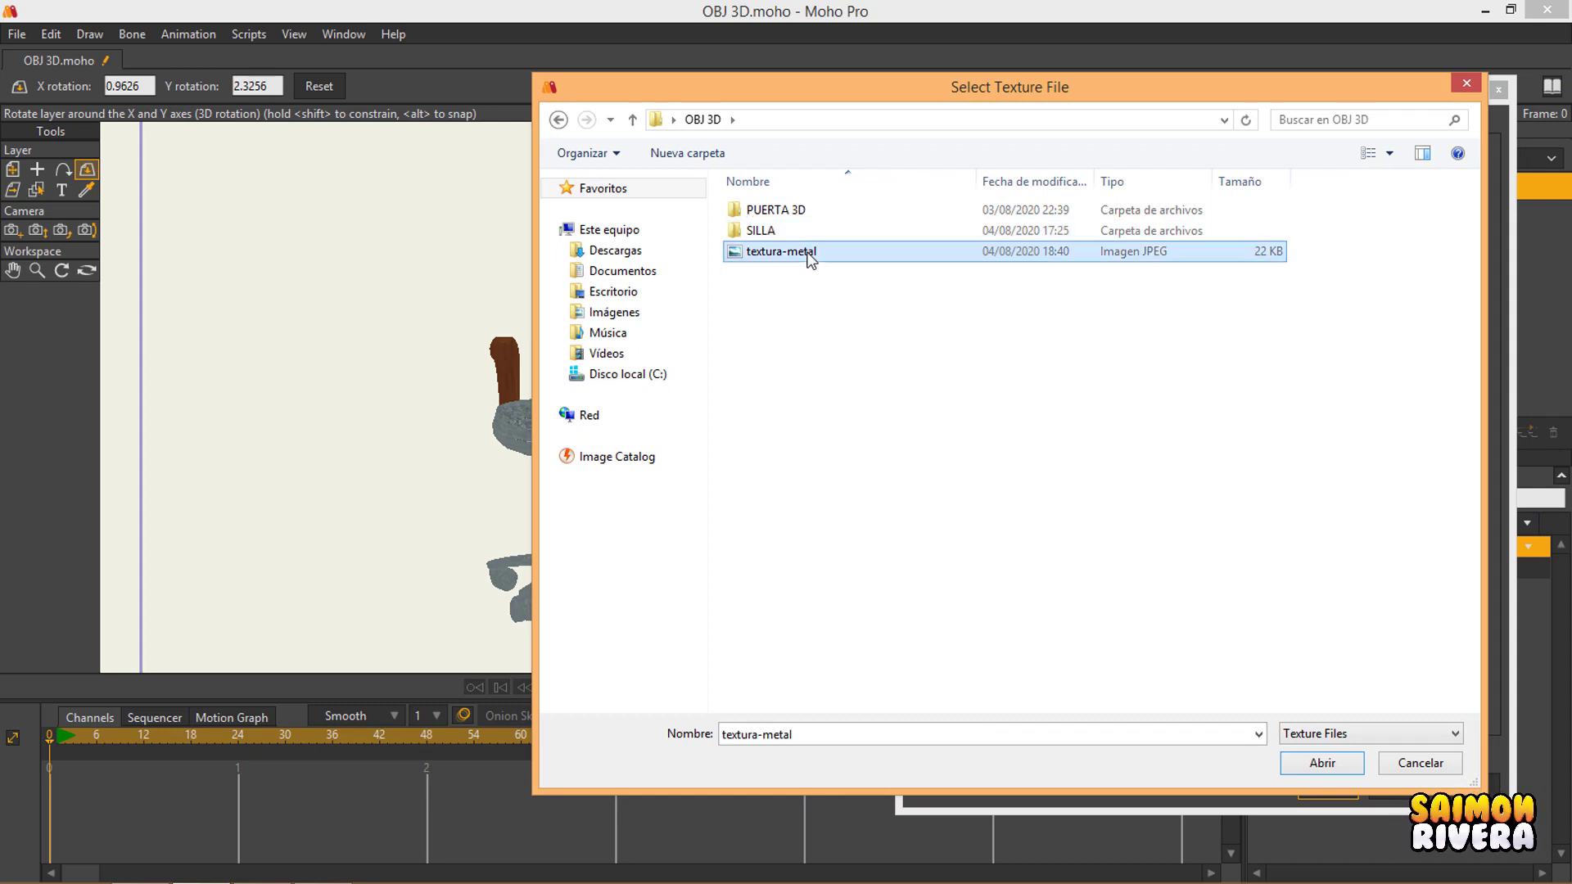
Step: Show the folder contents as large thumbnails and apply textura-metal.jpg as the texture of Mat.3
right_click(870, 296)
mouse_move(900, 308)
left_click(1179, 330)
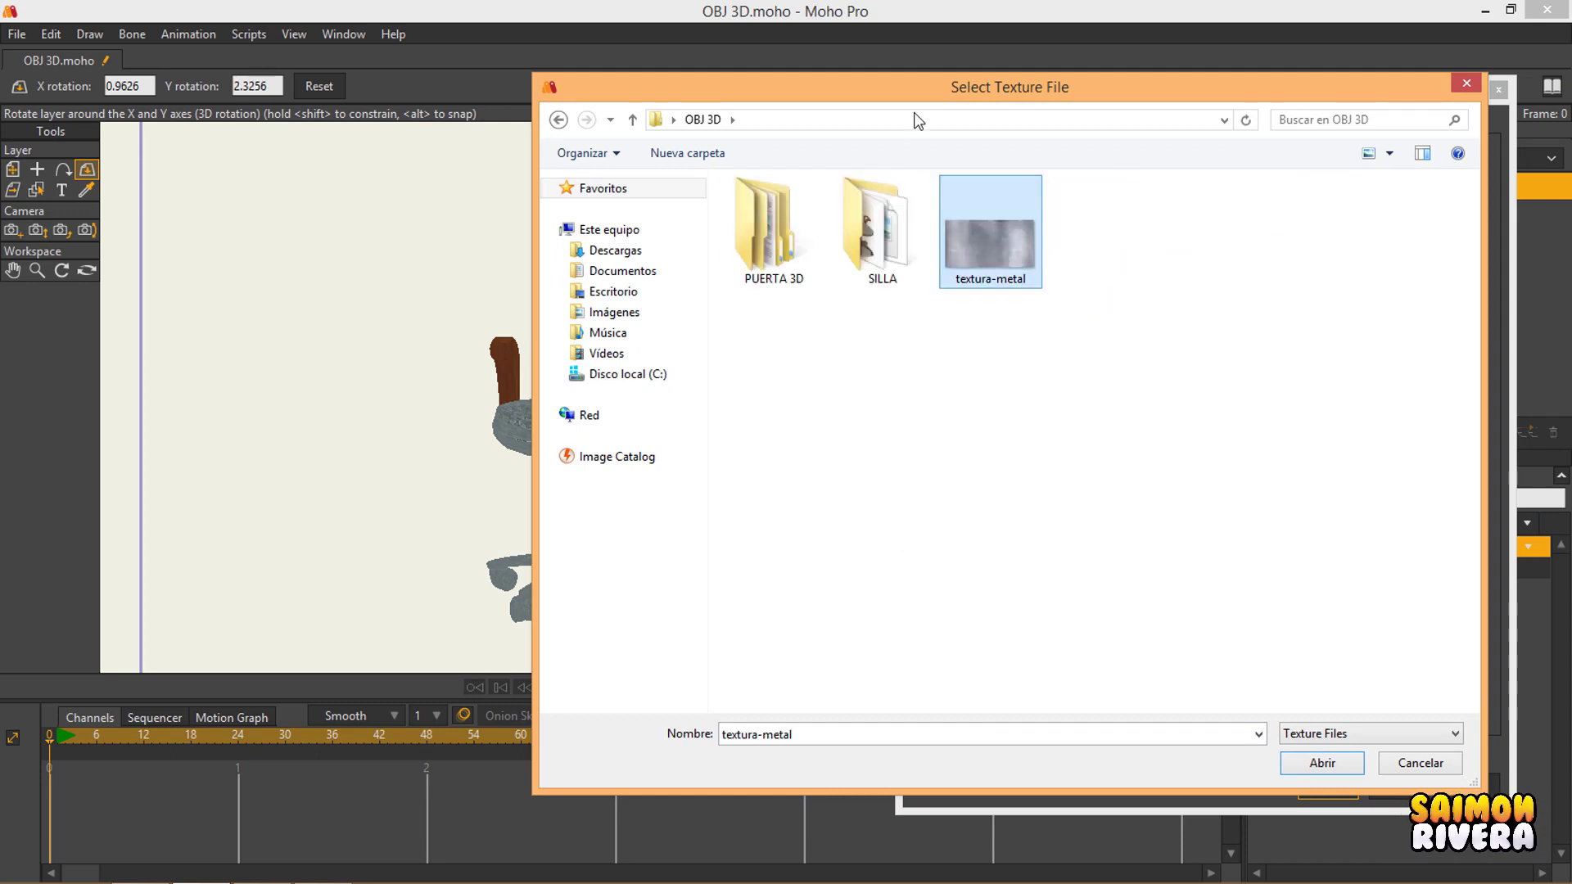
mouse_move(959, 92)
left_mouse_down()
mouse_move(1069, 105)
mouse_move(956, 103)
left_mouse_up()
left_click(1277, 776)
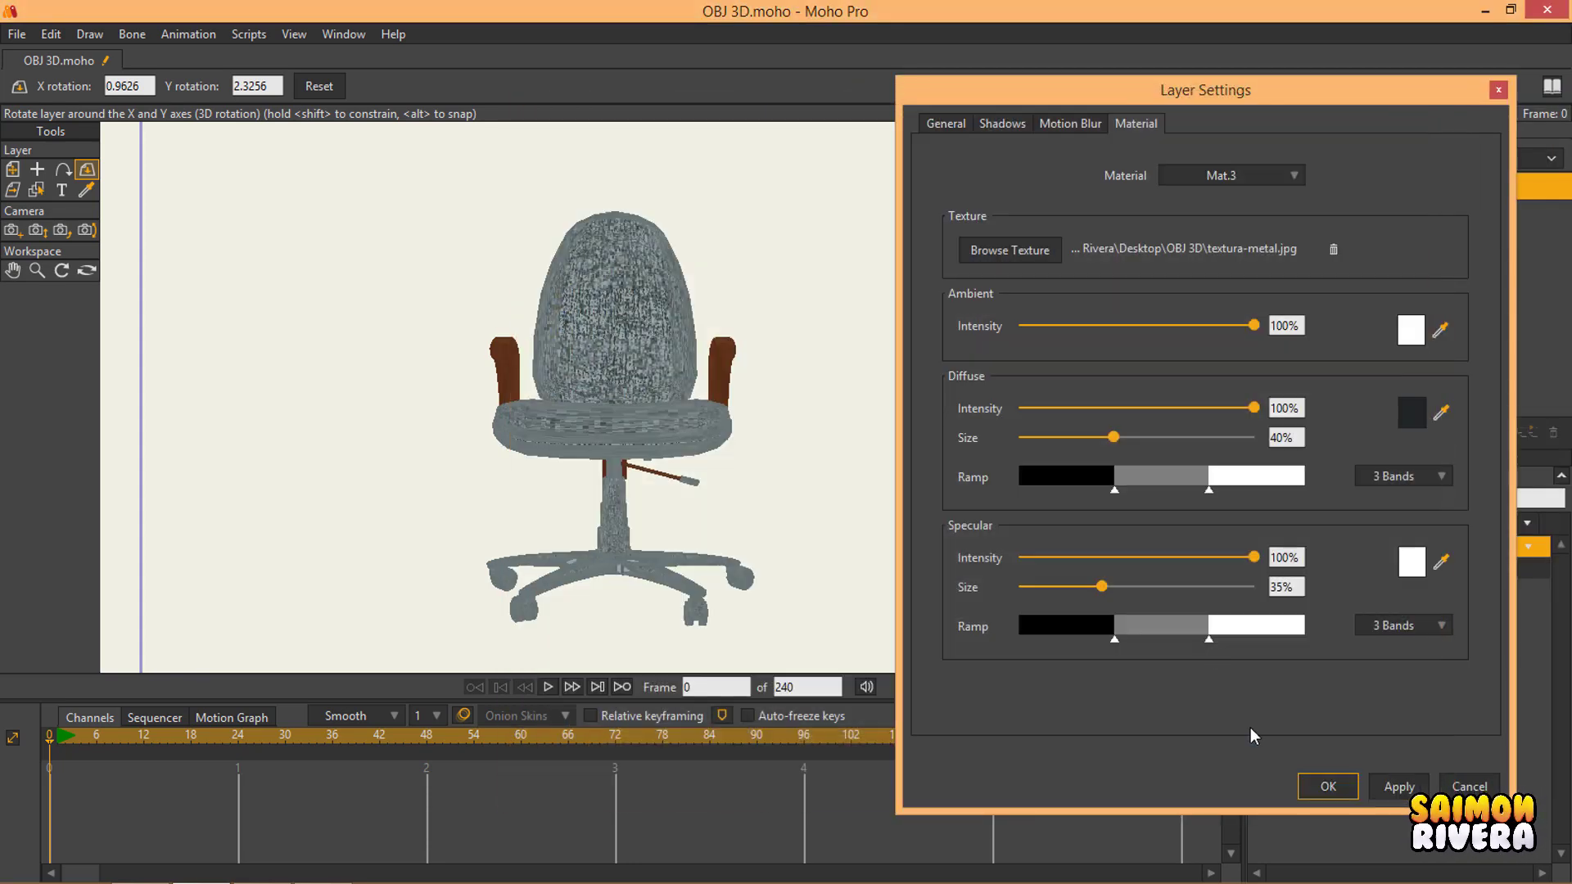
left_click(1391, 781)
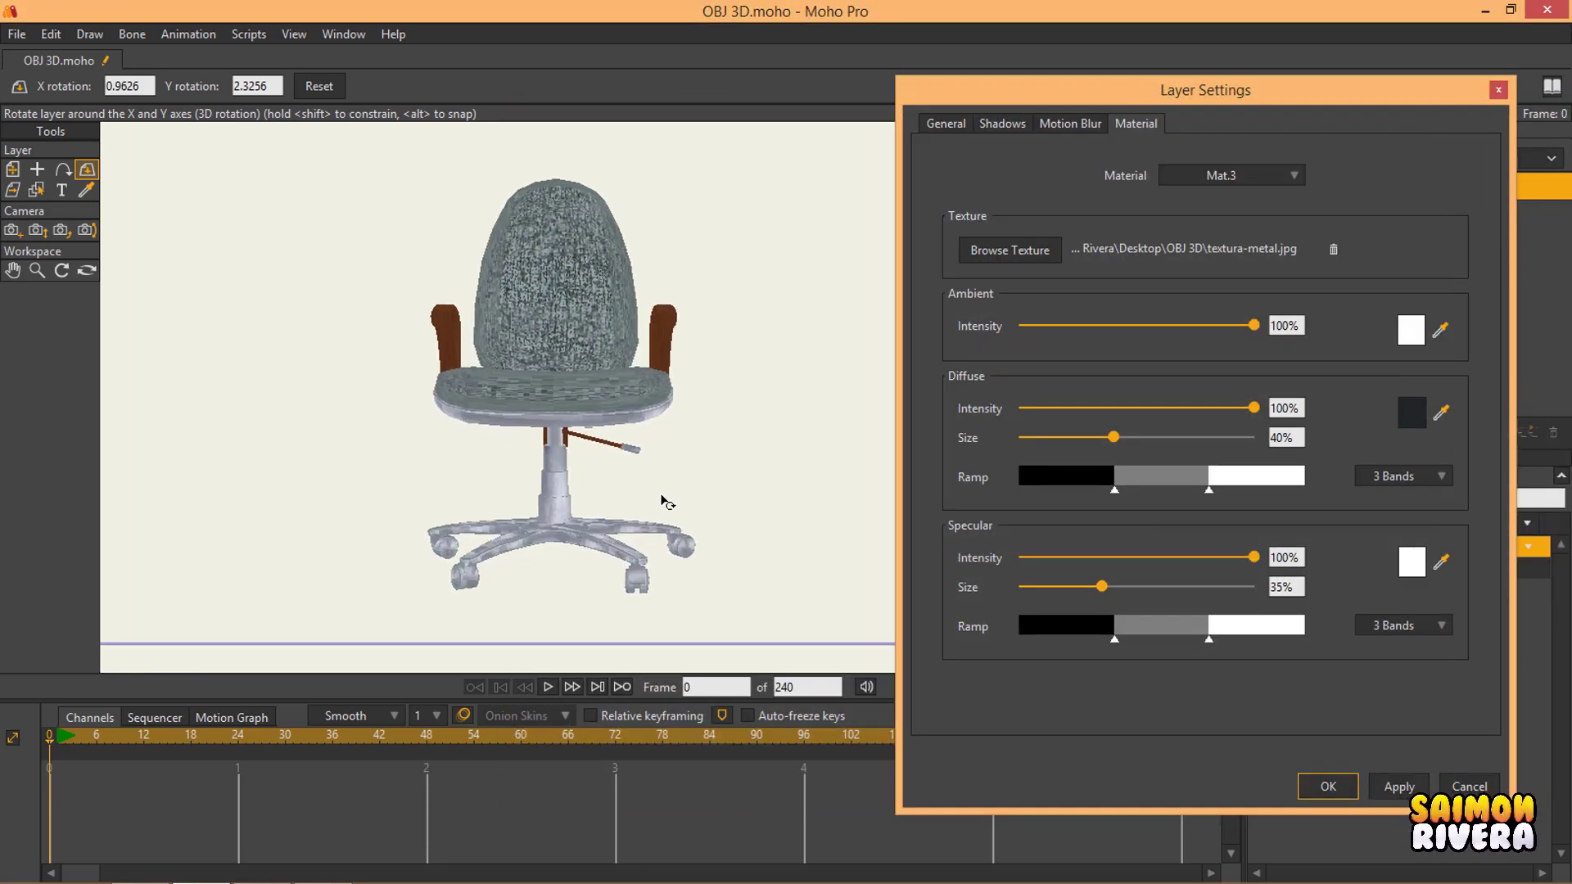
Step: Rotate the textured chair in 3D to about X 5.13 and Y 0.31 and accept the layer settings
scroll(661, 505, "up", 4)
mouse_move(622, 409)
left_mouse_down()
mouse_move(652, 425)
mouse_move(663, 344)
mouse_move(676, 376)
mouse_move(642, 455)
mouse_move(642, 414)
mouse_move(586, 467)
mouse_move(649, 393)
mouse_move(631, 428)
mouse_move(636, 409)
left_mouse_up()
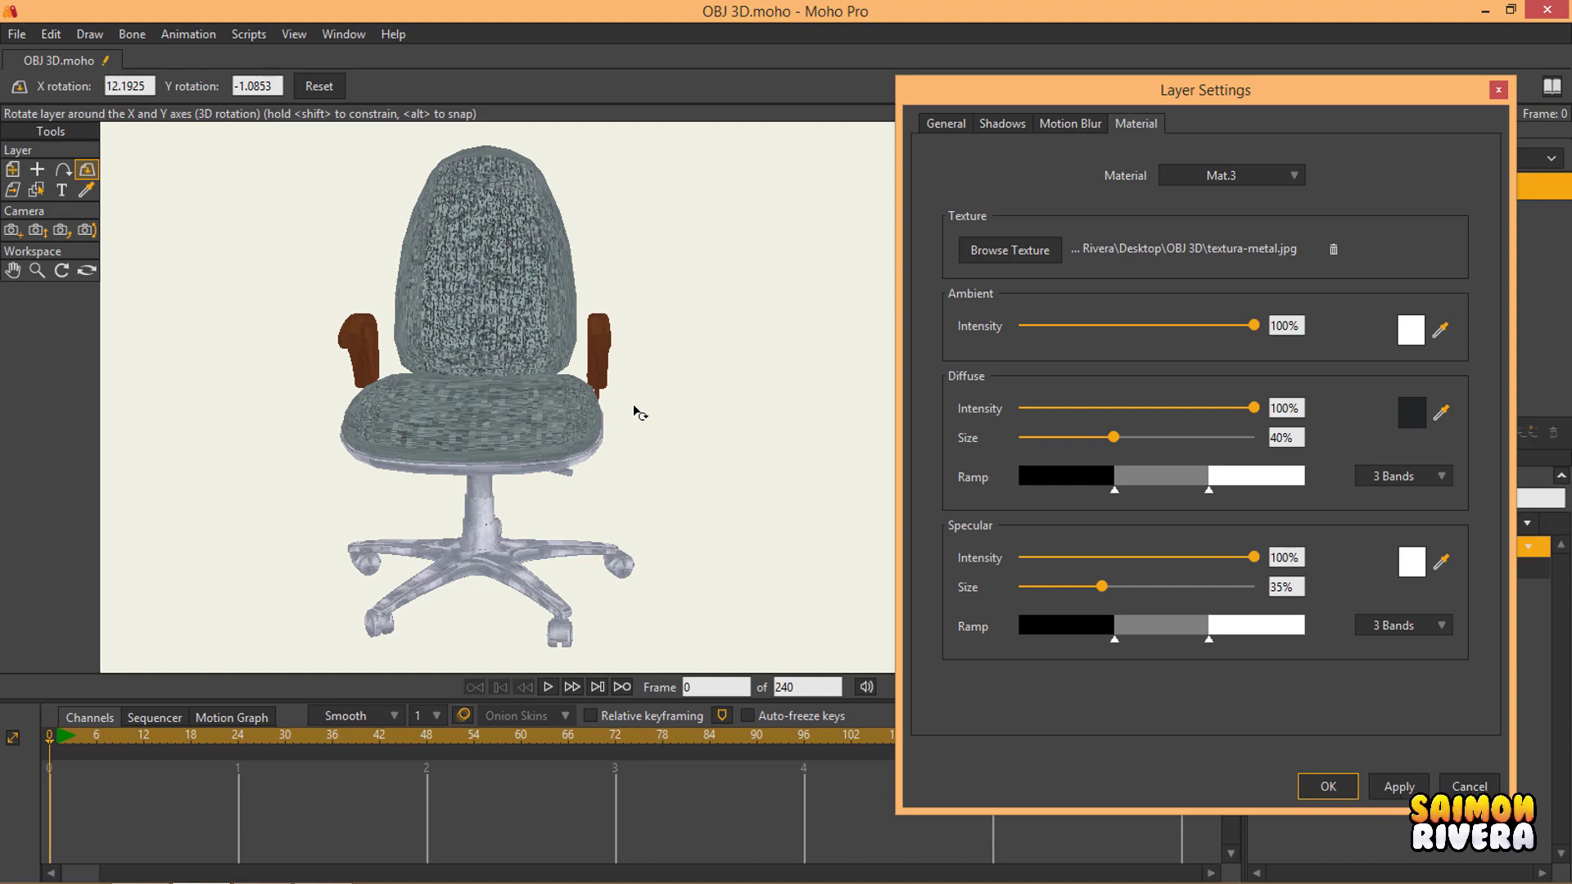
left_click_drag(641, 411, 698, 437)
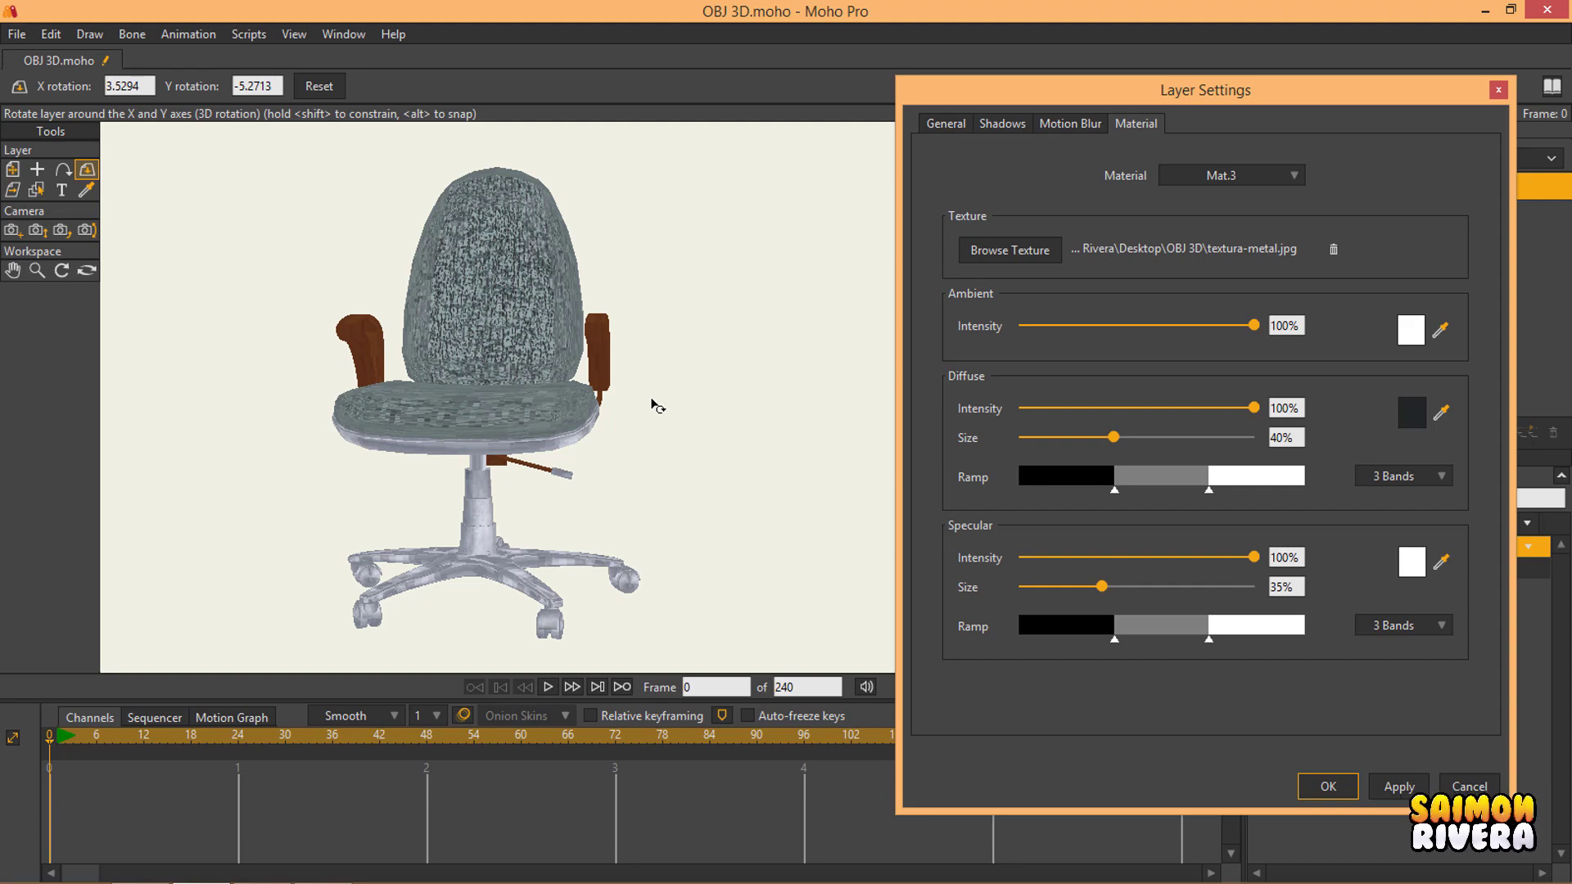
left_click_drag(657, 406, 690, 404)
left_click(1335, 781)
Step: Render a preview of the frame and rotate the chair to about X 5.13 and Y 7.60
key("ctrl+r")
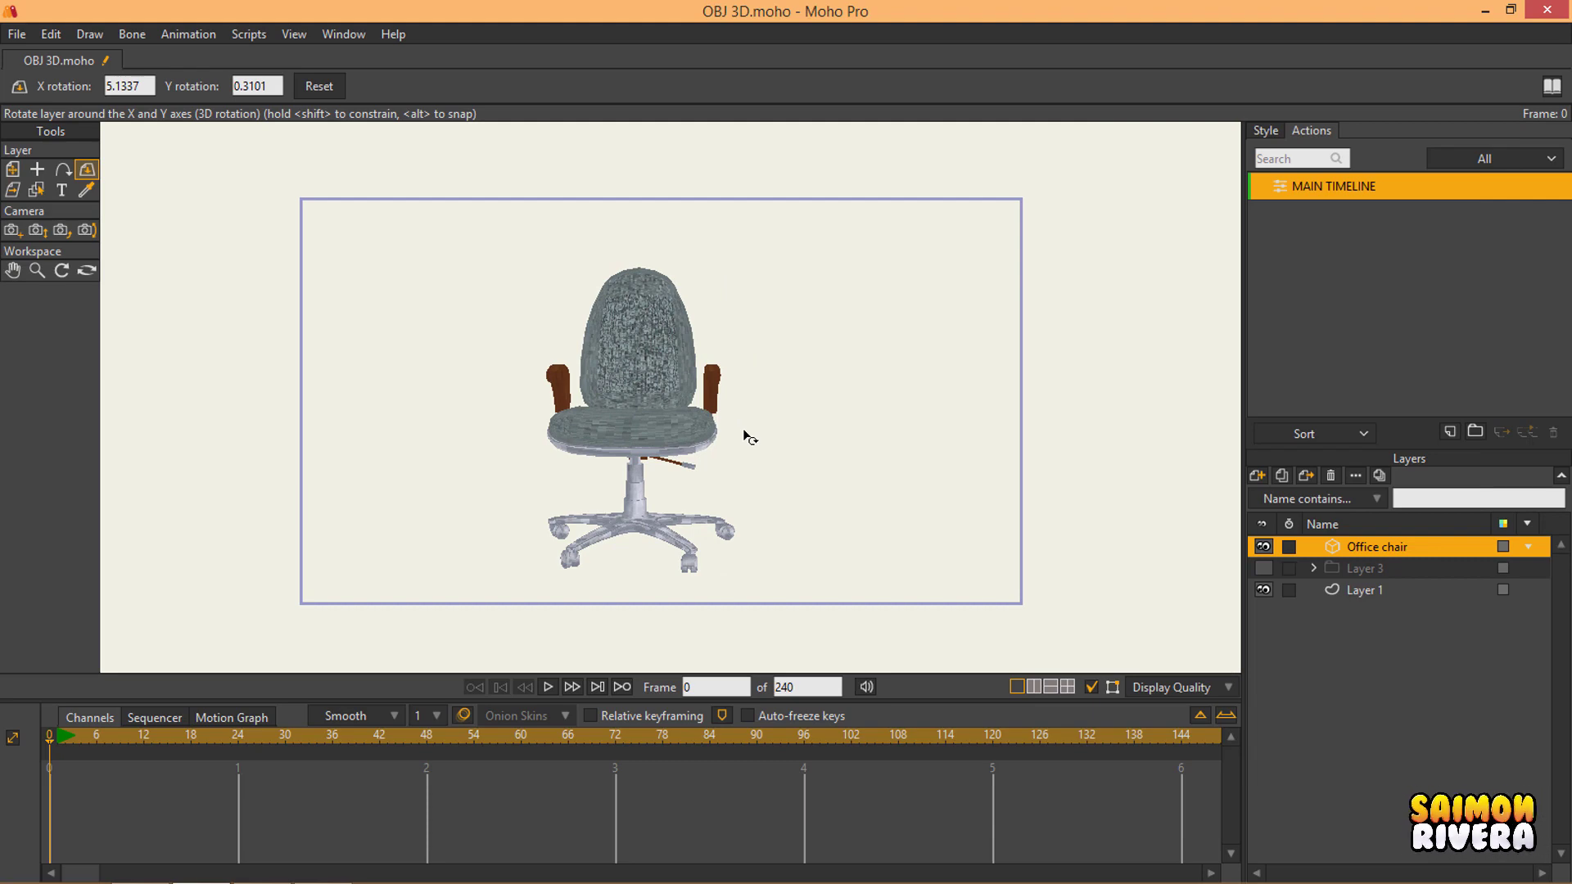
scroll(740, 426, "up", 3)
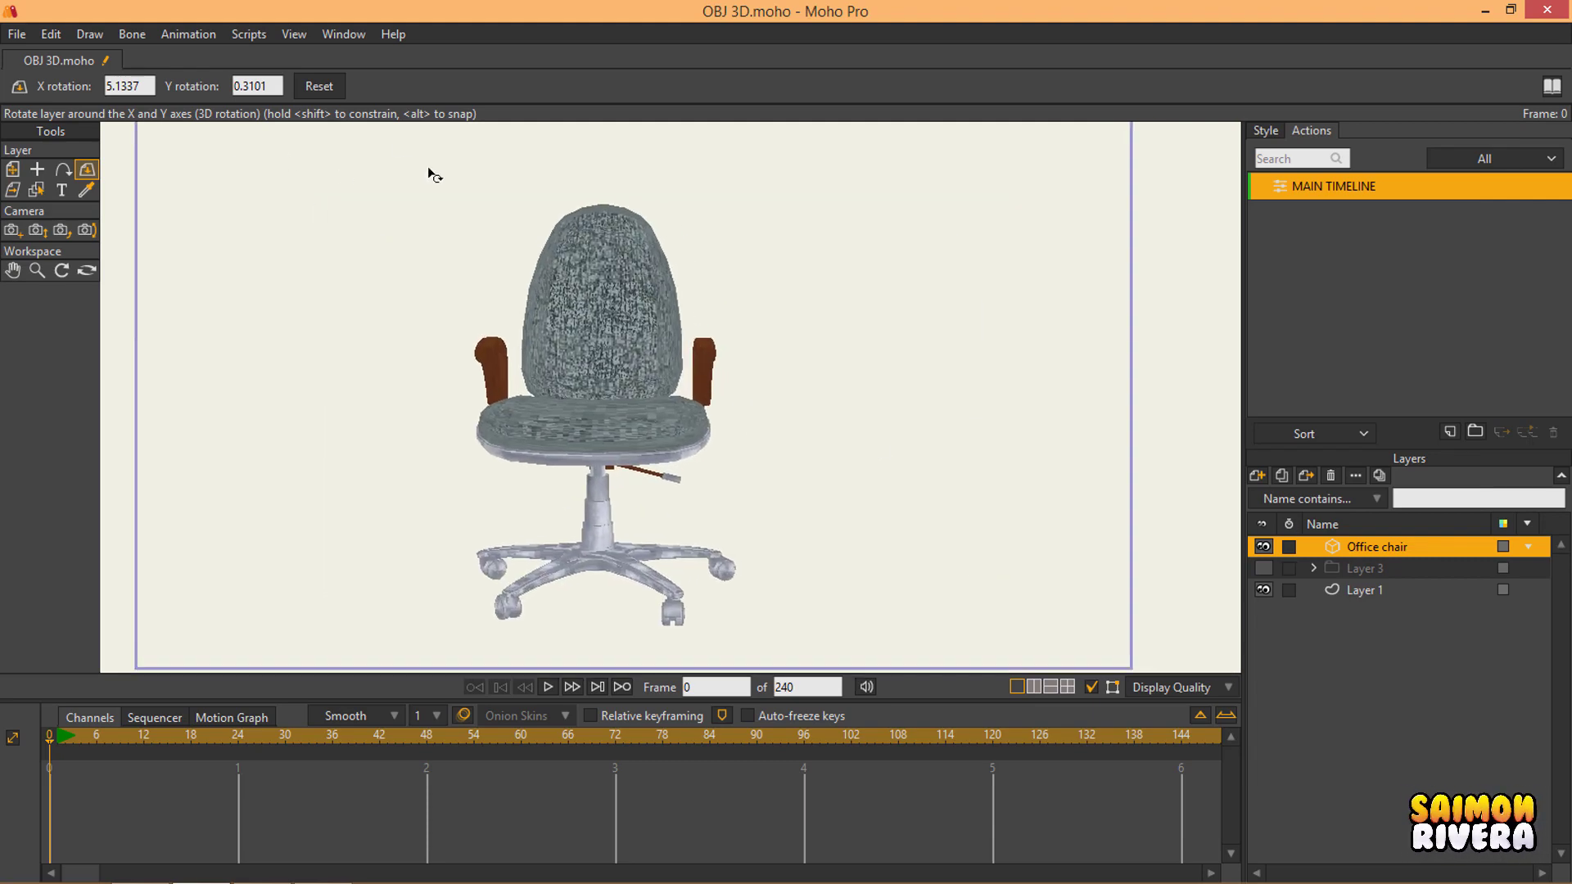
left_click_drag(428, 174, 536, 446)
left_click_drag(891, 261, 803, 410)
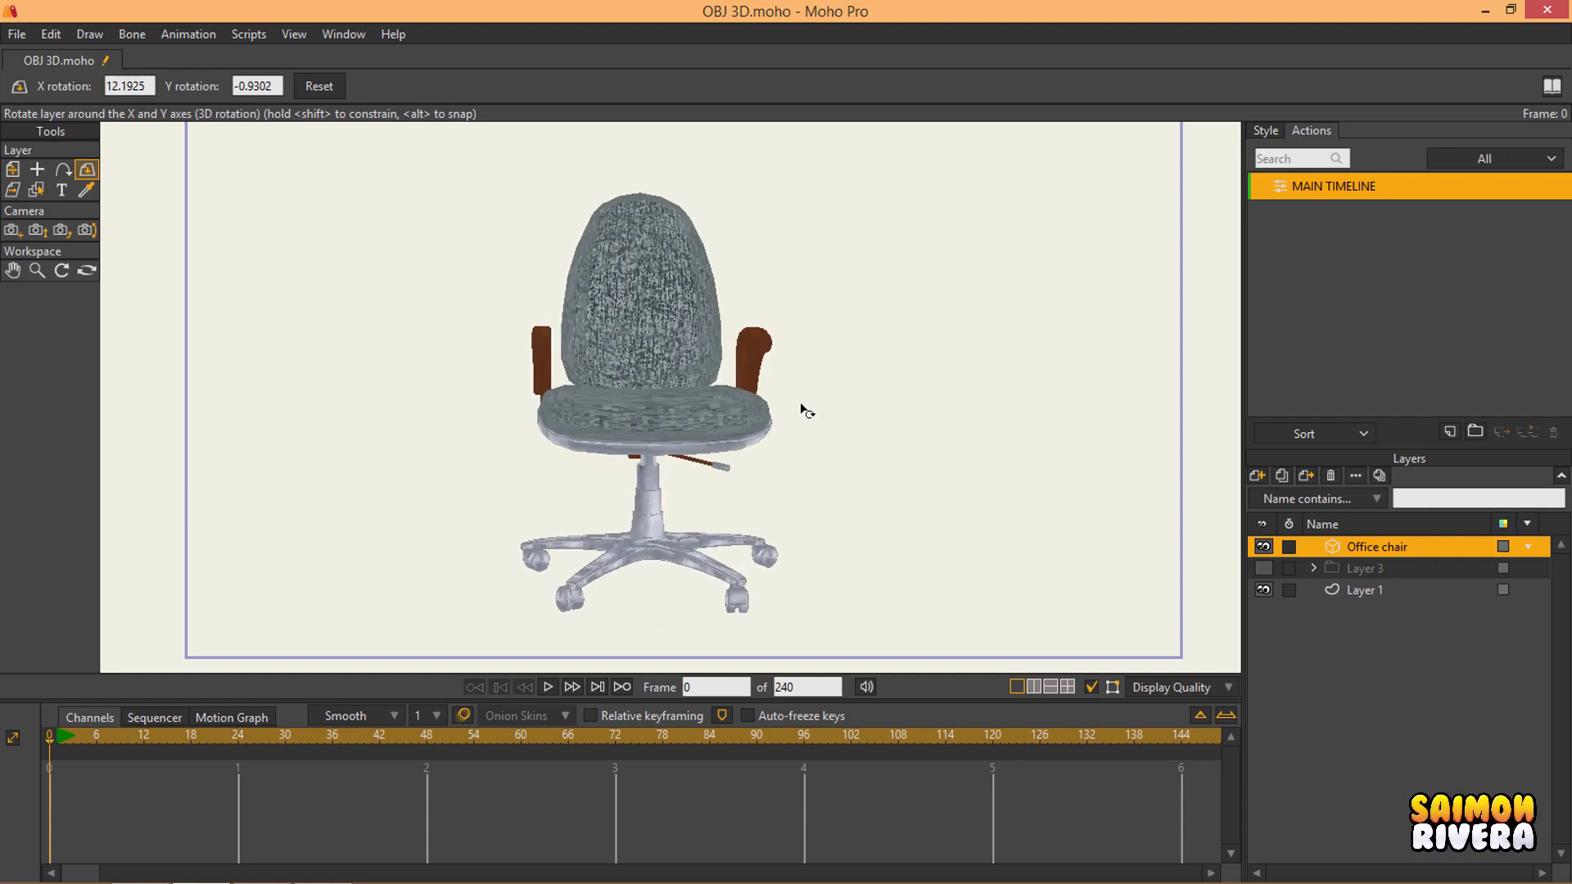
Step: Reopen the office chair's material settings and apply an ambient intensity of 56% to Mat.3
left_click(1379, 475)
left_click(1128, 123)
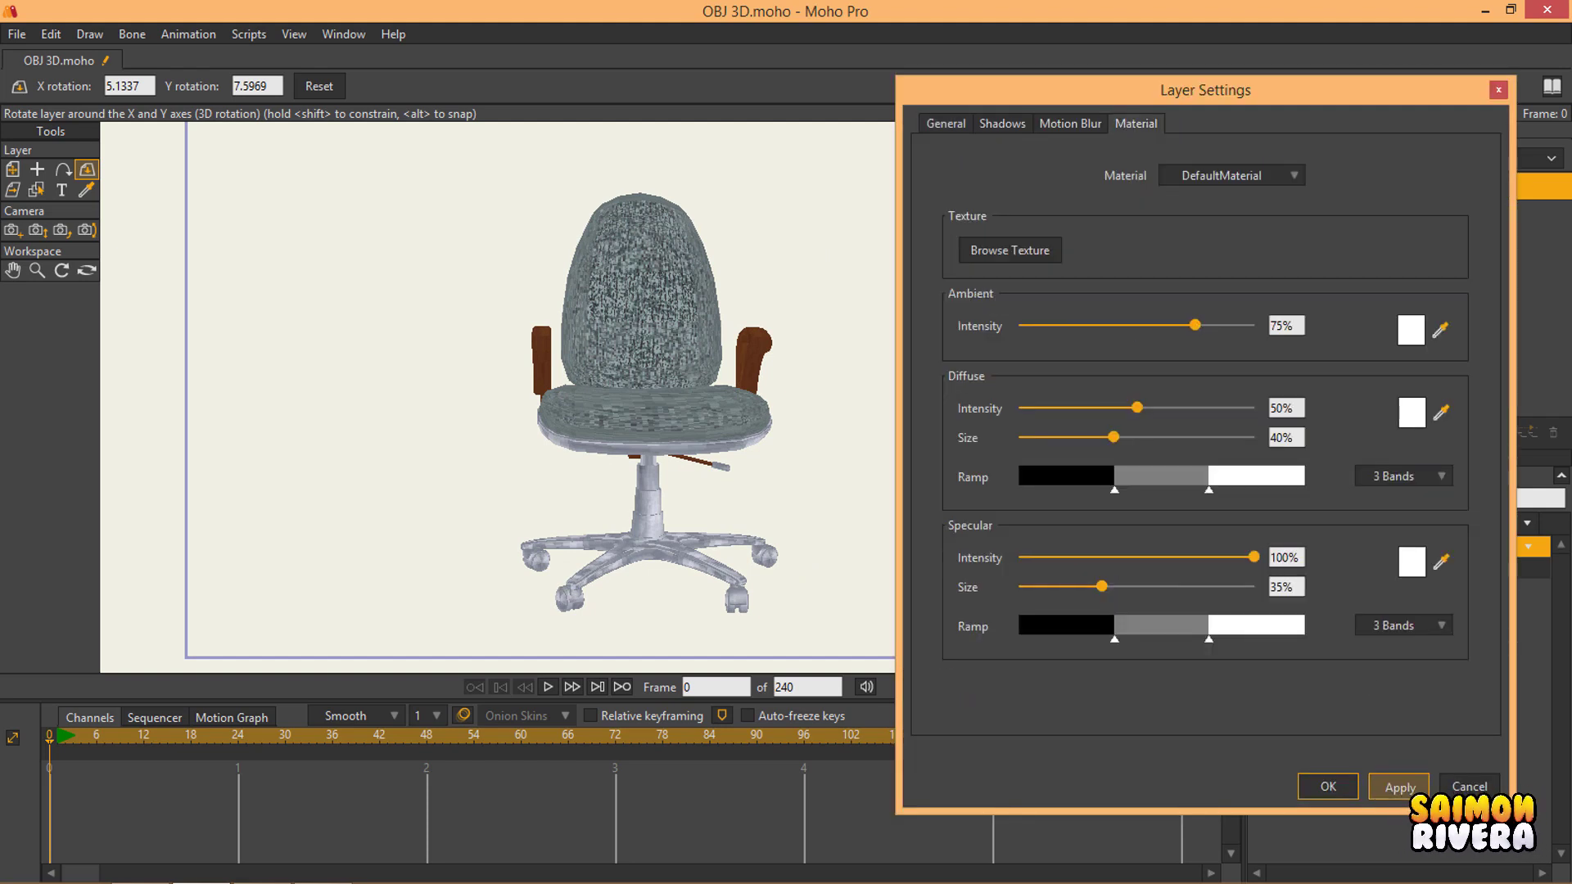
left_click(1409, 412)
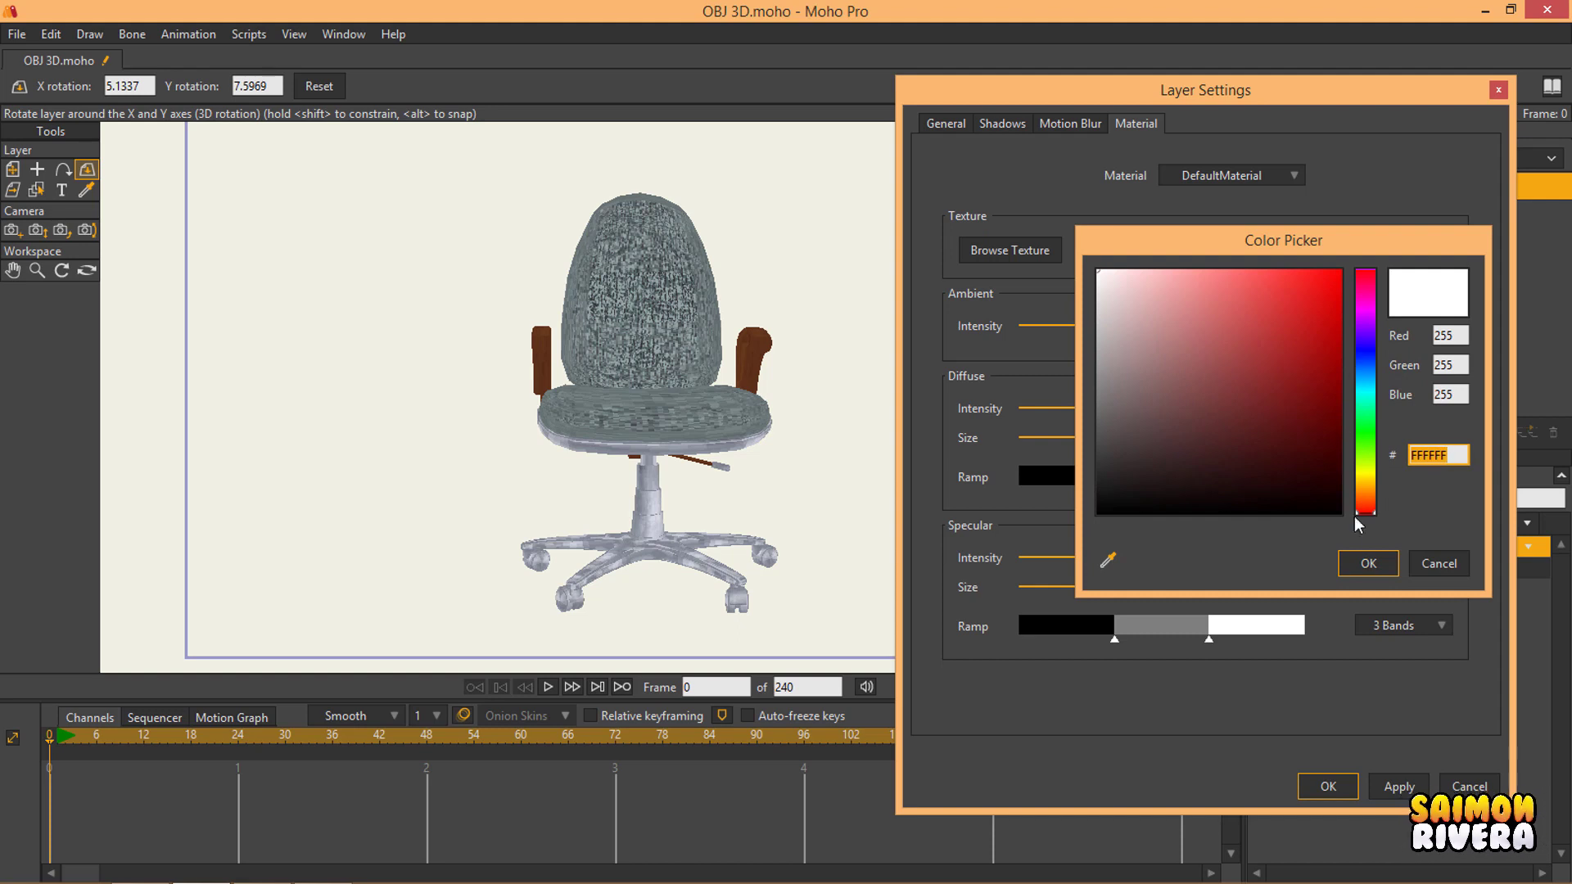
left_click(1368, 564)
left_click(1227, 176)
left_click(1225, 287)
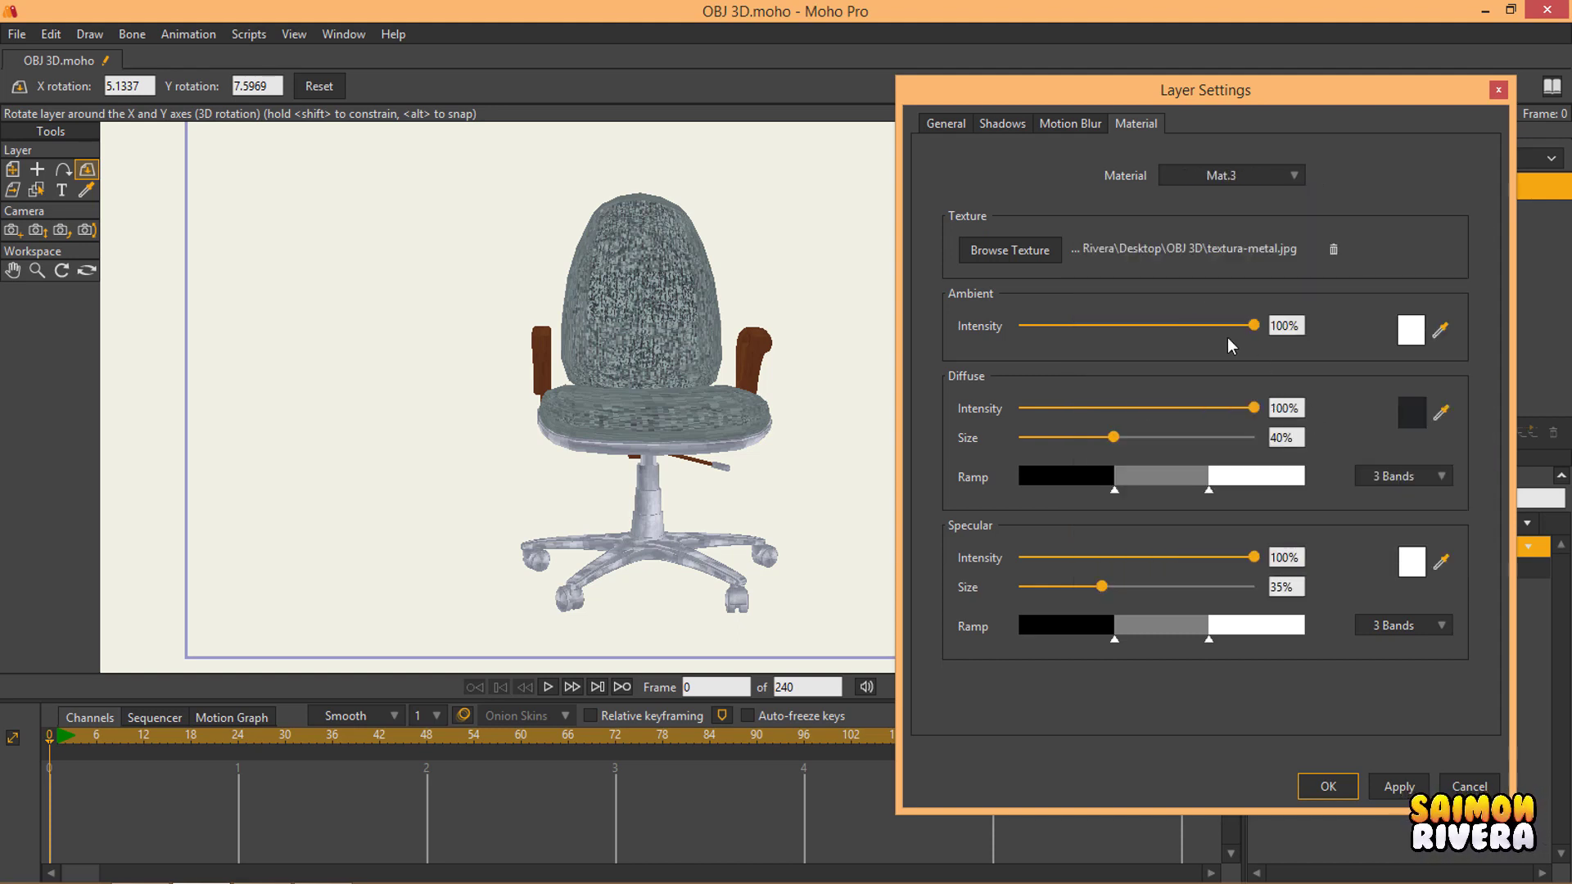
left_click(1381, 791)
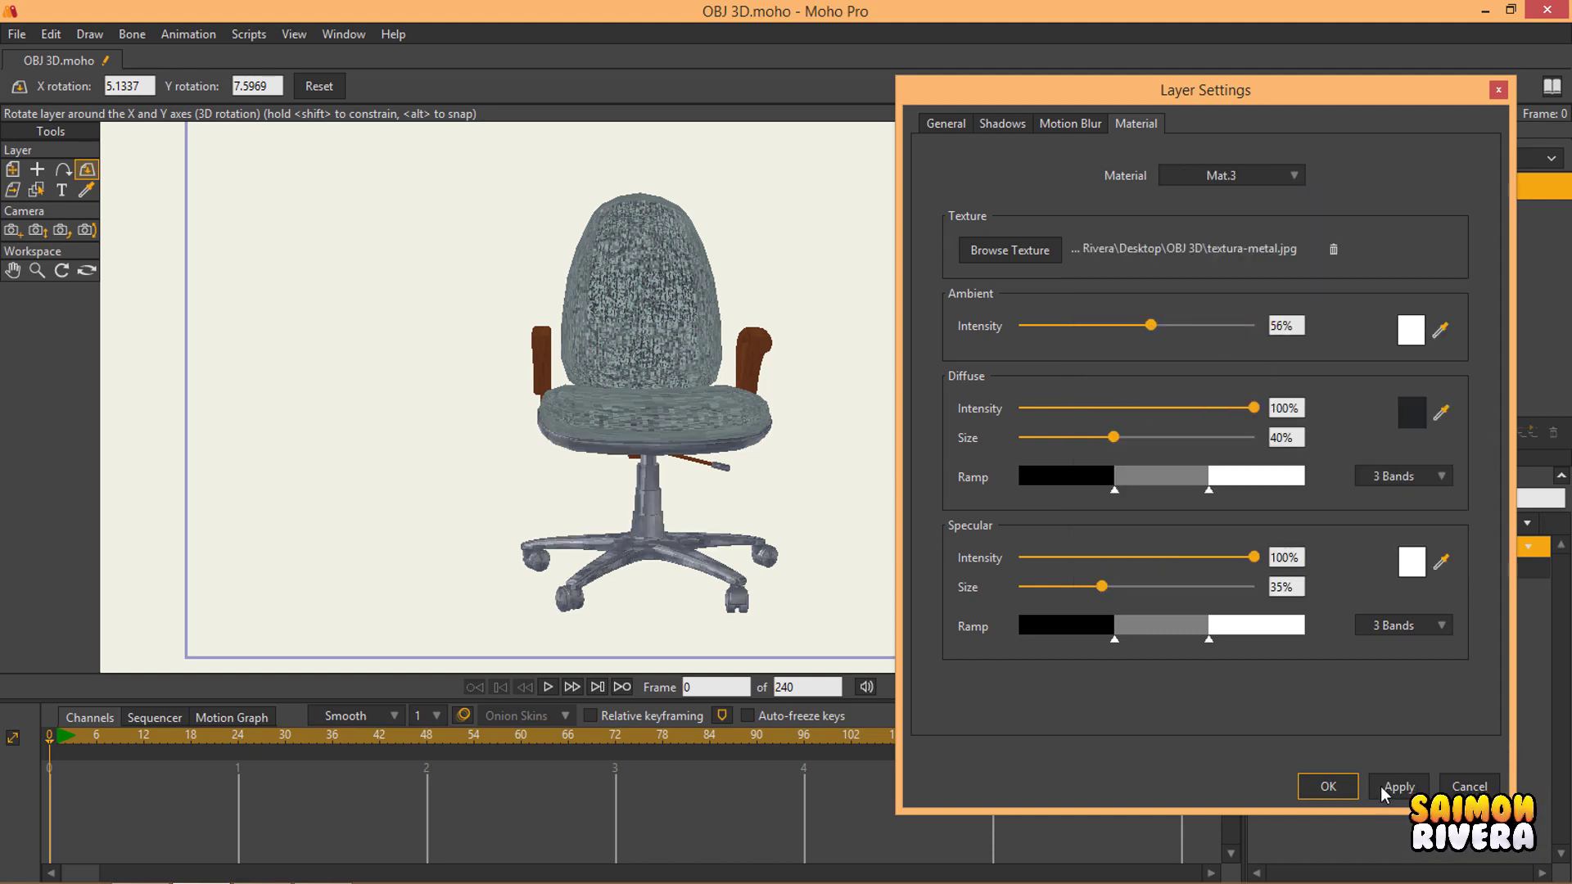
Step: Rotate the chair to about X -0.32 and Y 4.65 and apply an ambient intensity of 30% to Mat.3
mouse_move(692, 412)
left_mouse_down()
mouse_move(715, 401)
mouse_move(677, 242)
mouse_move(703, 361)
mouse_move(684, 408)
left_mouse_up()
left_click(1241, 190)
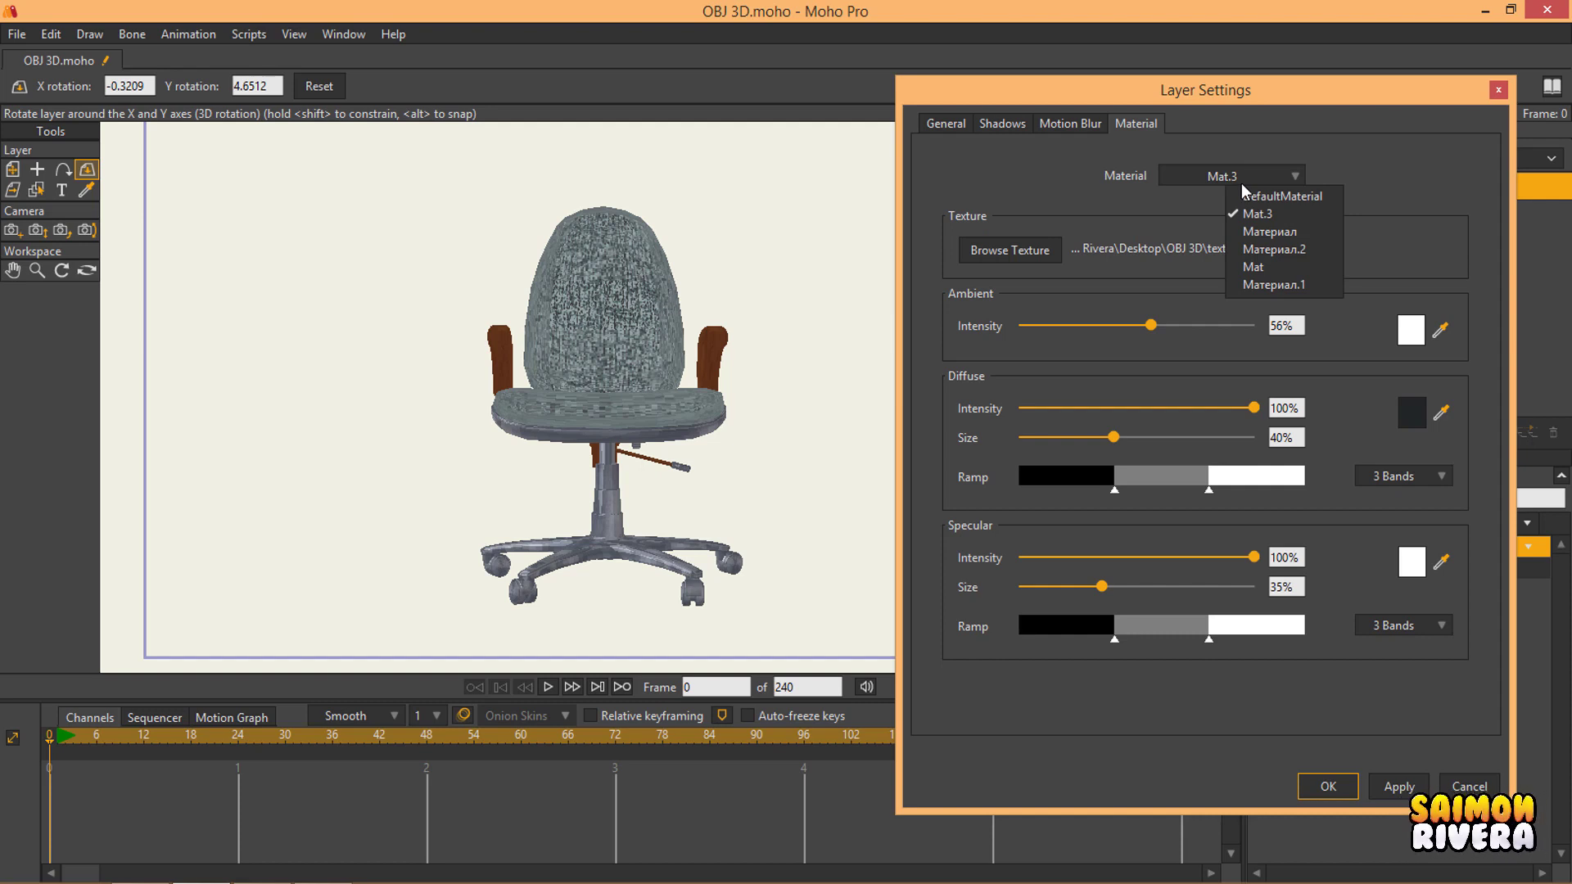
left_click(1157, 337)
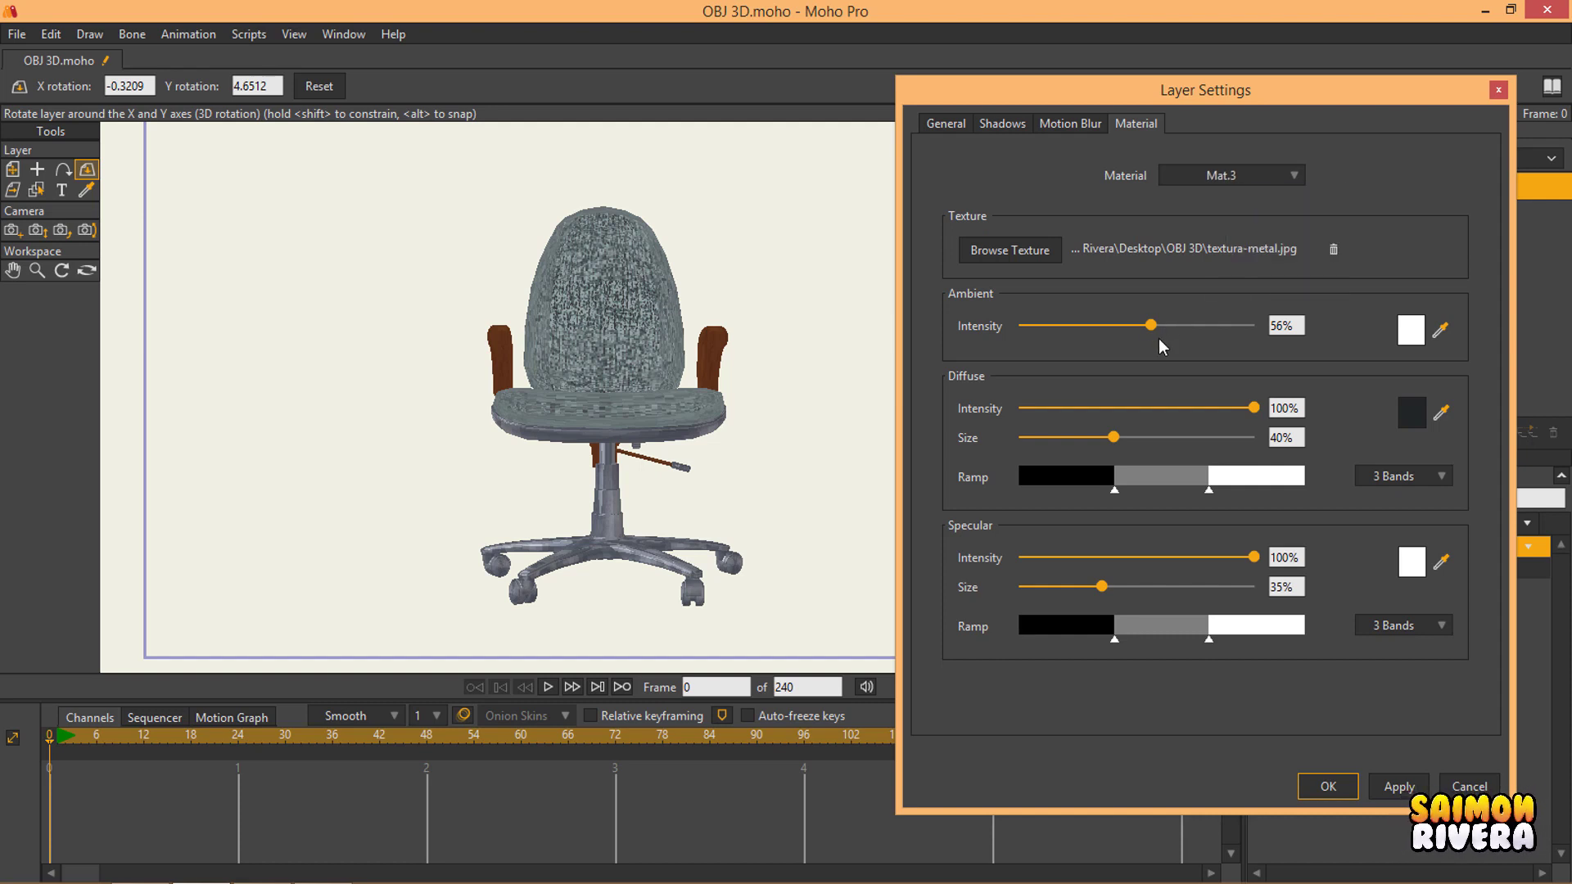
left_click_drag(1150, 326, 1089, 326)
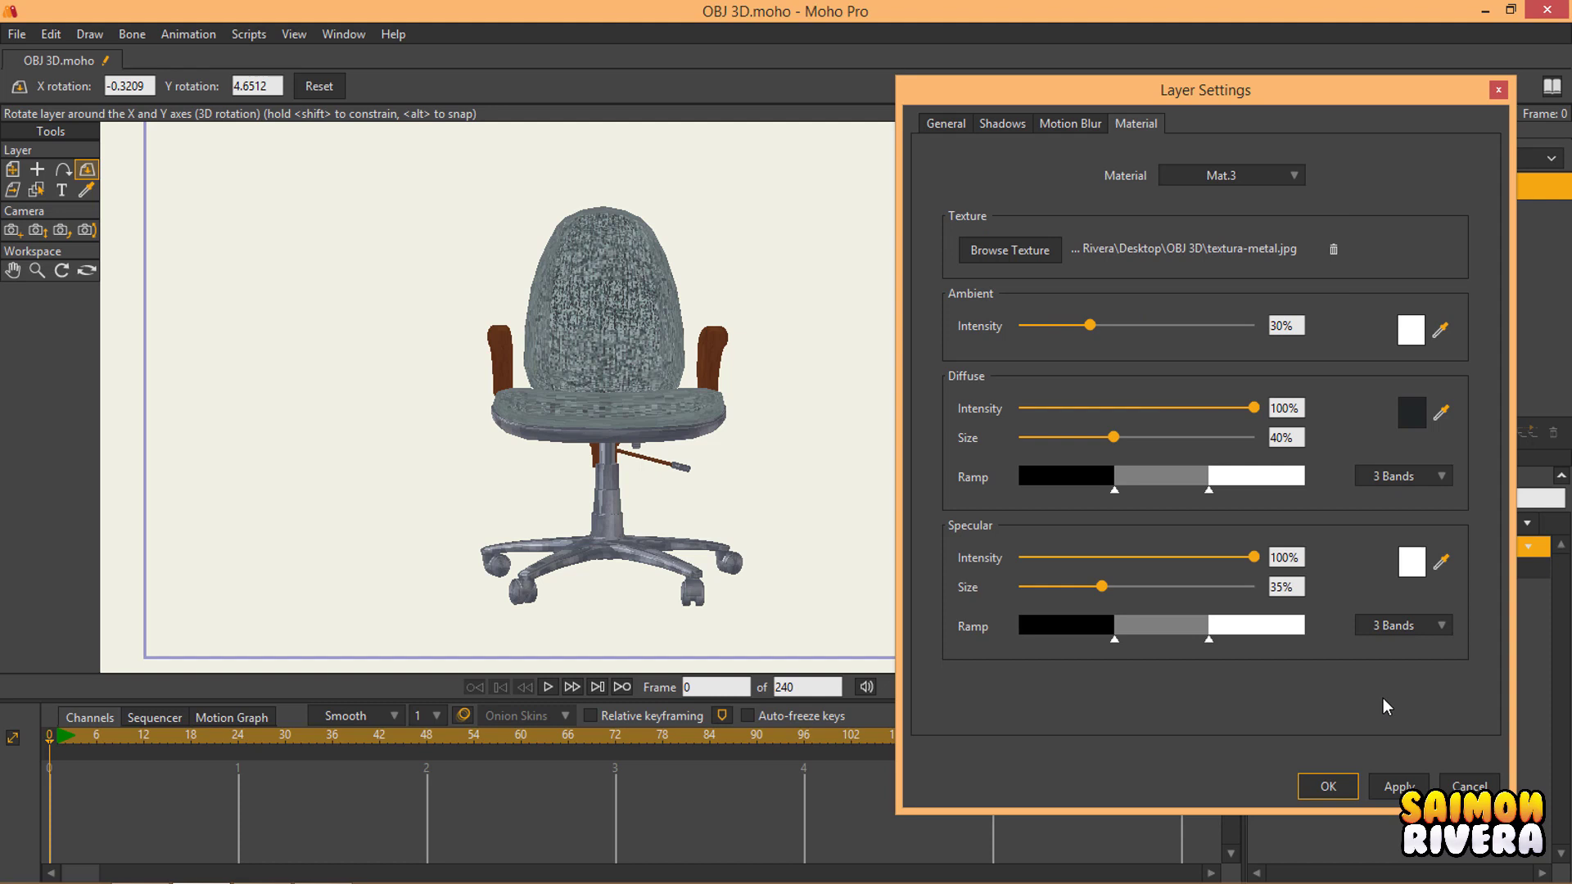
left_click(1398, 786)
Step: Apply the red ambient color B40D11 to Mat.3 and rotate the chair to about X 9.63 and Y -0.47
left_click(1410, 329)
left_click_drag(1363, 398, 1375, 268)
left_click_drag(1298, 416, 1324, 337)
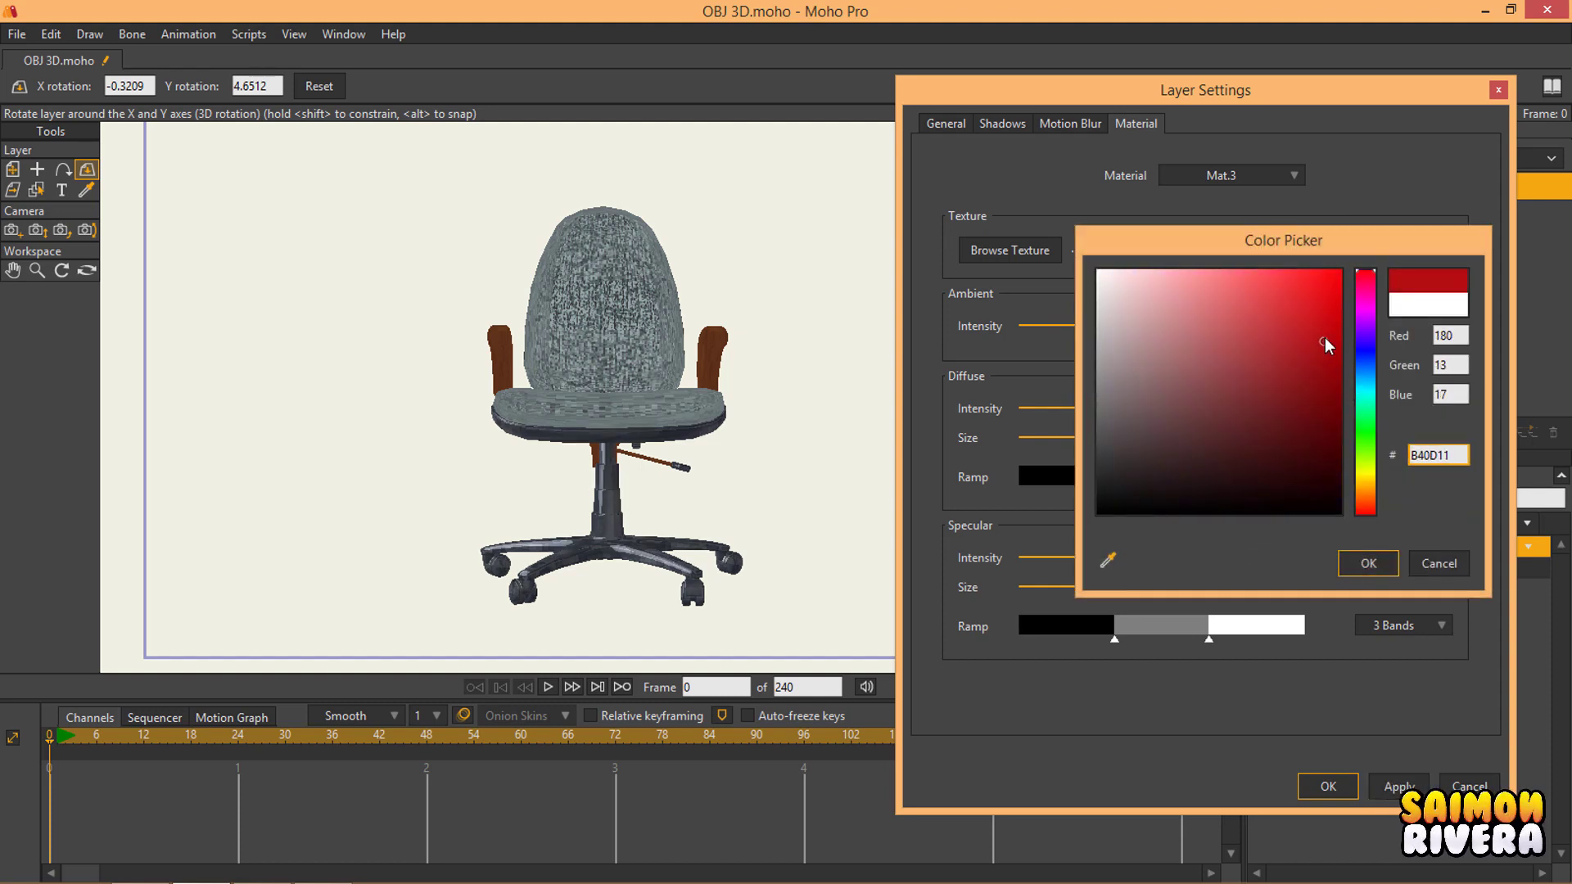
left_click(1368, 563)
left_click(1398, 786)
left_click_drag(803, 467, 814, 540)
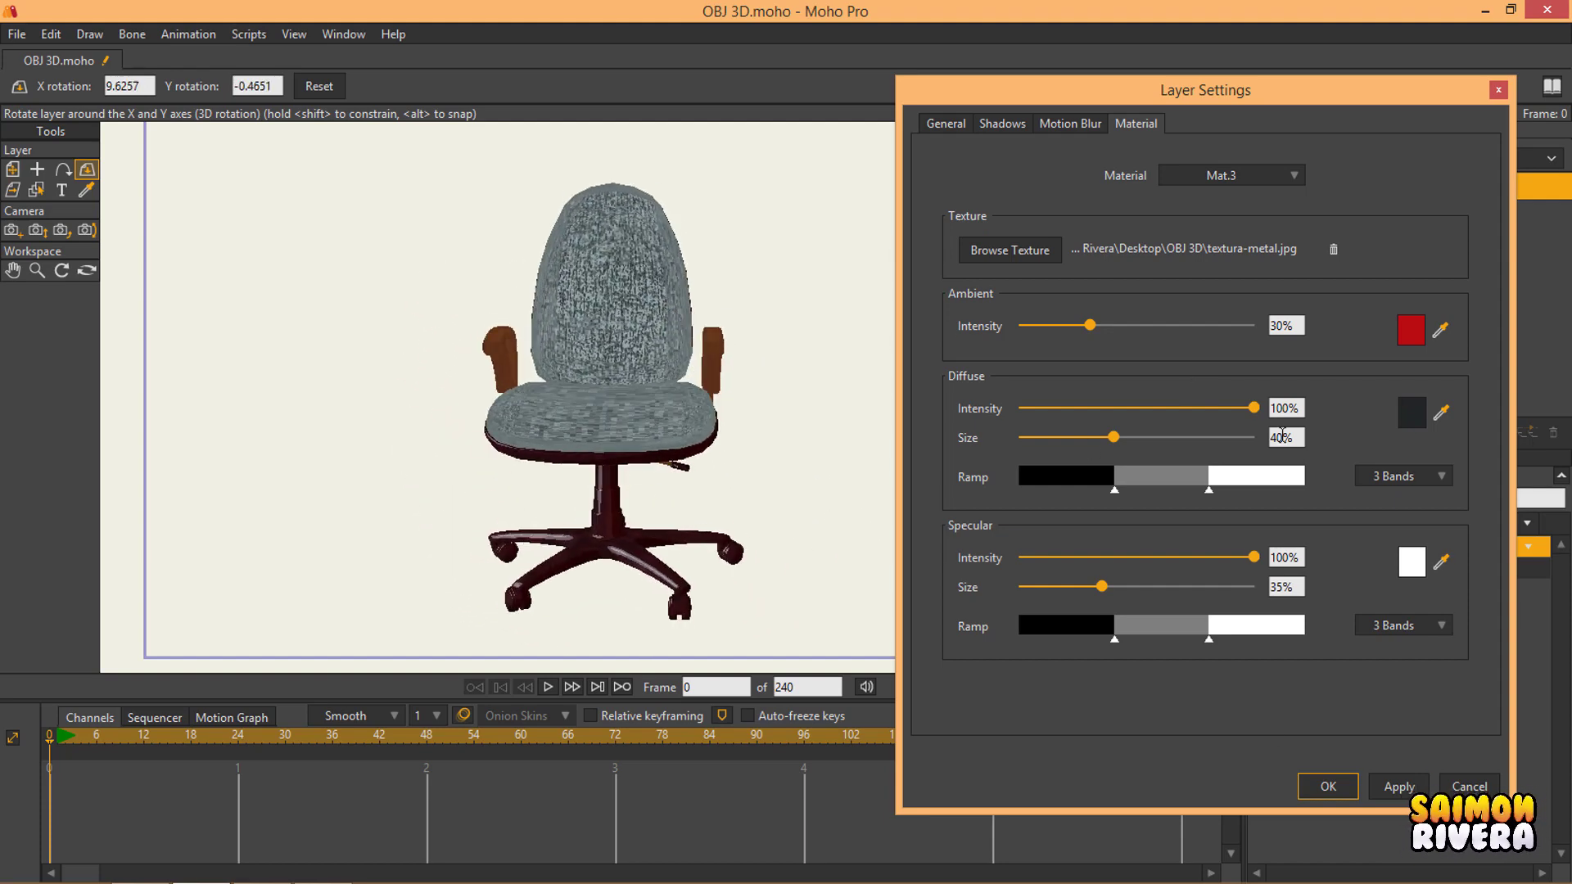
Step: Apply 74% diffuse intensity and 93% diffuse size to Mat.3, rotating the chair to about X -17.33 and Y -6.20
left_click_drag(1254, 408, 1194, 408)
left_click(1398, 786)
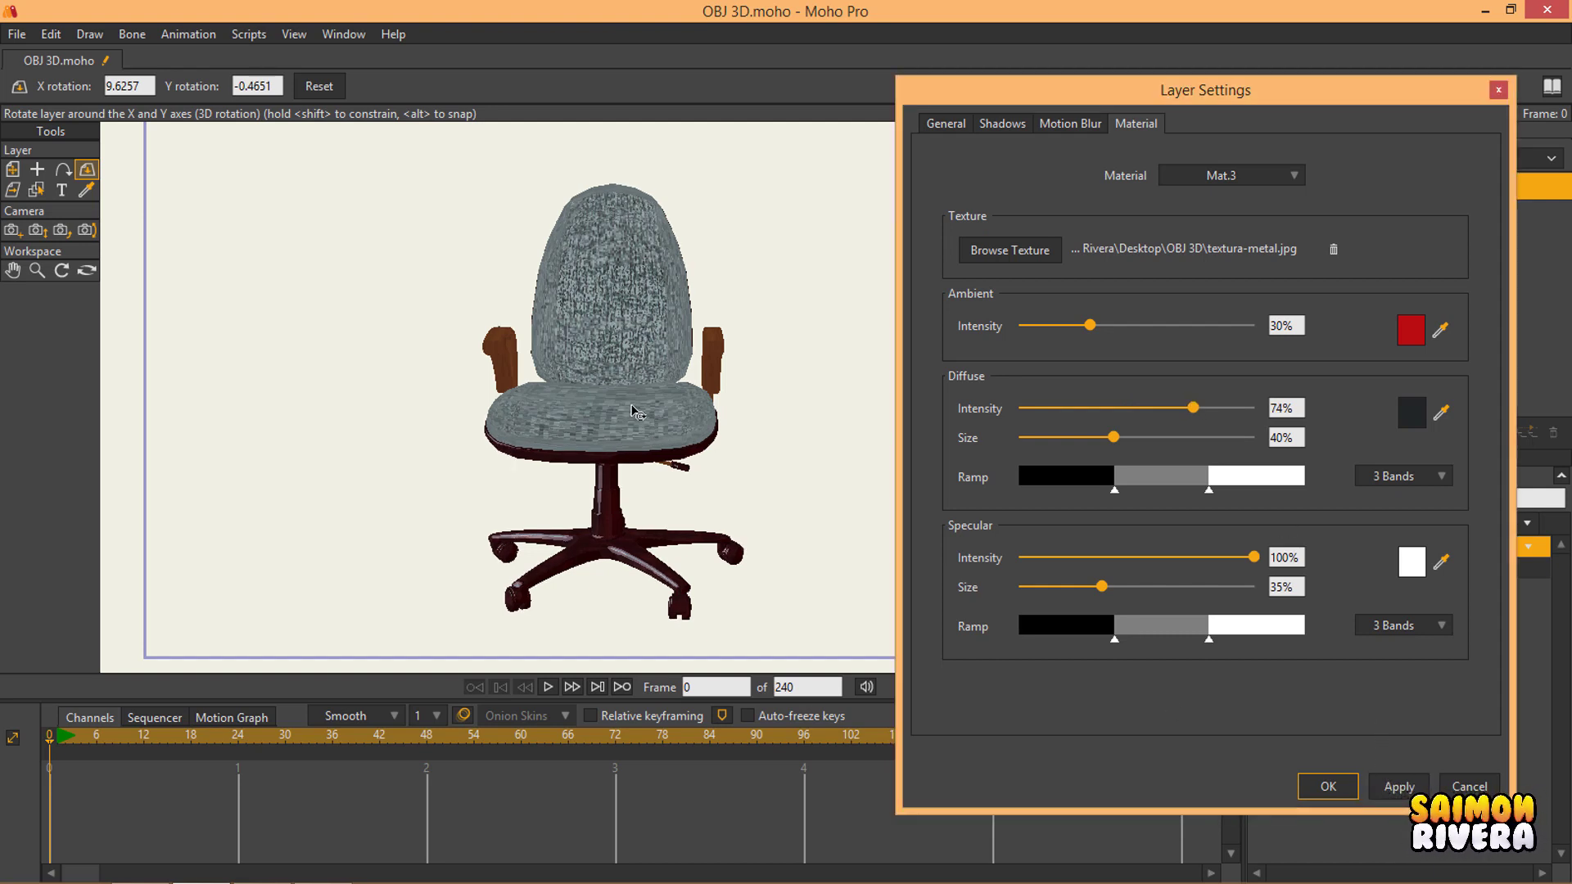
left_click_drag(635, 412, 807, 361)
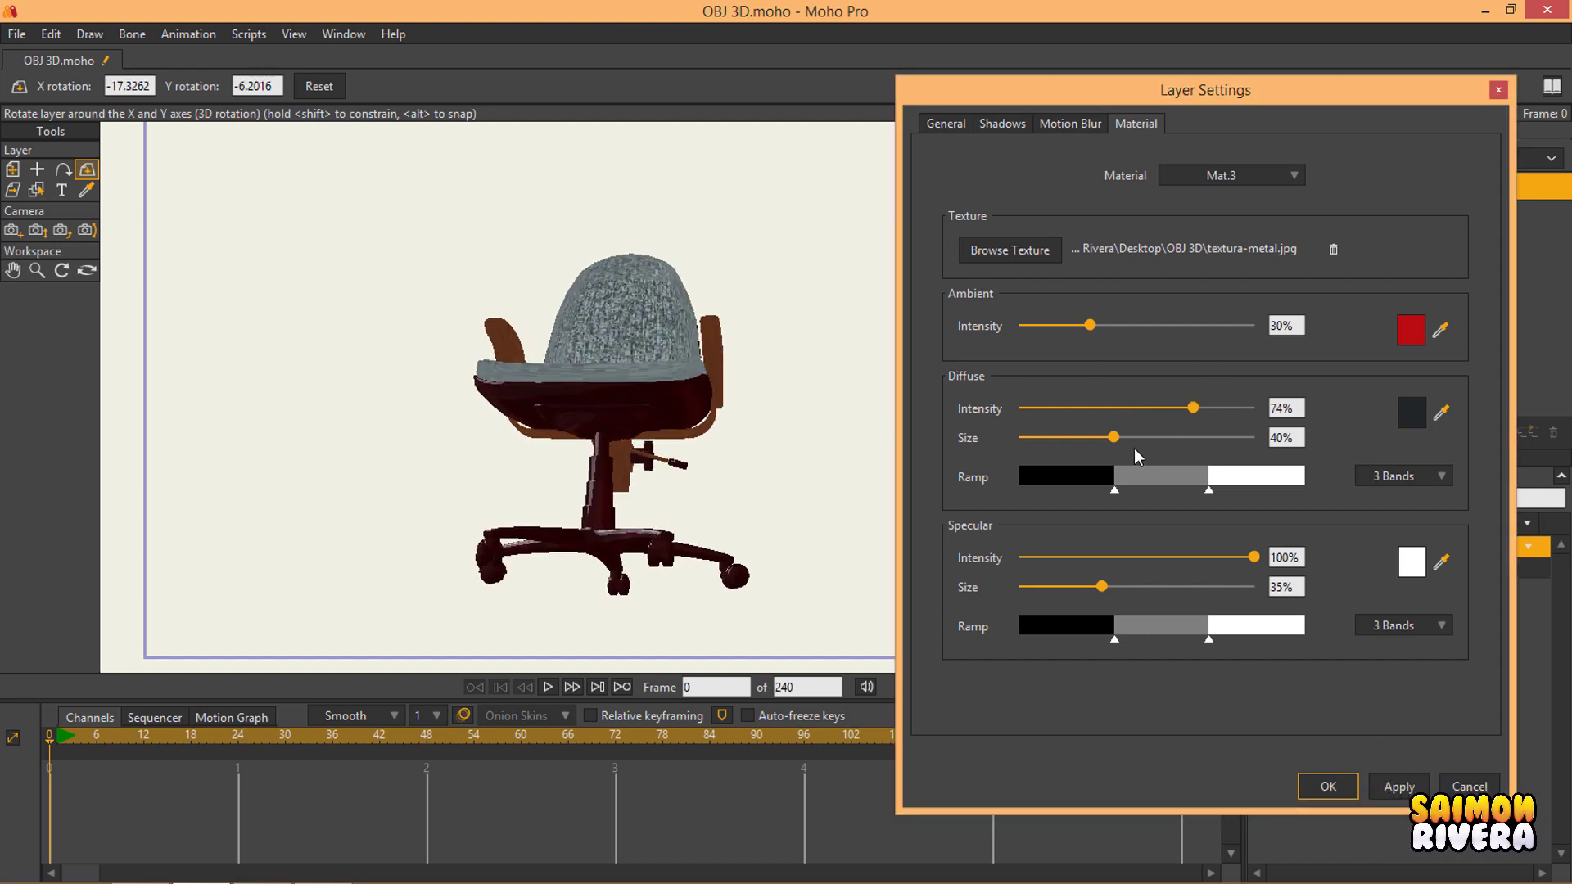
left_click_drag(1113, 437, 1237, 437)
left_click(1398, 785)
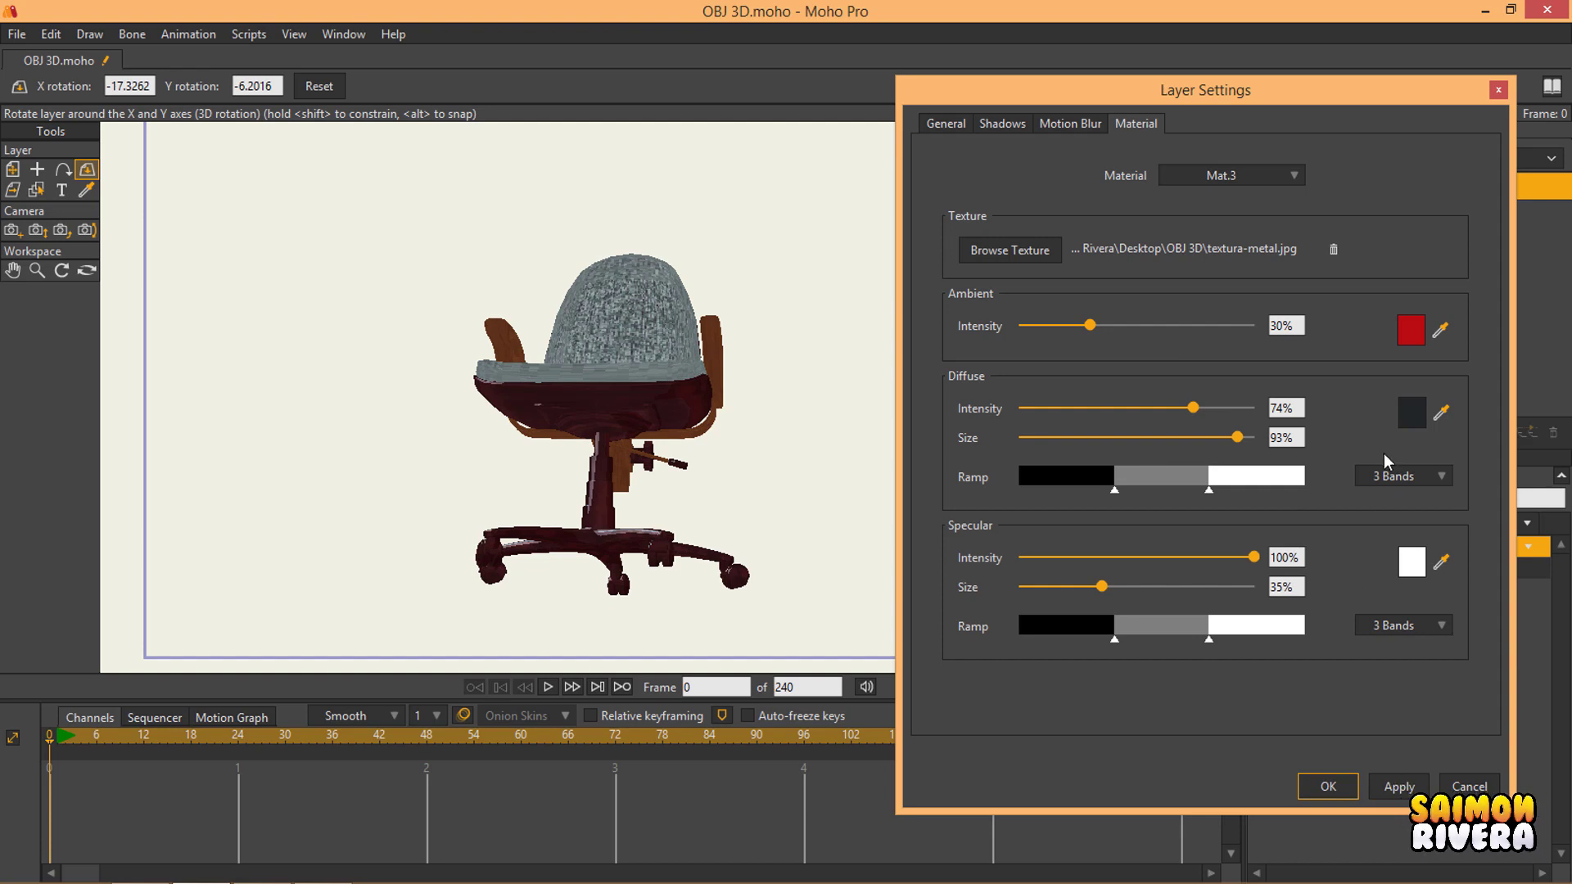
Step: Set Mat.3's diffuse color to light pink, accept the settings and rotate the chair to about X 8.34 and Y -3.88
left_click(1421, 417)
left_click(1366, 290)
left_click_drag(1309, 343, 1154, 284)
left_click(1369, 564)
left_click(1398, 785)
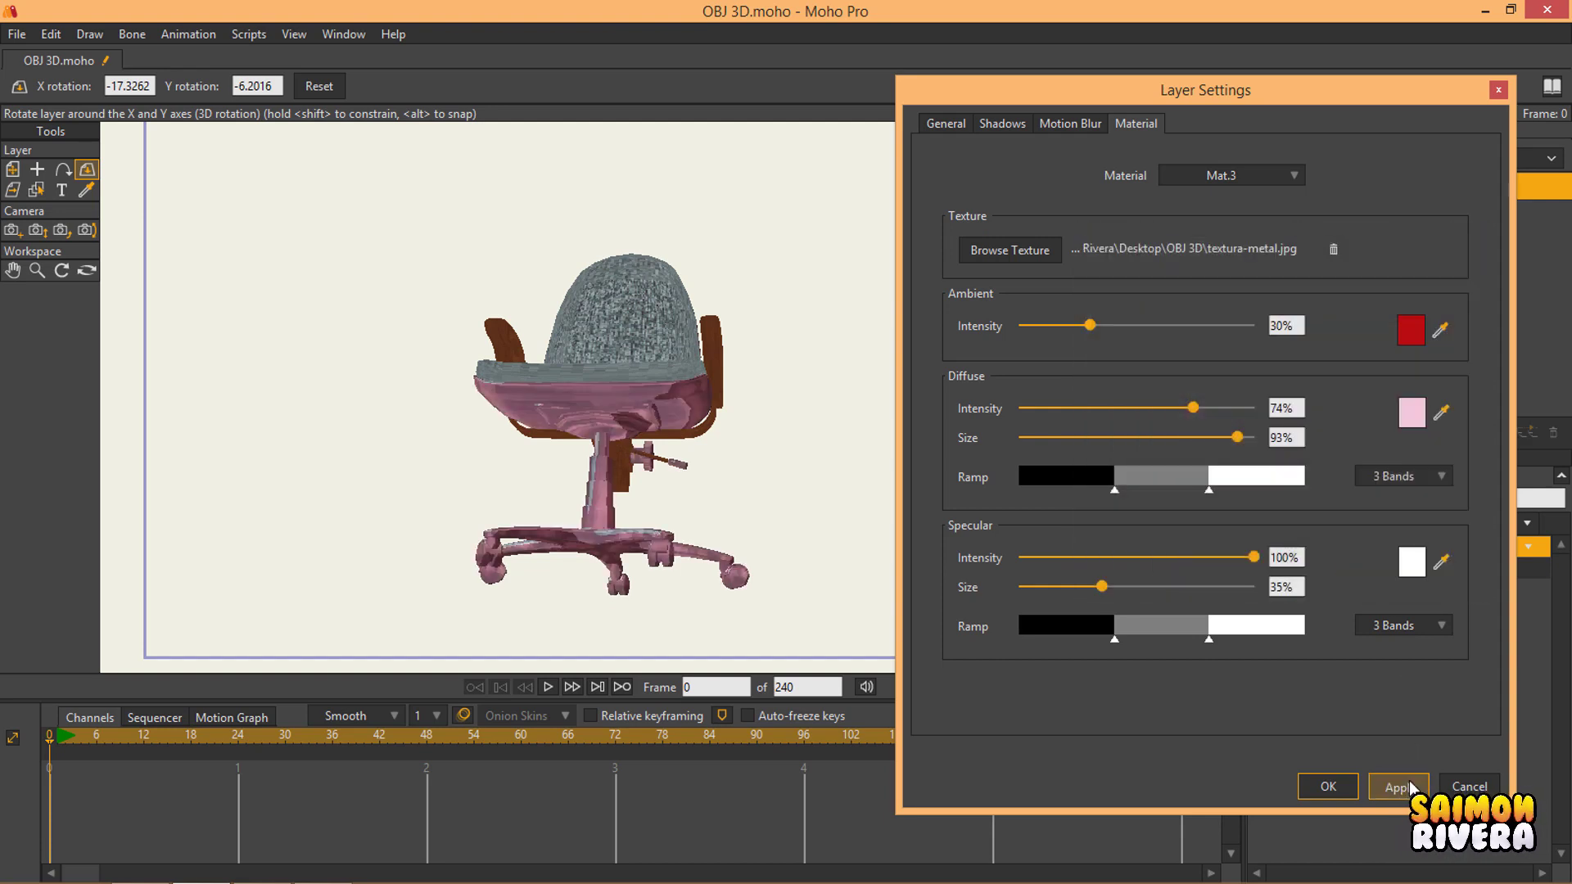
left_click(1327, 785)
left_click_drag(726, 463, 774, 495)
Step: Shift both diffuse ramp markers of the chair's DefaultMaterial toward white and set its diffuse size to 45% and specular intensity to 44%
double_click(1368, 546)
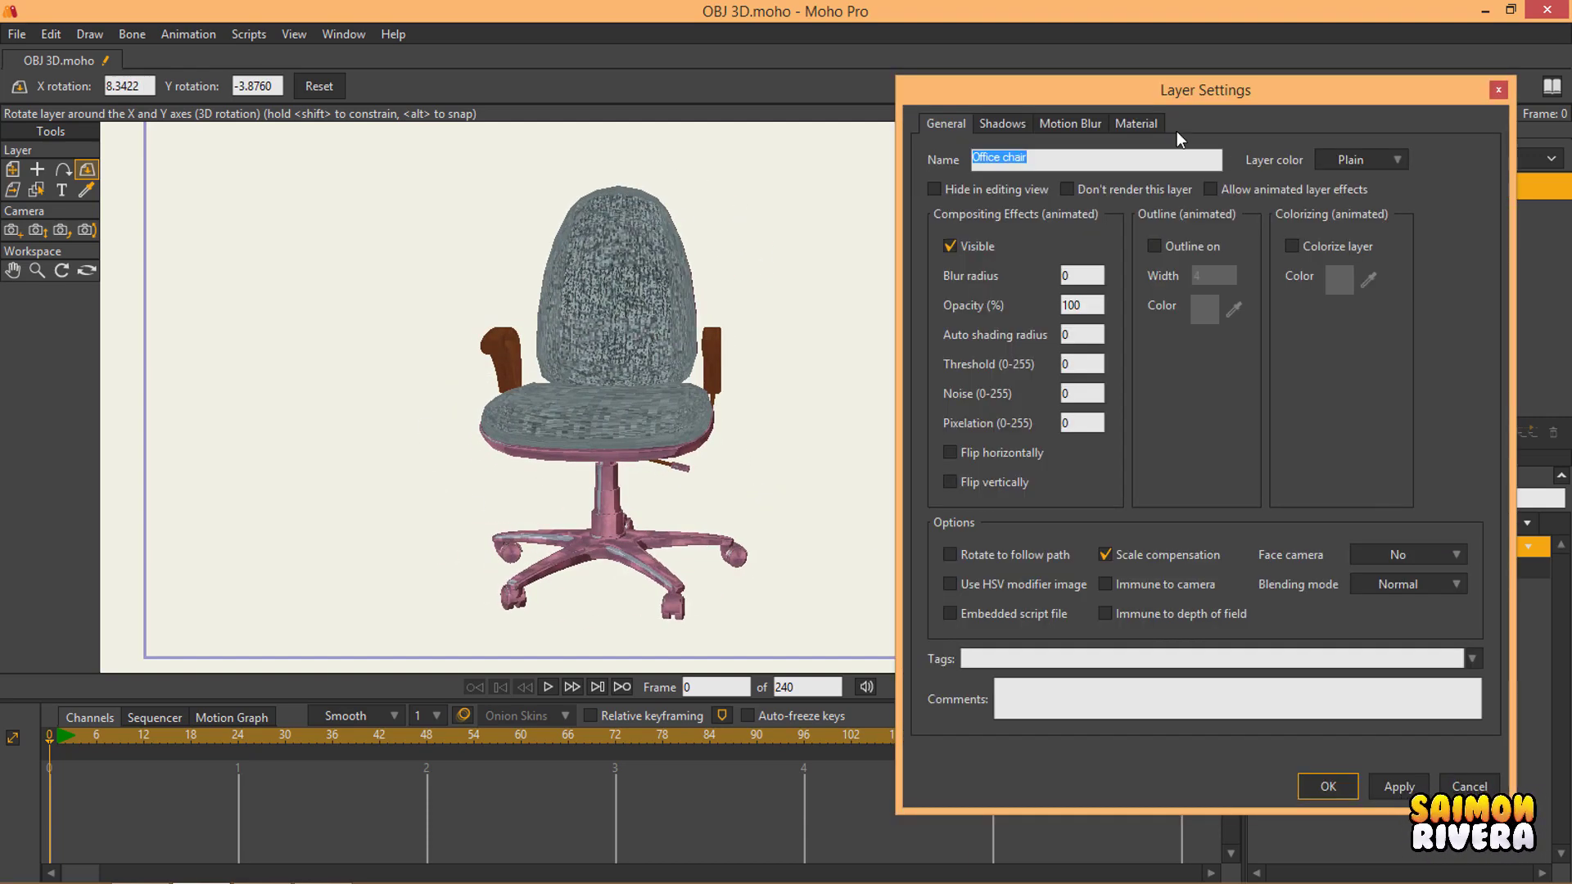
left_click(1136, 123)
left_click(1227, 170)
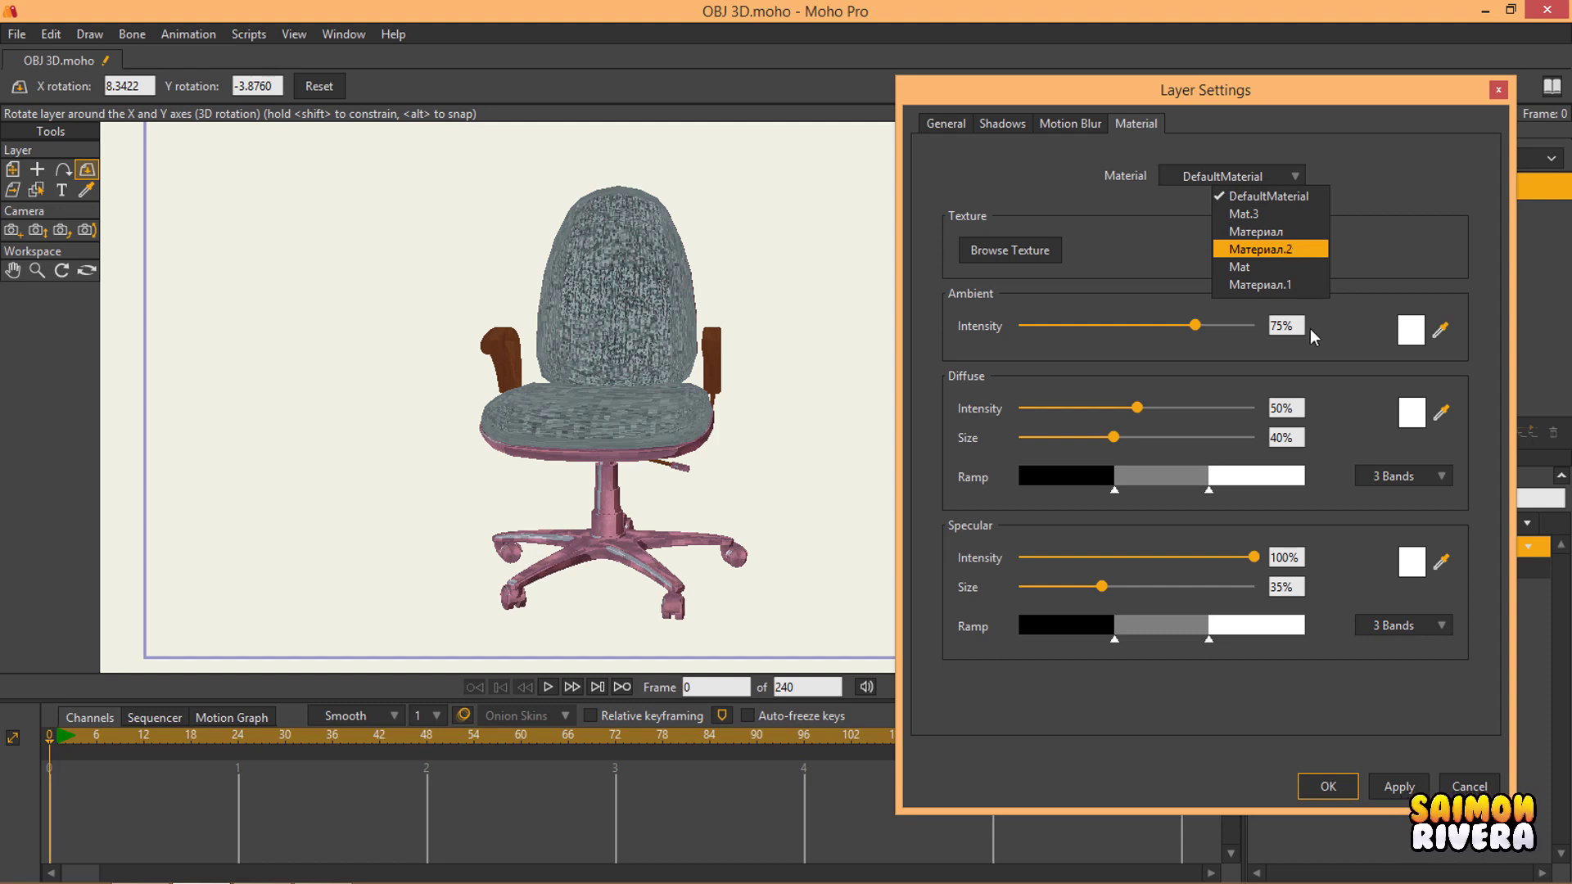
left_click(1207, 495)
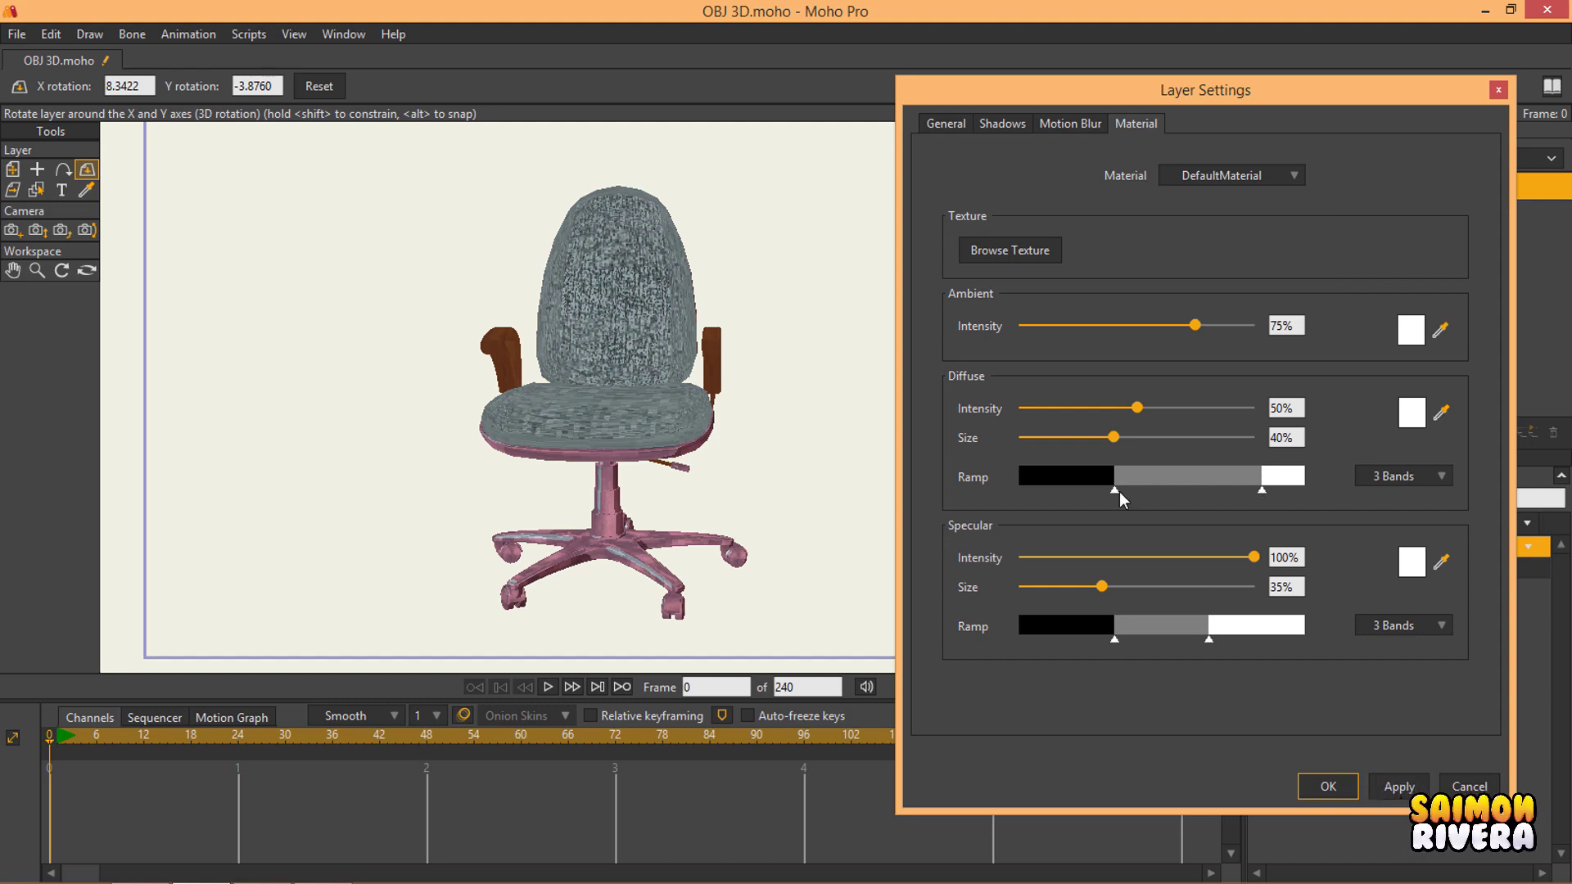
left_click_drag(1117, 491, 1195, 493)
left_click_drag(1113, 437, 1126, 437)
left_click_drag(1250, 559, 1122, 557)
Step: Switch to the chair's Mat material and apply an ambient intensity of 72%
left_click(1248, 175)
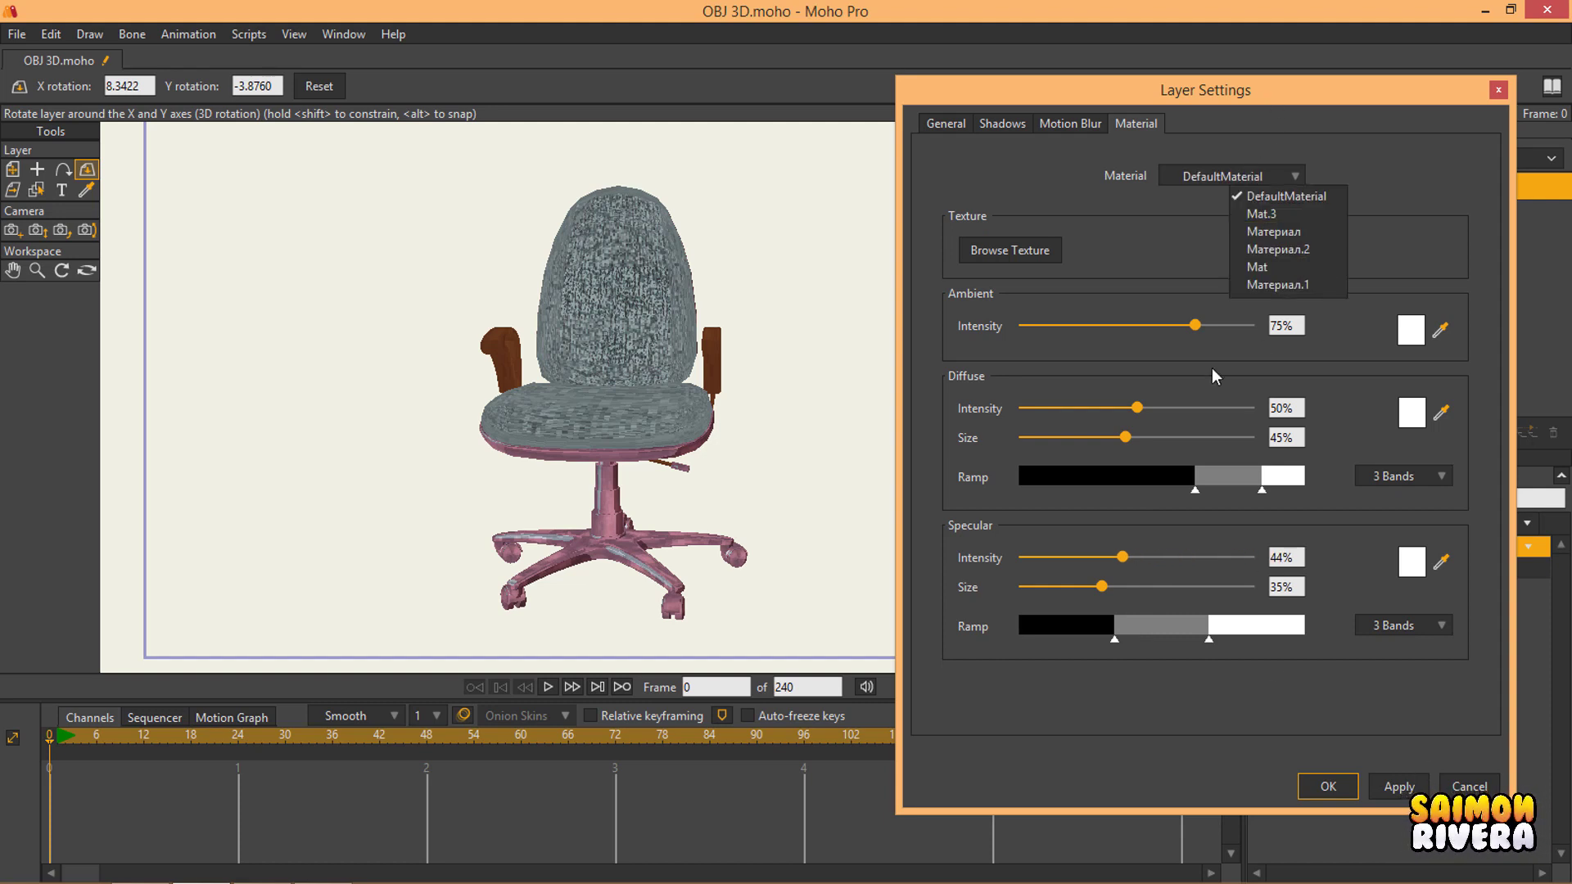
left_click(1292, 273)
left_click_drag(1253, 326, 1188, 323)
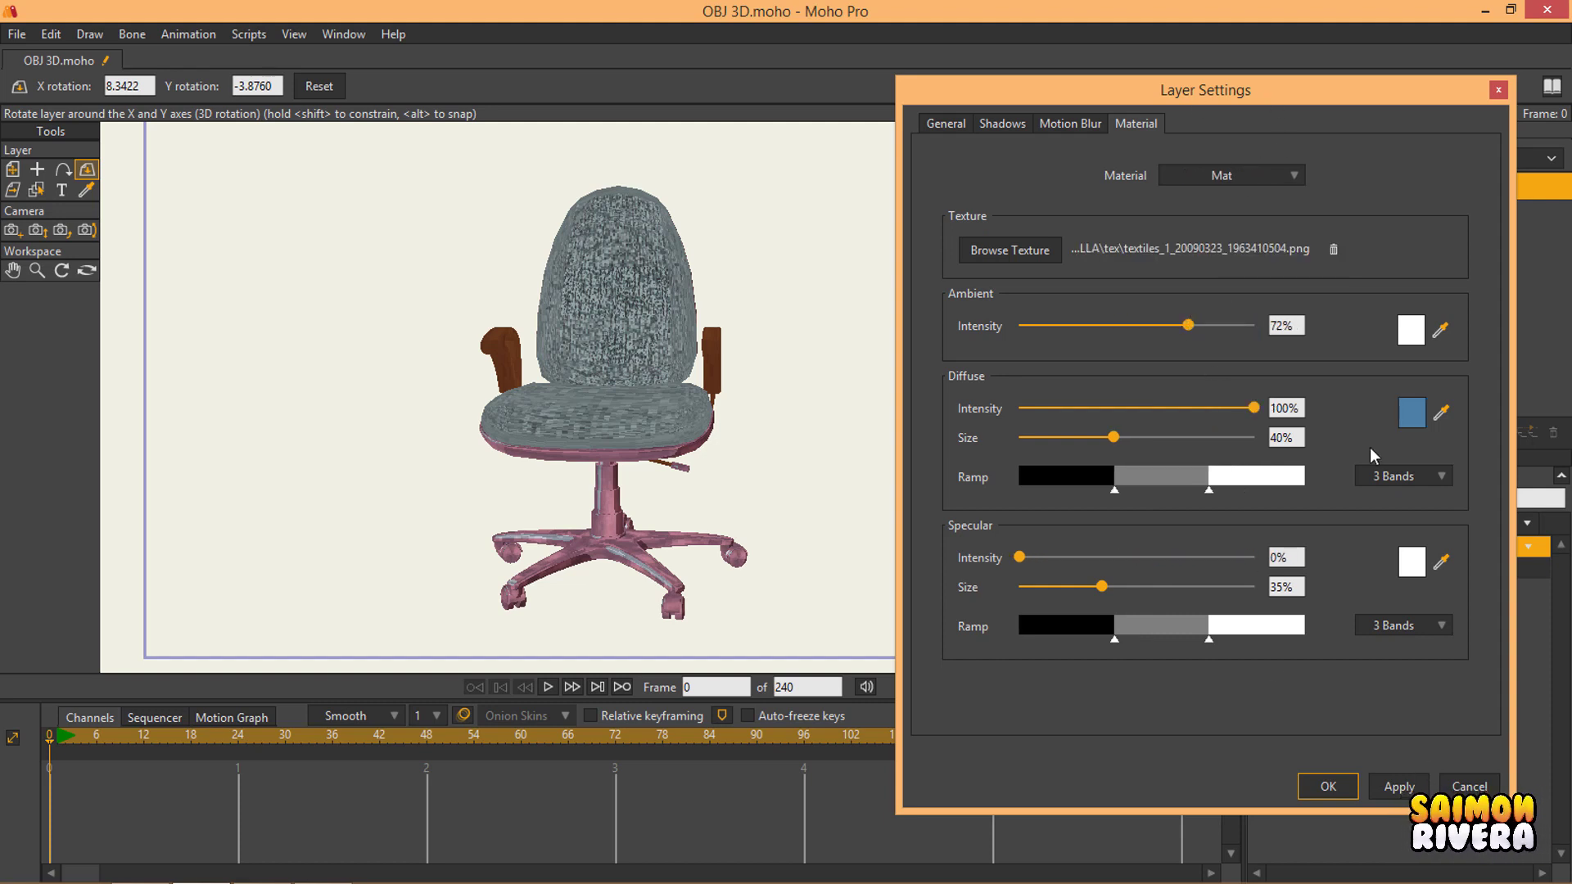
left_click(1399, 784)
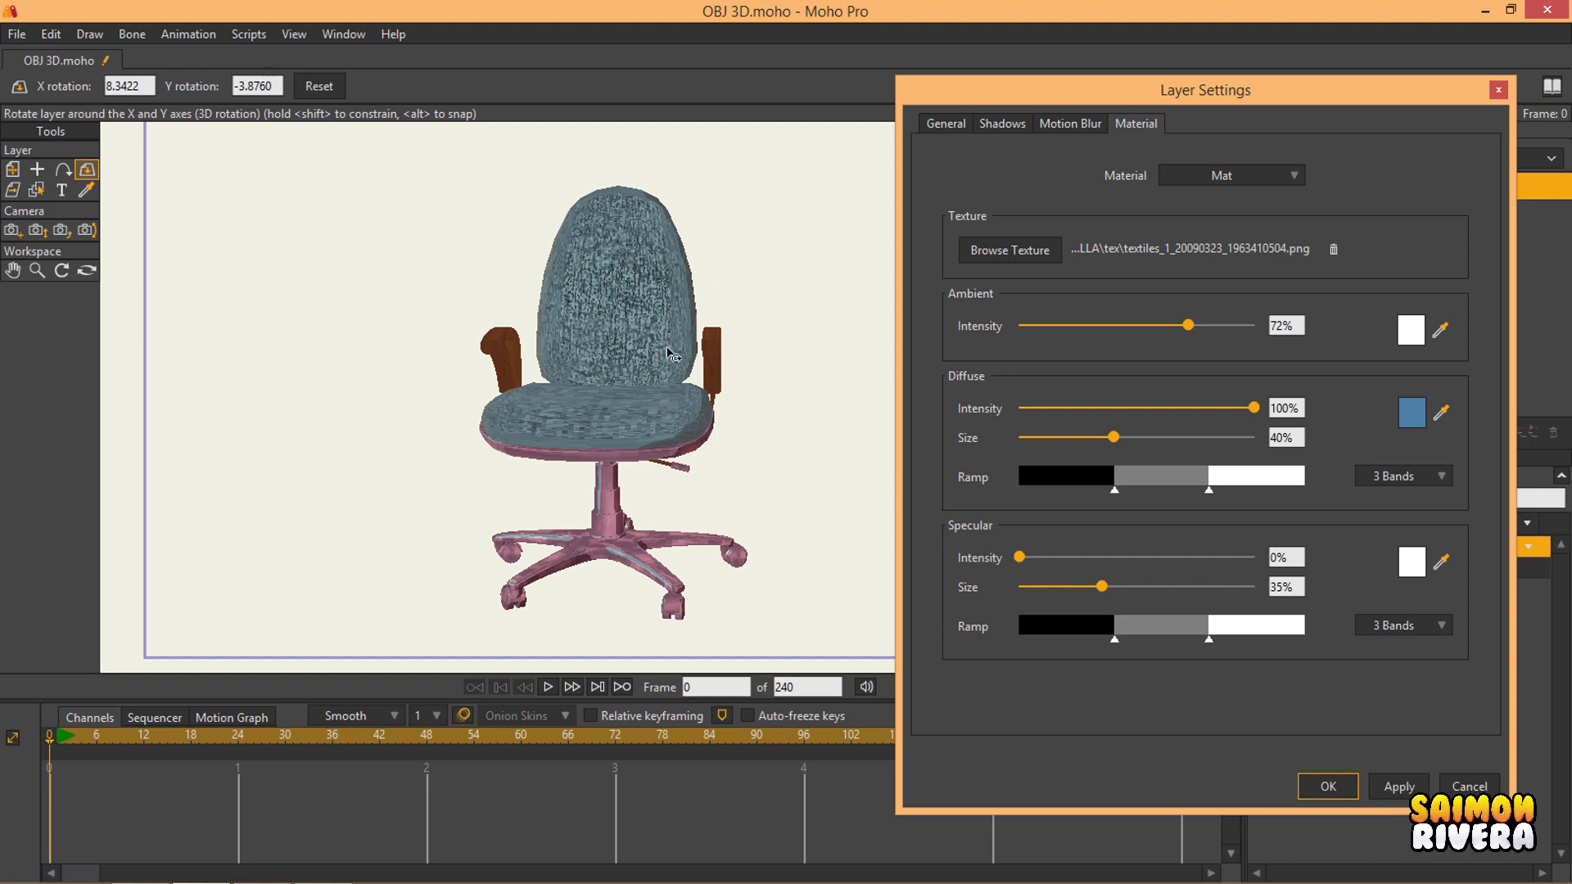
Step: Set Mat's diffuse intensity to 82% and size to 54%, accept the settings and rotate the chair in 3D
left_click_drag(1253, 408, 1212, 407)
mouse_move(1115, 437)
left_mouse_down()
mouse_move(1225, 437)
mouse_move(1146, 440)
left_mouse_up()
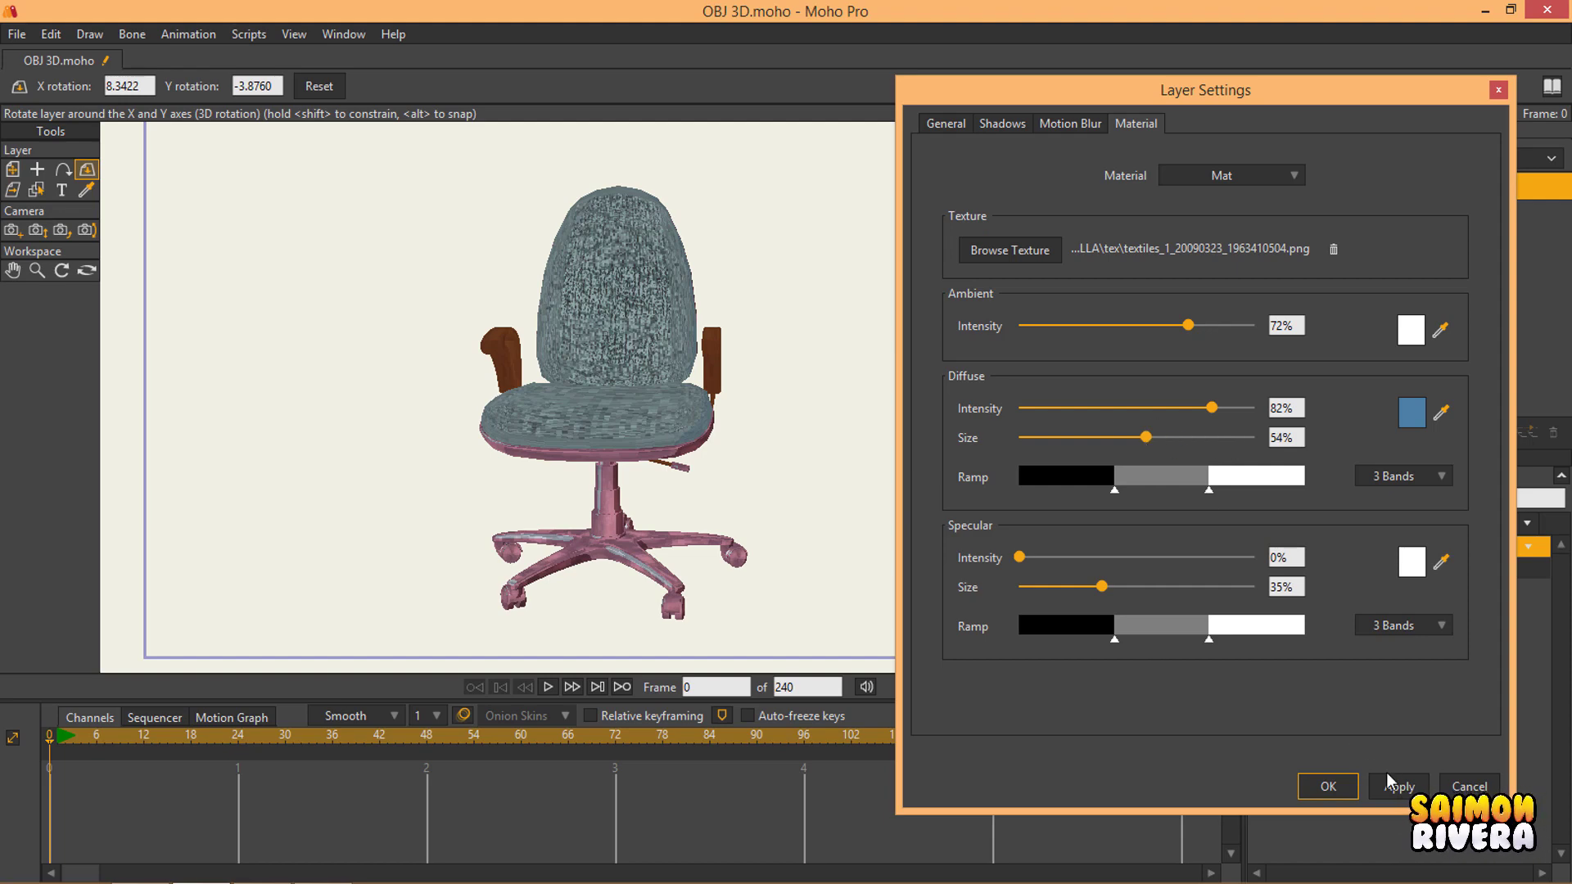
left_click_drag(788, 352, 1064, 544)
left_click(1327, 787)
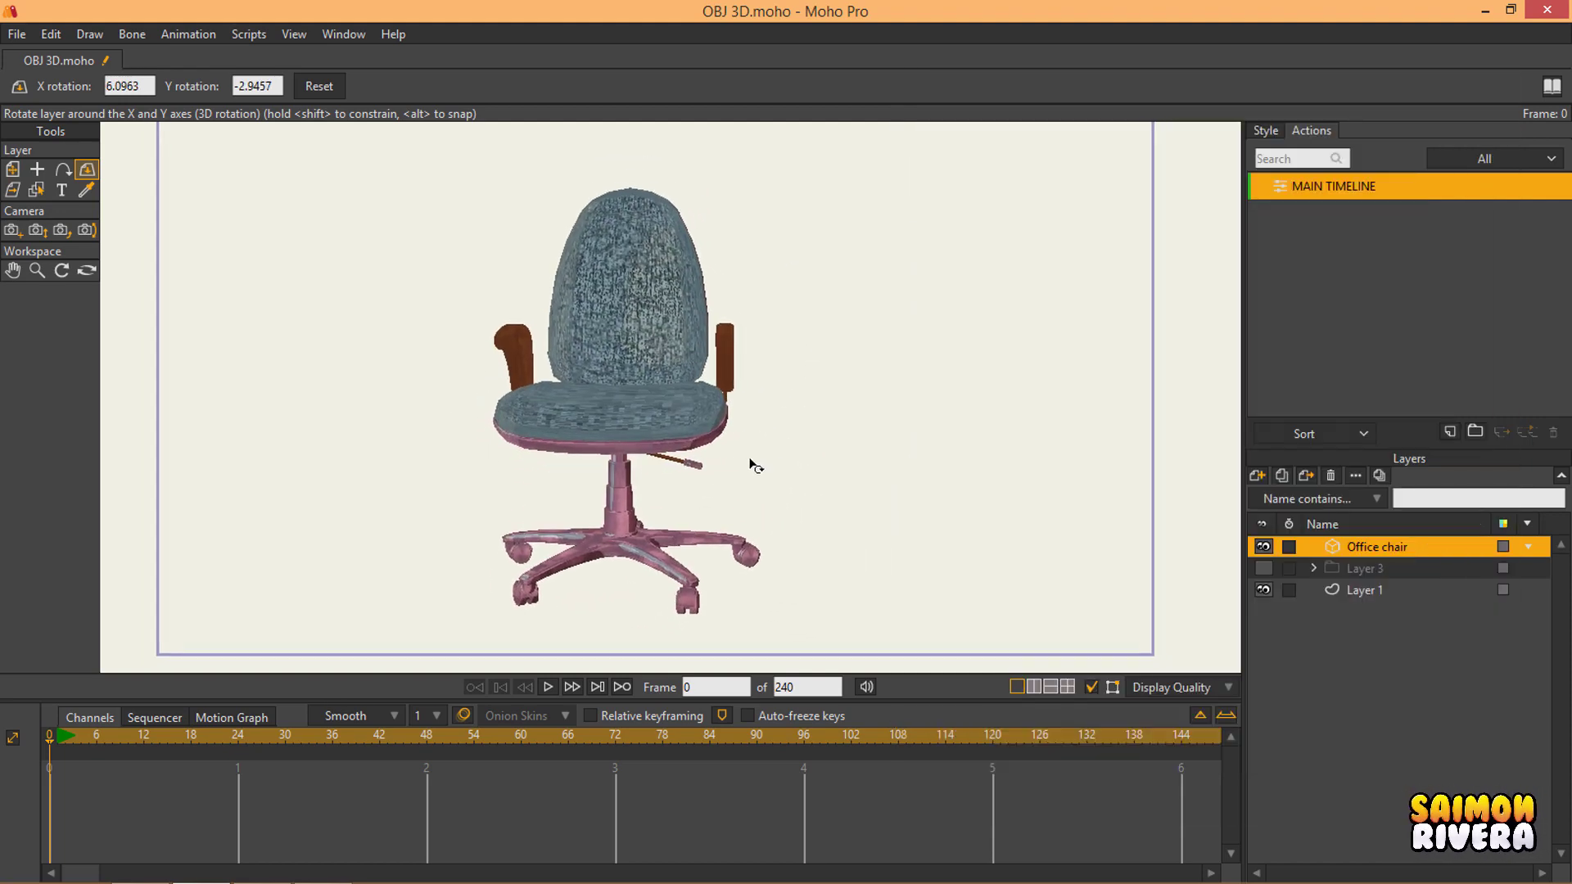
left_click_drag(731, 401, 840, 455)
Step: Show the door group Layer 3 and move the office chair away from the door to about X -0.84 and Y -0.03
left_click(13, 169)
scroll(713, 368, "down", 2)
left_click(1264, 567)
left_click(1410, 568)
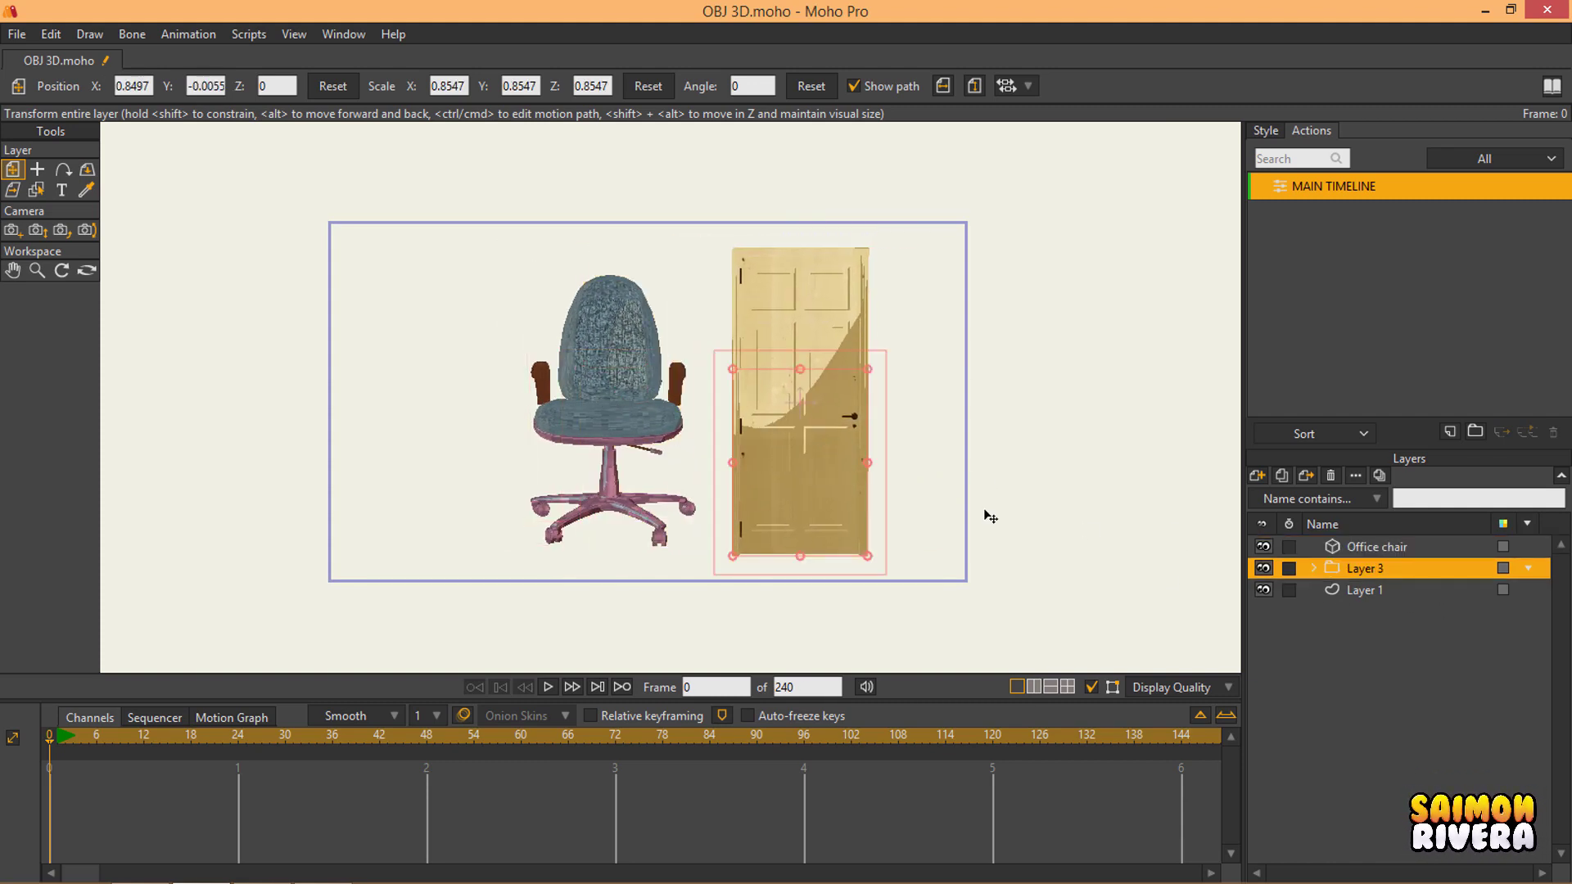
left_click(1402, 552)
left_click_drag(579, 455, 454, 471)
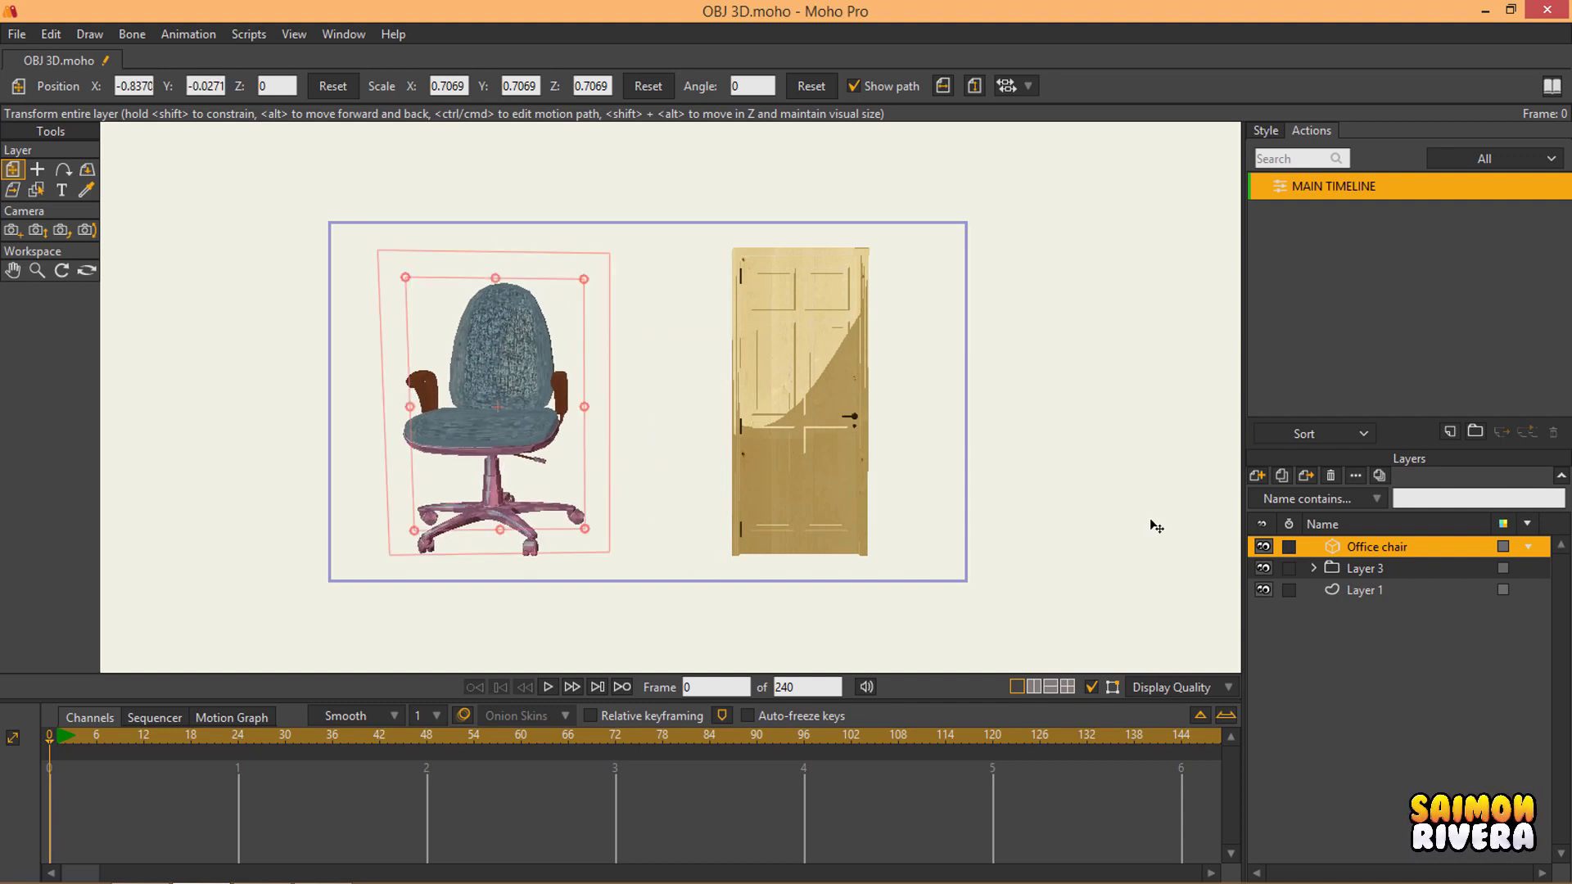
Step: Move the door group Layer 3 slightly closer to the chair, to about X 0.72 and Y -0.03
left_click(1346, 571)
mouse_move(827, 446)
left_mouse_down()
mouse_move(625, 309)
mouse_move(832, 213)
mouse_move(917, 506)
mouse_move(849, 589)
mouse_move(982, 537)
mouse_move(811, 450)
mouse_move(843, 419)
mouse_move(797, 442)
left_mouse_up()
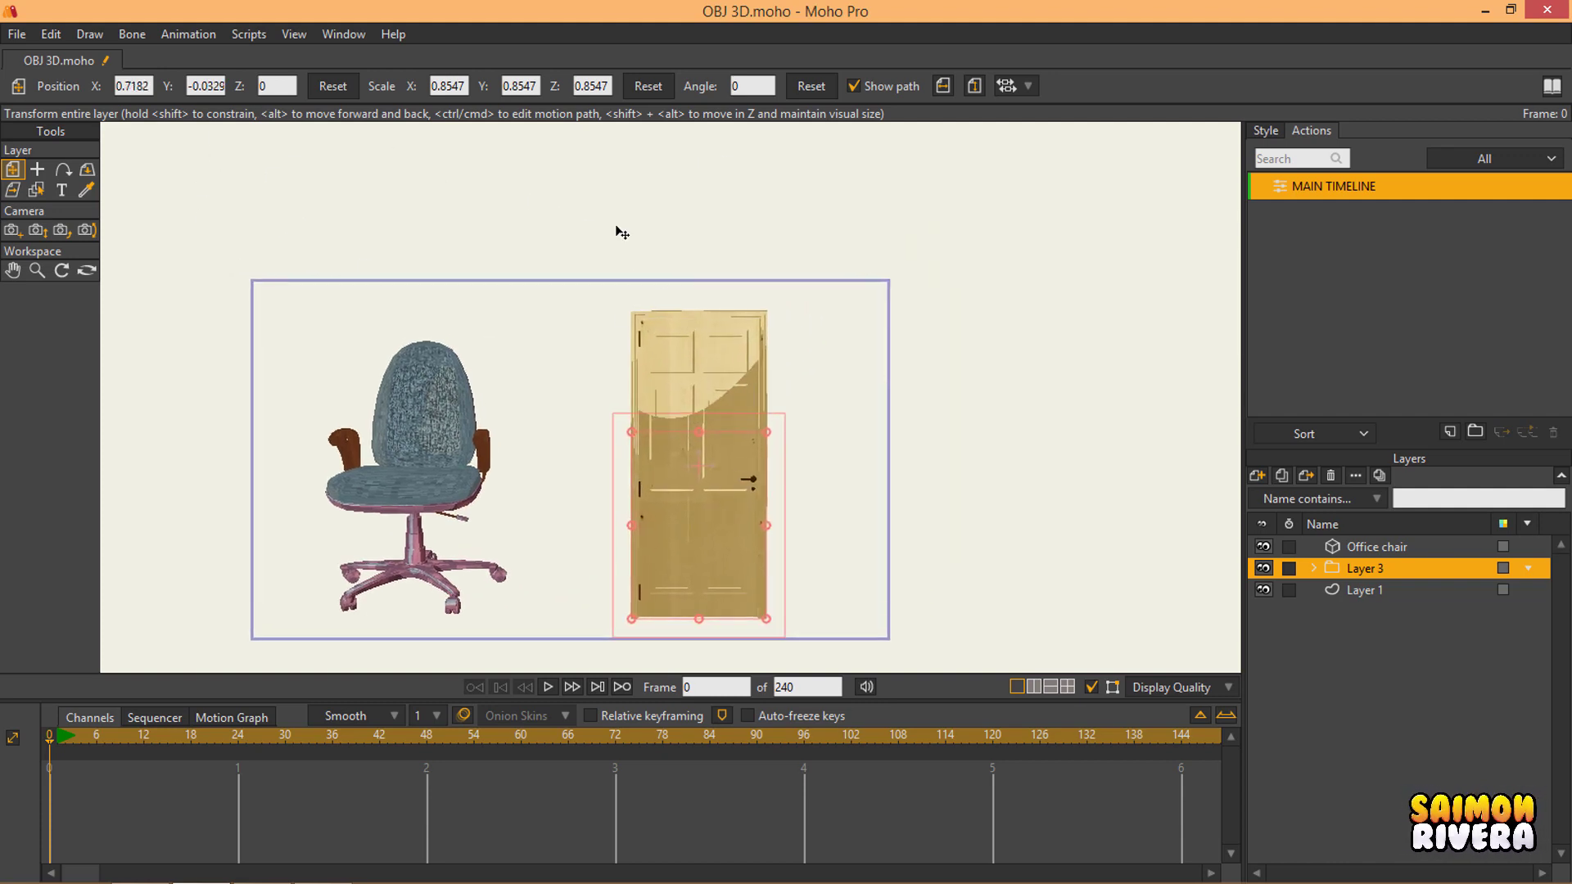
scroll(620, 232, "down", 5)
scroll(714, 307, "up", 6)
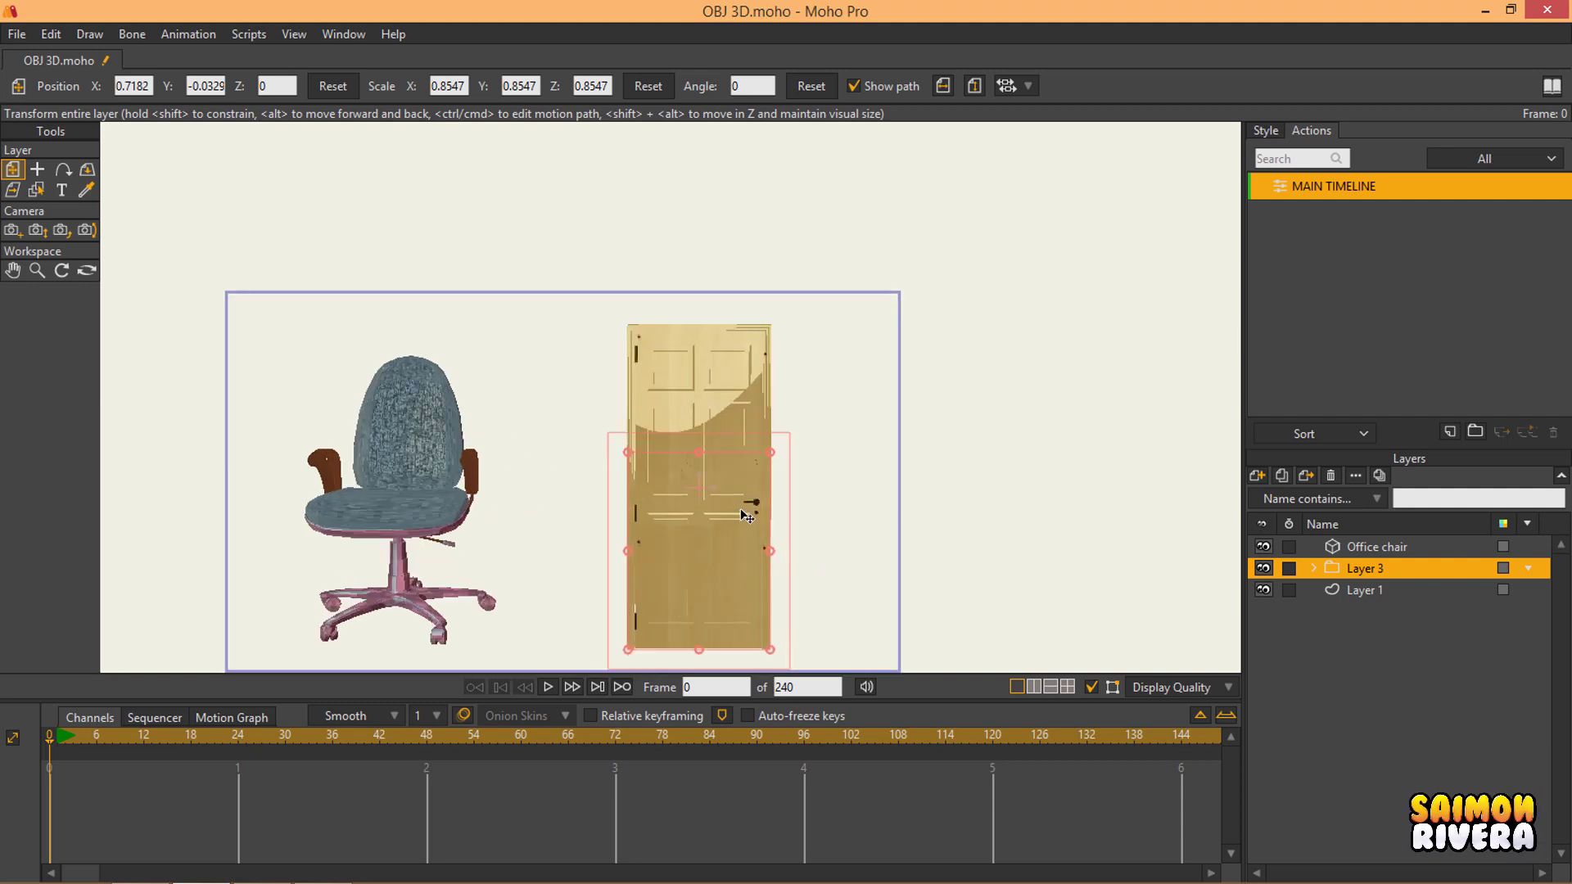
scroll(746, 516, "down", 1)
Step: Redirect the light on the wooden door model inside Layer 3 to about latitude -17.79 and longitude 24.11
left_click(347, 35)
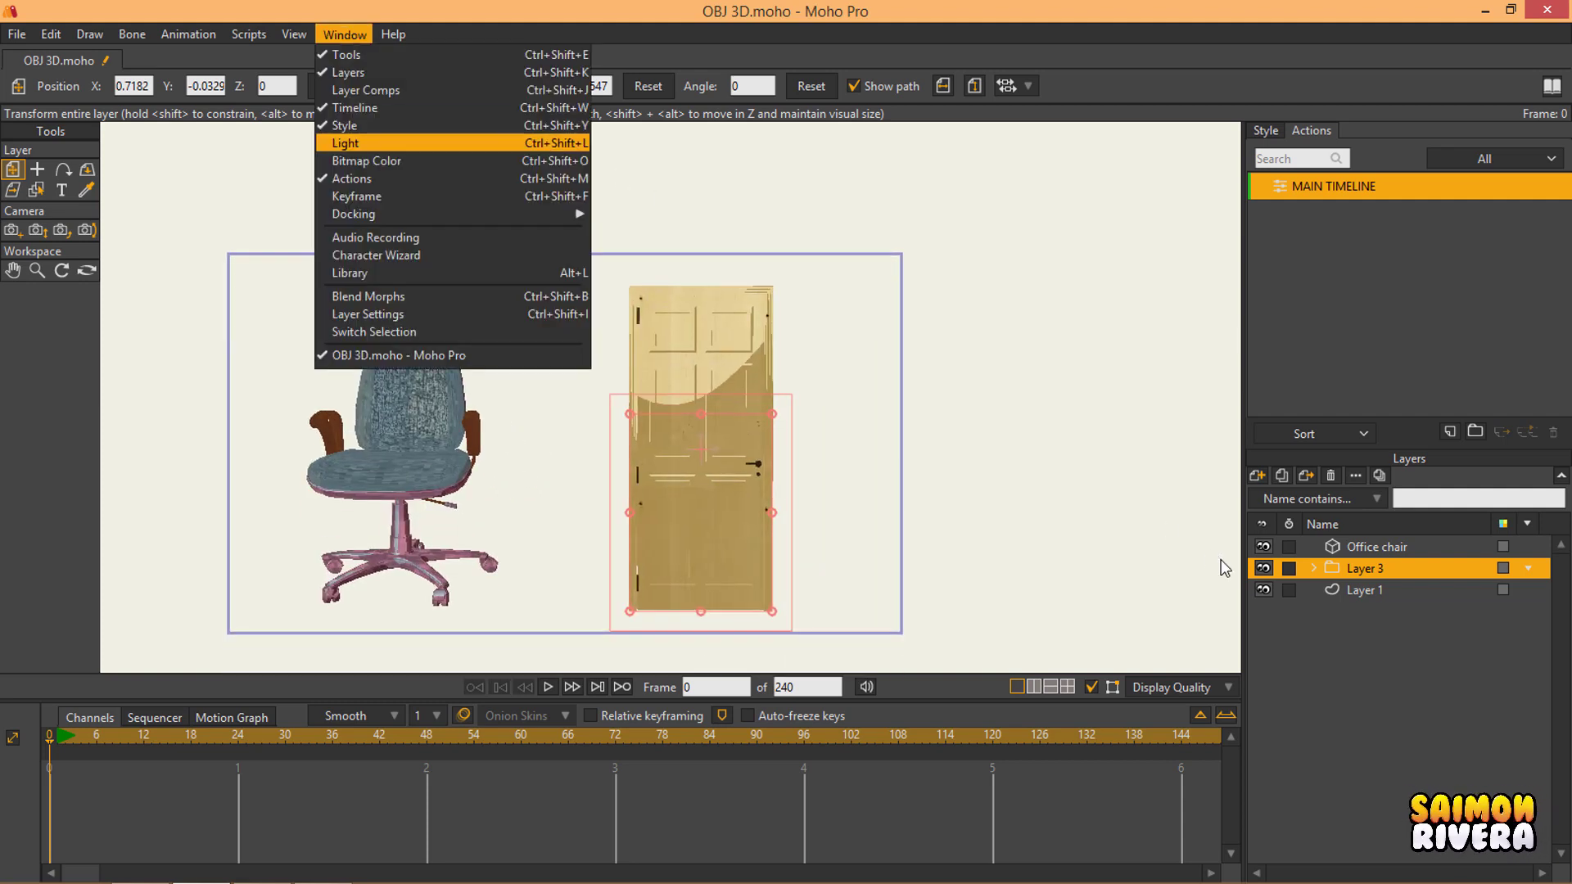
left_click(1313, 568)
left_click(1359, 590)
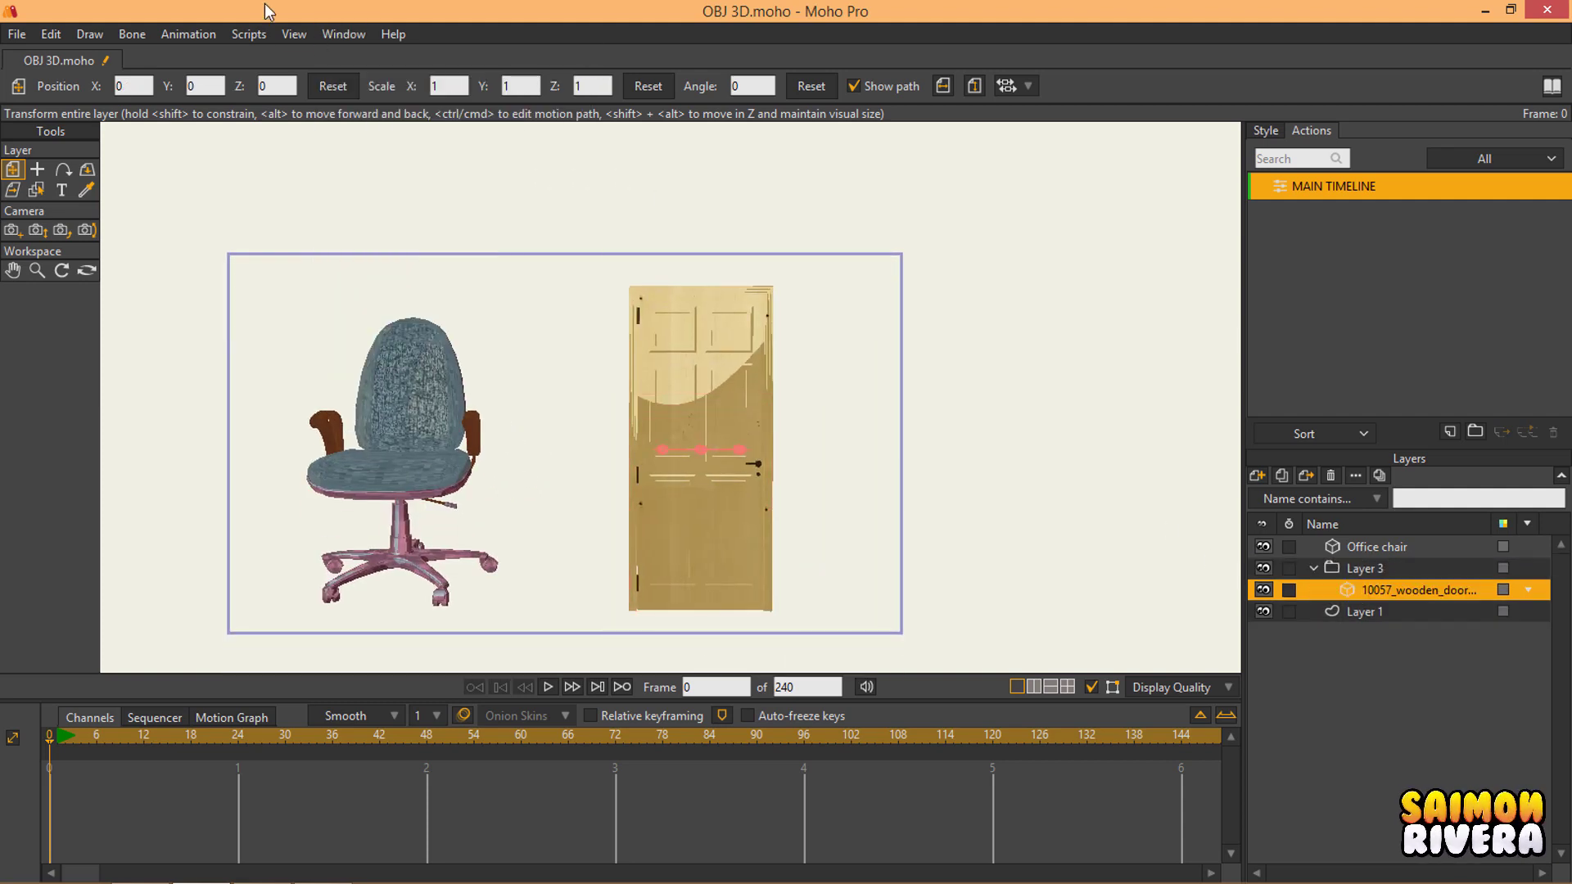
left_click(353, 41)
left_click(382, 144)
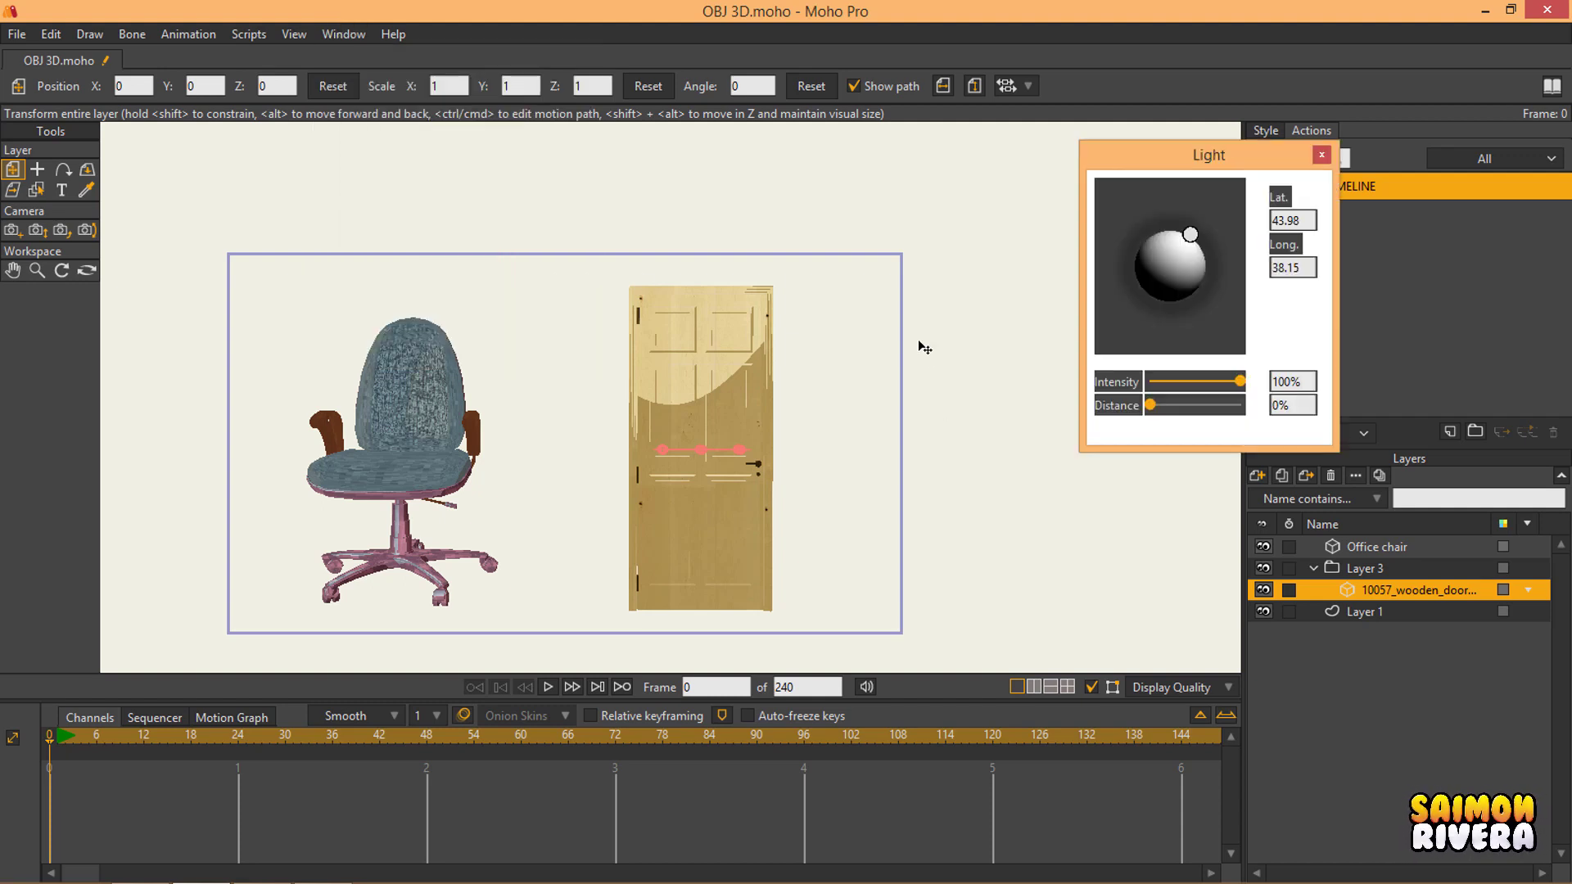
mouse_move(1190, 234)
left_mouse_down()
mouse_move(1162, 245)
mouse_move(1174, 224)
mouse_move(1187, 282)
left_mouse_up()
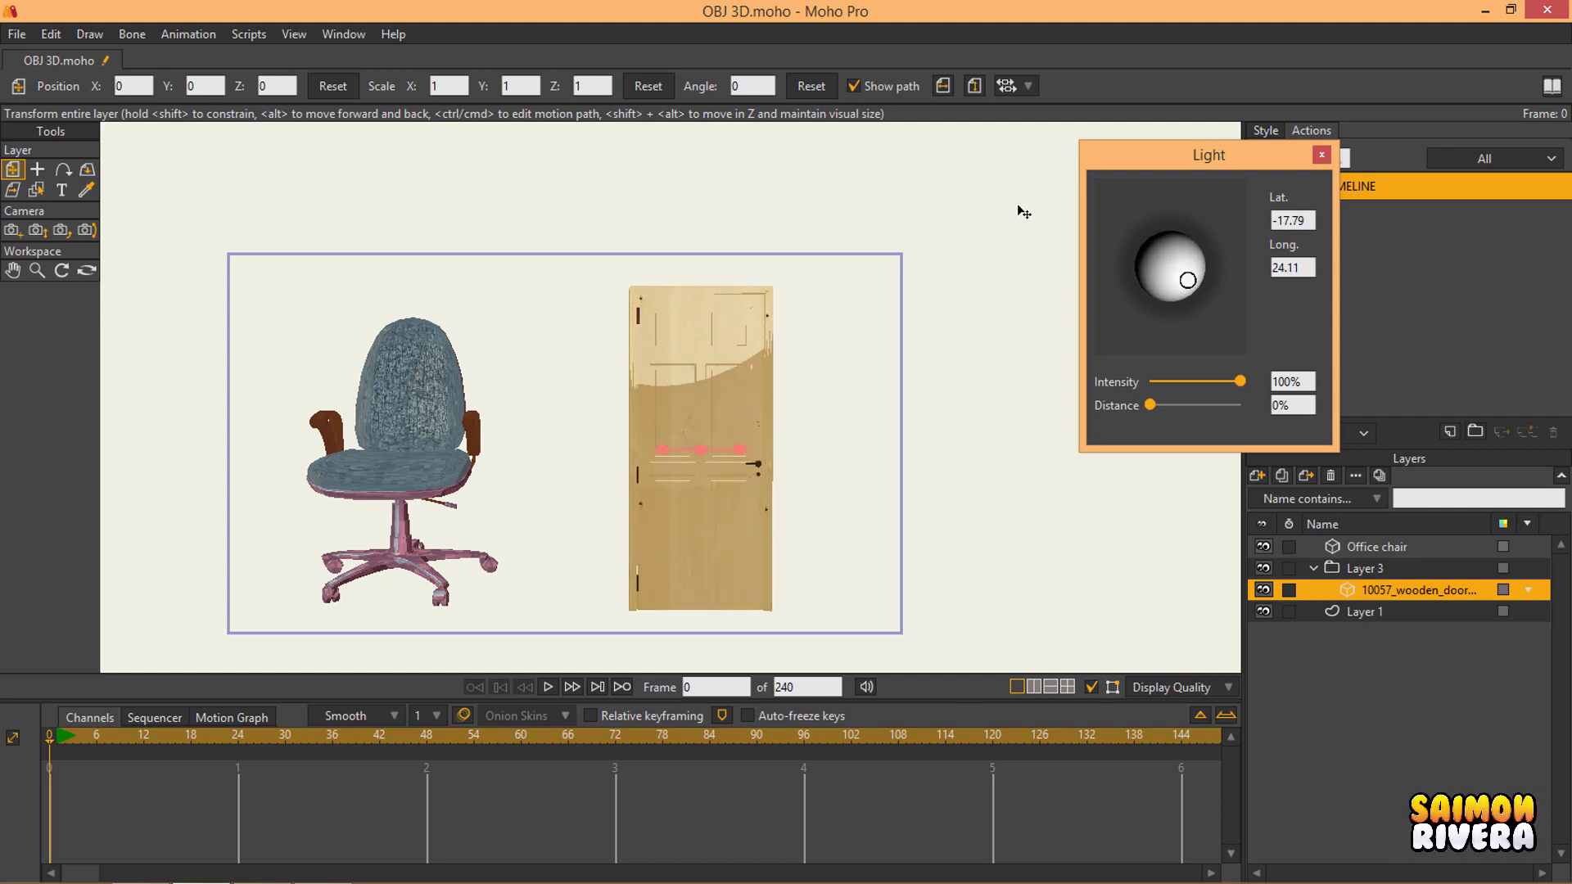
left_click(1321, 156)
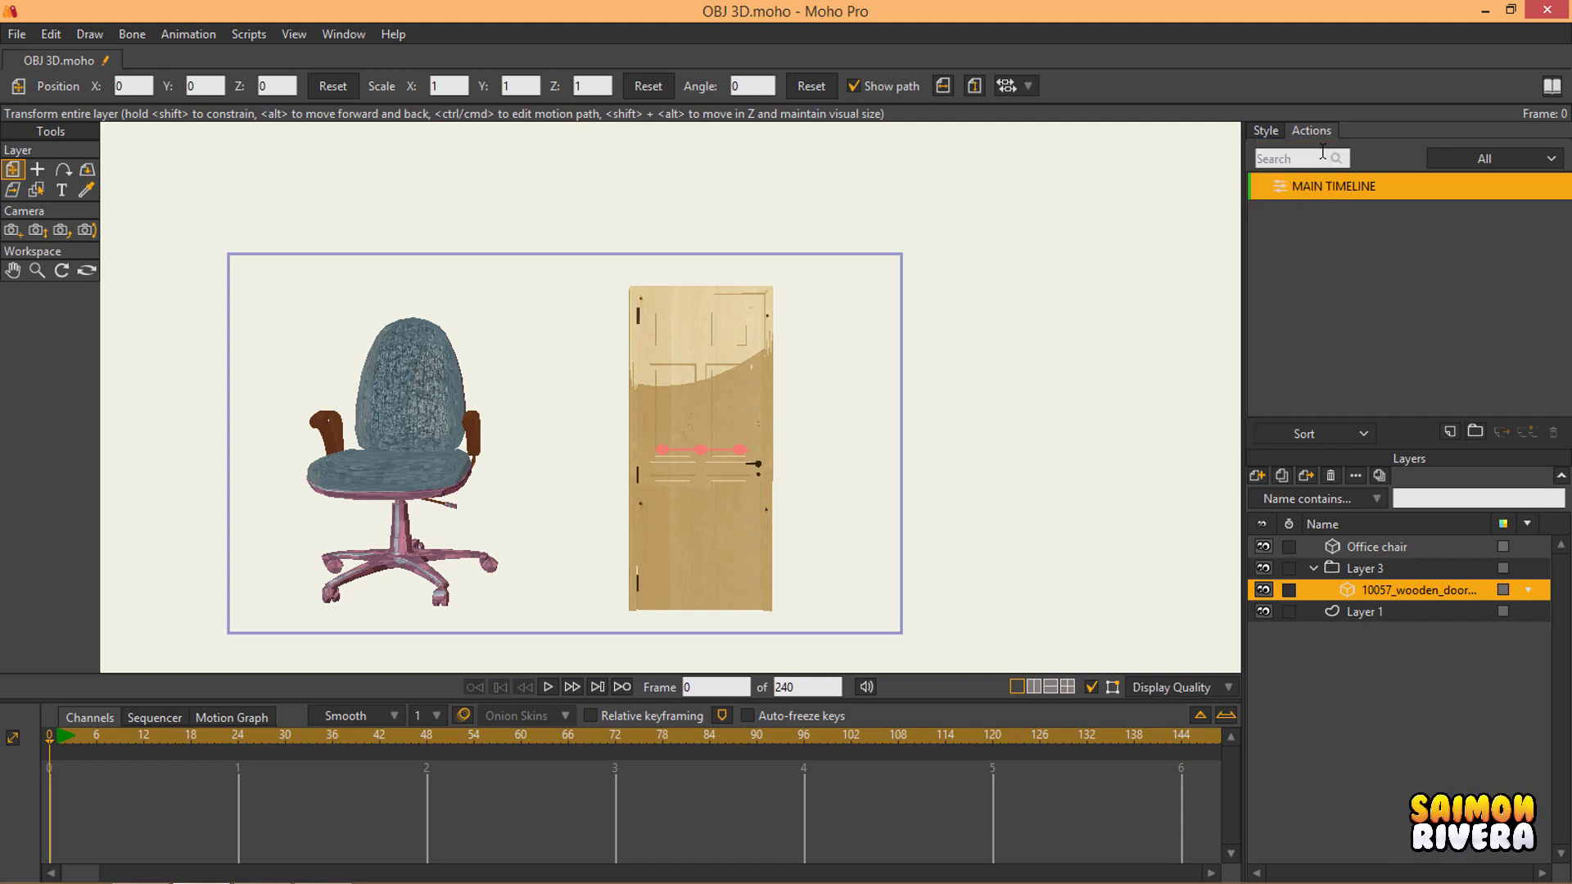
Step: Collapse the door group Layer 3 and move it slightly up and away from the office chair
left_click(1313, 569)
left_click(87, 170)
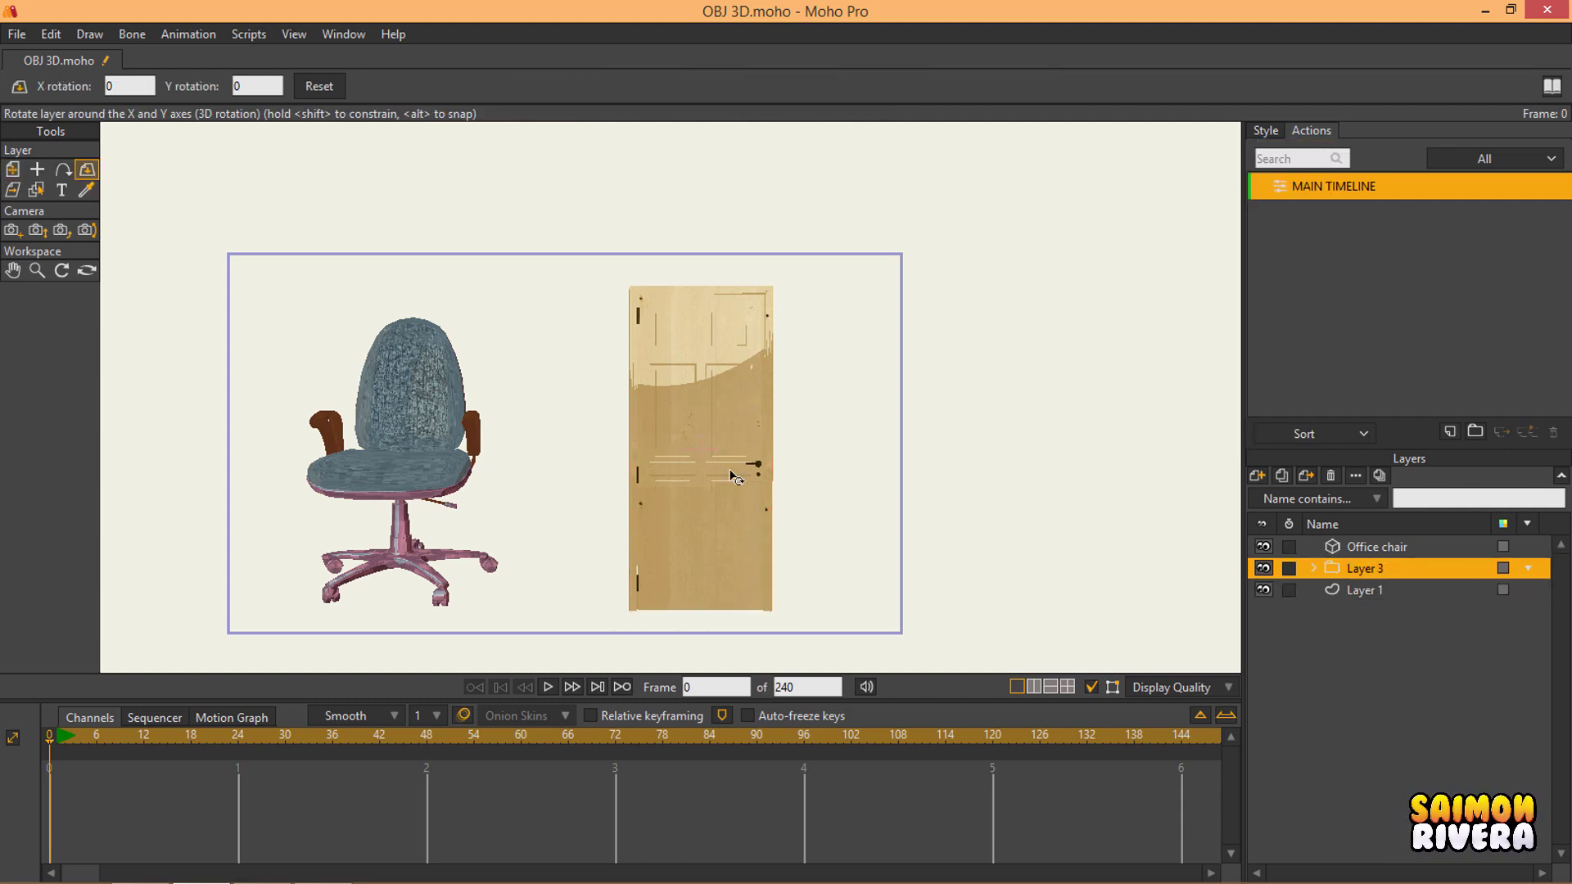
left_click(12, 170)
left_click_drag(723, 480, 778, 436)
scroll(695, 376, "down", 2)
scroll(726, 491, "up", 1)
Step: Rotate the door group in 3D to about X 1.93 and Y -1.40 and examine its surface and shading up close
left_click(87, 171)
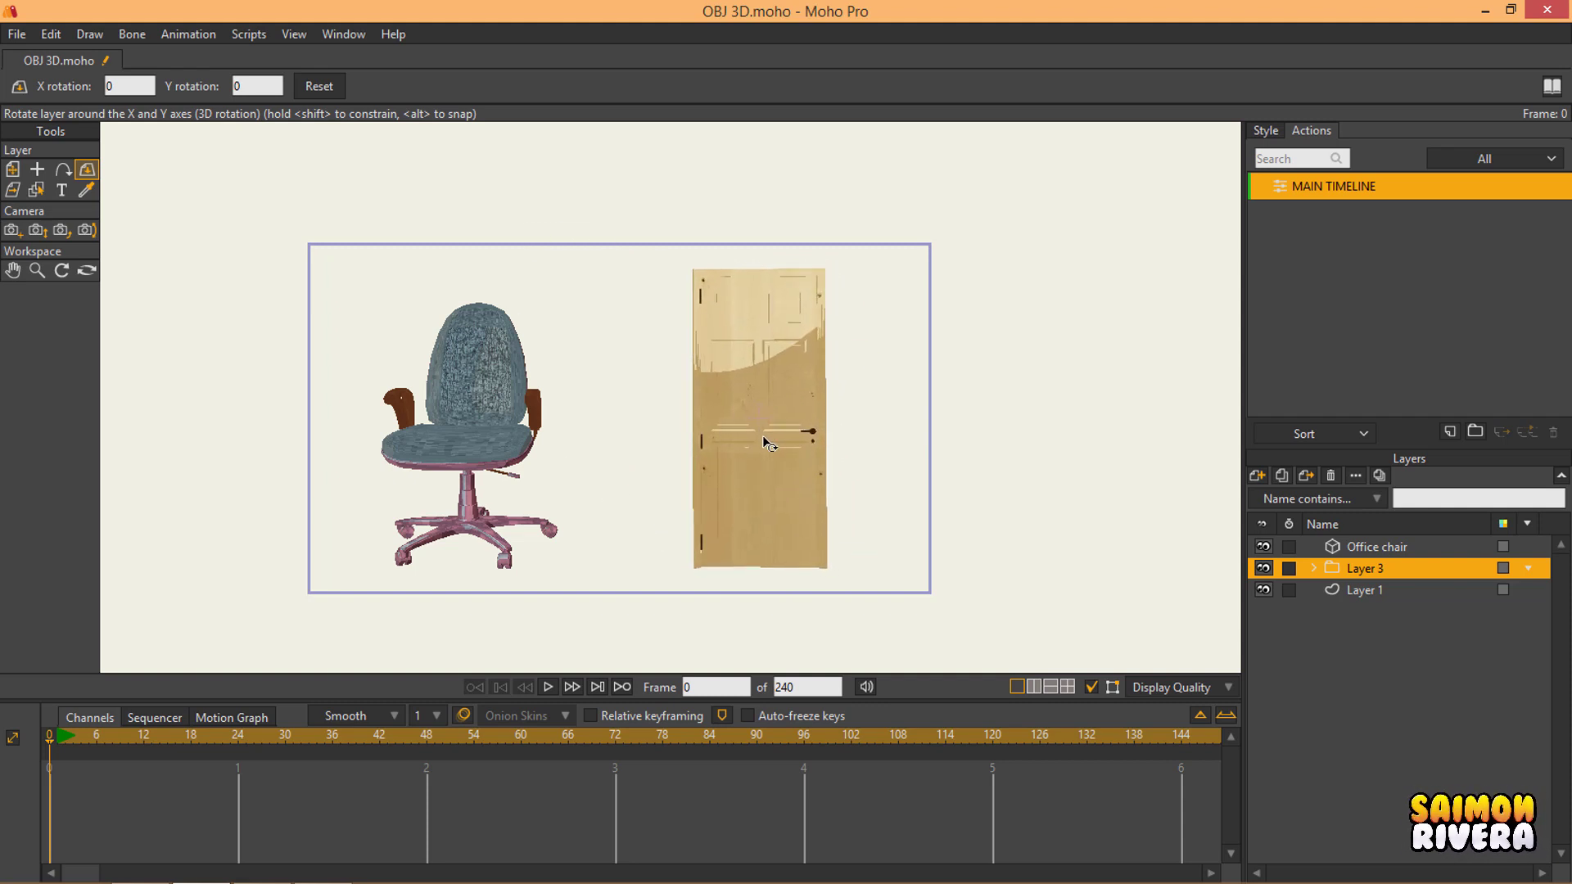
scroll(782, 458, "up", 1)
scroll(783, 460, "up", 2)
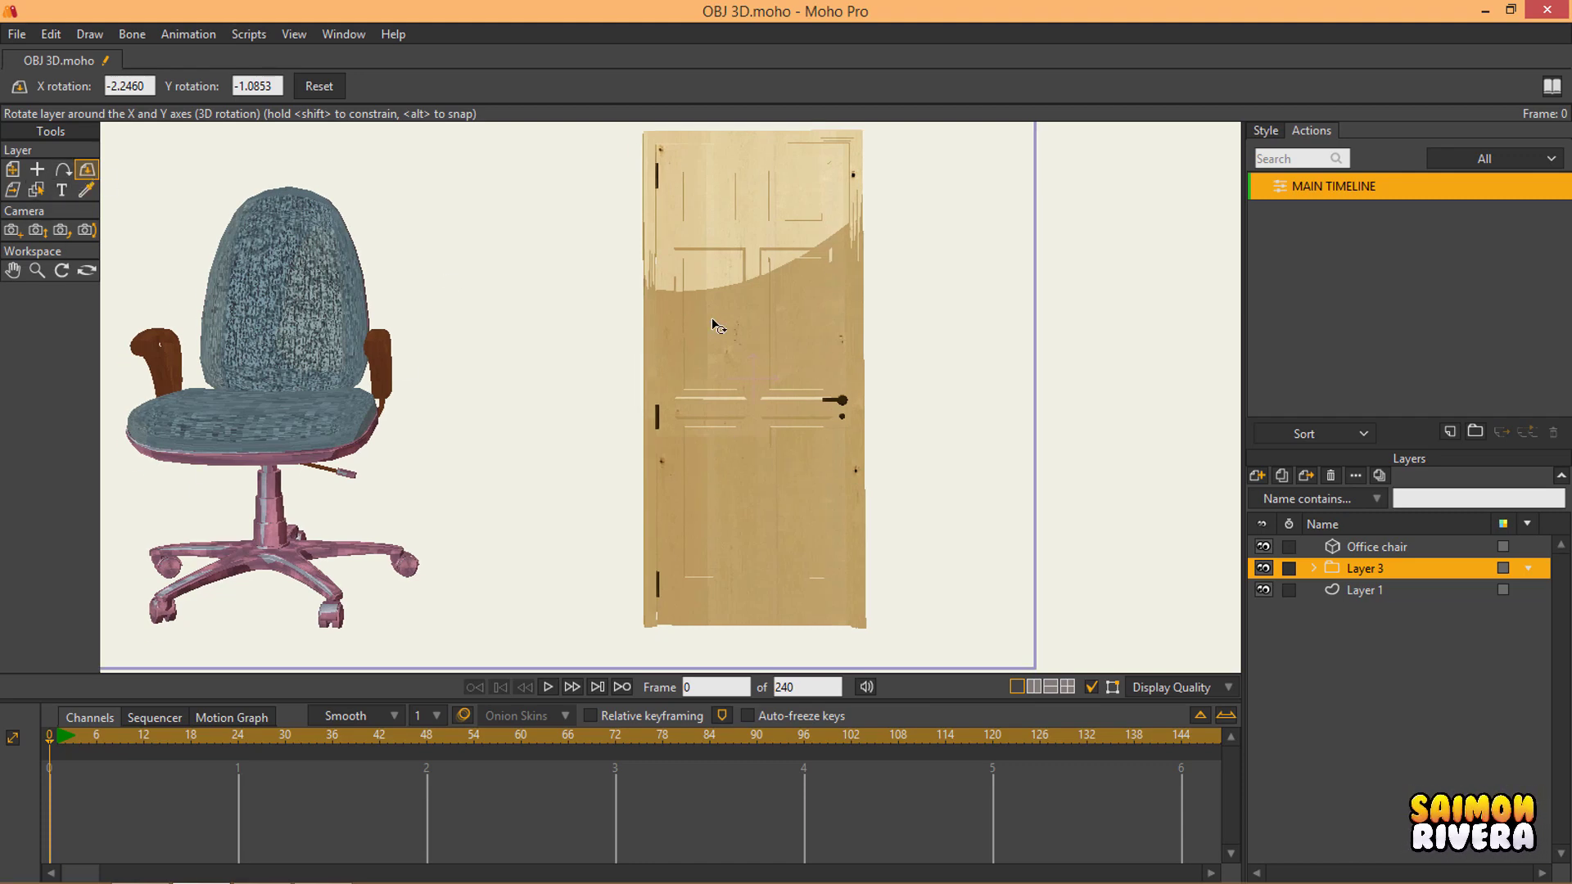
left_click_drag(712, 411, 837, 413)
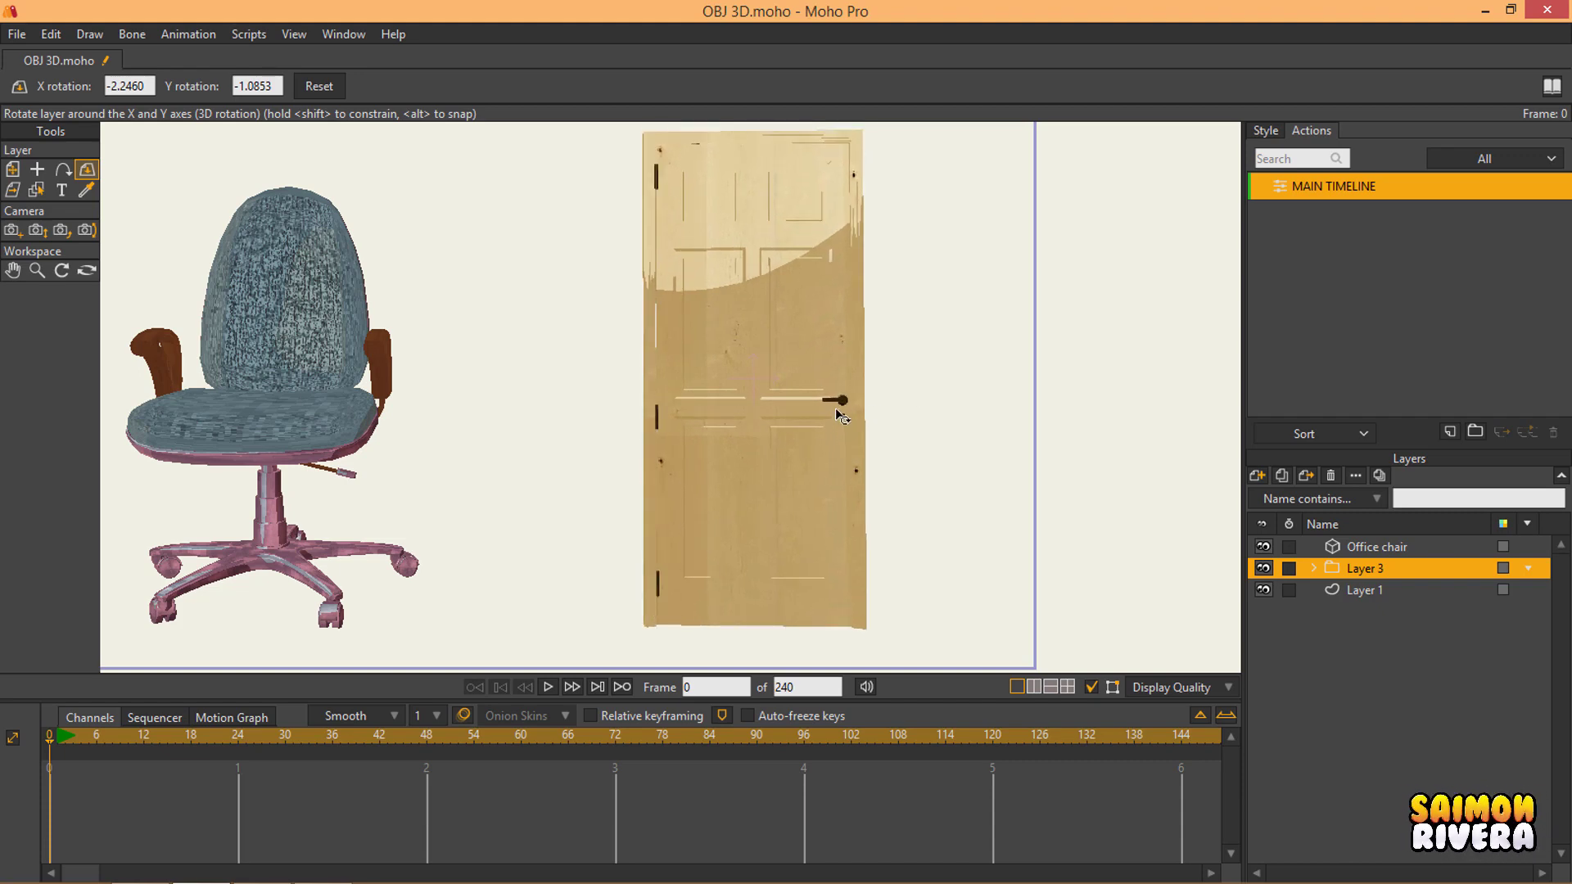
left_click_drag(827, 344, 849, 370)
scroll(826, 300, "up", 5)
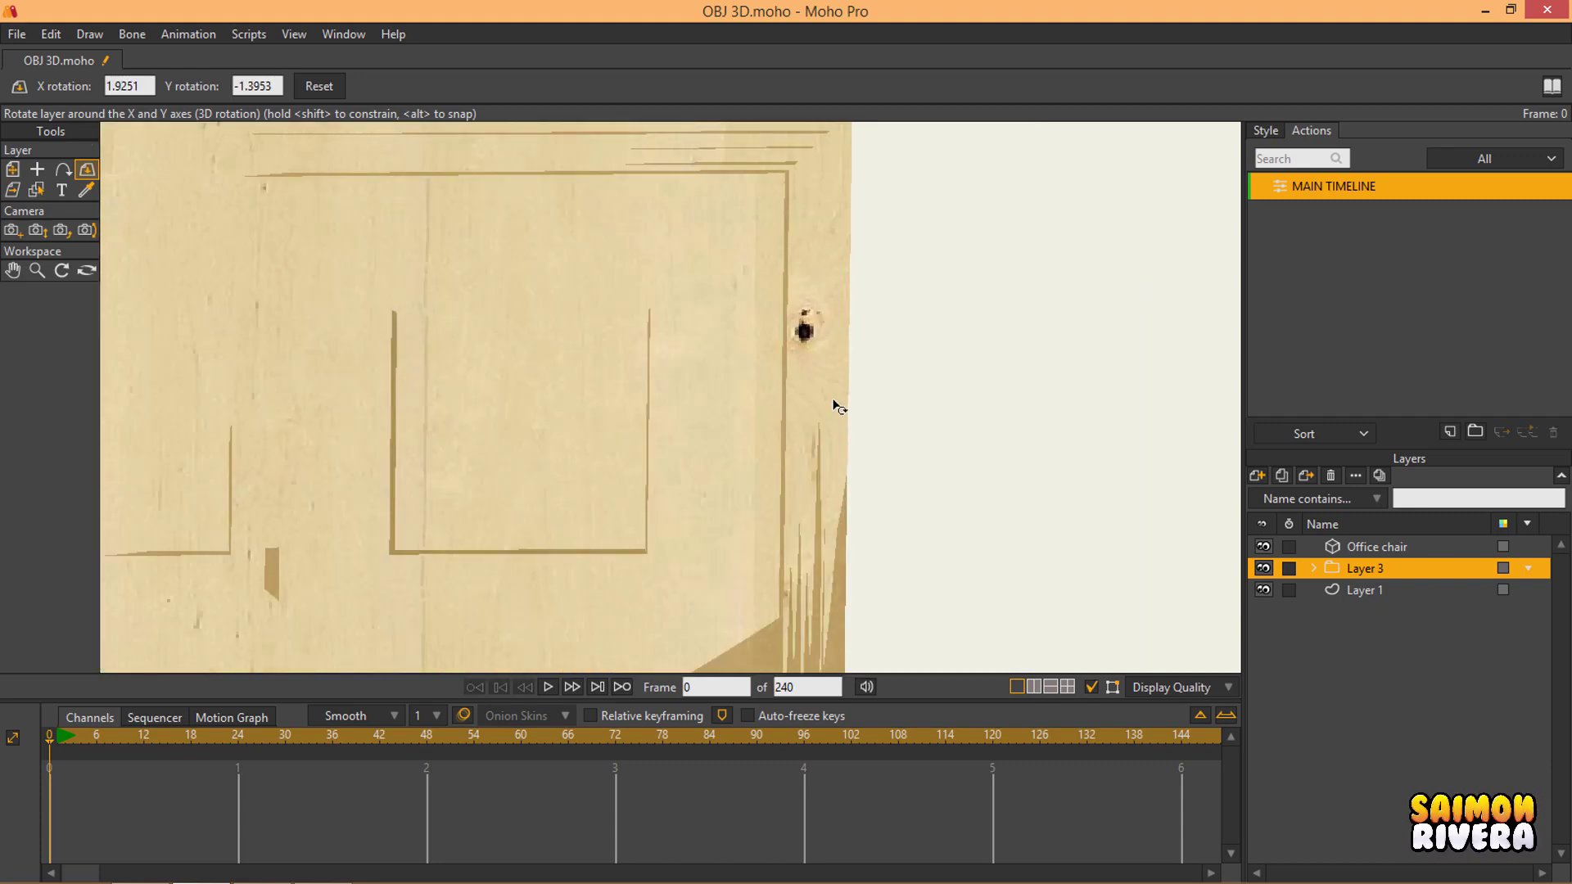
scroll(818, 372, "down", 5)
scroll(734, 467, "up", 3)
scroll(762, 420, "down", 3)
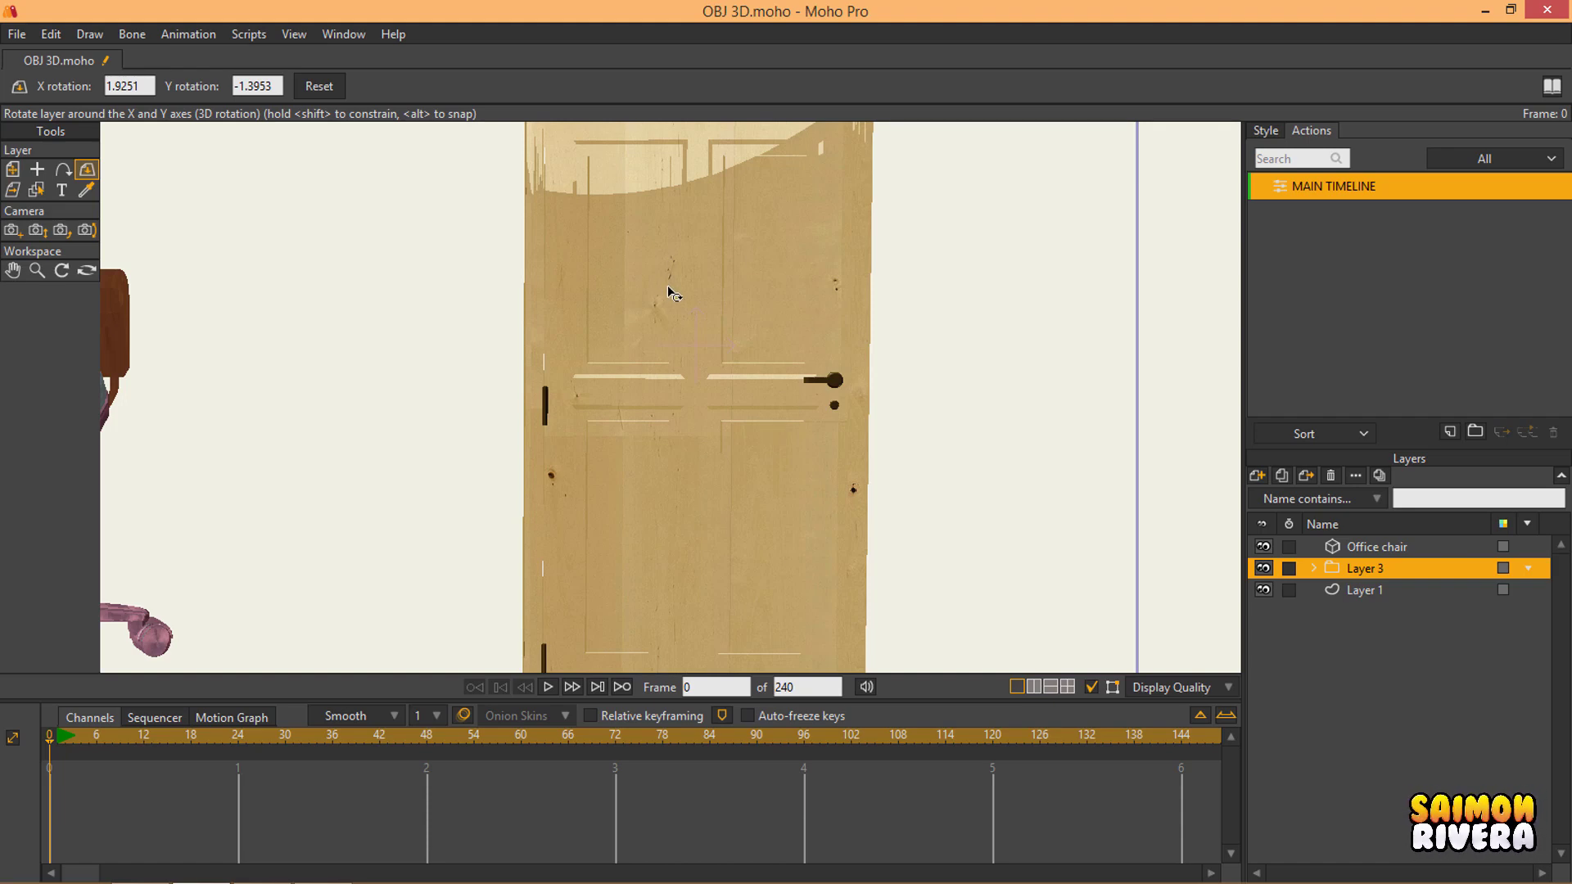
scroll(764, 223, "up", 2)
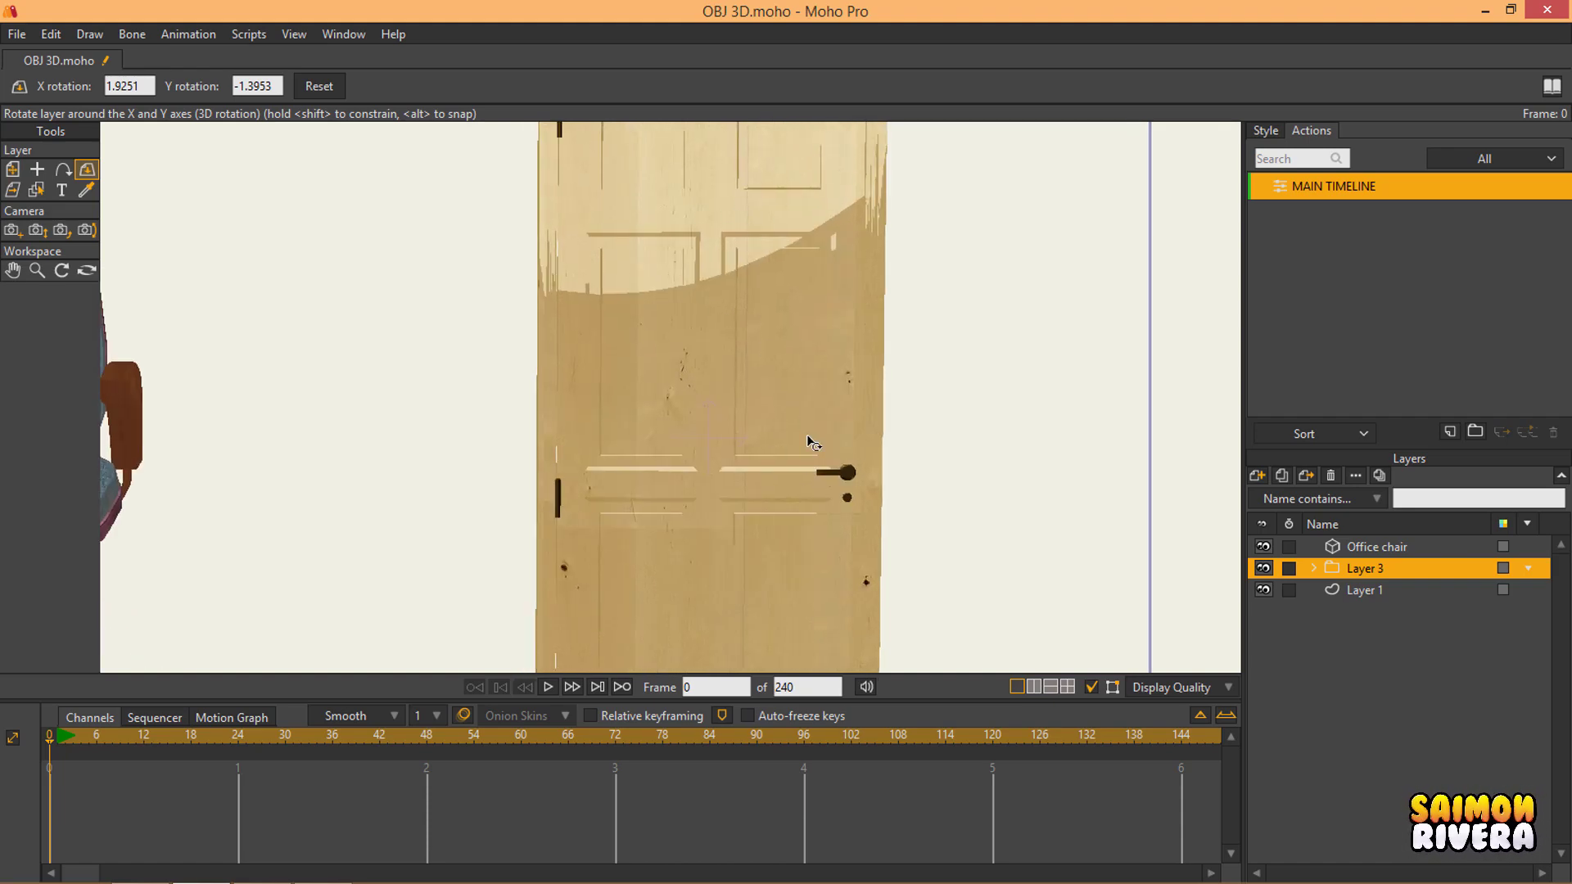
Step: Try another 3D rotation of the door group, undo it, and reset the group's X and Y rotation to 0
mouse_move(829, 492)
left_mouse_down()
mouse_move(737, 487)
mouse_move(848, 482)
left_mouse_up()
key("ctrl+z")
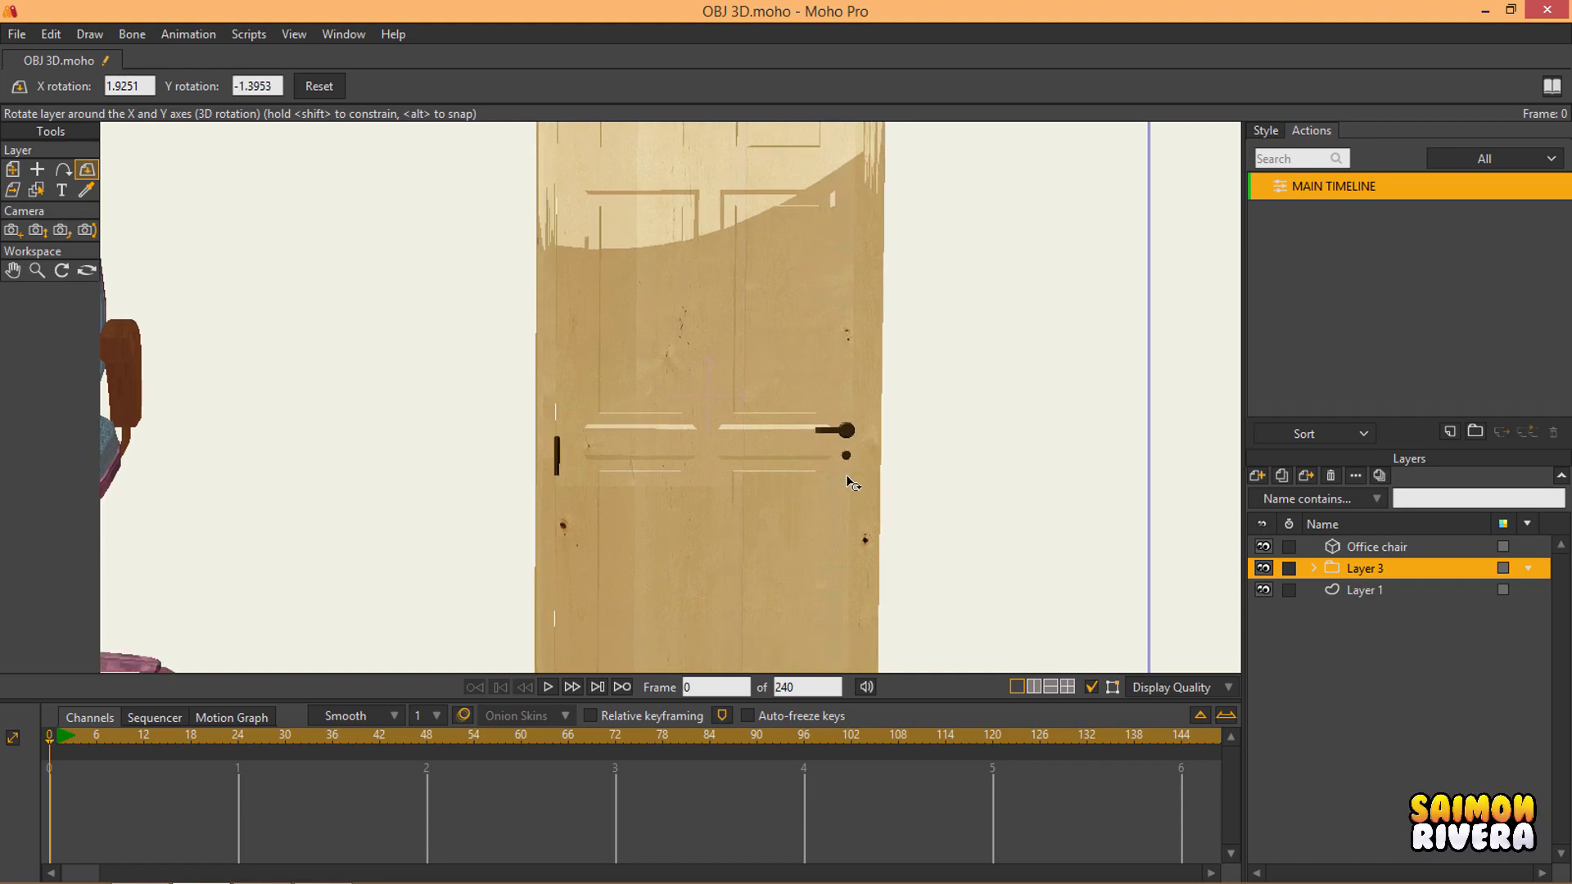
left_click(330, 86)
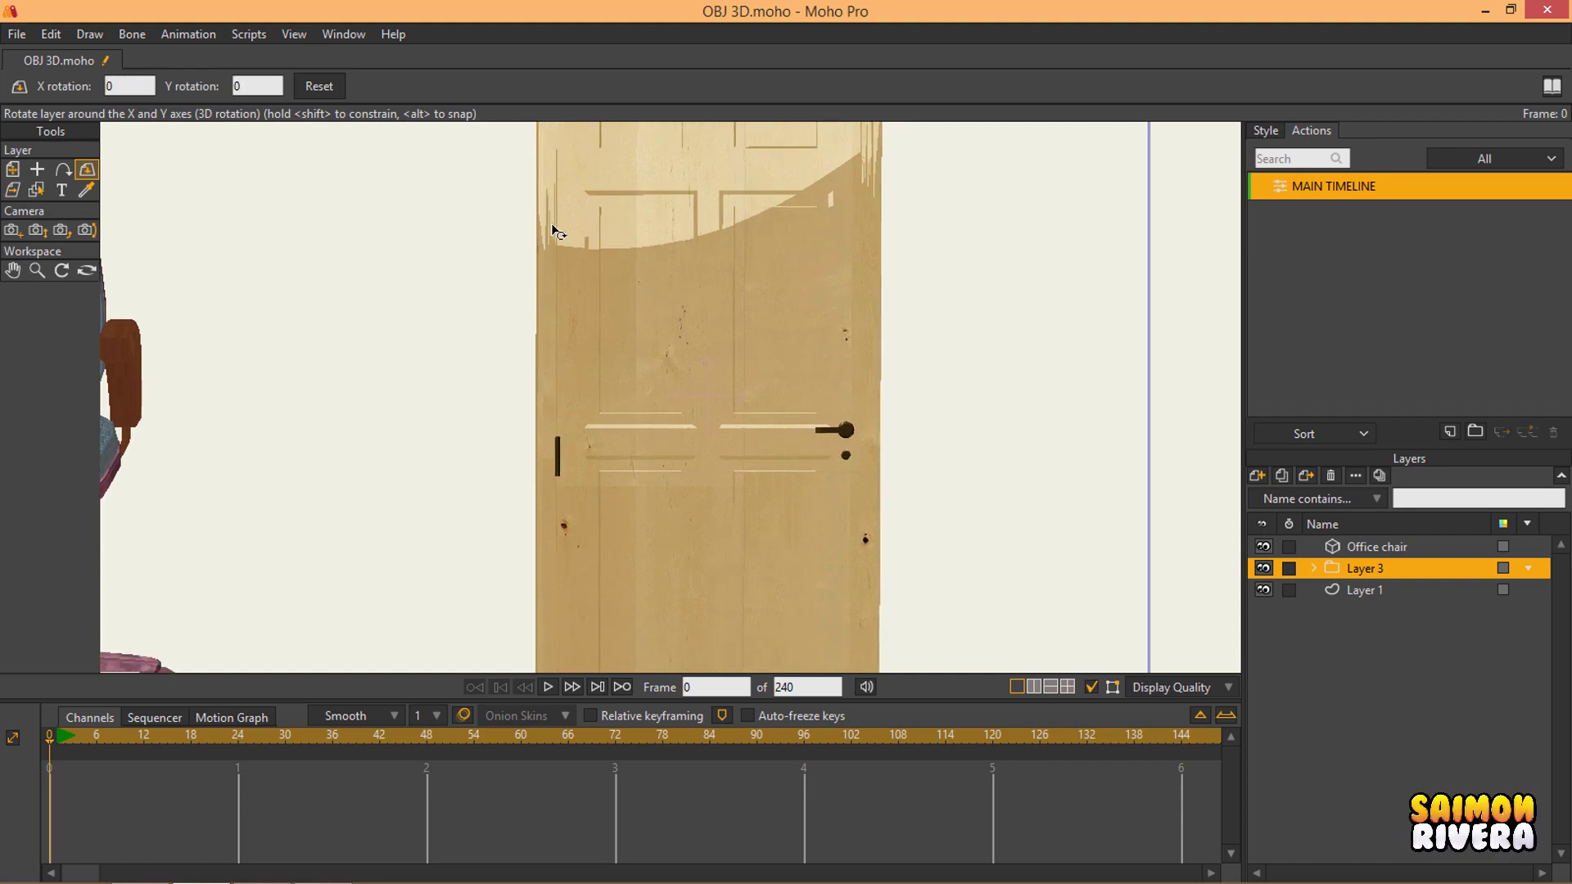
scroll(857, 375, "down", 3)
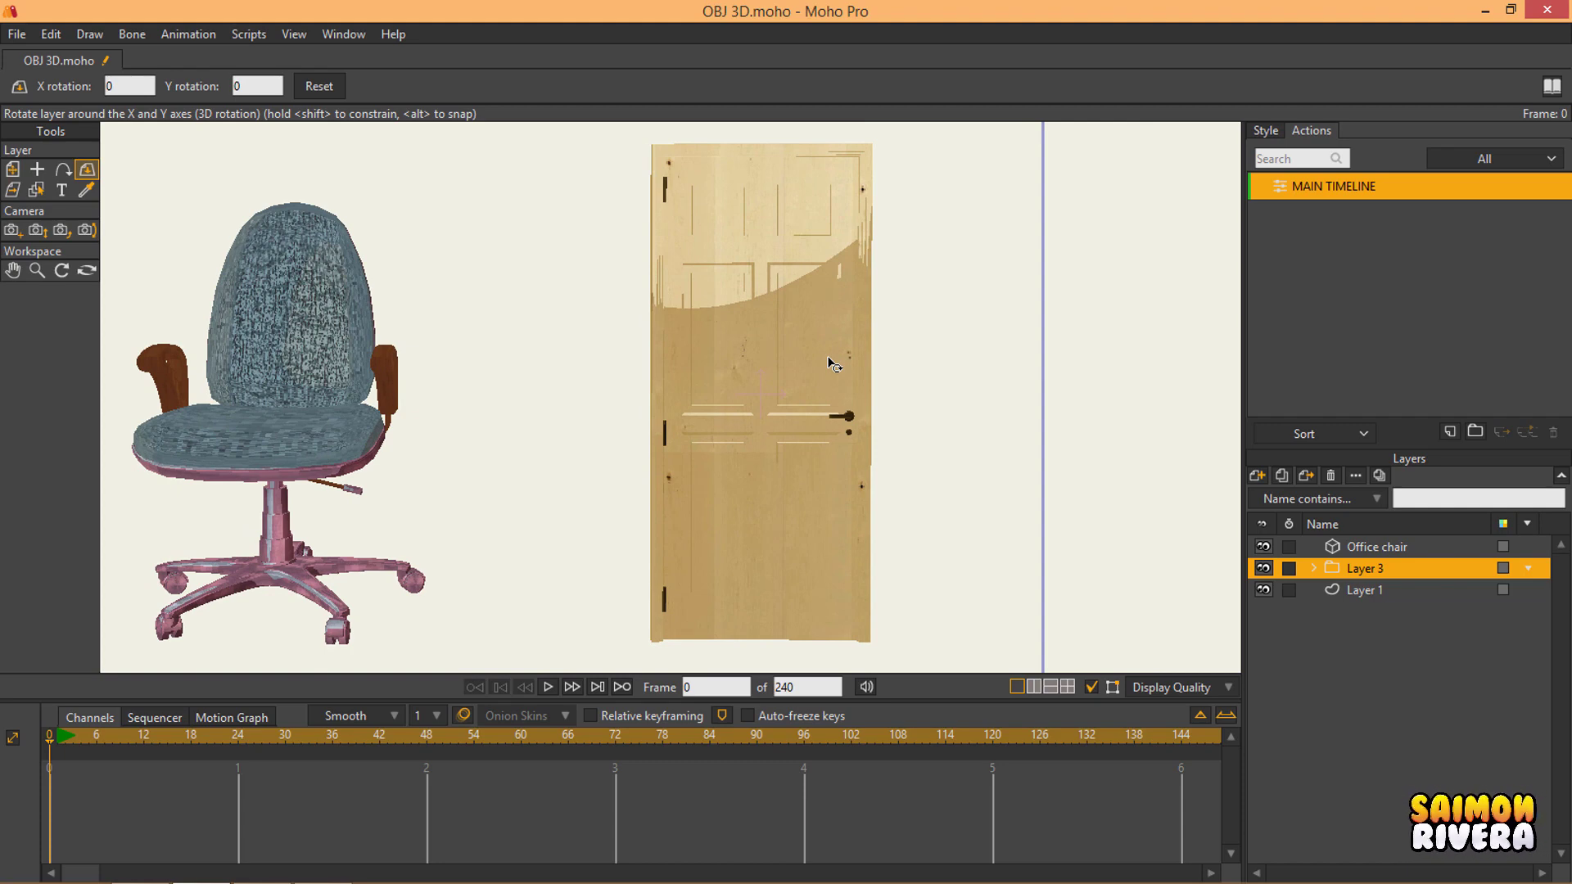
left_click_drag(831, 364, 995, 366)
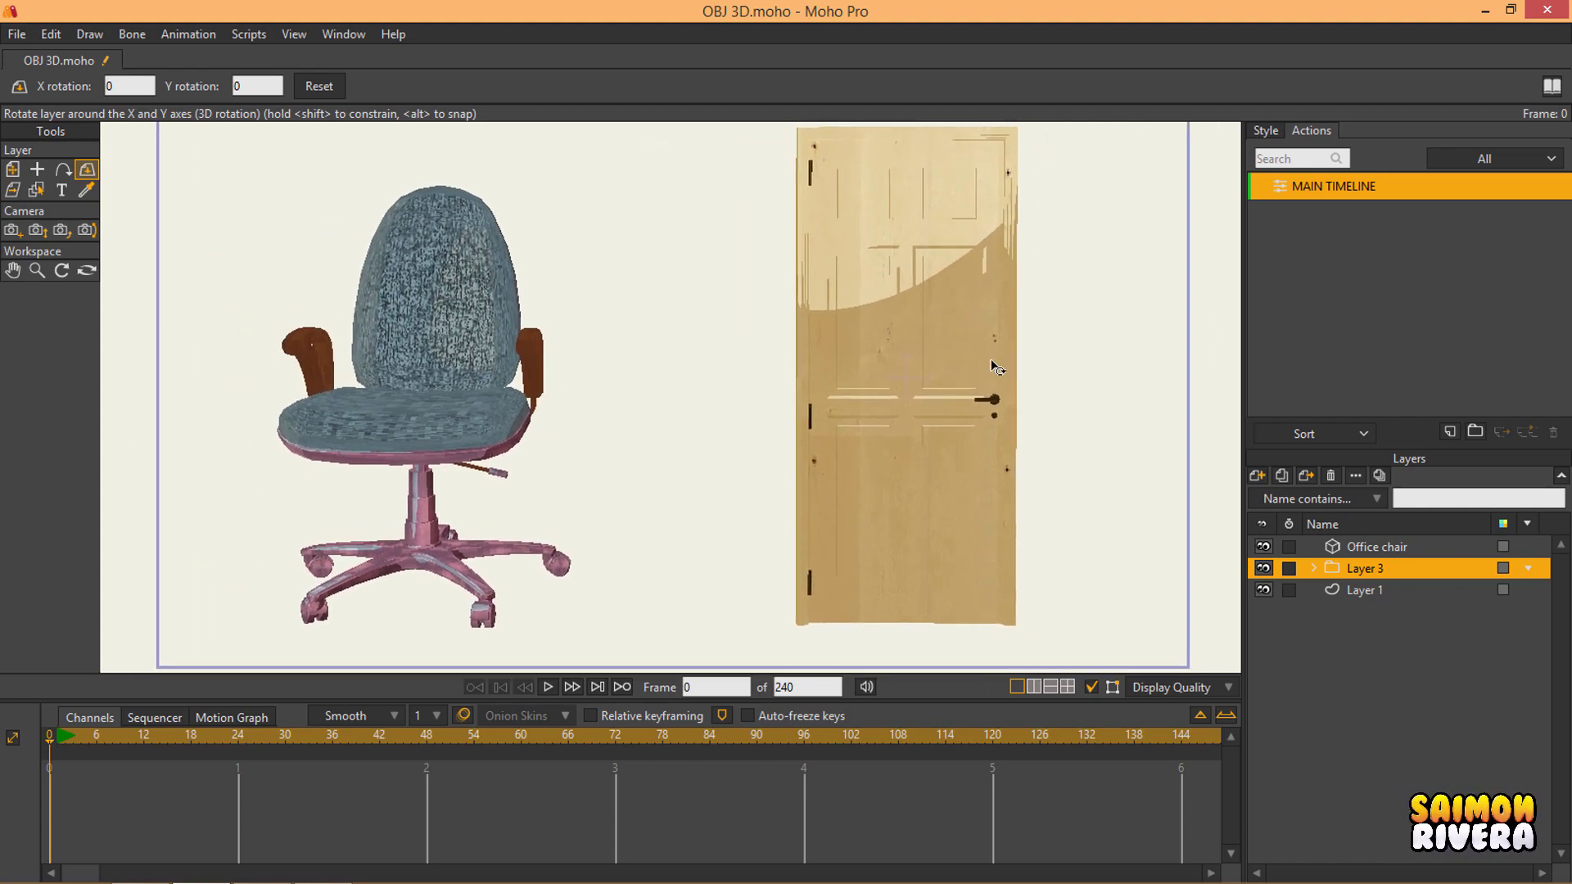